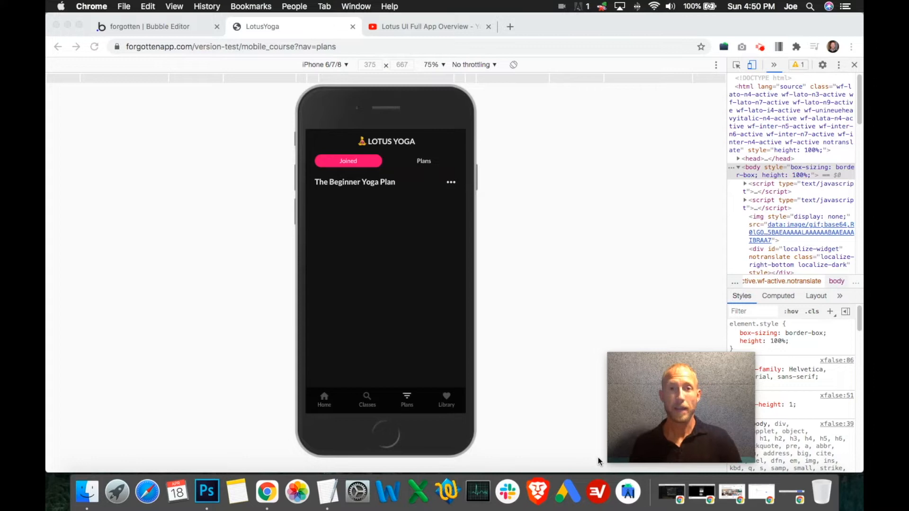
- View the available yoga programs in the app preview, and return to the joined programs
{"action": "left_click", "coordinate": [424, 166]}
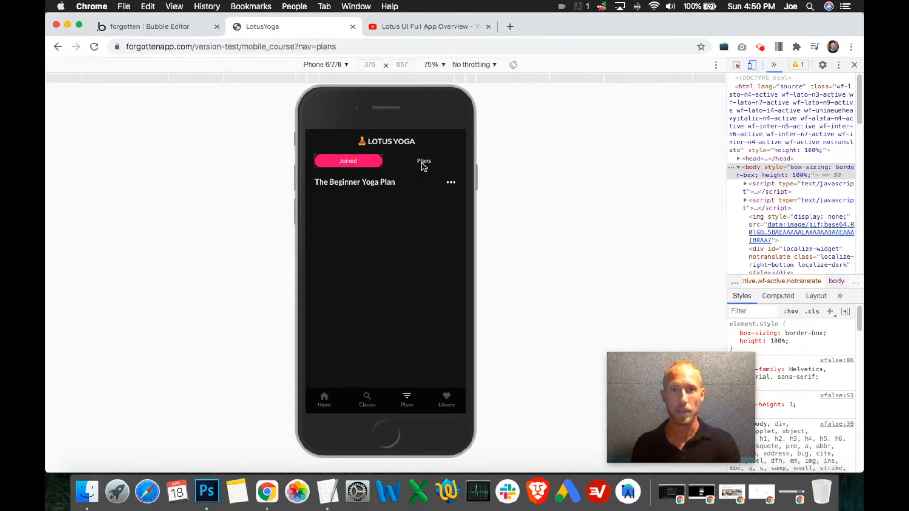
{"action": "left_click", "coordinate": [425, 162]}
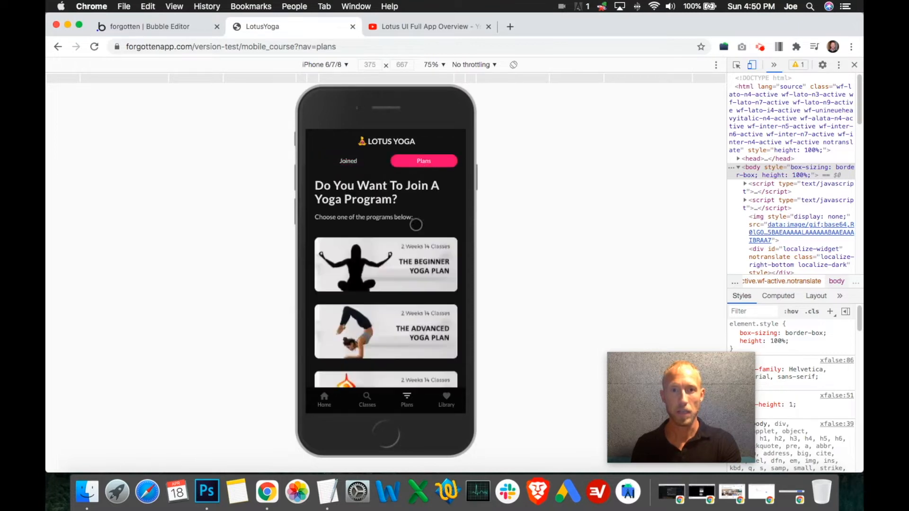
{"action": "left_click", "coordinate": [353, 163]}
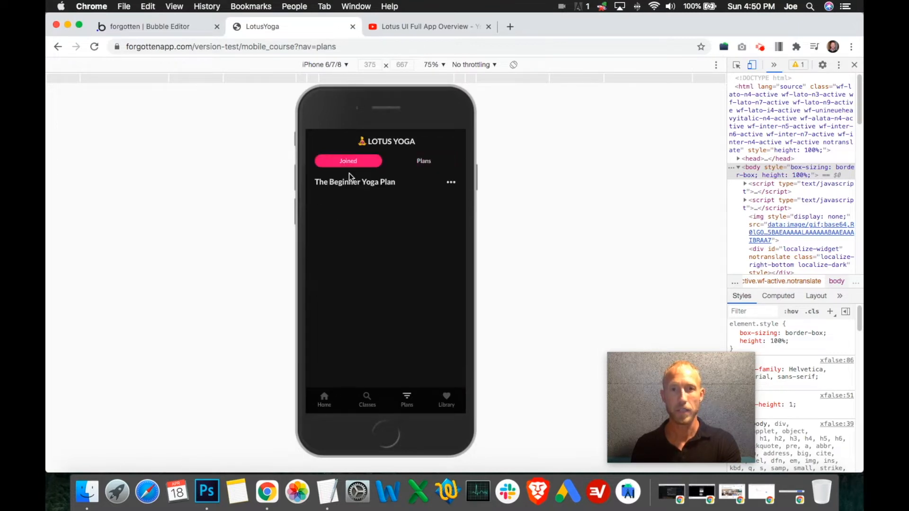
- Un-join The Beginner Yoga Plan in the preview and check how far the emptied Joined page scrolls
{"action": "left_click", "coordinate": [447, 182]}
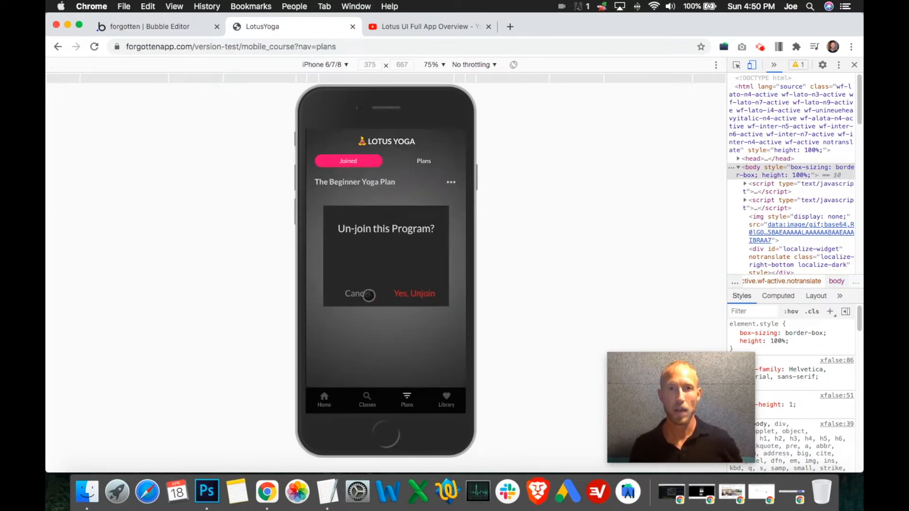
{"action": "left_click", "coordinate": [410, 296]}
{"action": "left_click_drag", "start_coordinate": [417, 294], "coordinate": [418, 346]}
{"action": "left_click_drag", "start_coordinate": [412, 260], "coordinate": [393, 357]}
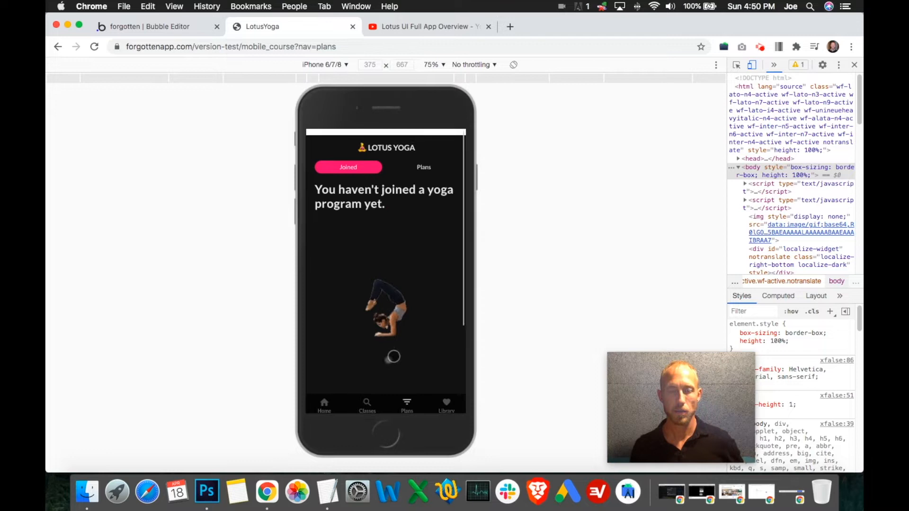
- Switch to the Bubble editor after a final look at the preview, and show Group Collapser within the Plans group
{"action": "left_click", "coordinate": [192, 30]}
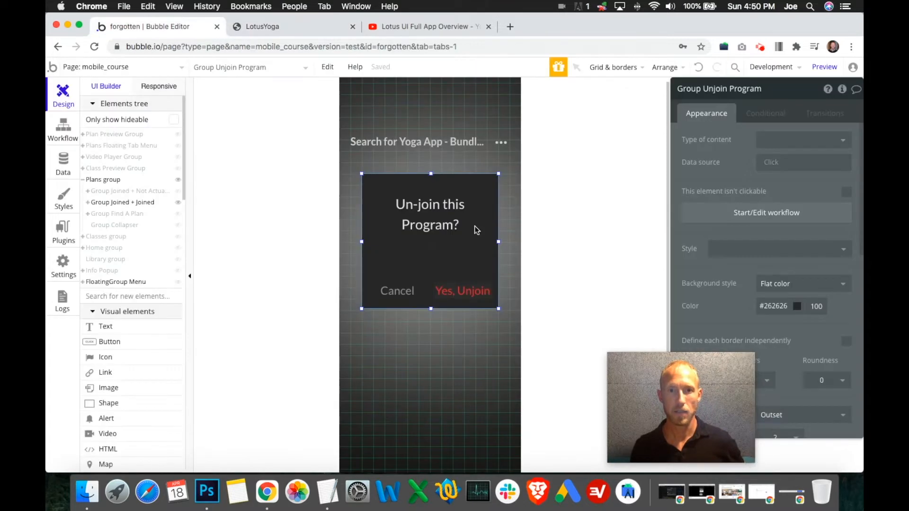
{"action": "key", "text": "ctrl+Tab"}
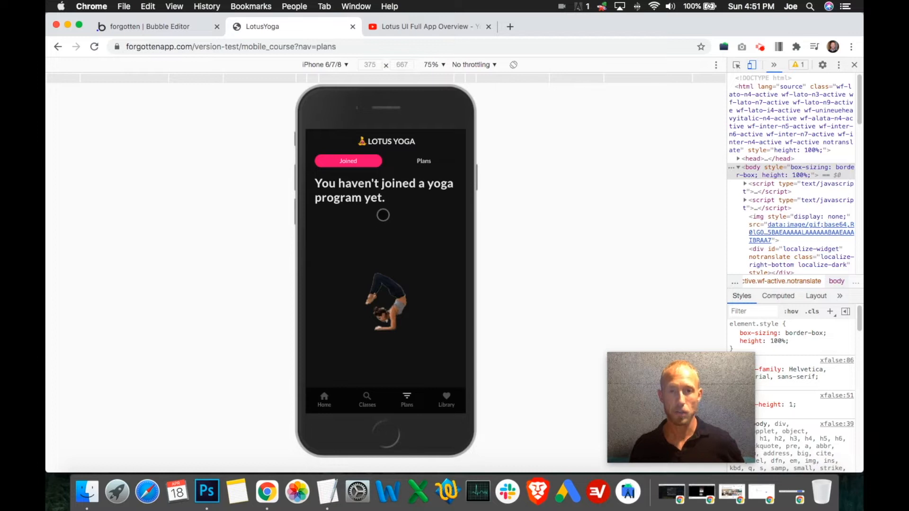
{"action": "left_click", "coordinate": [182, 27]}
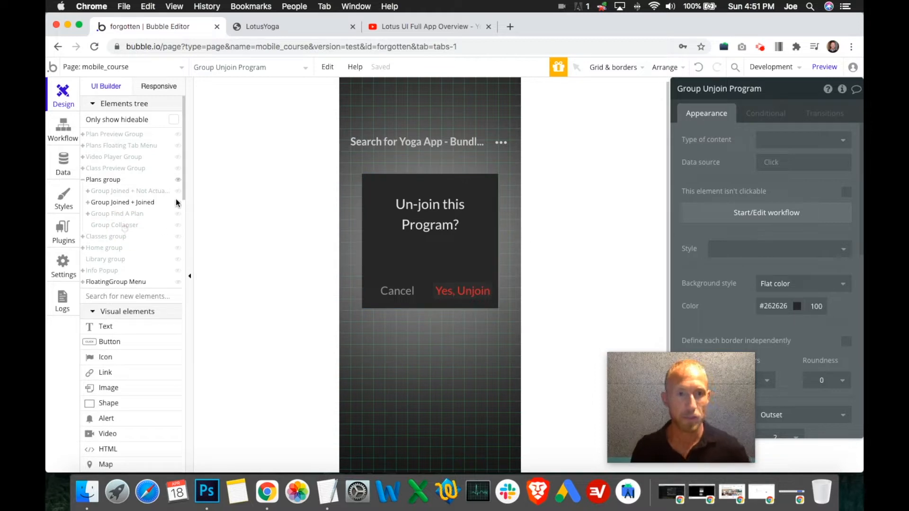
{"action": "left_click", "coordinate": [174, 220]}
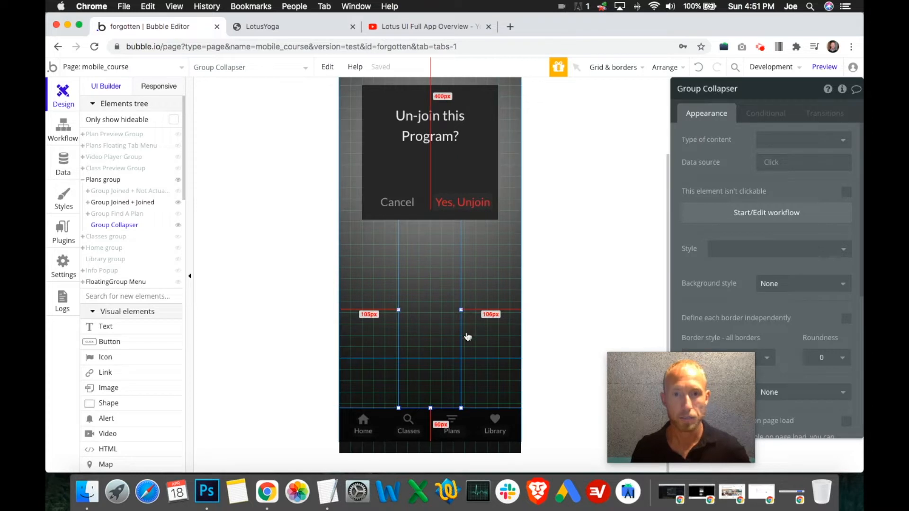
- Expand Group Joined + Joined in the elements tree and hide its Group Unjoin Program popup
{"action": "left_click", "coordinate": [90, 203]}
{"action": "left_click", "coordinate": [88, 203]}
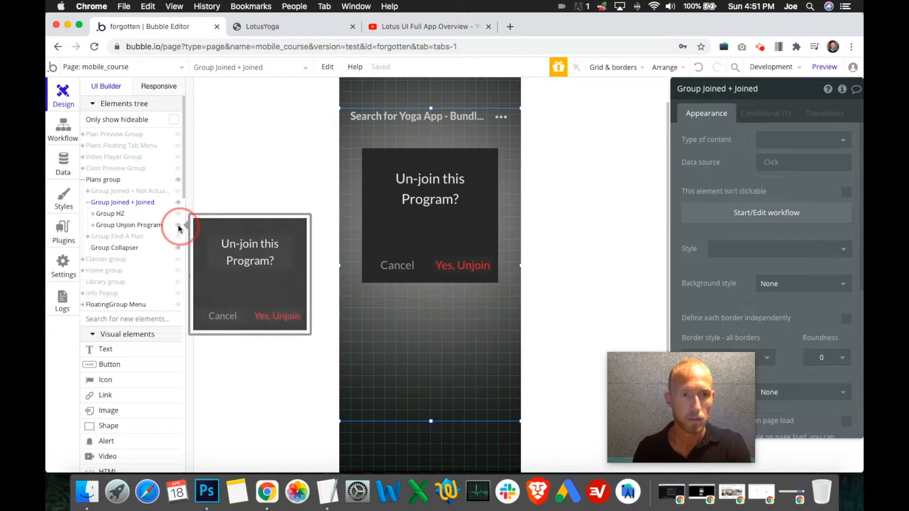
{"action": "left_click", "coordinate": [178, 226]}
{"action": "left_click_drag", "start_coordinate": [396, 284], "coordinate": [418, 321]}
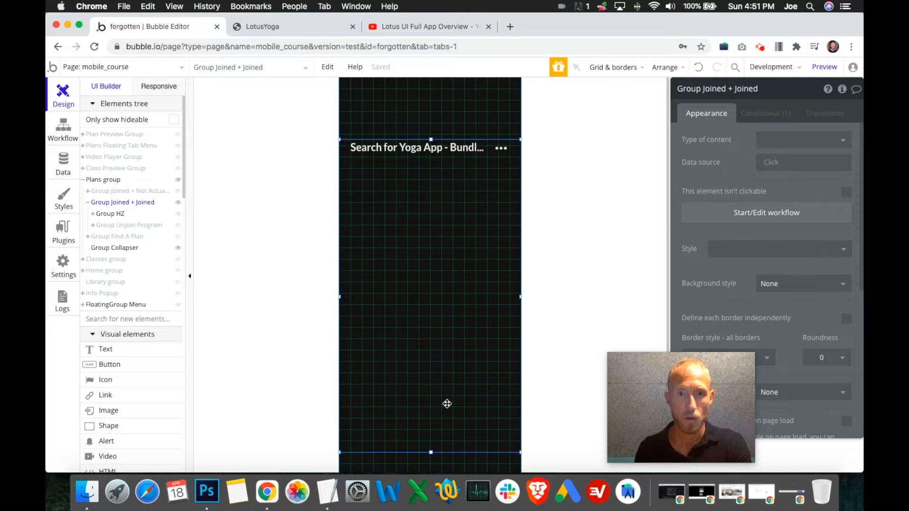
- Shorten Group Joined + Joined by raising its bottom edge, and shift the group slightly down the page
{"action": "left_click_drag", "start_coordinate": [431, 452], "coordinate": [434, 277]}
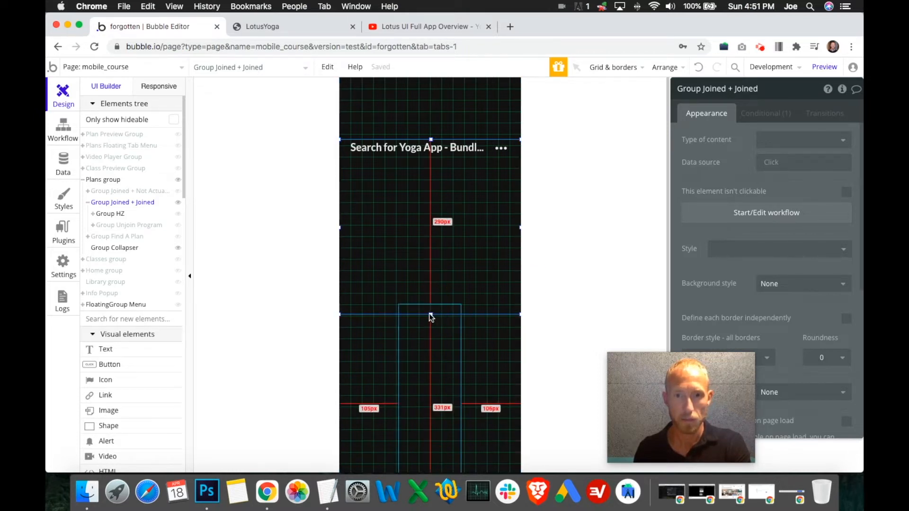
{"action": "left_click", "coordinate": [424, 334]}
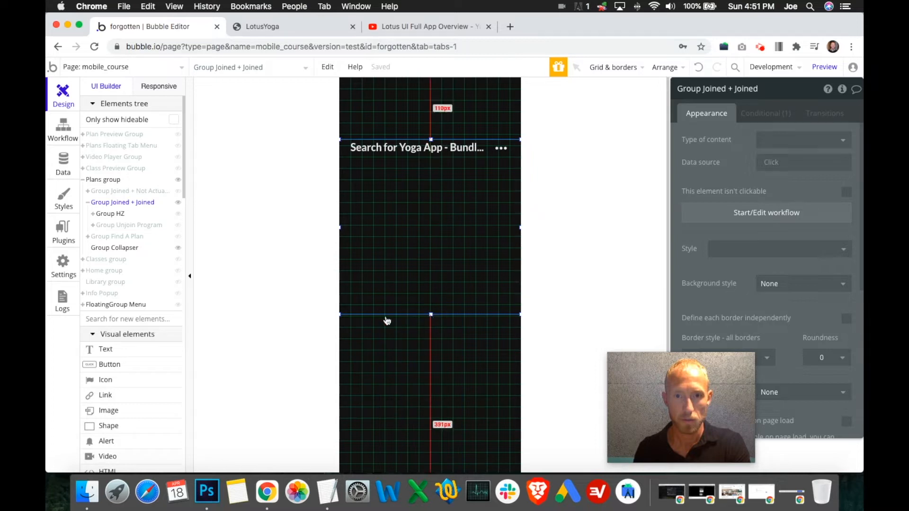
{"action": "left_click_drag", "start_coordinate": [432, 305], "coordinate": [433, 326]}
- Bring Group Collapser to the front and shorten it by lowering its top edge
{"action": "left_click", "coordinate": [438, 346]}
{"action": "scroll", "coordinate": [450, 336], "scroll_direction": "down", "scroll_amount": 3}
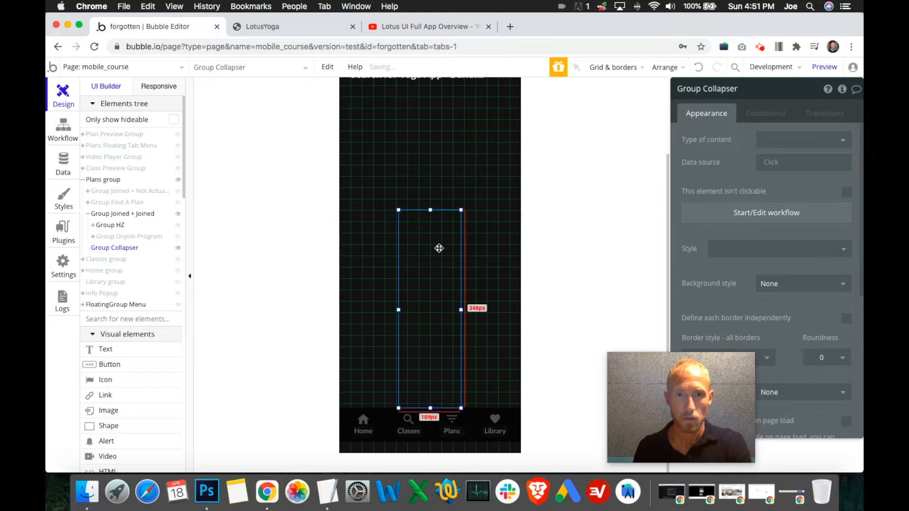
{"action": "right_click", "coordinate": [438, 311]}
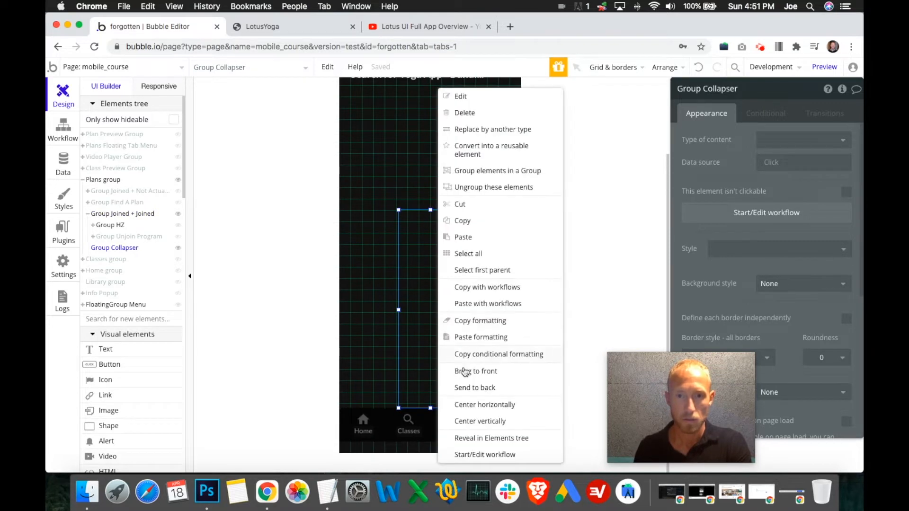
{"action": "left_click", "coordinate": [489, 375]}
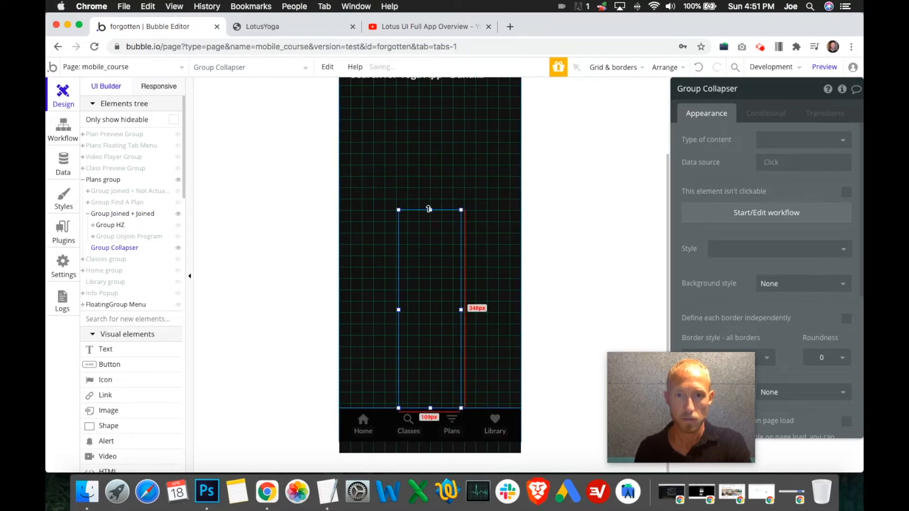
{"action": "left_click_drag", "start_coordinate": [430, 210], "coordinate": [430, 274]}
{"action": "left_click", "coordinate": [429, 203]}
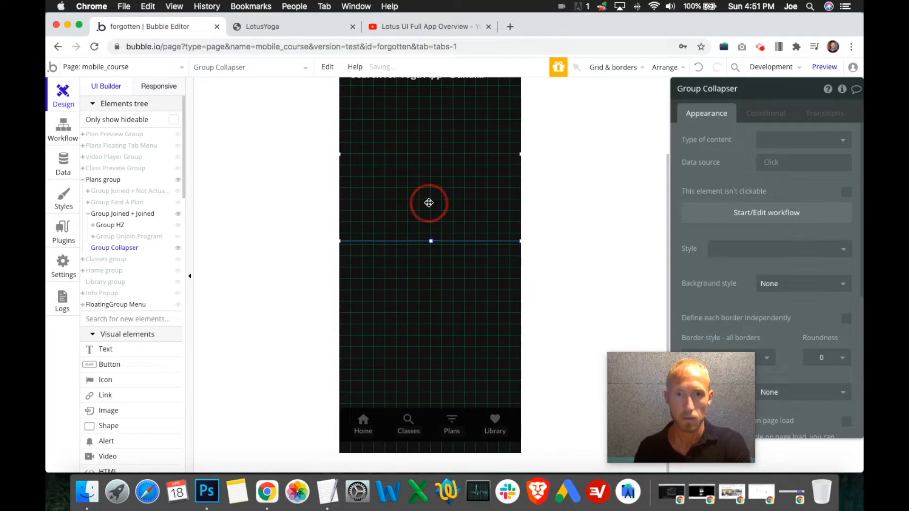
- Hide Group Joined + Joined, show Group Find A Plan, and examine the space between it and Group Collapser
{"action": "left_click", "coordinate": [179, 216]}
{"action": "left_click", "coordinate": [178, 203]}
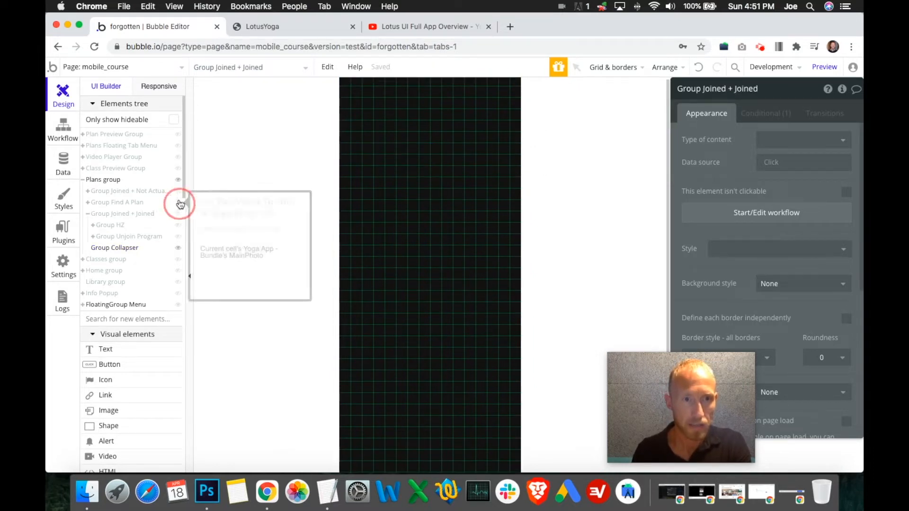
{"action": "left_click", "coordinate": [179, 192]}
{"action": "left_click", "coordinate": [179, 192]}
{"action": "left_click", "coordinate": [178, 203]}
{"action": "left_click", "coordinate": [178, 202]}
{"action": "left_click", "coordinate": [426, 300]}
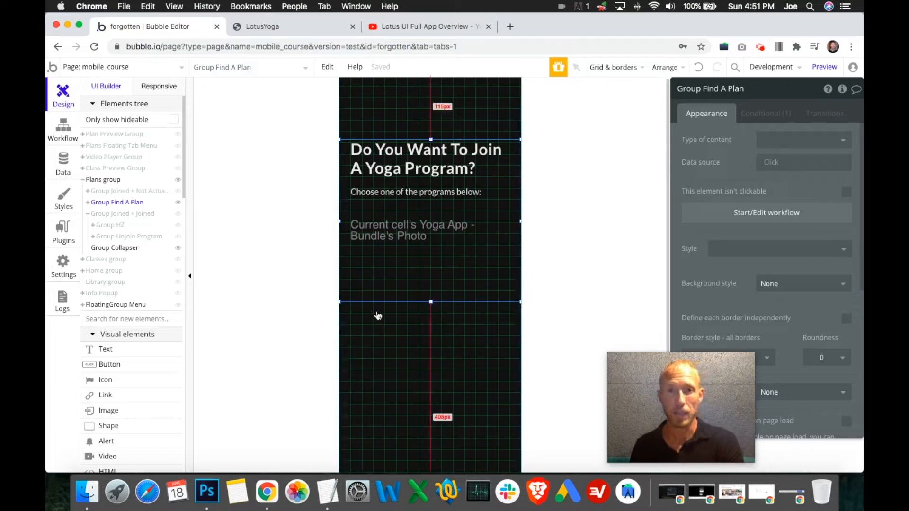
{"action": "scroll", "coordinate": [427, 299], "scroll_direction": "down", "scroll_amount": 1}
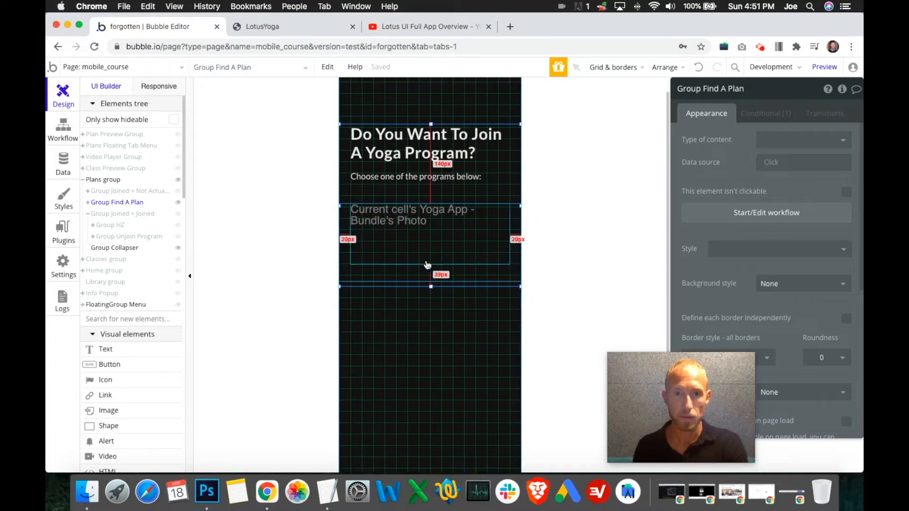
{"action": "scroll", "coordinate": [430, 287], "scroll_direction": "down", "scroll_amount": 5}
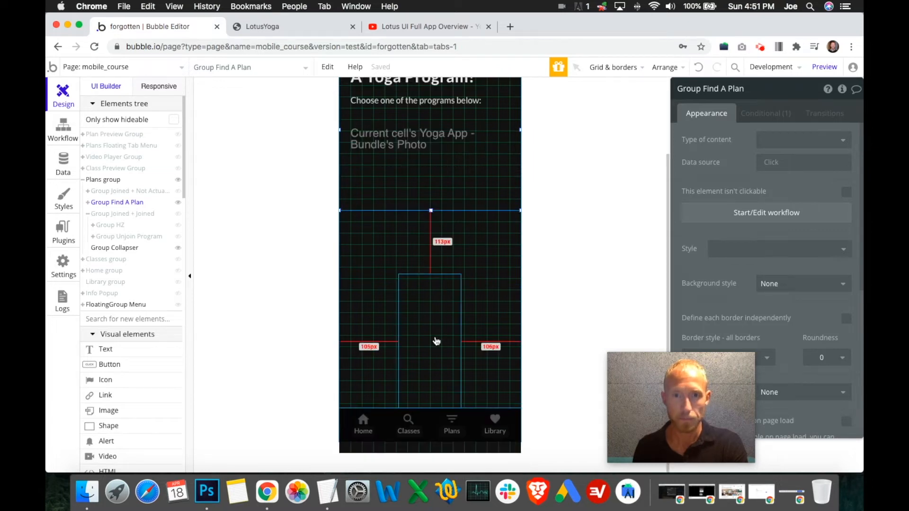
{"action": "mouse_move", "coordinate": [180, 206]}
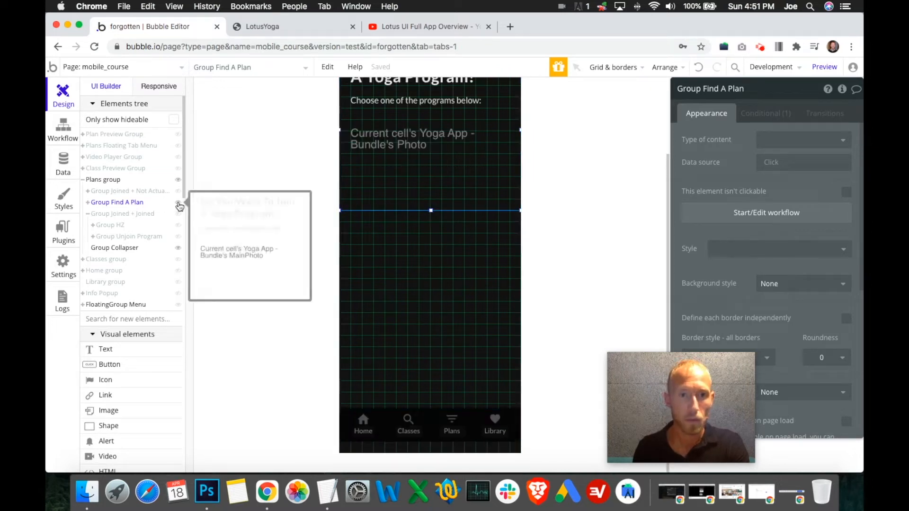
- Show Group Joined + Joined and Group Find A Plan in turn to compare their placement, leaving both hidden
{"action": "left_click", "coordinate": [178, 204]}
{"action": "left_click", "coordinate": [178, 213]}
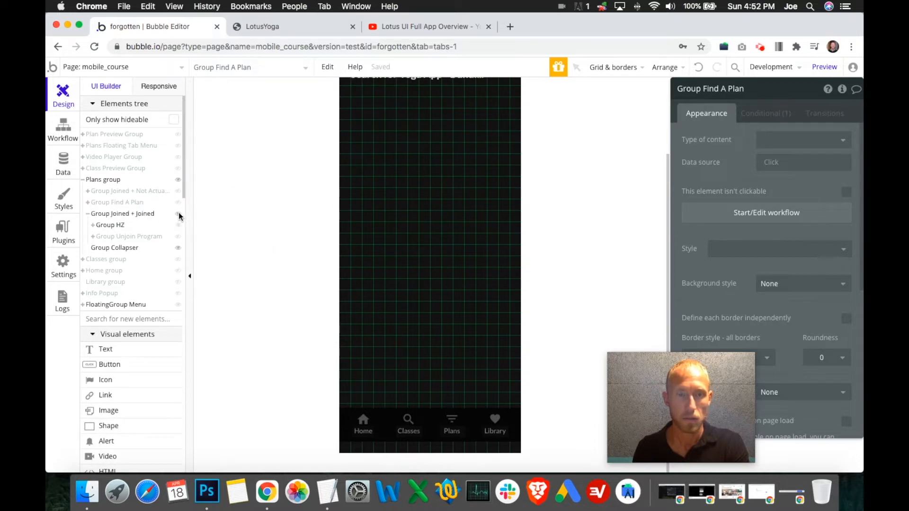
{"action": "scroll", "coordinate": [258, 218], "scroll_direction": "up", "scroll_amount": 3}
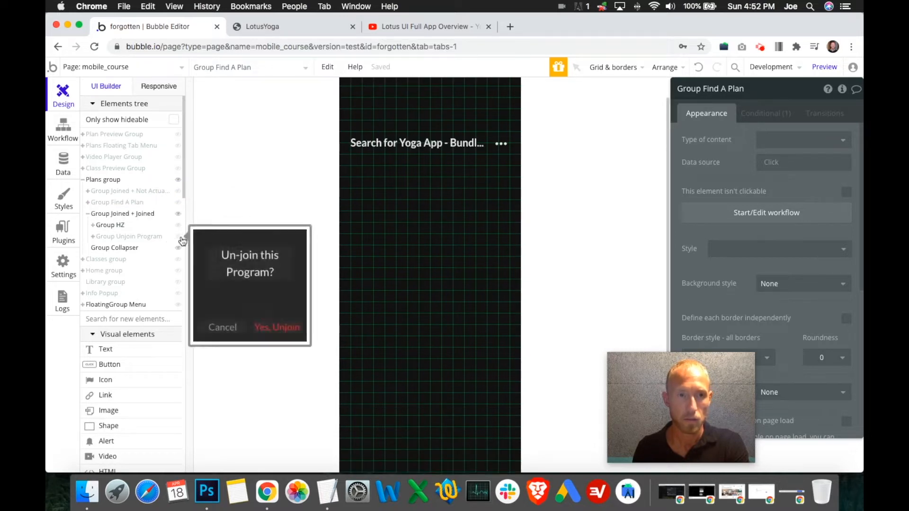
{"action": "left_click", "coordinate": [178, 216]}
{"action": "left_click", "coordinate": [179, 204]}
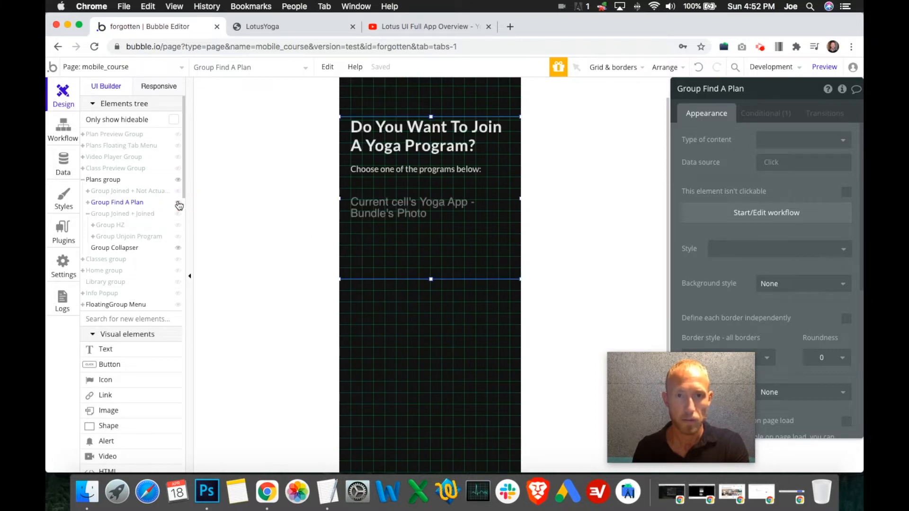
{"action": "left_click", "coordinate": [178, 203]}
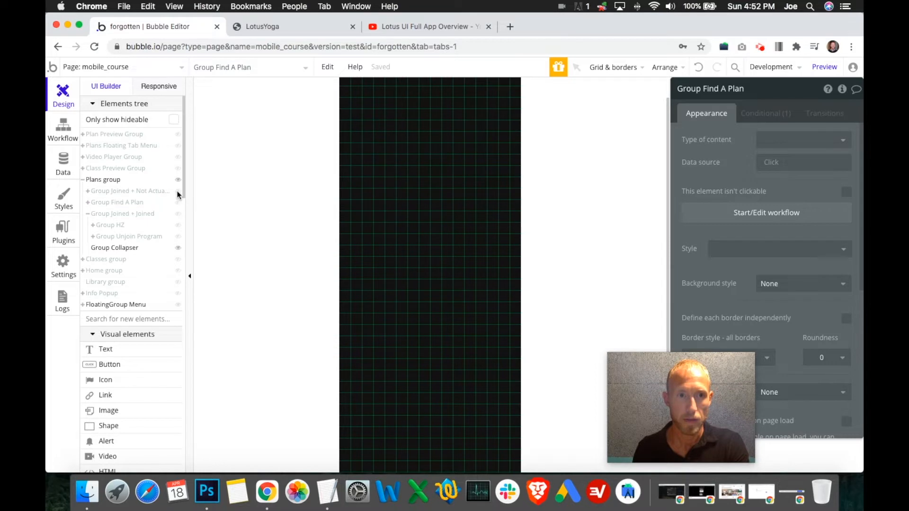
- In Group Joined + Not Actually Joined, move the yoga image up, centered horizontally, and shorten the group to end just below it
{"action": "left_click", "coordinate": [178, 191]}
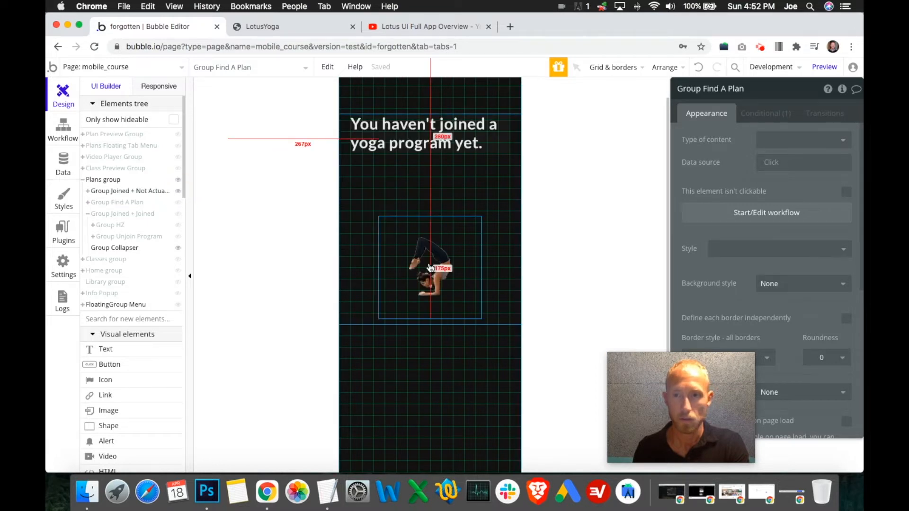
{"action": "left_click_drag", "start_coordinate": [432, 255], "coordinate": [431, 225]}
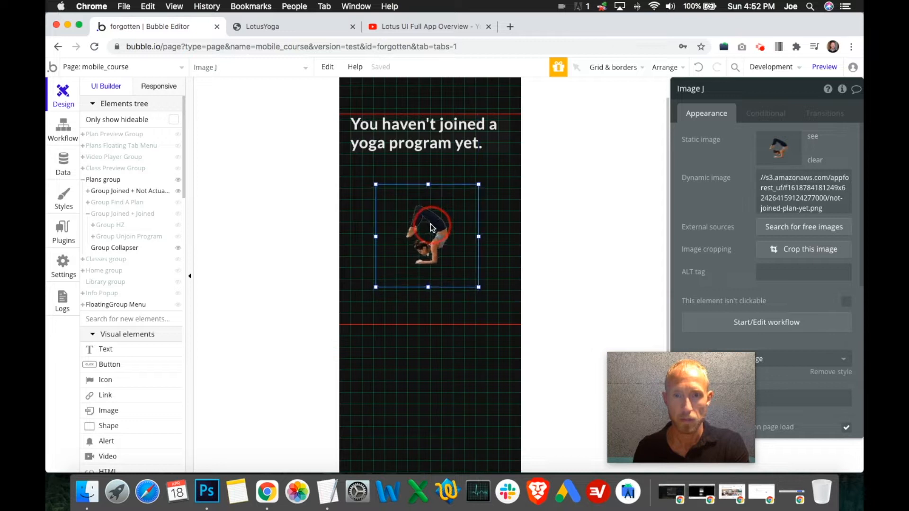
{"action": "right_click", "coordinate": [432, 227]}
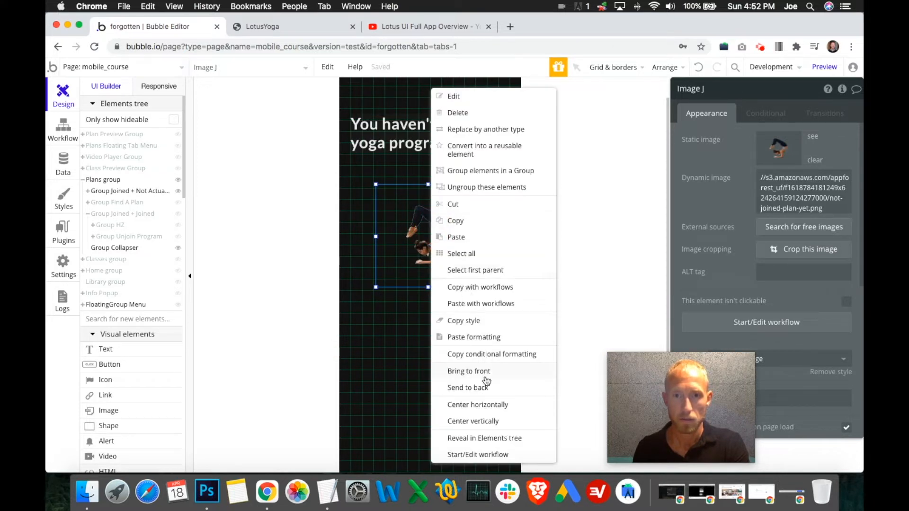
{"action": "left_click", "coordinate": [488, 406]}
{"action": "left_click", "coordinate": [431, 320]}
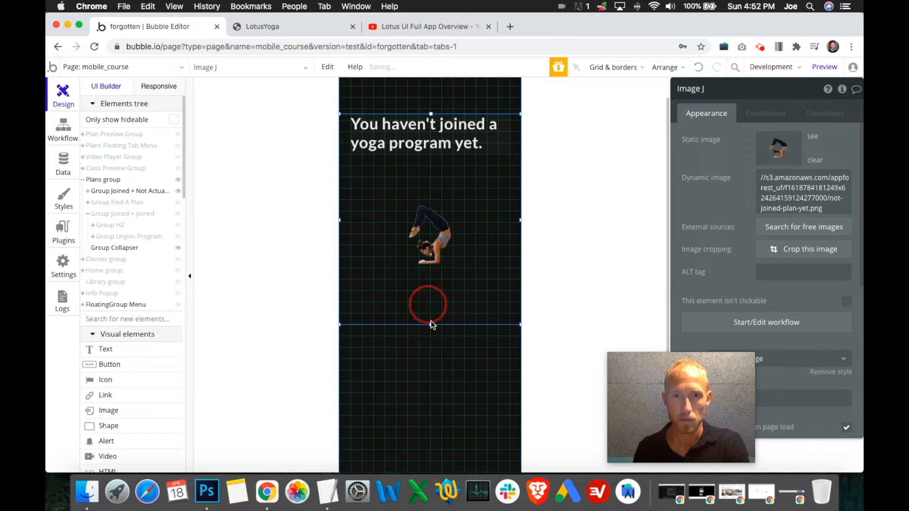
{"action": "left_click_drag", "start_coordinate": [431, 324], "coordinate": [430, 290]}
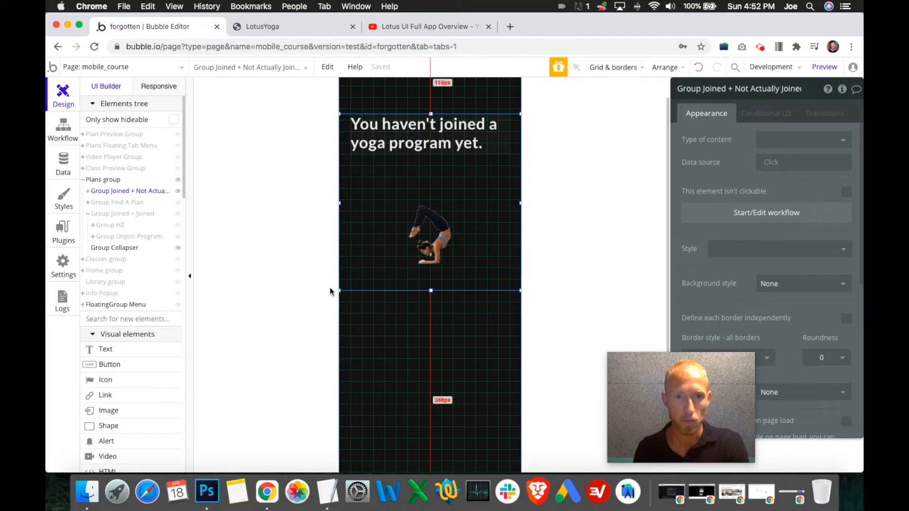
- Compare the extent of Group Find A Plan with Group Joined + Not Actually Joined, leaving only the latter of the two shown
{"action": "mouse_move", "coordinate": [179, 218]}
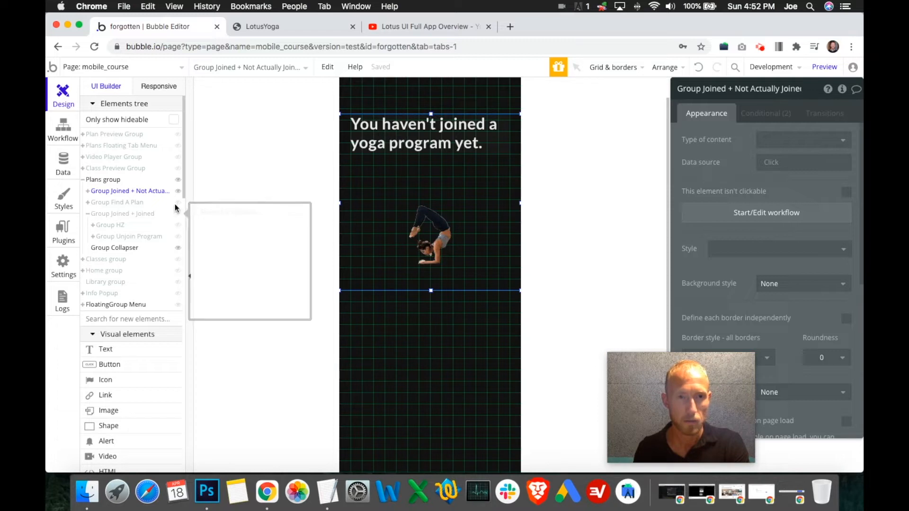
{"action": "left_click", "coordinate": [178, 202]}
{"action": "left_click", "coordinate": [178, 192]}
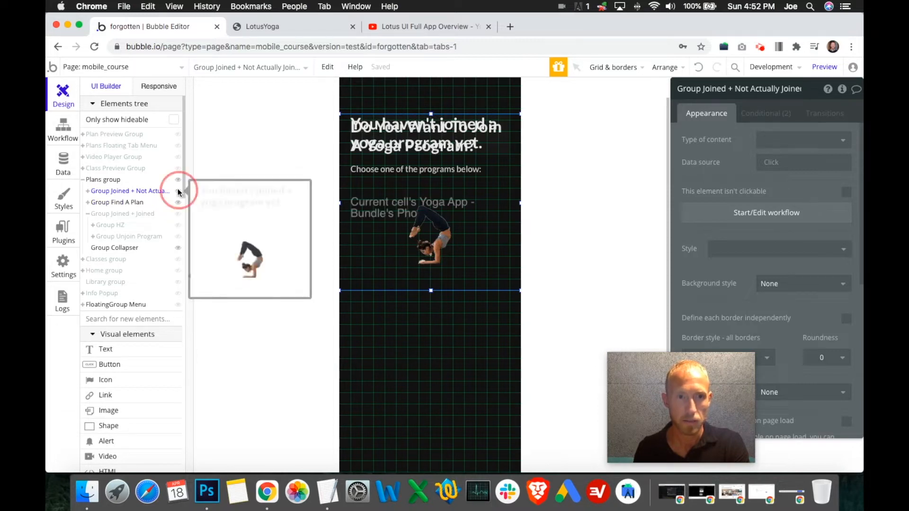
{"action": "left_click", "coordinate": [373, 279]}
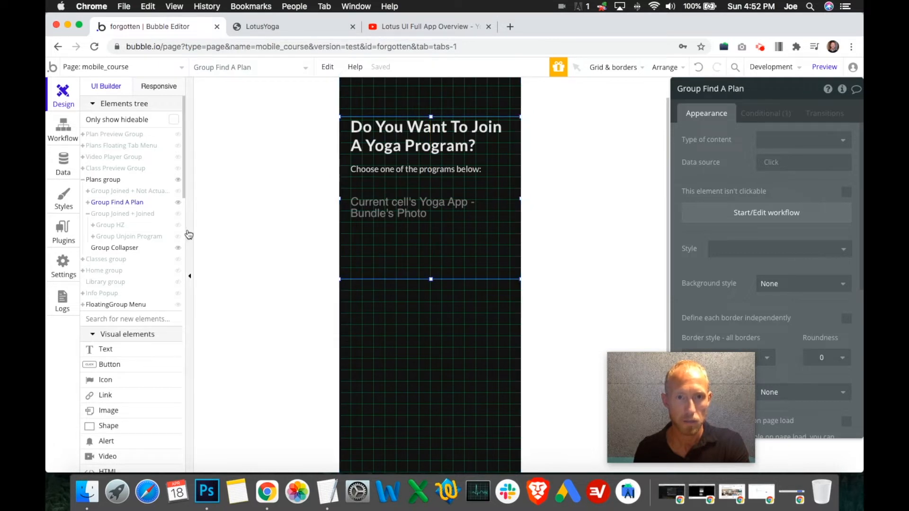
{"action": "left_click", "coordinate": [179, 203]}
{"action": "left_click", "coordinate": [178, 192]}
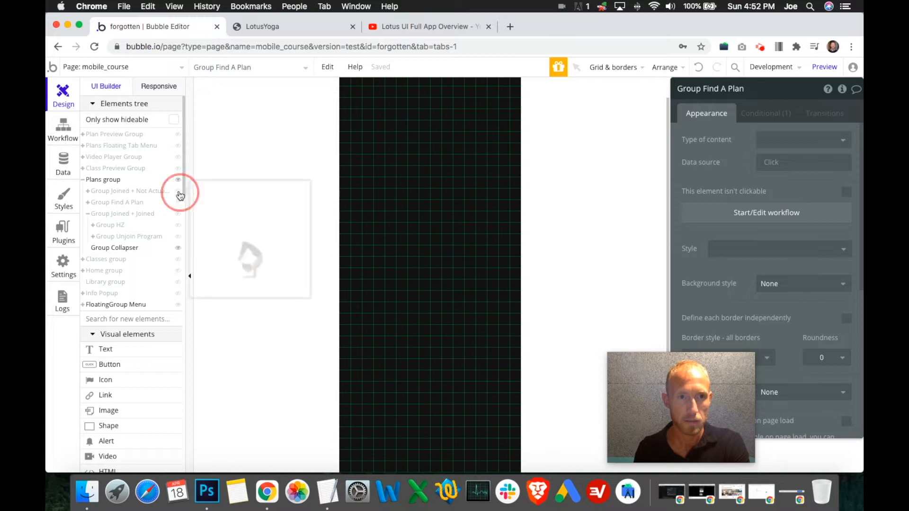
- Extend Group Collapser upward to Y 480, giving it a height of 268 px, closer to Group Joined + Not Actually Joined
{"action": "left_click", "coordinate": [375, 284]}
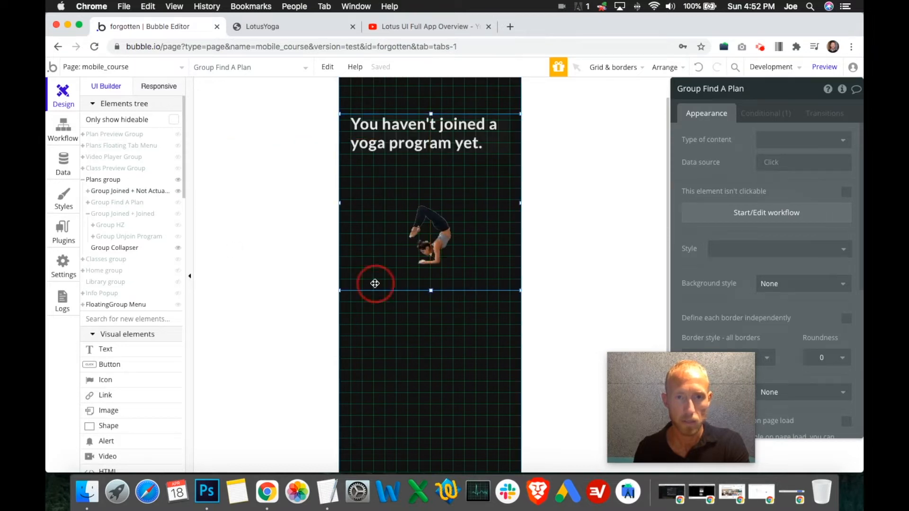
{"action": "left_click", "coordinate": [440, 353]}
{"action": "left_click_drag", "start_coordinate": [429, 342], "coordinate": [429, 325]}
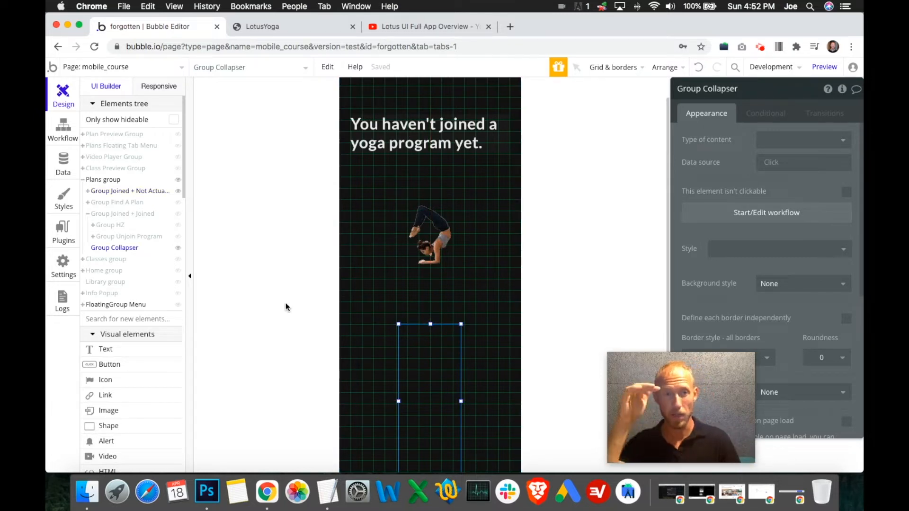
- Hide Group Collapser and Group Joined + Not Actually Joined, and examine Group Joined + Joined with and without Group Unjoin Program
{"action": "left_click", "coordinate": [179, 248]}
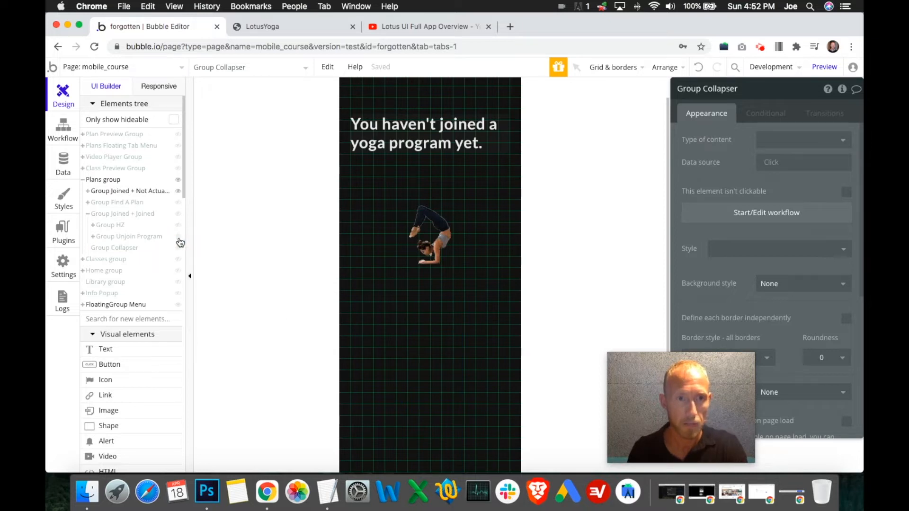
{"action": "left_click", "coordinate": [177, 236]}
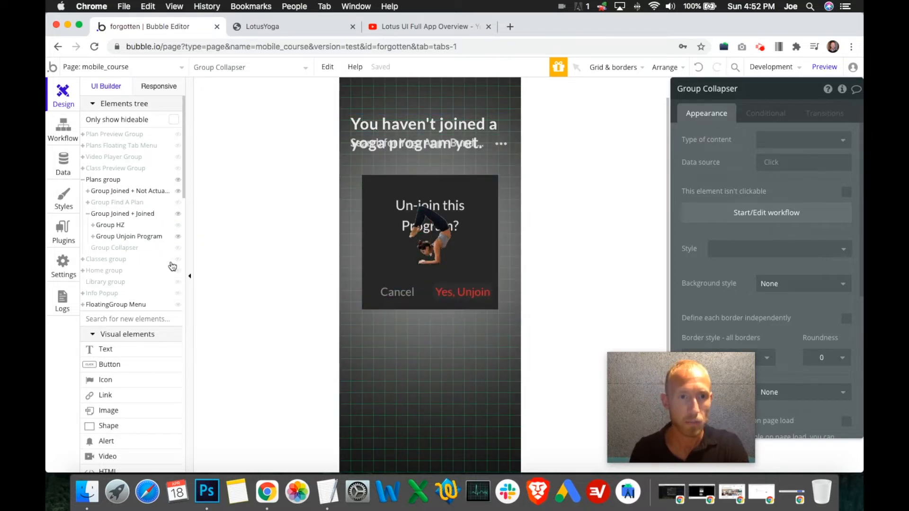
{"action": "mouse_move", "coordinate": [178, 243]}
{"action": "left_click", "coordinate": [374, 255]}
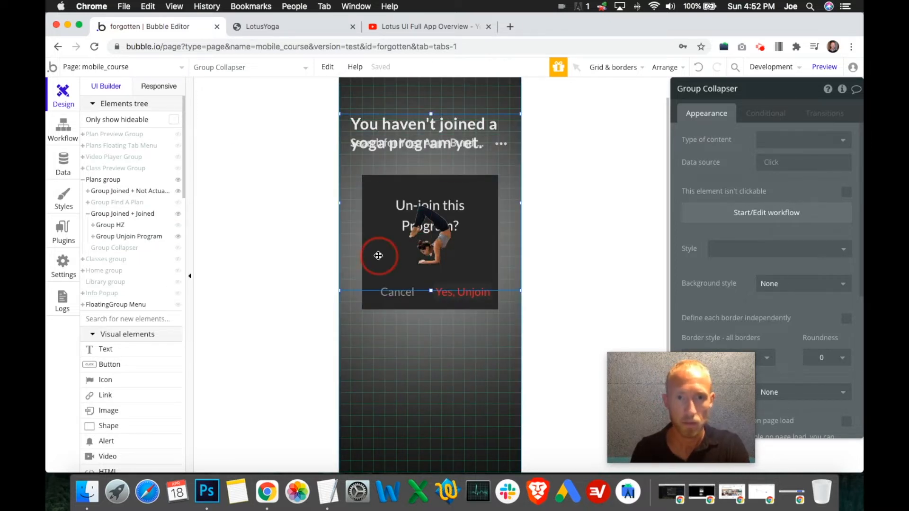
{"action": "left_click", "coordinate": [373, 304]}
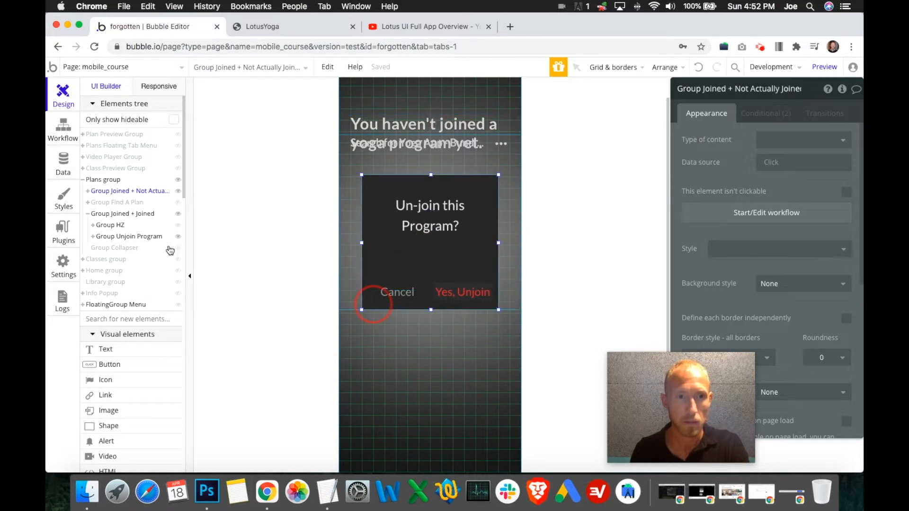
{"action": "left_click", "coordinate": [178, 194]}
{"action": "scroll", "coordinate": [809, 335], "scroll_direction": "down", "scroll_amount": 10}
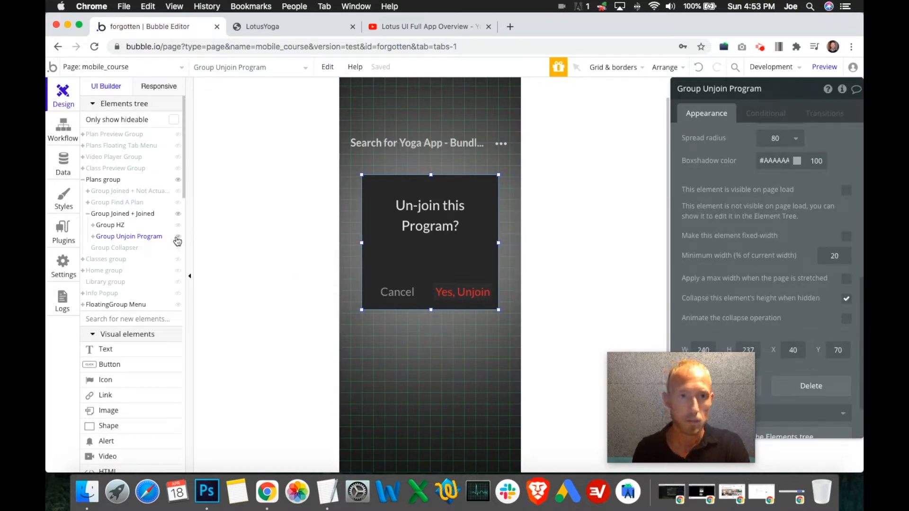
{"action": "left_click", "coordinate": [178, 237]}
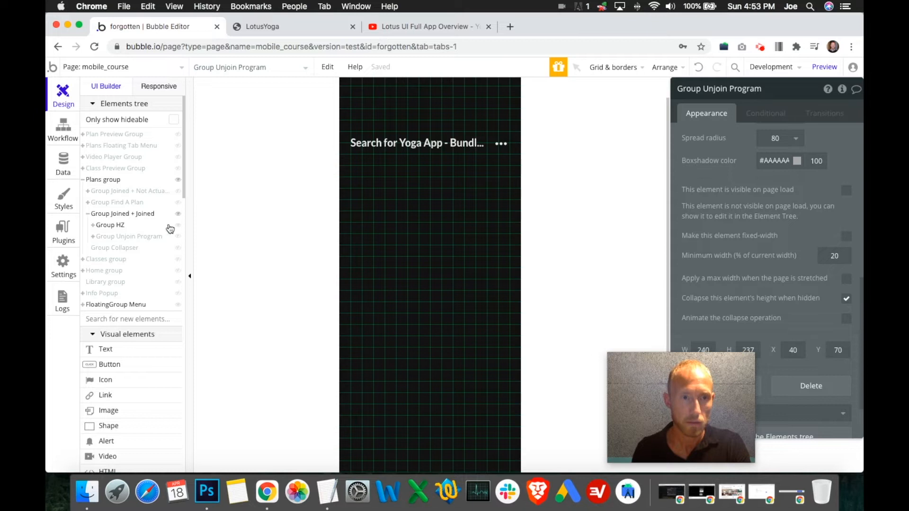
{"action": "left_click", "coordinate": [126, 215]}
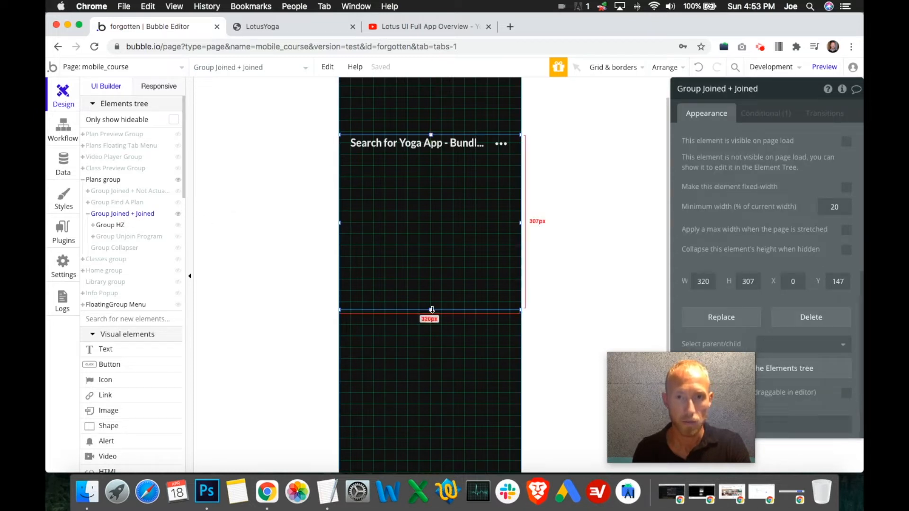
- Show Group Unjoin Program and move its "Un-join this Program?" text down, closer to the Cancel and Yes, Unjoin options
{"action": "left_click", "coordinate": [179, 237]}
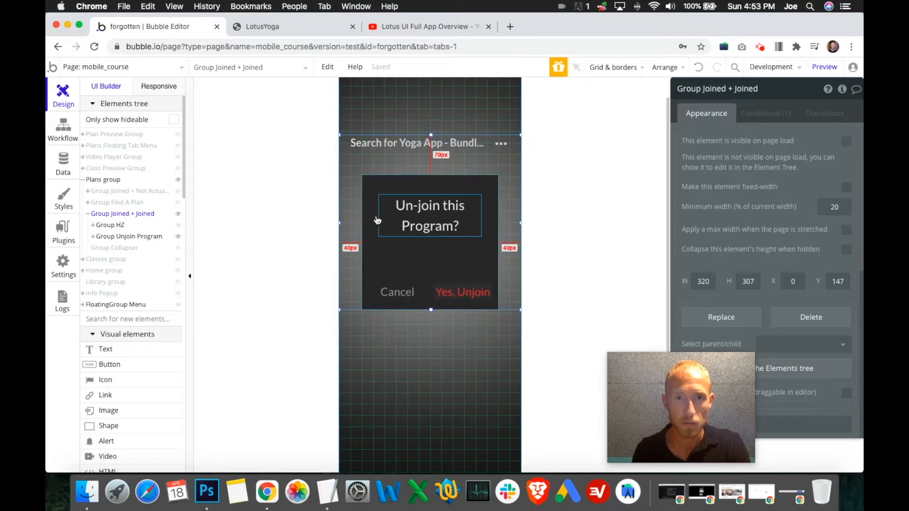
{"action": "left_click", "coordinate": [374, 240]}
{"action": "left_click", "coordinate": [435, 223]}
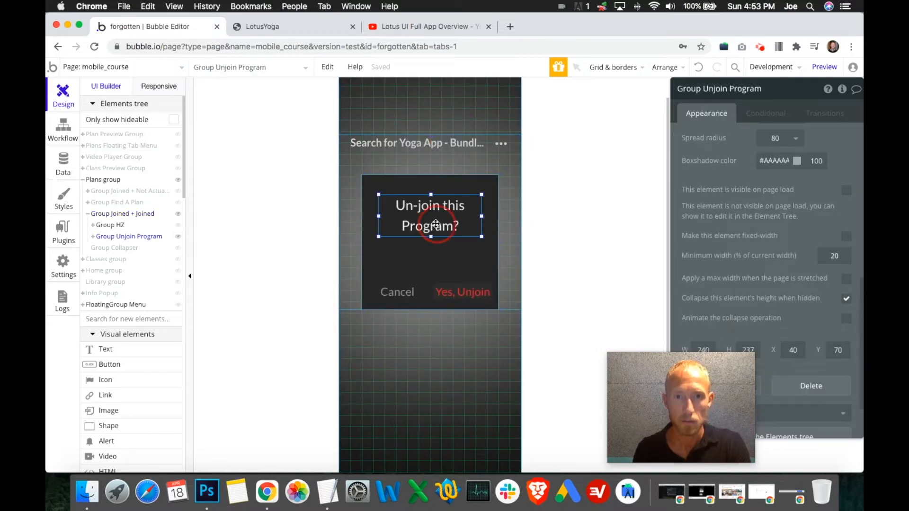
{"action": "key", "text": "Down"}
{"action": "key", "text": "Down"}
{"action": "key", "text": "Down"}
{"action": "key", "text": "Down"}
{"action": "key", "text": "Down"}
{"action": "key", "text": "Down"}
{"action": "key", "text": "Down"}
{"action": "key", "text": "Down"}
{"action": "key", "text": "Down"}
{"action": "key", "text": "Down"}
{"action": "key", "text": "Down"}
{"action": "key", "text": "Down"}
{"action": "key", "text": "Down"}
{"action": "key", "text": "Down"}
{"action": "key", "text": "Down"}
{"action": "key", "text": "Down"}
{"action": "key", "text": "Down"}
{"action": "key", "text": "Down"}
{"action": "key", "text": "Down"}
{"action": "key", "text": "Down"}
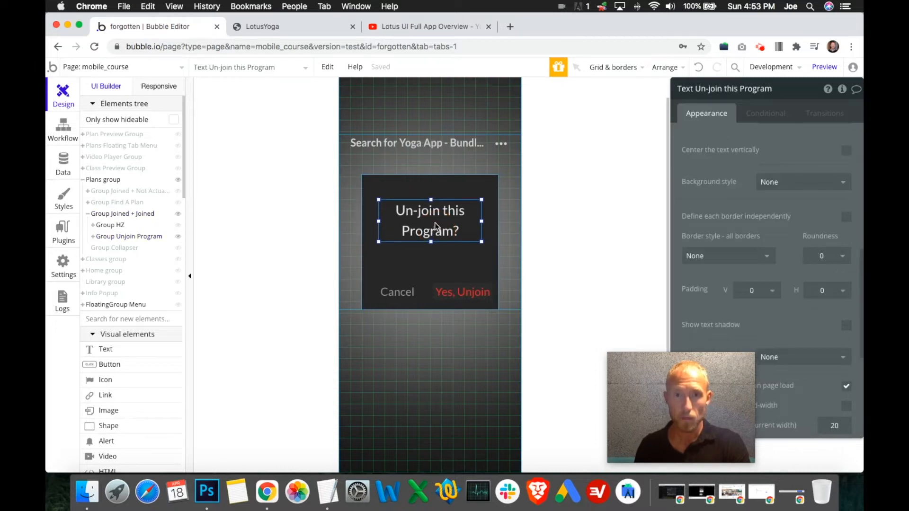
{"action": "key", "text": "Down"}
{"action": "key", "text": "Down"}
{"action": "key", "text": "Down"}
{"action": "key", "text": "Down"}
{"action": "key", "text": "Down"}
{"action": "key", "text": "Down"}
{"action": "key", "text": "Down"}
{"action": "key", "text": "Down"}
{"action": "key", "text": "Down"}
{"action": "key", "text": "Down"}
{"action": "key", "text": "Down"}
{"action": "key", "text": "Down"}
{"action": "key", "text": "Down"}
{"action": "key", "text": "Down"}
{"action": "key", "text": "Down"}
{"action": "key", "text": "Down"}
{"action": "key", "text": "Down"}
{"action": "key", "text": "Down"}
{"action": "key", "text": "Down"}
{"action": "key", "text": "Down"}
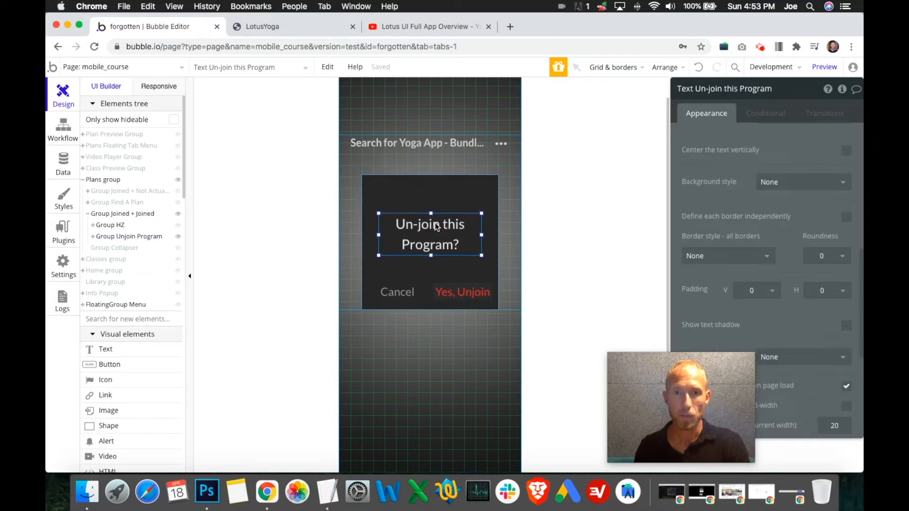
- Shorten Group Unjoin Program from its upper edge to a height of 194 px and nudge its text slightly down
{"action": "left_click", "coordinate": [426, 185]}
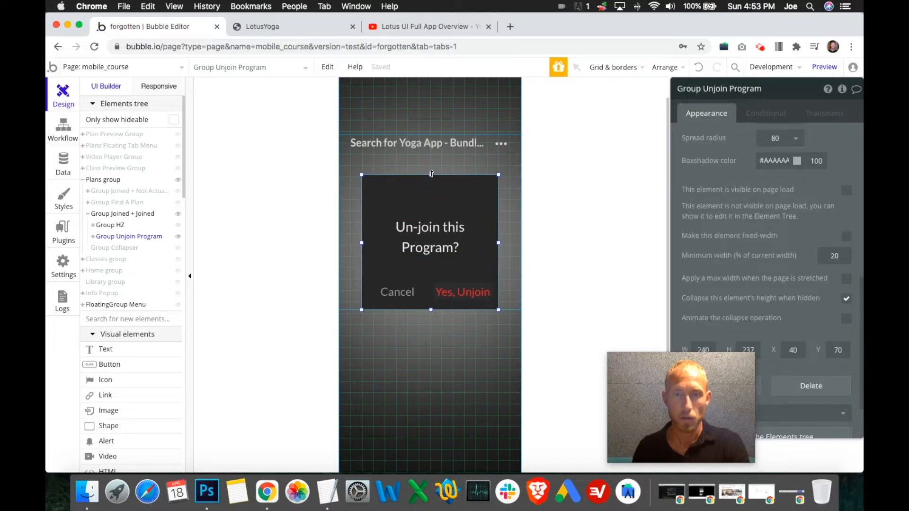
{"action": "left_click_drag", "start_coordinate": [431, 174], "coordinate": [434, 200]}
{"action": "left_click", "coordinate": [438, 227]}
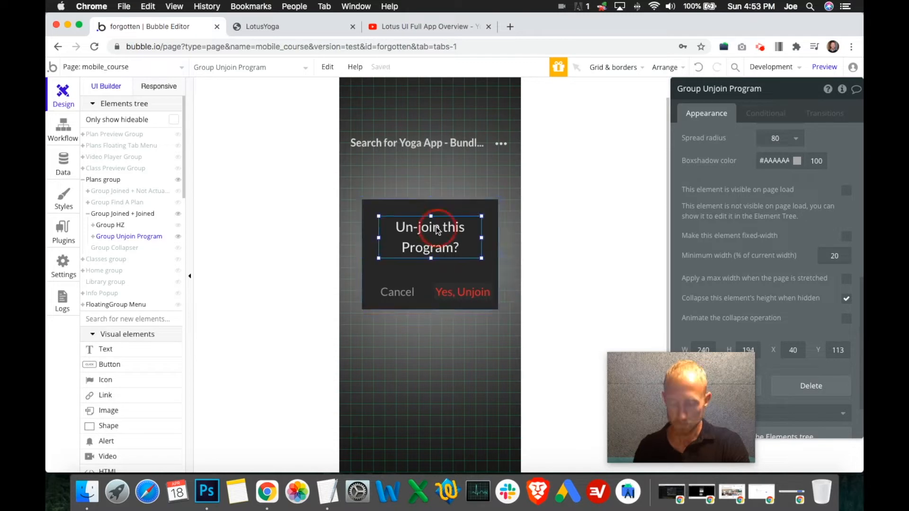
{"action": "key", "text": "Down"}
{"action": "key", "text": "Down"}
{"action": "key", "text": "Down"}
{"action": "key", "text": "Down"}
{"action": "key", "text": "Down"}
{"action": "key", "text": "Down"}
{"action": "key", "text": "Down"}
{"action": "key", "text": "Down"}
{"action": "key", "text": "Down"}
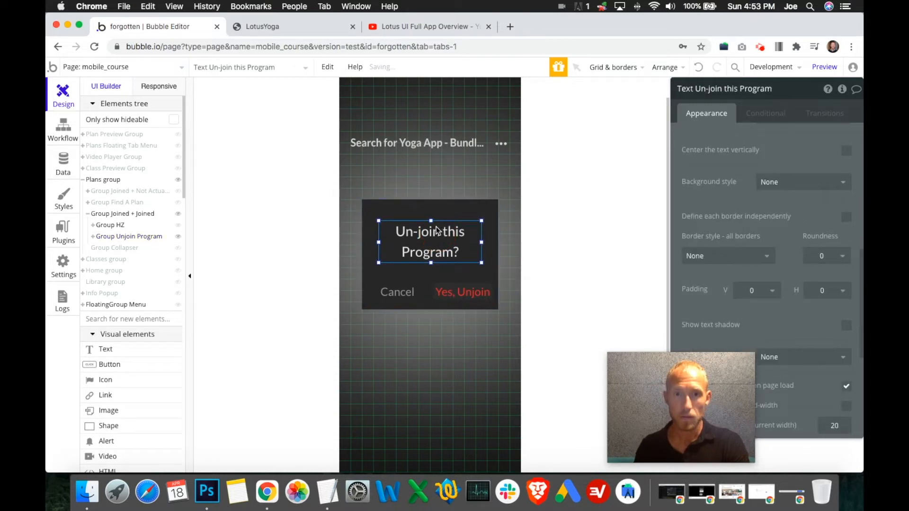
- Move Group Unjoin Program up to Y 73 and shorten Group Joined + Joined to a height of 273 px
{"action": "left_click", "coordinate": [463, 212]}
{"action": "left_click_drag", "start_coordinate": [446, 206], "coordinate": [448, 191]}
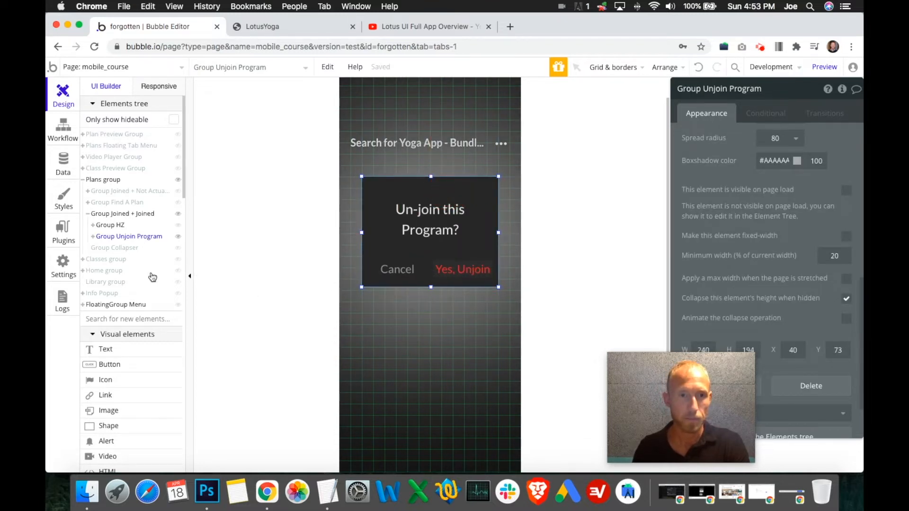
{"action": "left_click", "coordinate": [422, 301]}
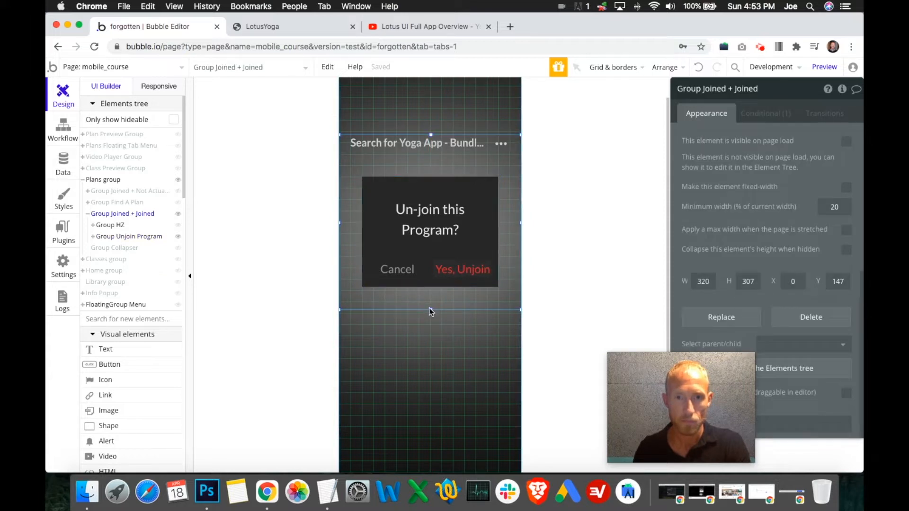
{"action": "left_click_drag", "start_coordinate": [431, 311], "coordinate": [432, 291]}
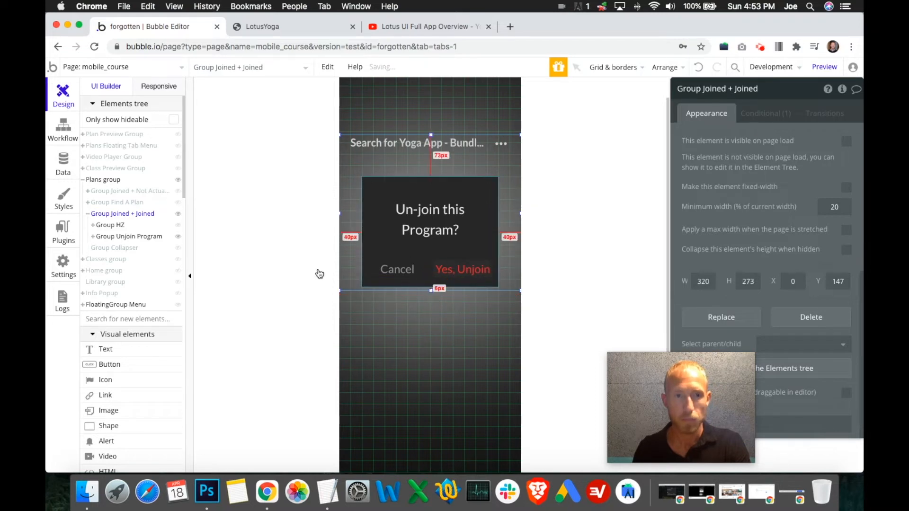
- Rename Group HZ as Group Heading and expand it to list its child elements
{"action": "left_click", "coordinate": [118, 227]}
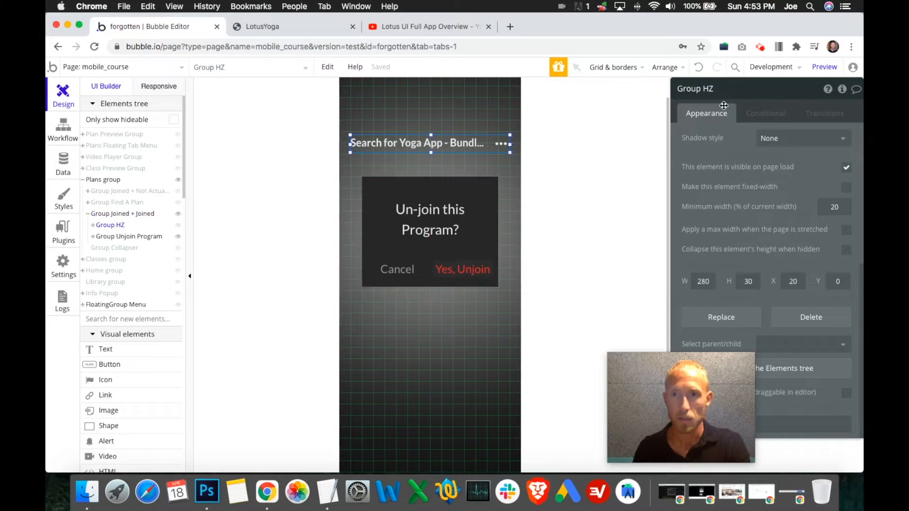
{"action": "double_click", "coordinate": [709, 90]}
{"action": "type", "text": "H"}
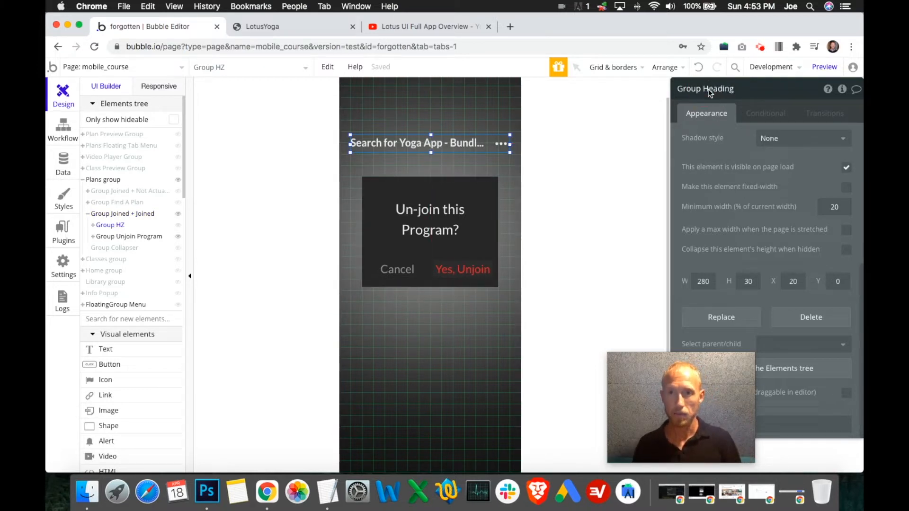
{"action": "triple_click", "coordinate": [704, 88]}
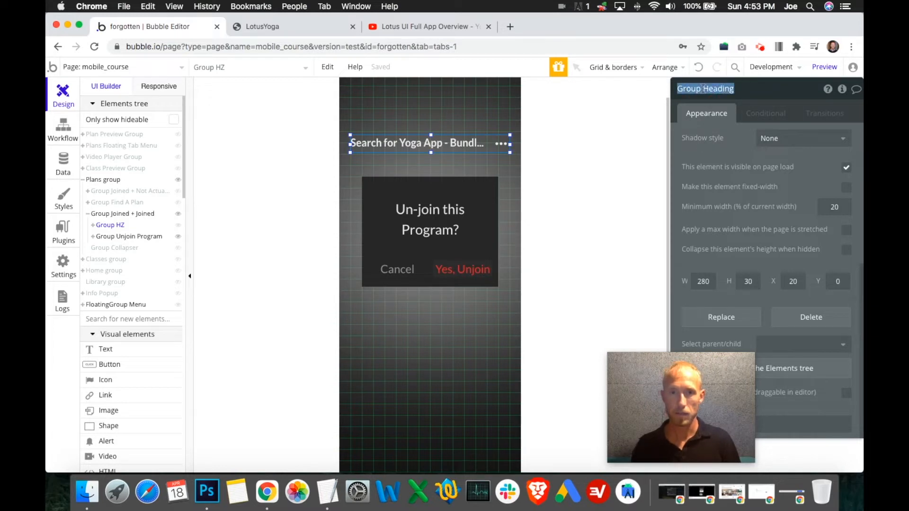
{"action": "key", "text": "Right"}
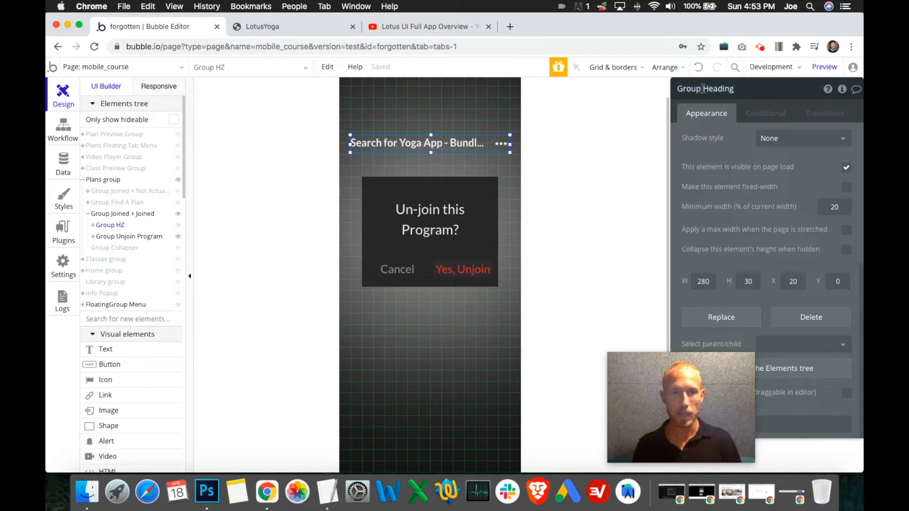
{"action": "left_click", "coordinate": [93, 225]}
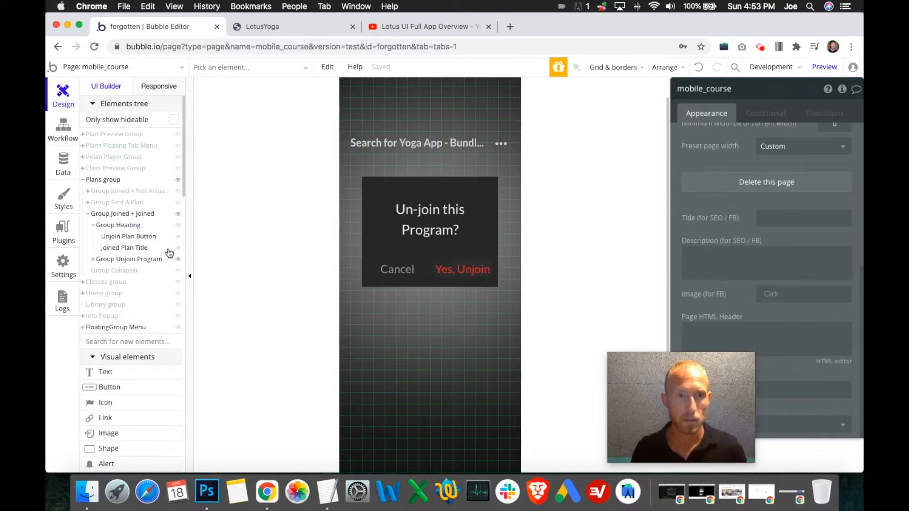
- Compare Group Collapser with the plan groups, then extend it upward to Y 420, height 328 px, meeting Group Joined + Not Actually Joined
{"action": "left_click", "coordinate": [178, 260]}
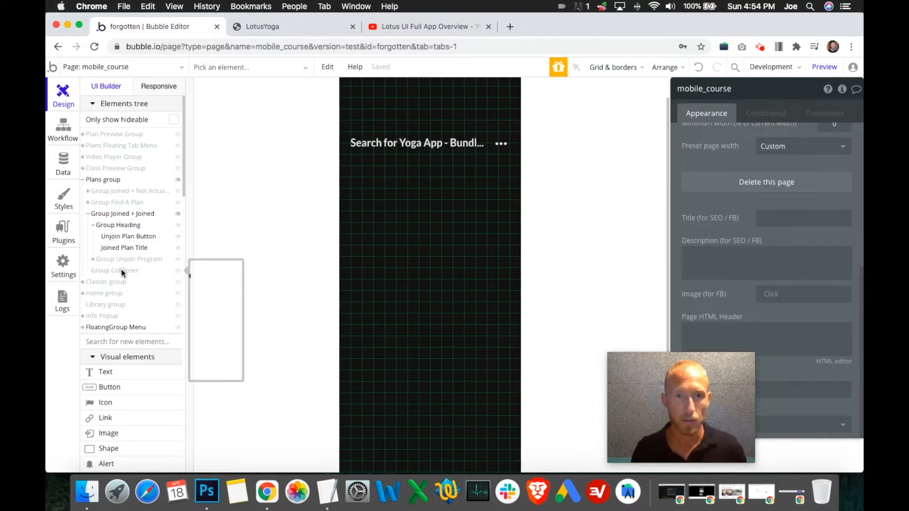
{"action": "left_click", "coordinate": [147, 274]}
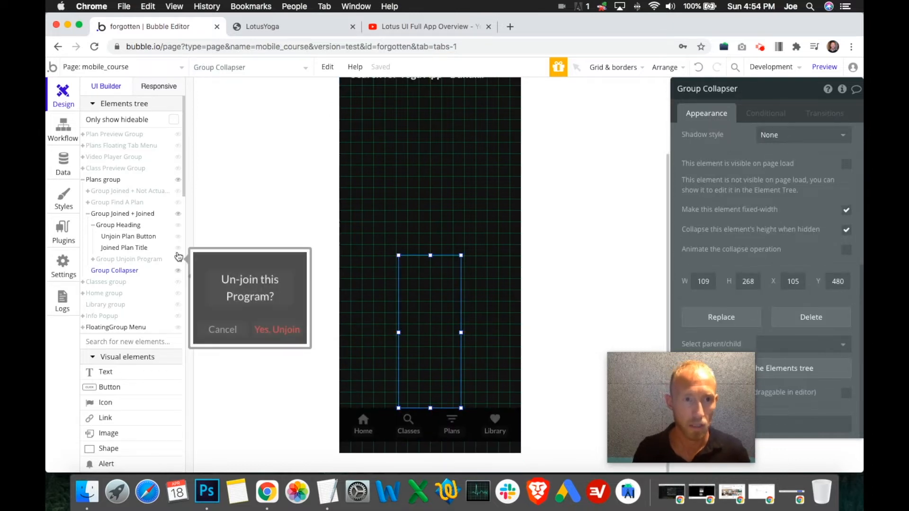
{"action": "left_click", "coordinate": [179, 203]}
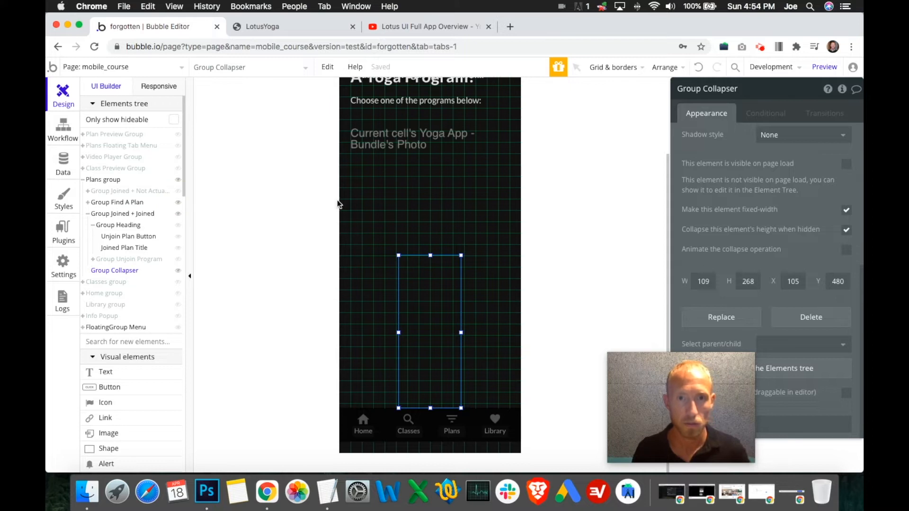
{"action": "left_click", "coordinate": [178, 214]}
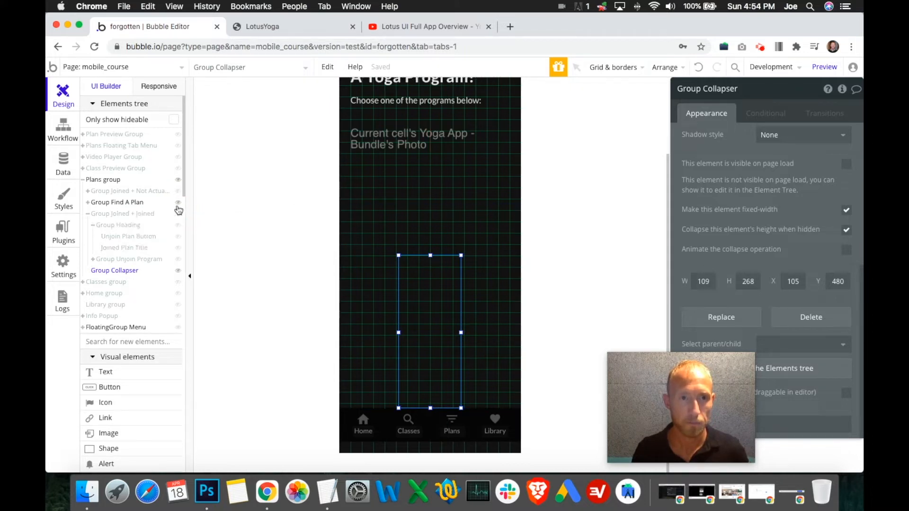
{"action": "left_click", "coordinate": [179, 203]}
{"action": "left_click", "coordinate": [178, 191]}
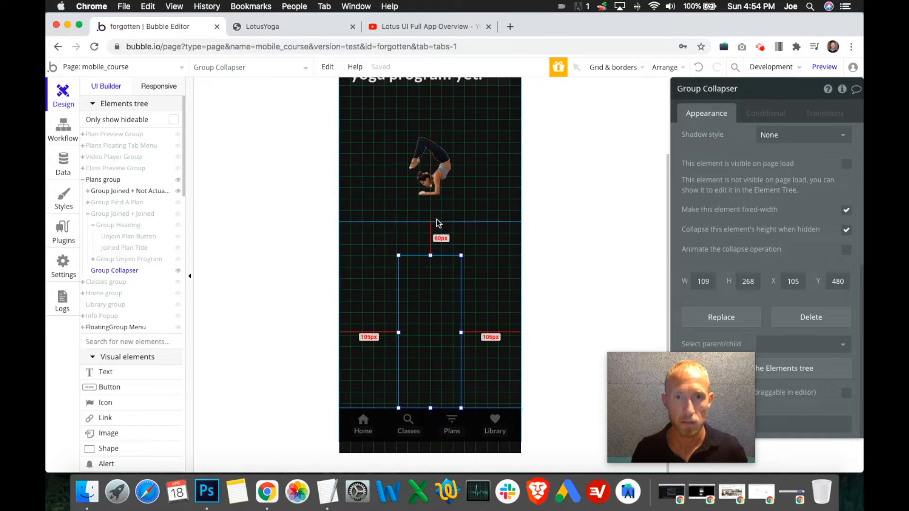
{"action": "left_click_drag", "start_coordinate": [429, 255], "coordinate": [430, 221]}
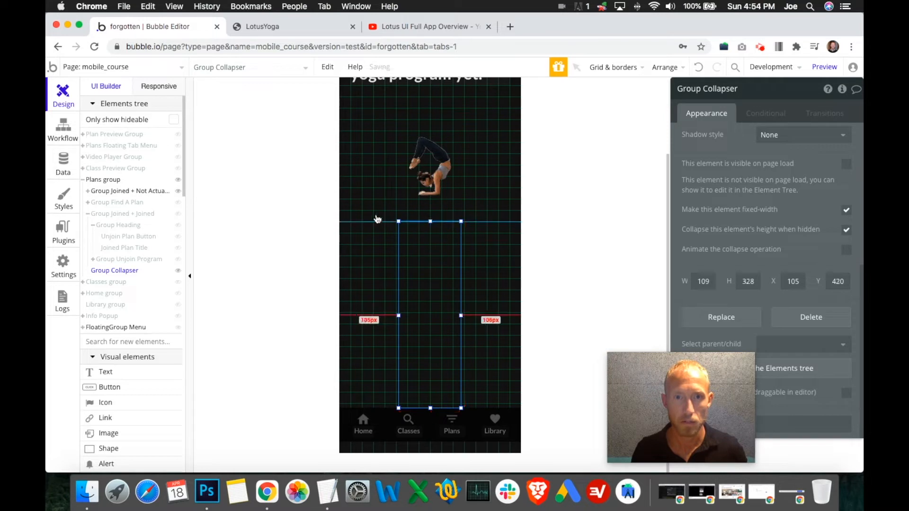
- Show Group Joined + Joined in place of Group Joined + Not Actually Joined and select it on the canvas
{"action": "left_click", "coordinate": [178, 191]}
{"action": "left_click", "coordinate": [178, 214]}
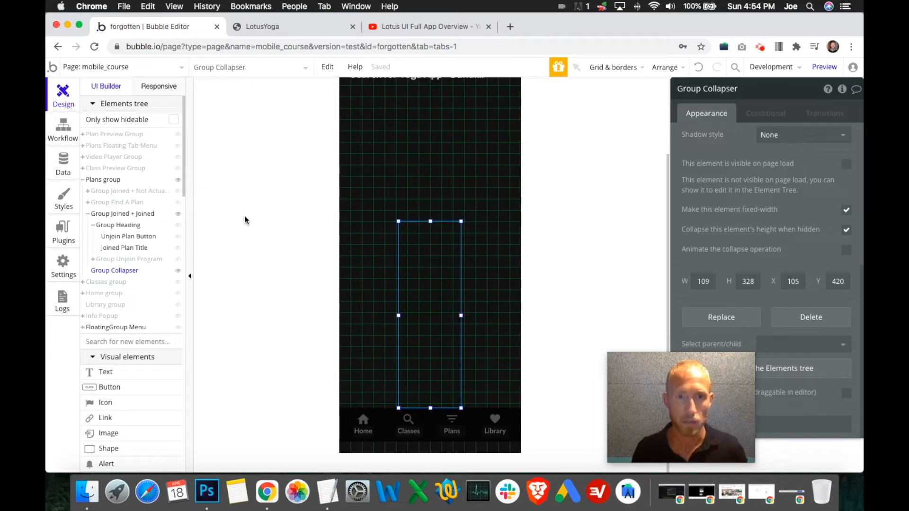
{"action": "left_click", "coordinate": [371, 217]}
{"action": "left_click", "coordinate": [406, 164]}
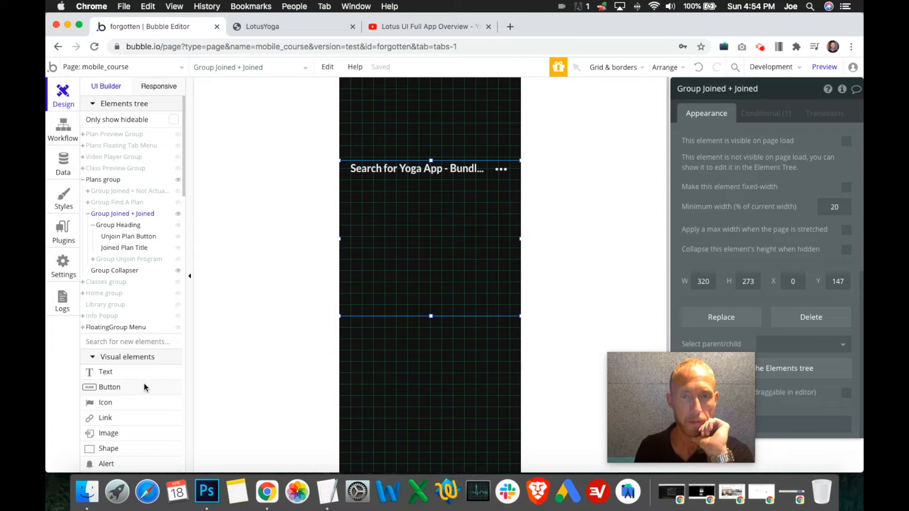
- Examine the joined program screen in the Lotus UI Full App Overview video and compare it with the app preview and Group Joined + Joined
{"action": "scroll", "coordinate": [141, 385], "scroll_direction": "down", "scroll_amount": 5}
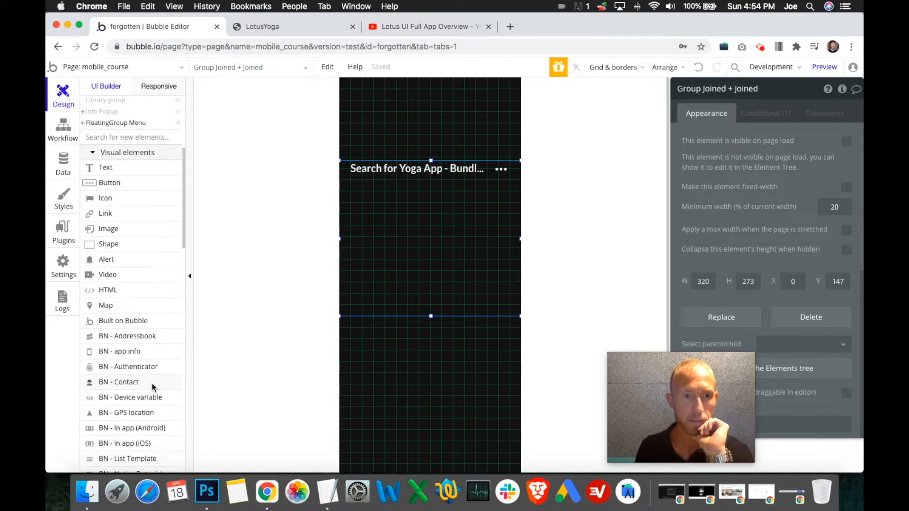
{"action": "scroll", "coordinate": [152, 383], "scroll_direction": "down", "scroll_amount": 5}
{"action": "scroll", "coordinate": [160, 385], "scroll_direction": "down", "scroll_amount": 6}
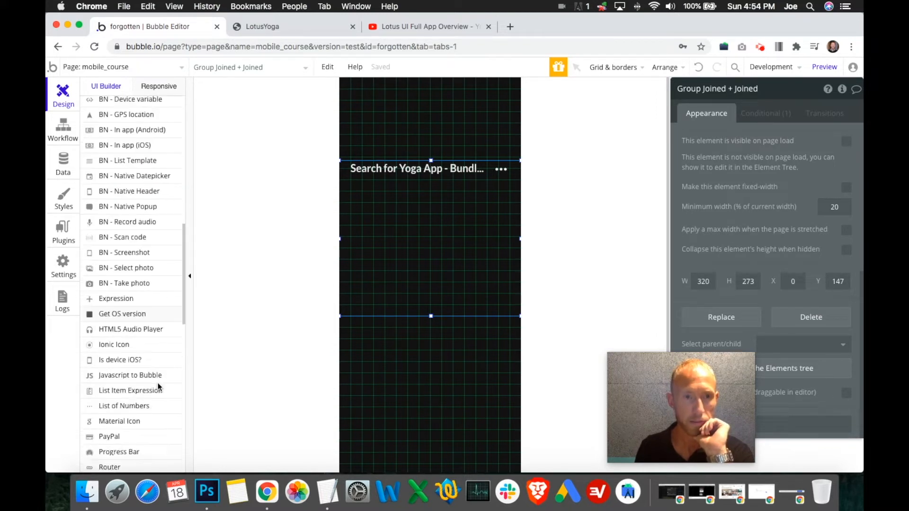
{"action": "scroll", "coordinate": [153, 387], "scroll_direction": "down", "scroll_amount": 5}
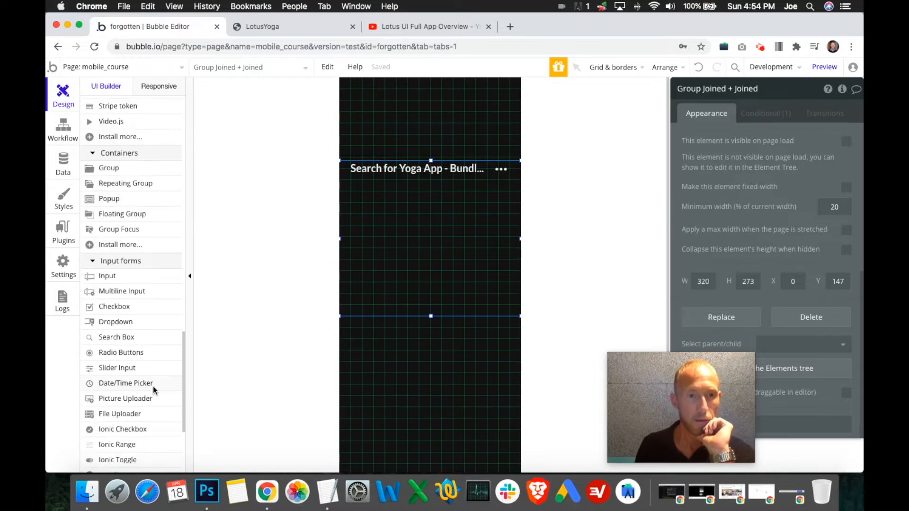
{"action": "left_click", "coordinate": [312, 24]}
{"action": "left_click", "coordinate": [414, 30]}
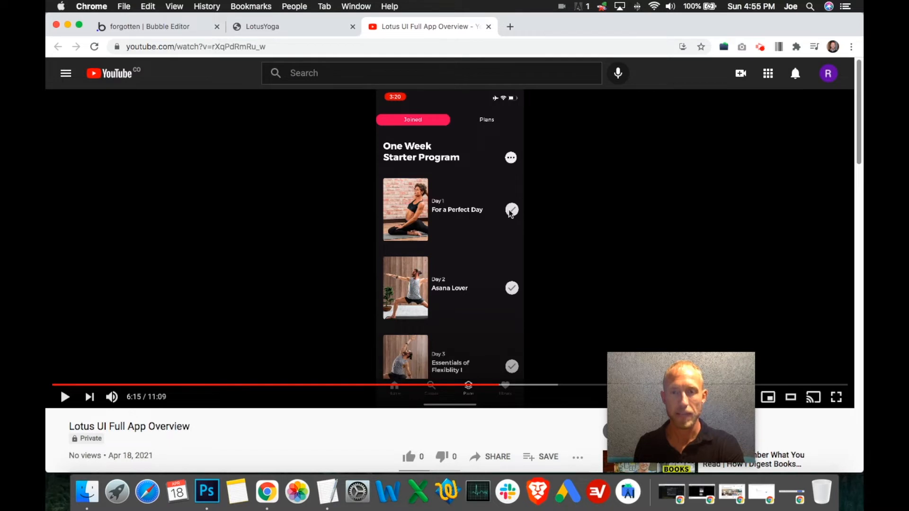
{"action": "left_click", "coordinate": [268, 33]}
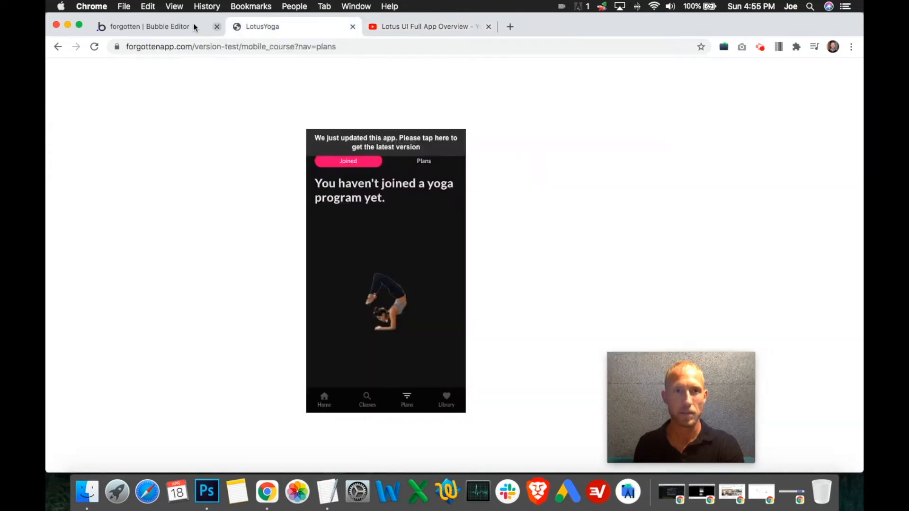
{"action": "left_click", "coordinate": [193, 26]}
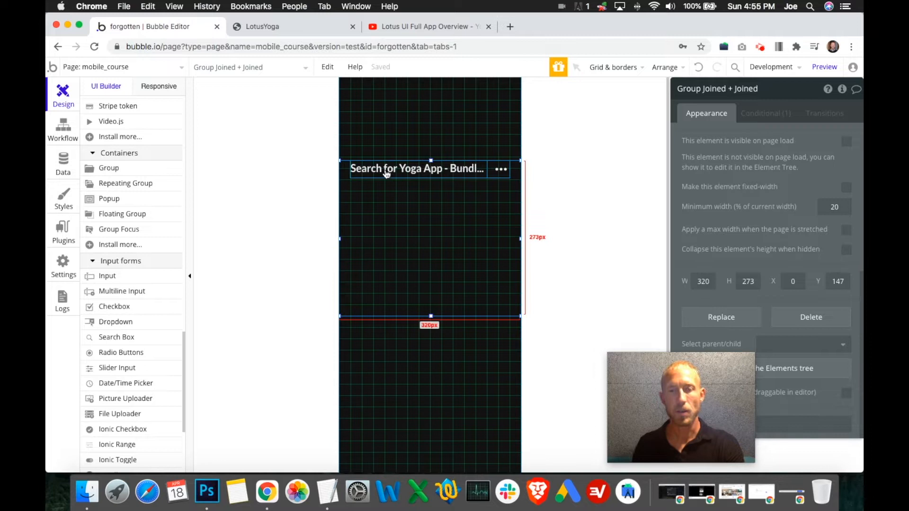
{"action": "left_click", "coordinate": [383, 27]}
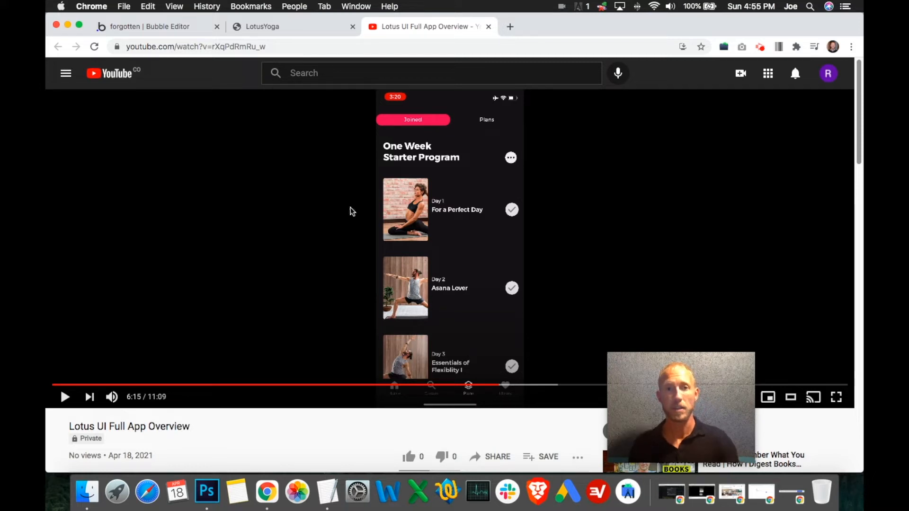
{"action": "left_click", "coordinate": [191, 32]}
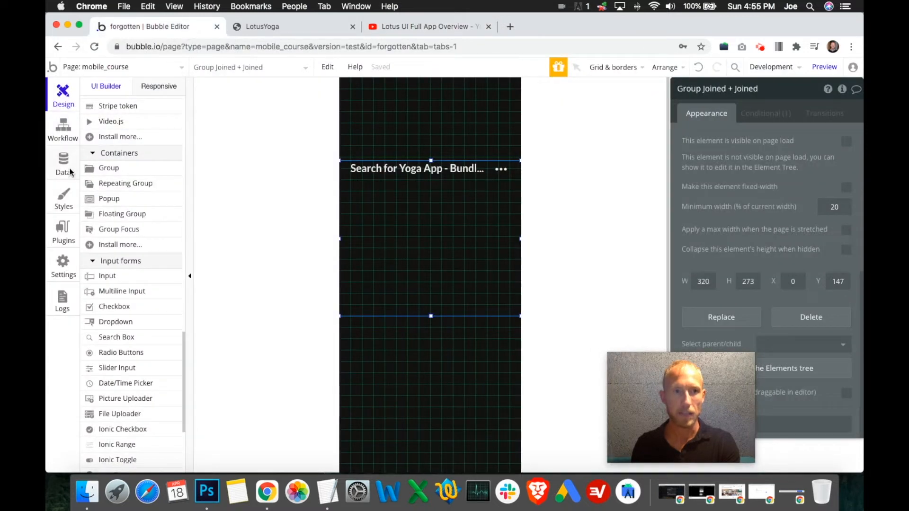
- Add a yes / no field named PlayedYet to the Yoga App - Class data type
{"action": "left_click", "coordinate": [70, 165]}
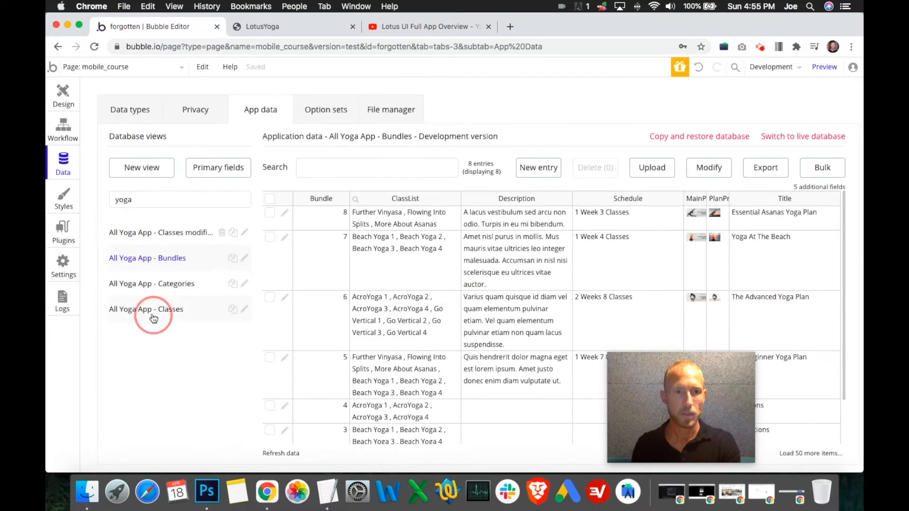
{"action": "left_click", "coordinate": [153, 318]}
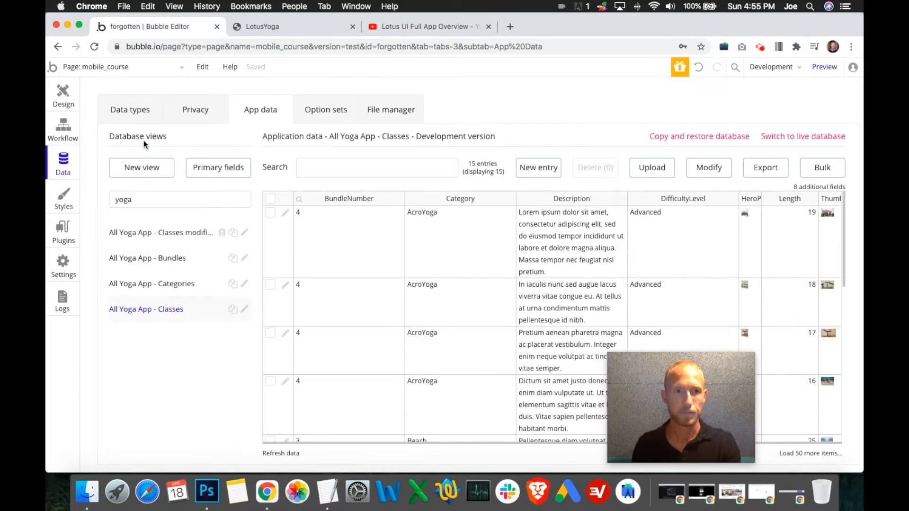
{"action": "left_click", "coordinate": [130, 109]}
{"action": "left_click", "coordinate": [181, 398]}
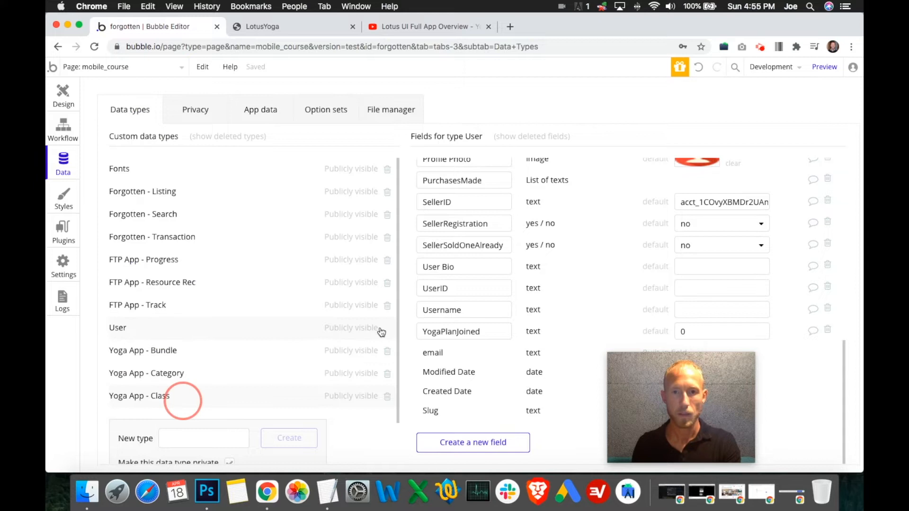
{"action": "scroll", "coordinate": [523, 350], "scroll_direction": "up", "scroll_amount": 3}
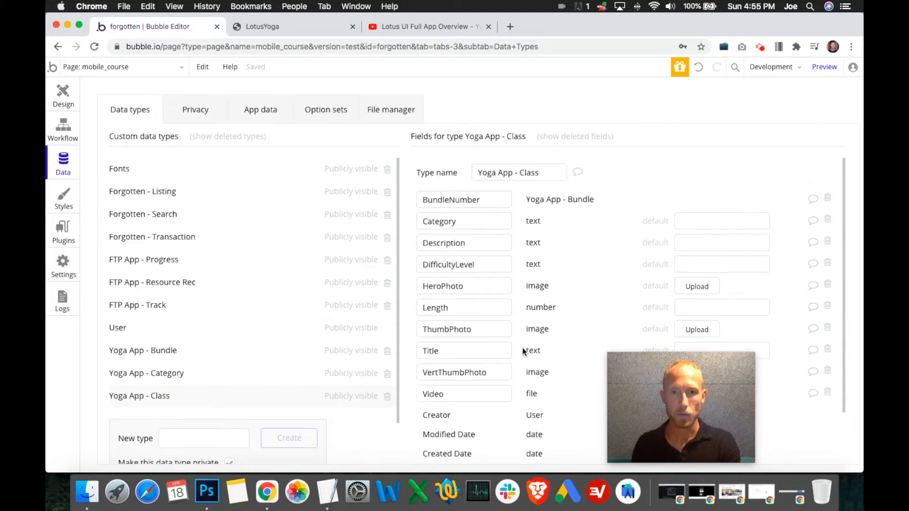
{"action": "scroll", "coordinate": [549, 348], "scroll_direction": "down", "scroll_amount": 3}
{"action": "left_click", "coordinate": [487, 443]}
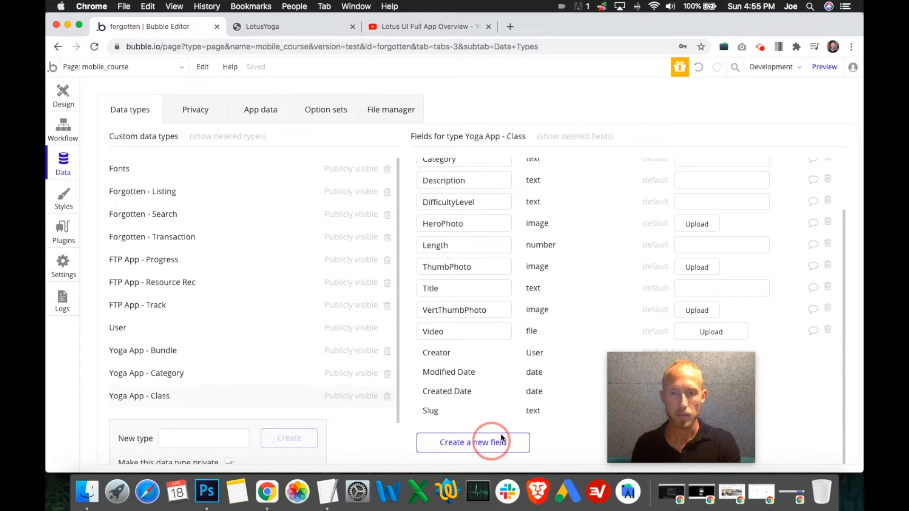
{"action": "type", "text": "PlayedYet"}
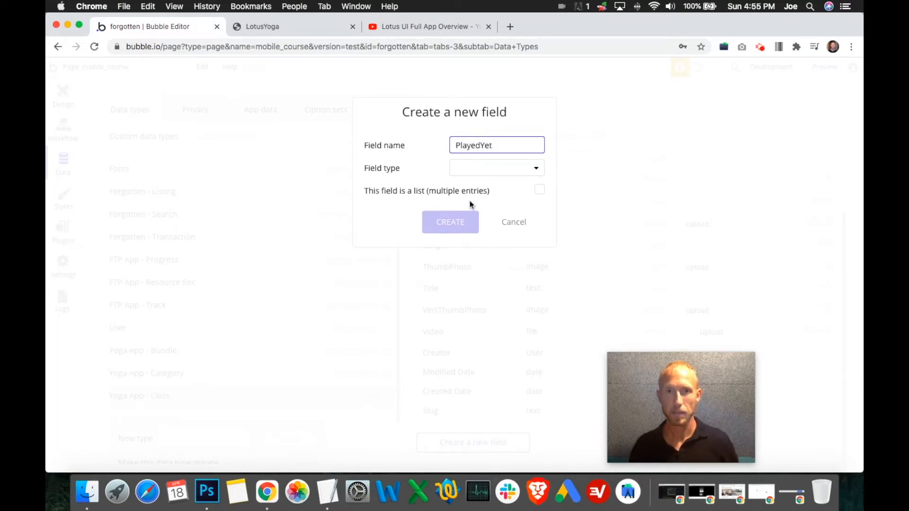
{"action": "left_click", "coordinate": [479, 171]}
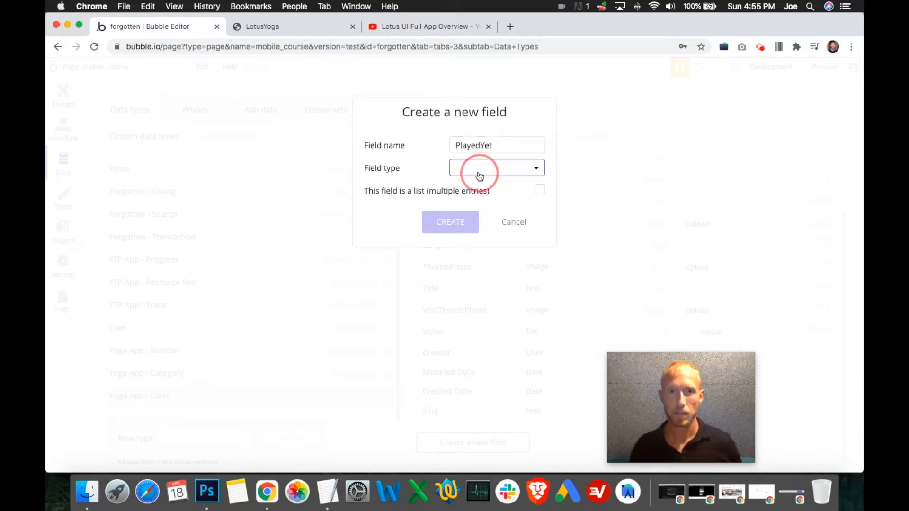
{"action": "left_click", "coordinate": [488, 291]}
{"action": "left_click", "coordinate": [453, 226]}
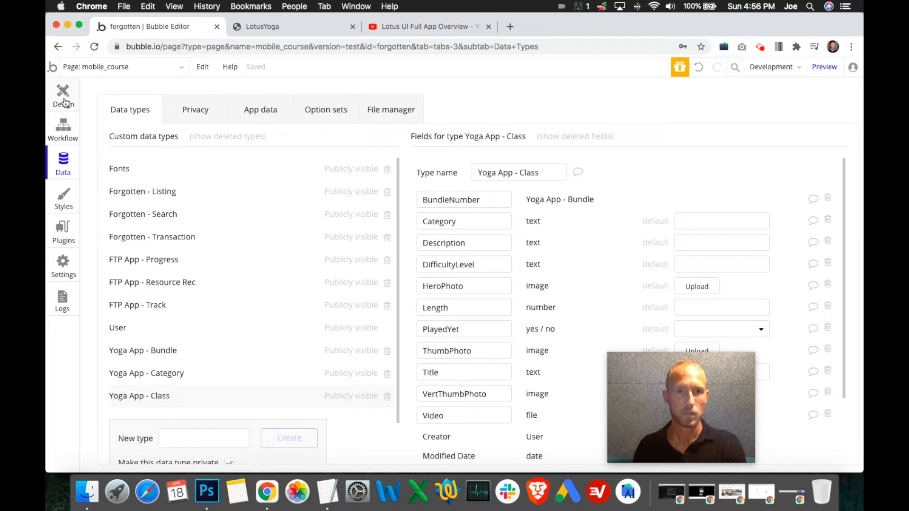
- Hide Group Joined + Joined, Group Collapser and the Plans group in the page design, and show the Classes group
{"action": "left_click", "coordinate": [63, 97]}
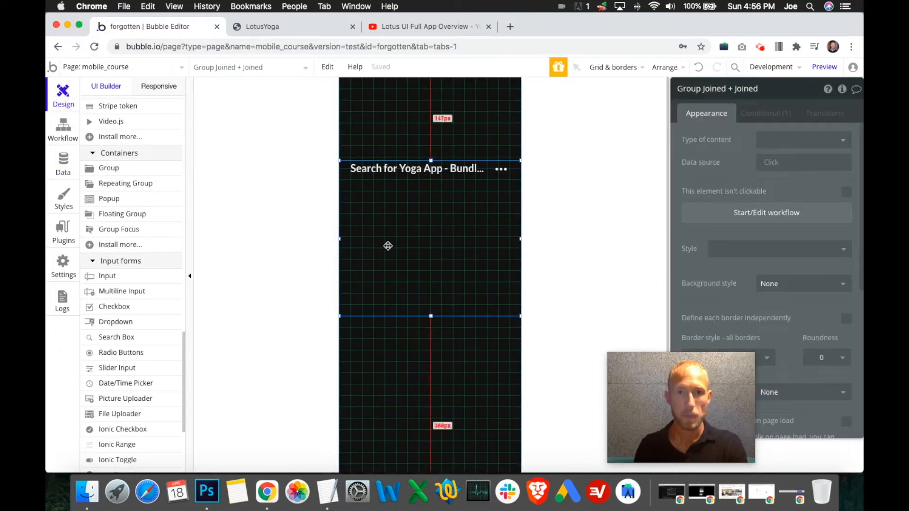
{"action": "scroll", "coordinate": [149, 216], "scroll_direction": "up", "scroll_amount": 10}
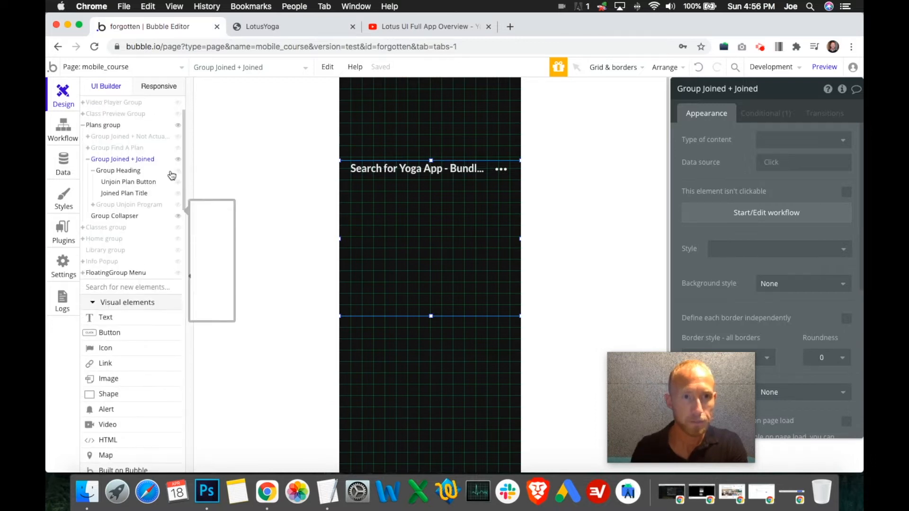
{"action": "left_click", "coordinate": [180, 161]}
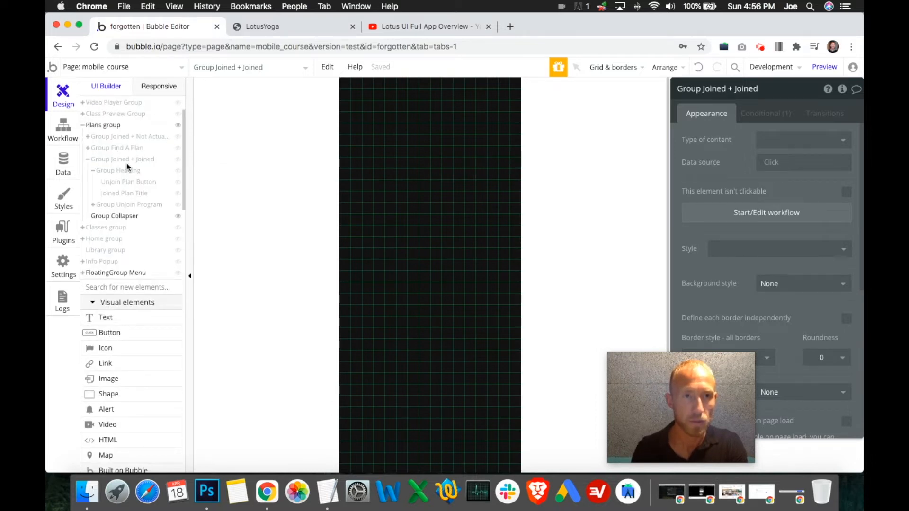
{"action": "left_click", "coordinate": [178, 216]}
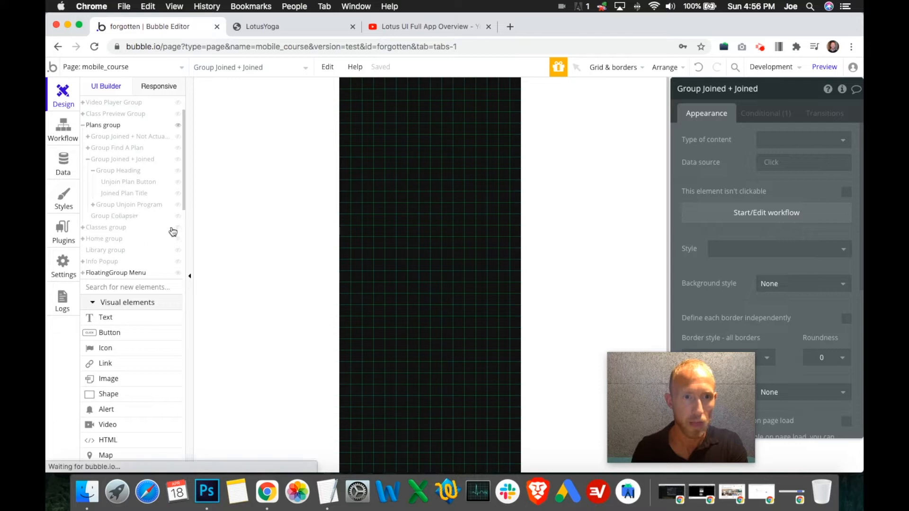
{"action": "left_click", "coordinate": [178, 126]}
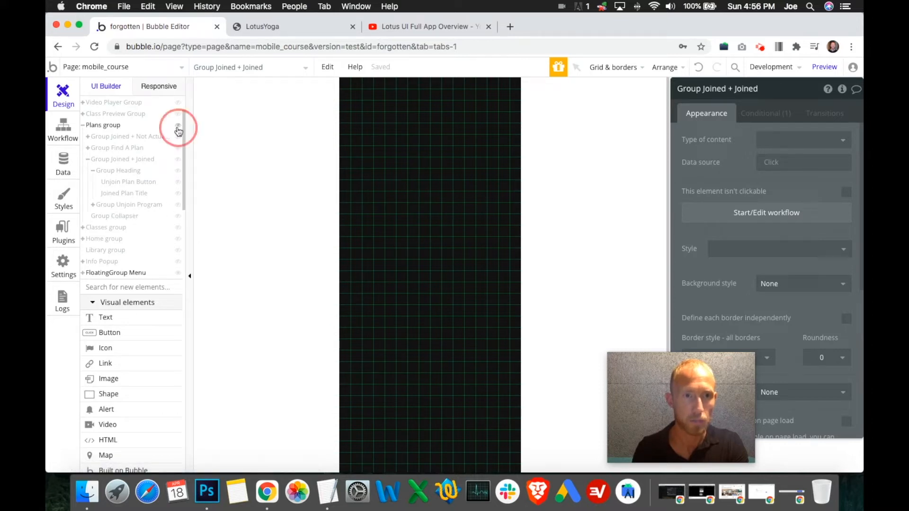
{"action": "left_click", "coordinate": [178, 228]}
- Check the dimensions of the vertical class image in the Classes group and copy it together with the class title
{"action": "left_click", "coordinate": [389, 235]}
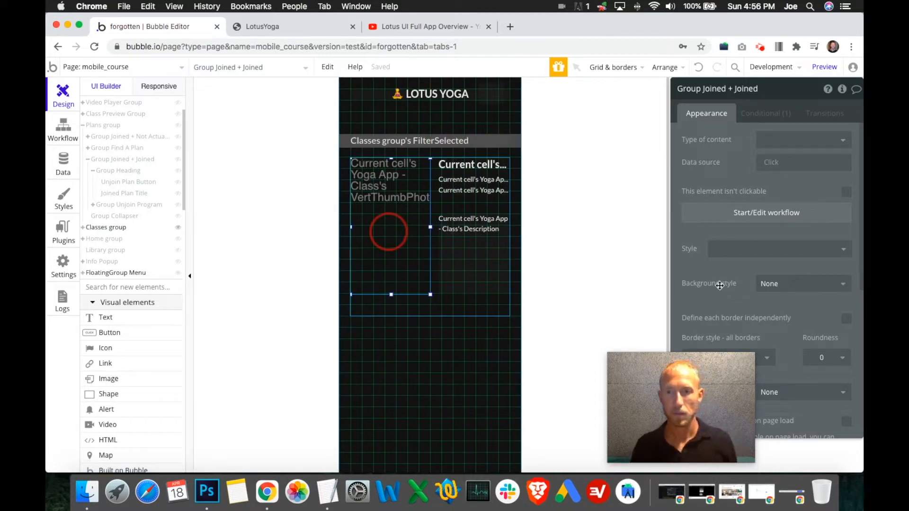
{"action": "scroll", "coordinate": [720, 285], "scroll_direction": "down", "scroll_amount": 5}
{"action": "left_click_drag", "start_coordinate": [680, 446], "coordinate": [581, 446]}
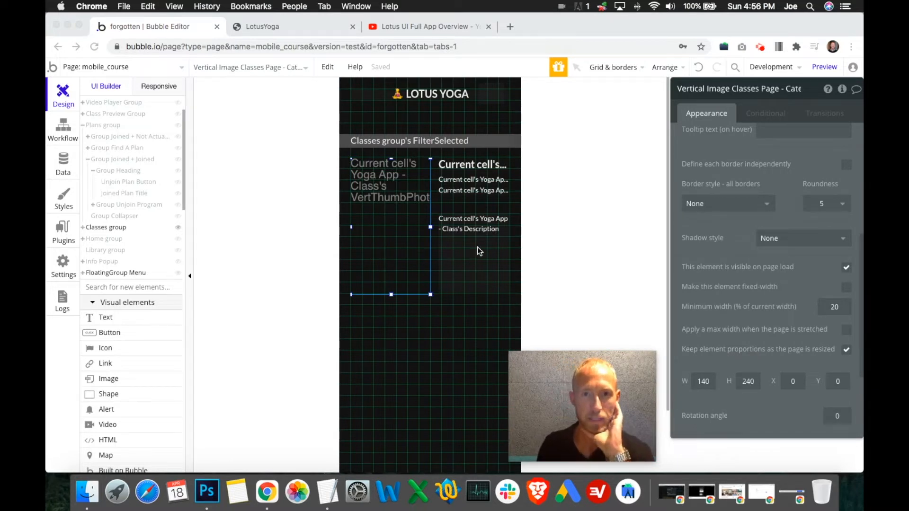
{"action": "left_click", "coordinate": [408, 242]}
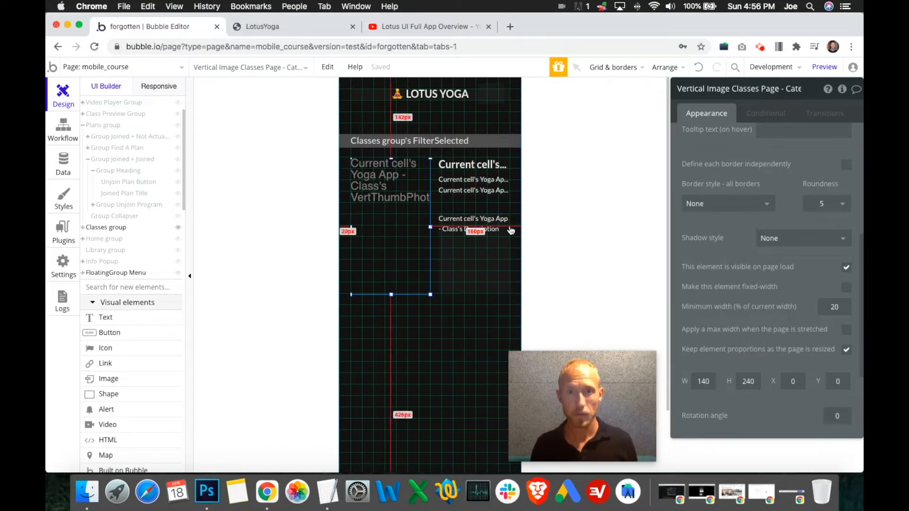
{"action": "left_click", "coordinate": [474, 167], "text": "shift"}
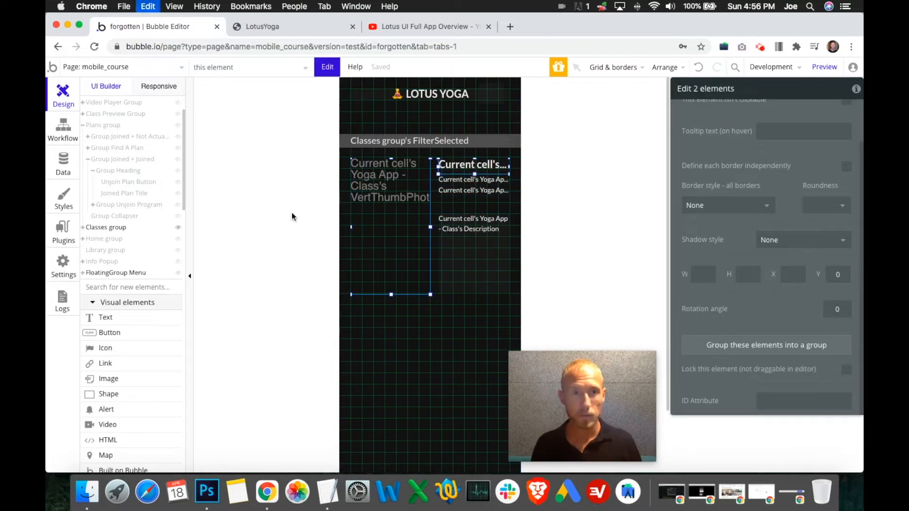
- Try pasting the class image and title into Group Joined + Joined beneath the heading, and delete the pasted elements
{"action": "left_click", "coordinate": [178, 227]}
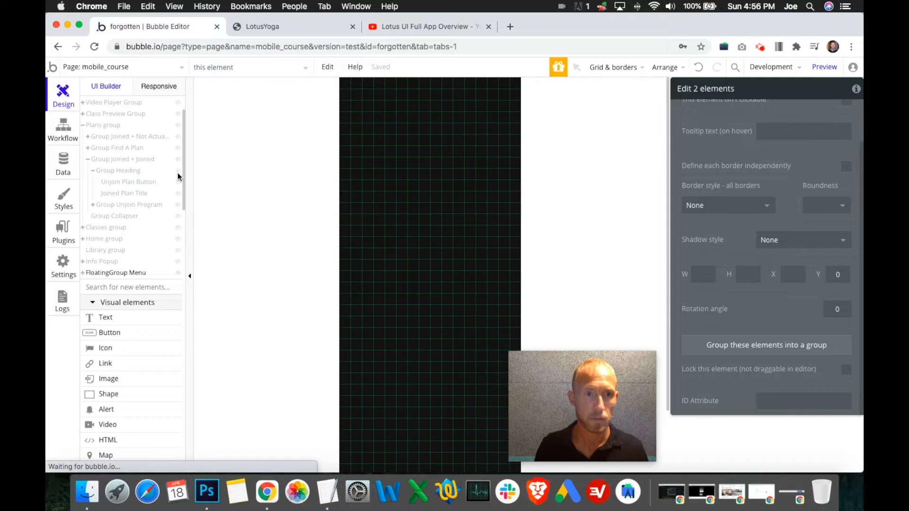
{"action": "left_click", "coordinate": [178, 160]}
{"action": "left_click", "coordinate": [448, 217]}
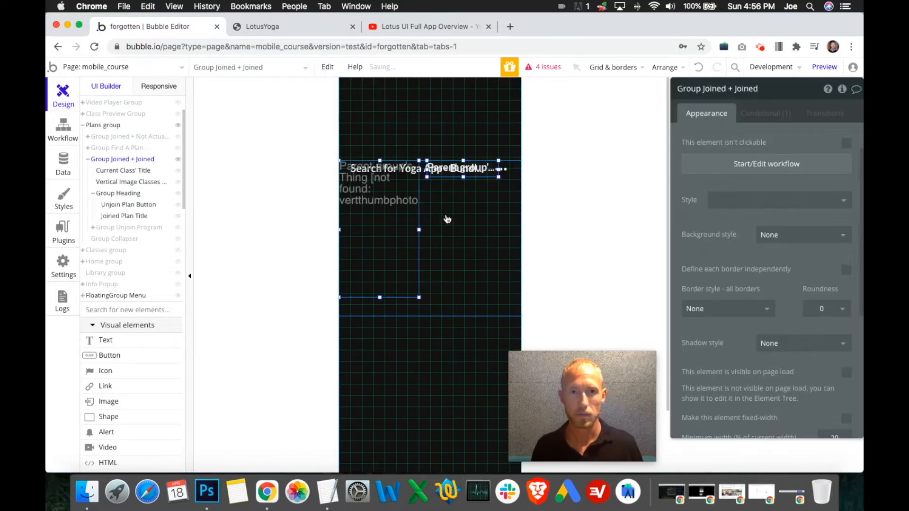
{"action": "left_click_drag", "start_coordinate": [394, 218], "coordinate": [405, 228]}
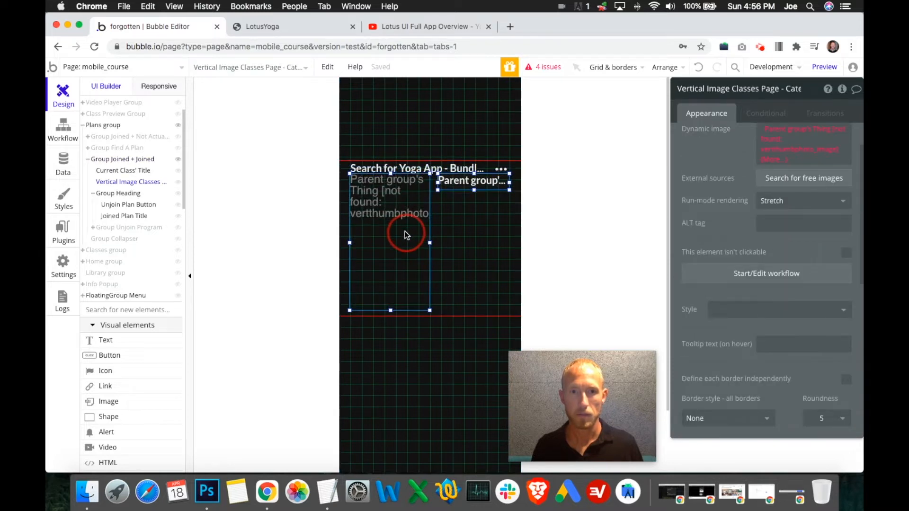
{"action": "key", "text": "BackSpace"}
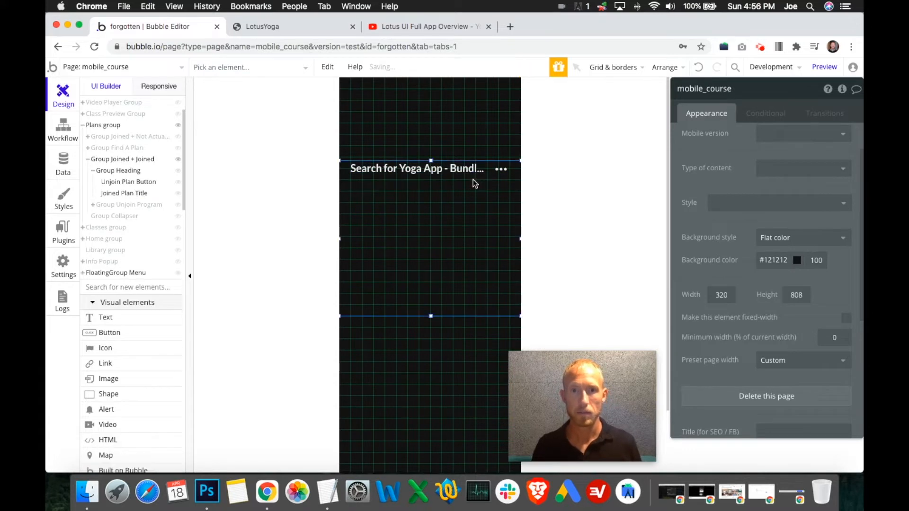
- Show Group Collapser and lower its upper edge to about Y 500, and extend Group Joined + Joined downward to just above it
{"action": "left_click", "coordinate": [433, 285]}
{"action": "left_click", "coordinate": [443, 360]}
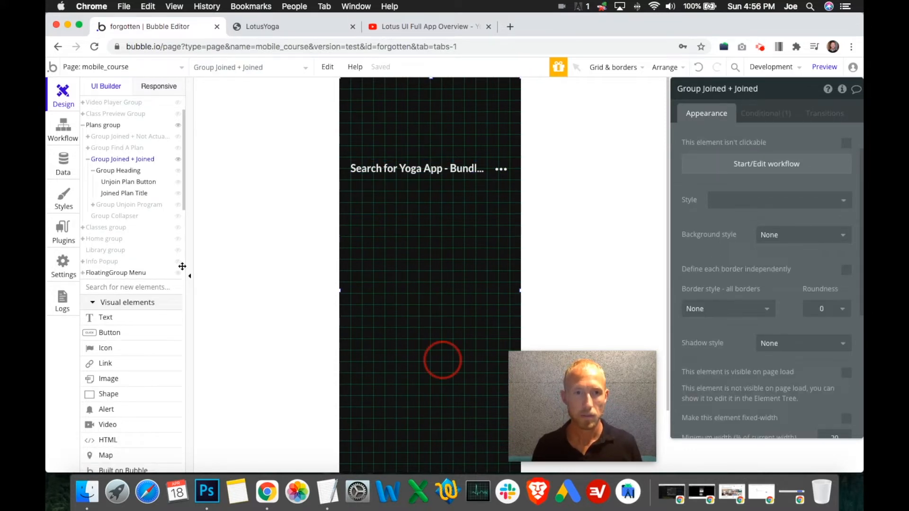
{"action": "left_click", "coordinate": [179, 217]}
{"action": "left_click", "coordinate": [429, 377]}
{"action": "left_click_drag", "start_coordinate": [431, 316], "coordinate": [434, 361]}
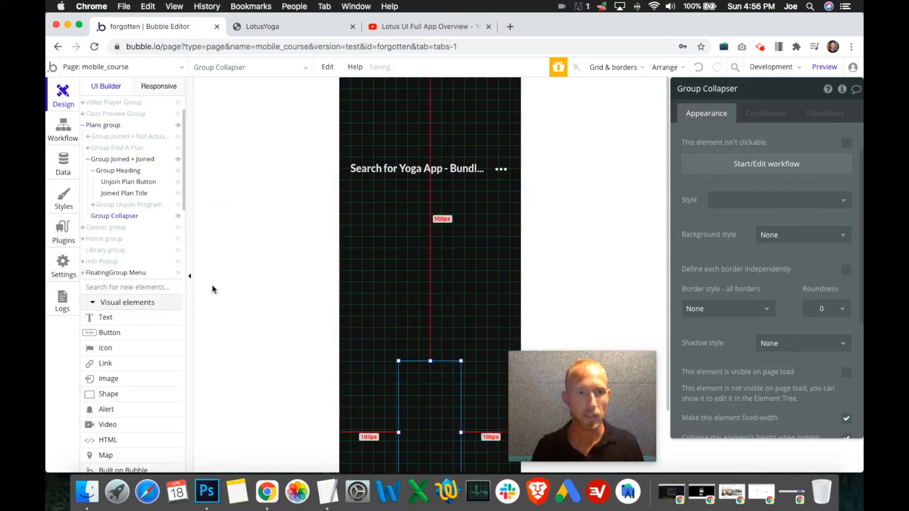
{"action": "left_click", "coordinate": [425, 235]}
{"action": "left_click_drag", "start_coordinate": [431, 316], "coordinate": [432, 351]}
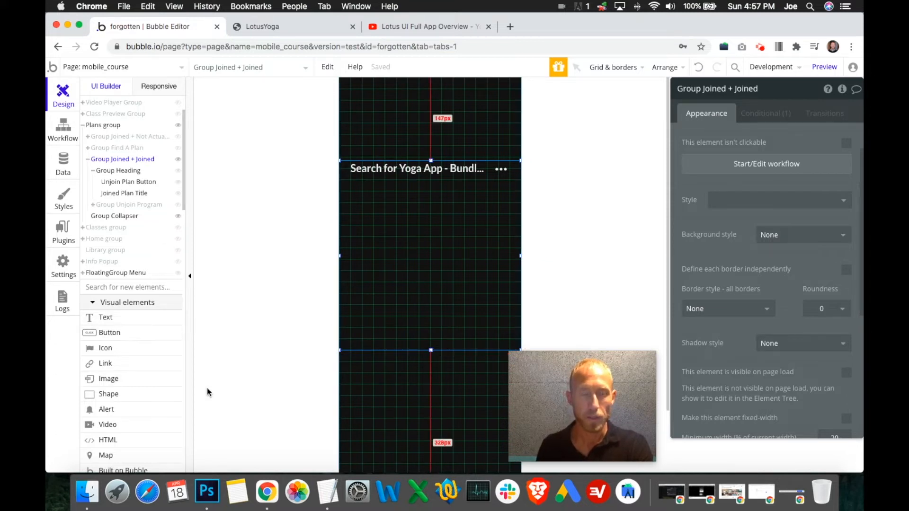
- Show Plans Floating Tab Menu on the canvas above Group Joined + Joined and switch to the LotusYoga preview
{"action": "scroll", "coordinate": [165, 388], "scroll_direction": "down", "scroll_amount": 5}
{"action": "scroll", "coordinate": [168, 196], "scroll_direction": "up", "scroll_amount": 1}
{"action": "scroll", "coordinate": [167, 195], "scroll_direction": "up", "scroll_amount": 6}
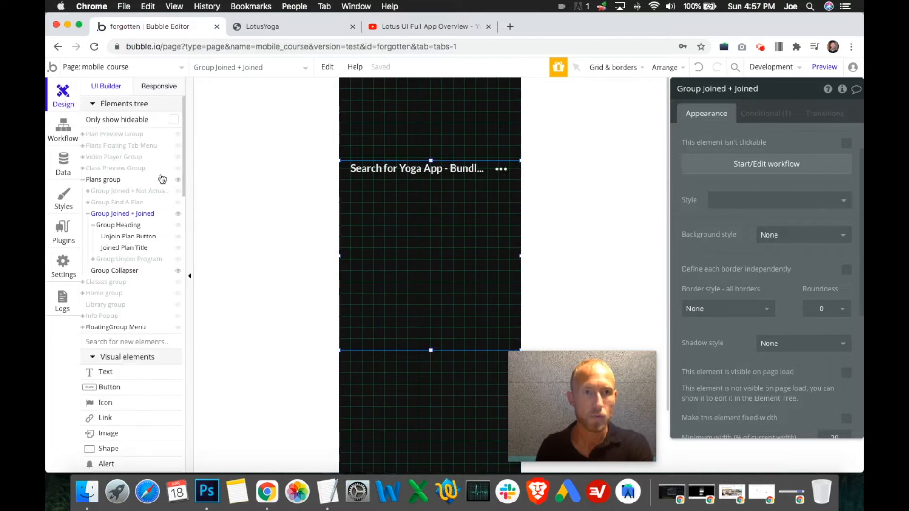
{"action": "left_click", "coordinate": [179, 147]}
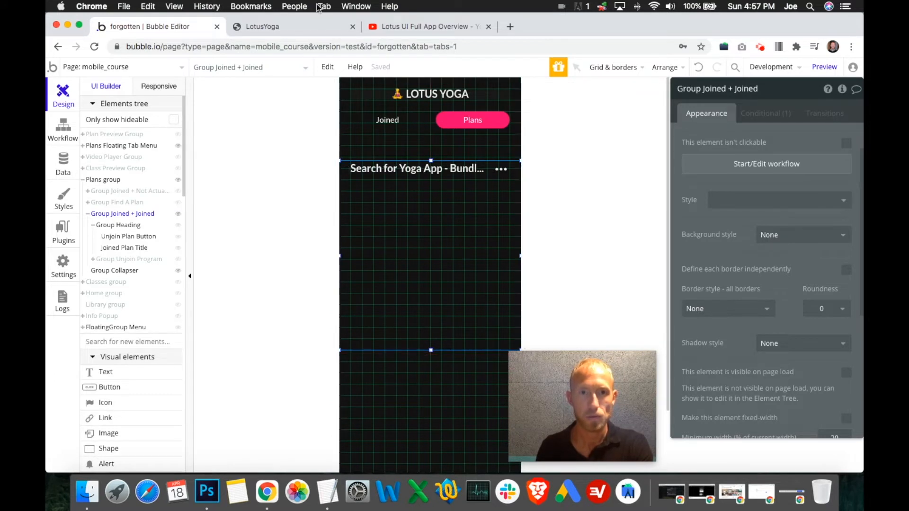
{"action": "left_click", "coordinate": [324, 24]}
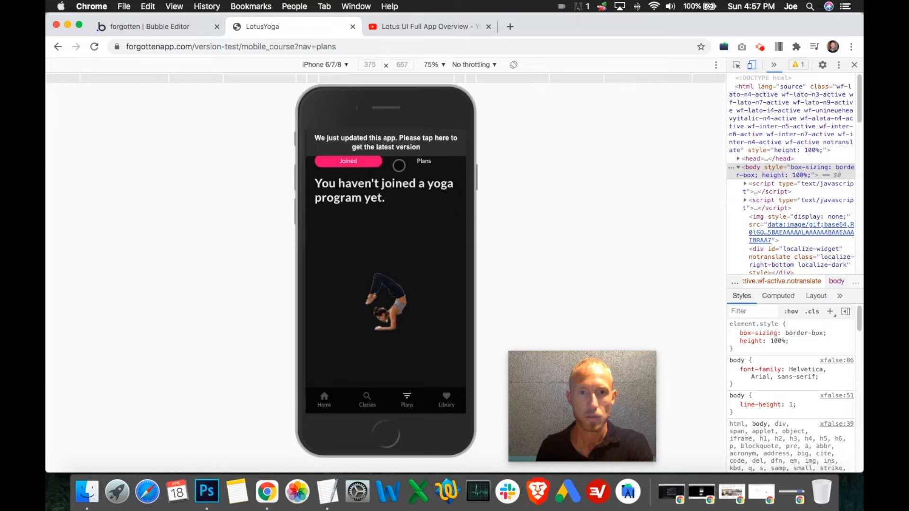
- Open The Beginner Yoga Plan in the preview, reload to the latest app version, and join the previewed program
{"action": "left_click", "coordinate": [427, 157]}
{"action": "left_click", "coordinate": [389, 280]}
{"action": "left_click", "coordinate": [397, 244]}
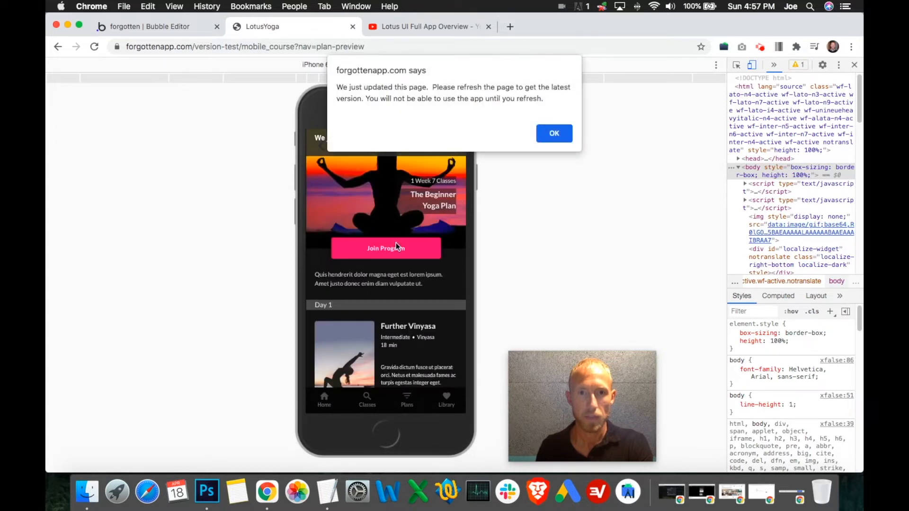
{"action": "left_click", "coordinate": [554, 133]}
{"action": "left_click", "coordinate": [411, 140]}
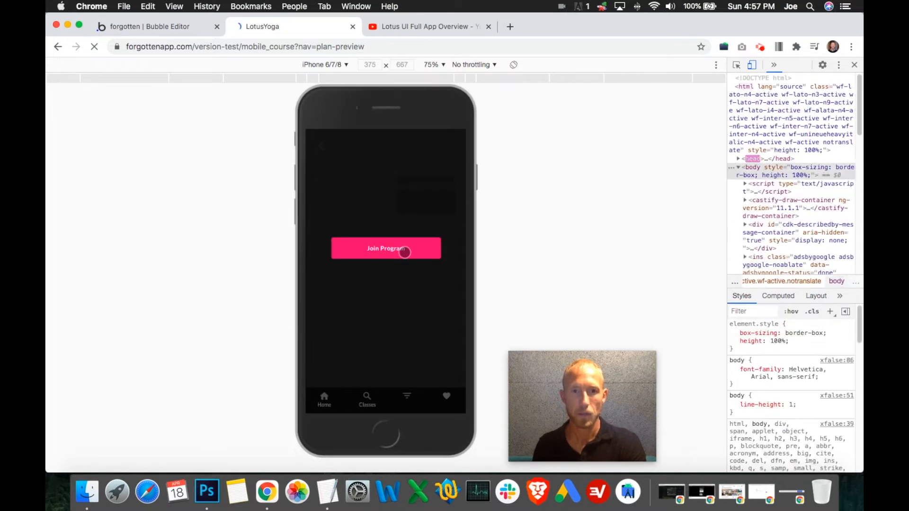
{"action": "left_click", "coordinate": [405, 253]}
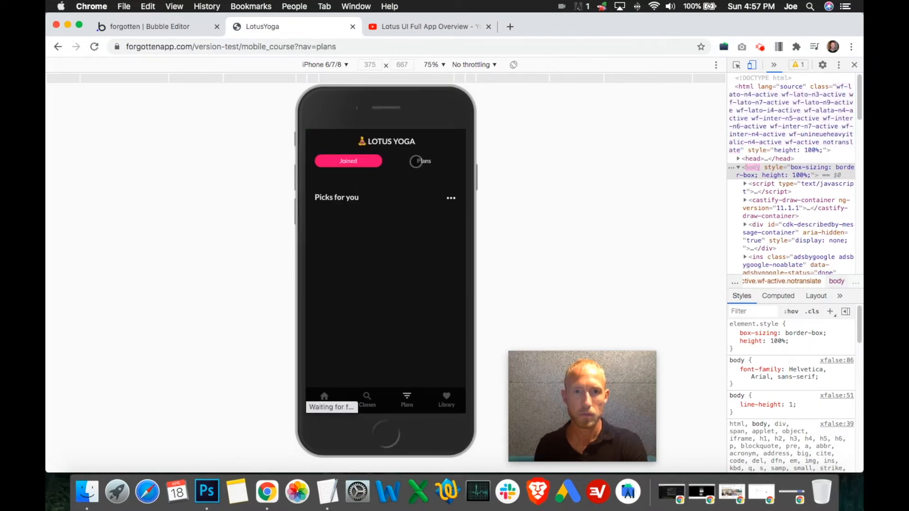
- Unjoin the current program in the preview, join The Advanced Yoga Plan instead, and check the Joined view
{"action": "left_click", "coordinate": [402, 161]}
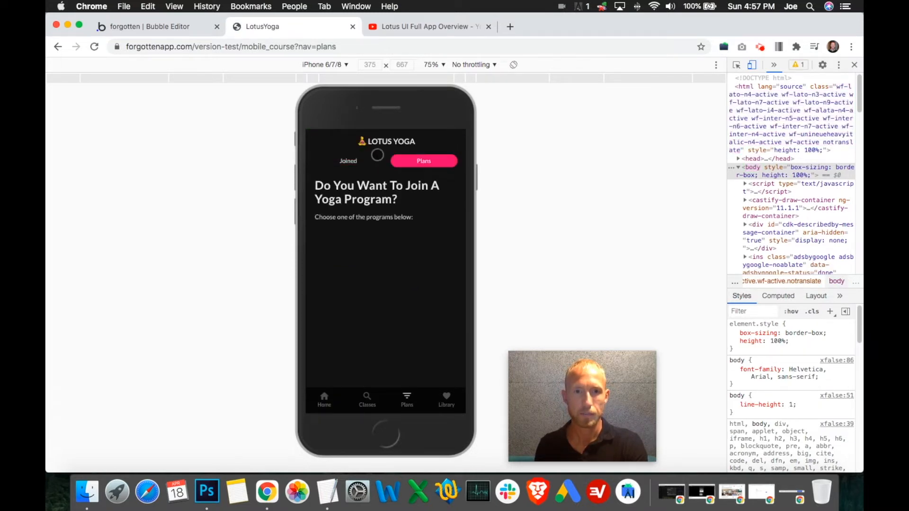
{"action": "left_click", "coordinate": [370, 166]}
{"action": "left_click", "coordinate": [451, 198]}
{"action": "left_click", "coordinate": [419, 293]}
{"action": "left_click", "coordinate": [424, 162]}
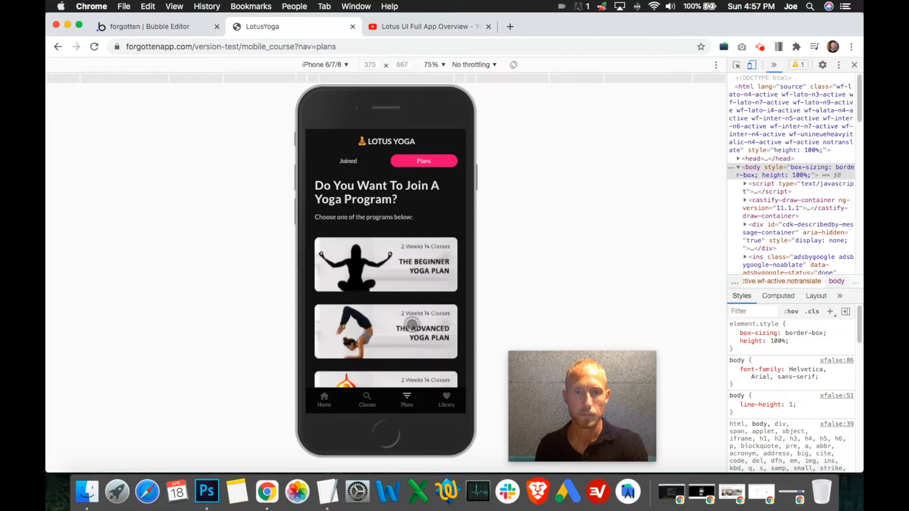
{"action": "left_click", "coordinate": [412, 325]}
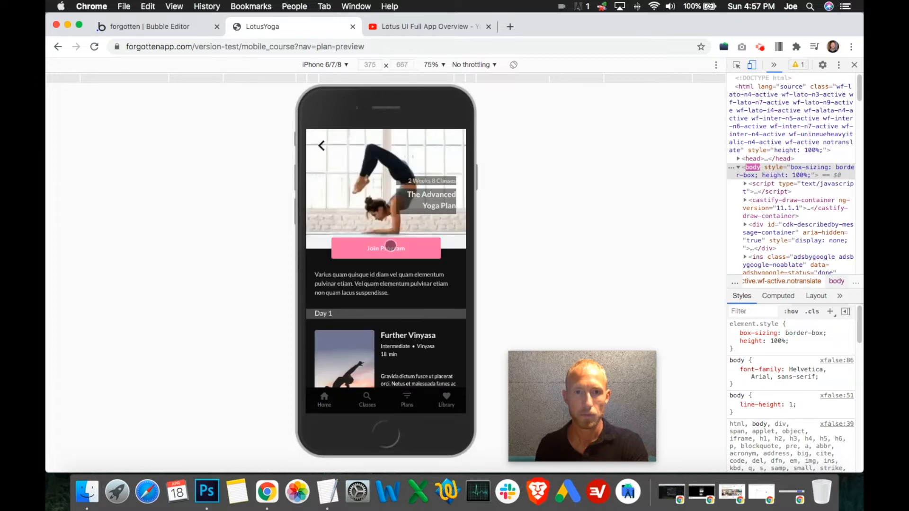
{"action": "left_click", "coordinate": [390, 246]}
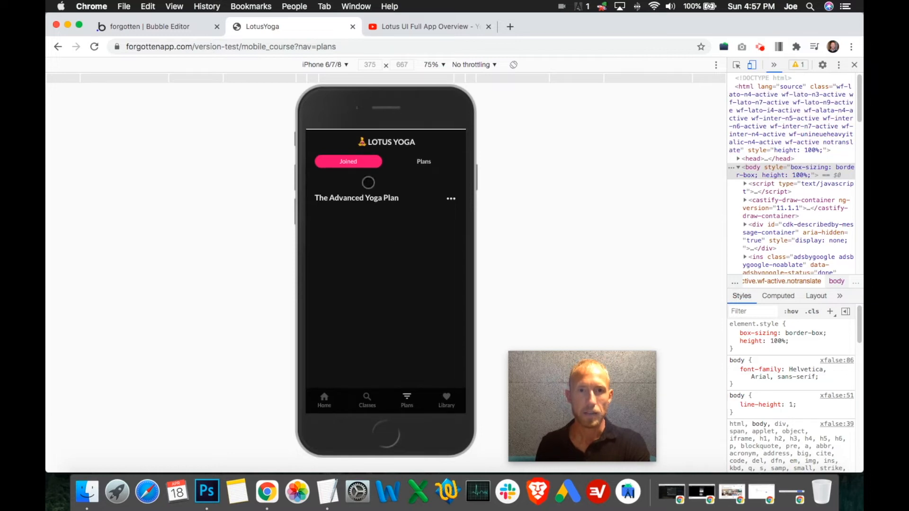
{"action": "left_click", "coordinate": [426, 157]}
{"action": "left_click", "coordinate": [356, 158]}
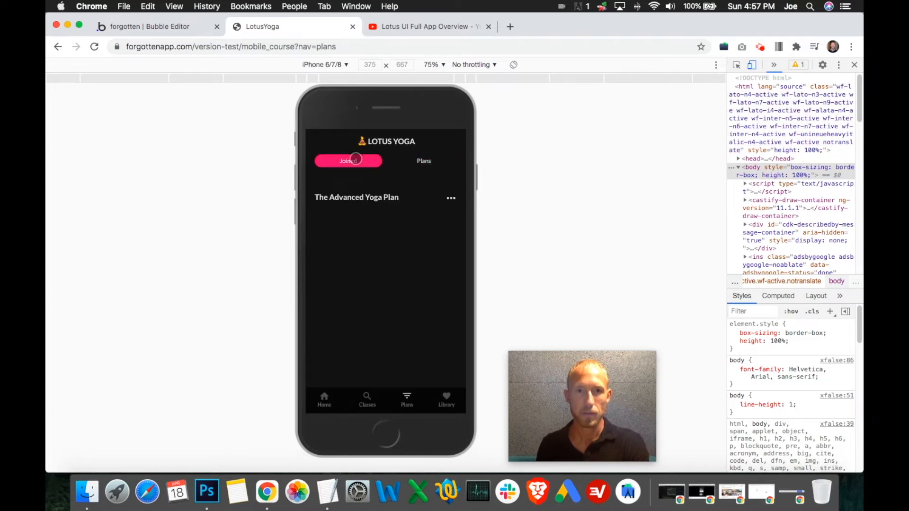
- Switch to the Bubble editor, set Group Joined + Joined's Y to 120 and shorten its height to 320
{"action": "left_click", "coordinate": [165, 26]}
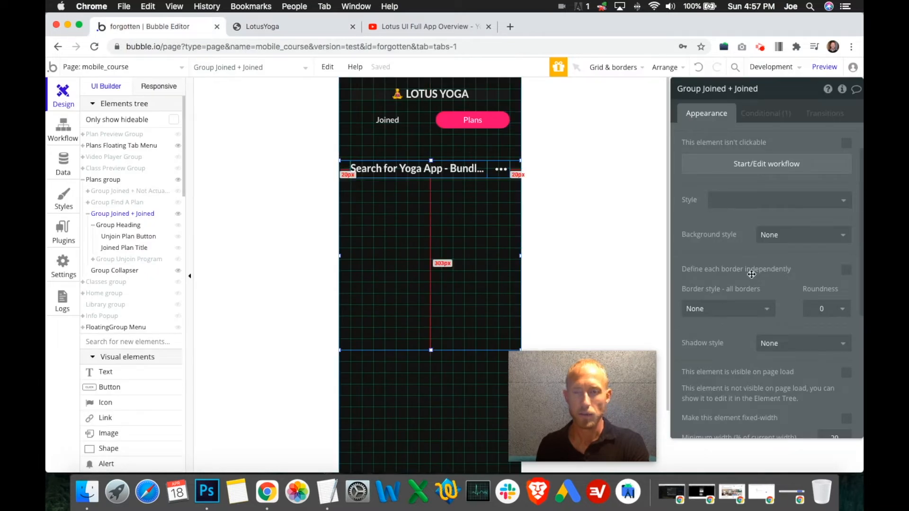
{"action": "scroll", "coordinate": [692, 270], "scroll_direction": "down", "scroll_amount": 5}
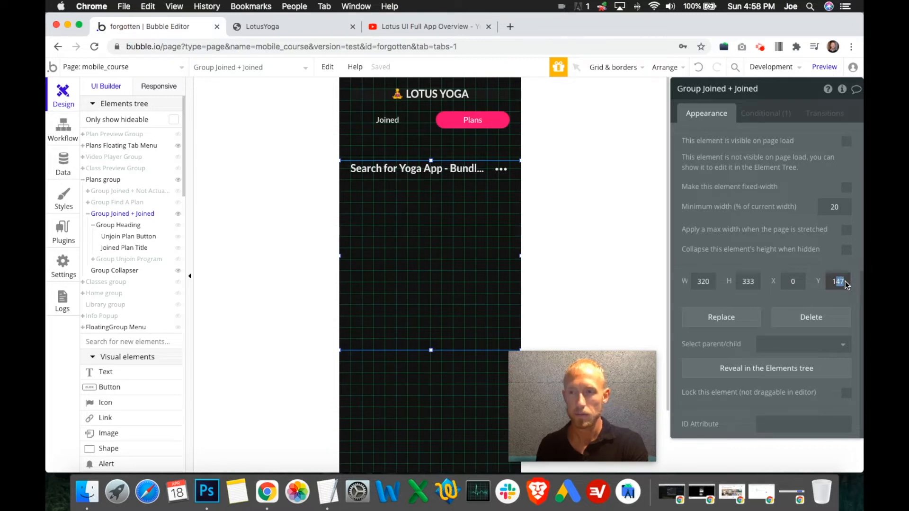
{"action": "key", "text": "Return"}
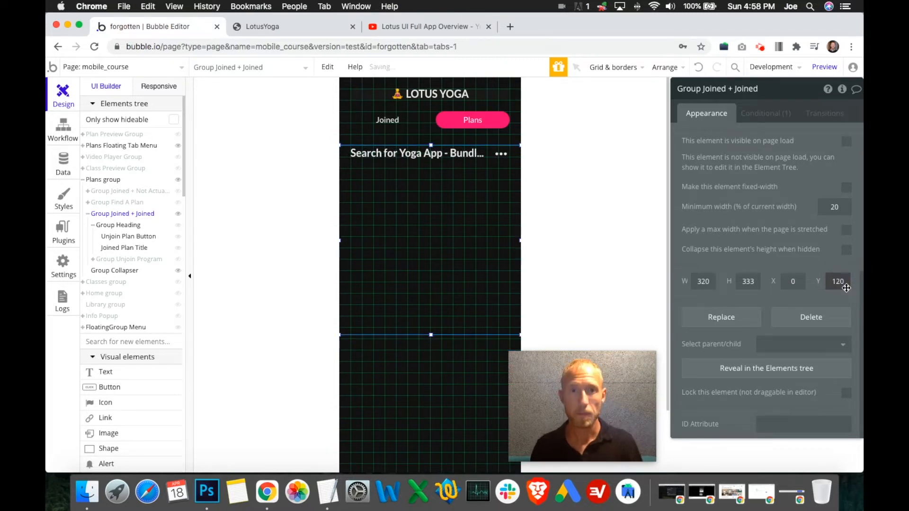
{"action": "left_click_drag", "start_coordinate": [432, 337], "coordinate": [431, 327]}
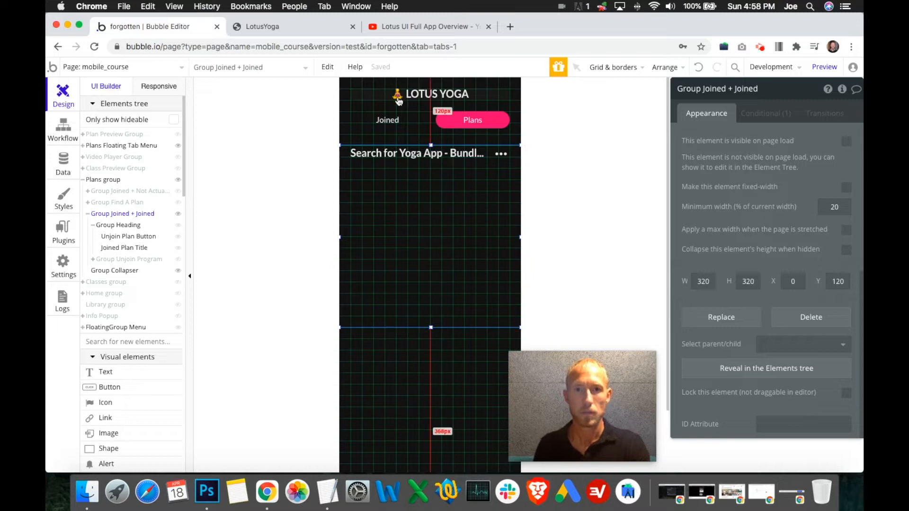
- Compare the positions of Group Joined + Joined, Group Find A Plan and the not-joined group by showing them in turn
{"action": "left_click", "coordinate": [178, 215]}
{"action": "left_click", "coordinate": [178, 204]}
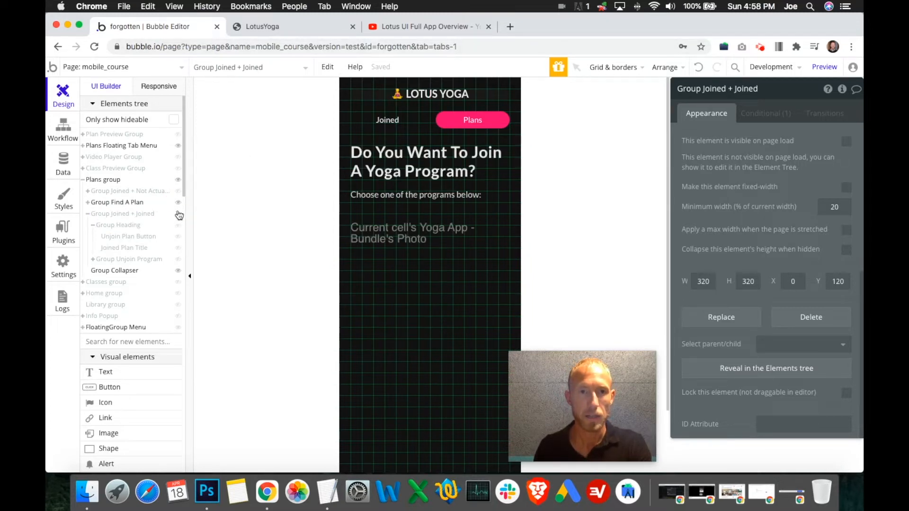
{"action": "left_click", "coordinate": [178, 214]}
{"action": "left_click", "coordinate": [178, 214]}
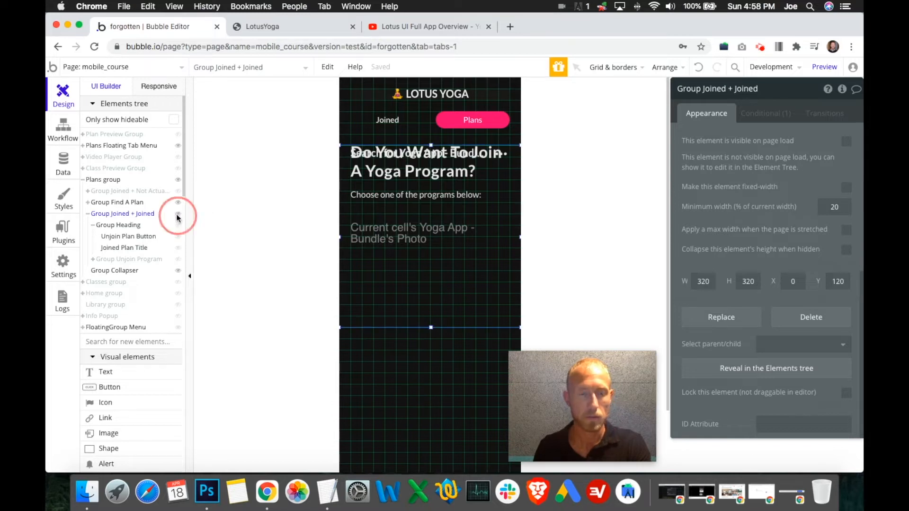
{"action": "left_click", "coordinate": [178, 202]}
{"action": "left_click", "coordinate": [178, 192]}
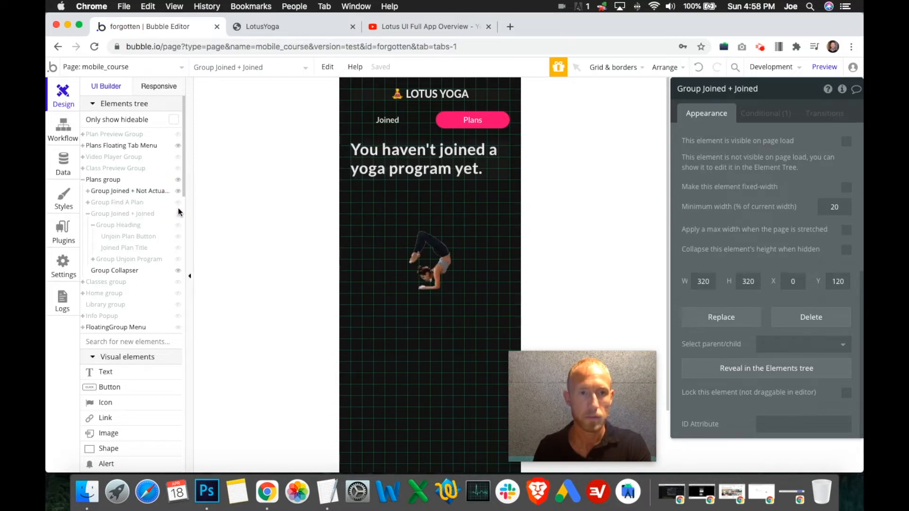
{"action": "left_click", "coordinate": [178, 214]}
{"action": "left_click", "coordinate": [178, 215]}
{"action": "left_click", "coordinate": [178, 203]}
{"action": "left_click", "coordinate": [179, 203]}
{"action": "left_click", "coordinate": [178, 191]}
{"action": "left_click", "coordinate": [177, 213]}
{"action": "left_click", "coordinate": [413, 197]}
- Try placing a repeating group beneath the heading after checking the reference video's Joined list, and delete the misplaced element
{"action": "scroll", "coordinate": [152, 381], "scroll_direction": "down", "scroll_amount": 10}
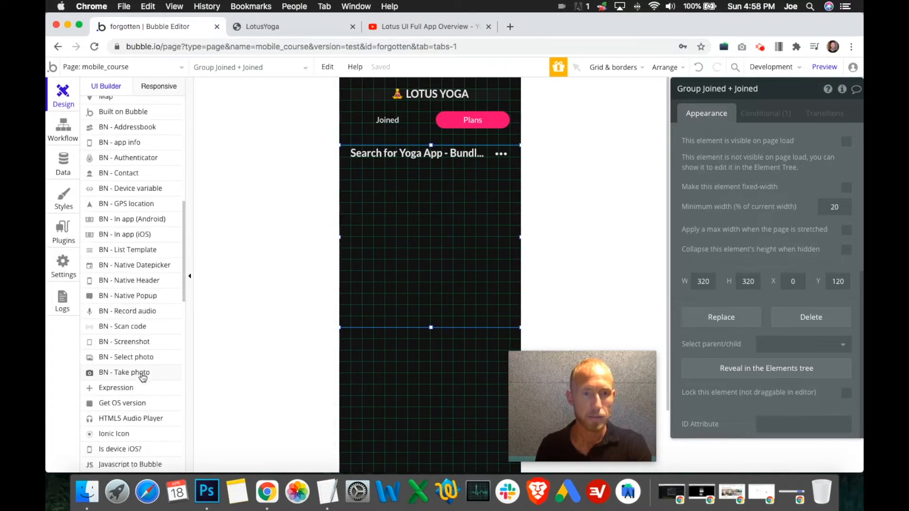
{"action": "scroll", "coordinate": [142, 378], "scroll_direction": "down", "scroll_amount": 8}
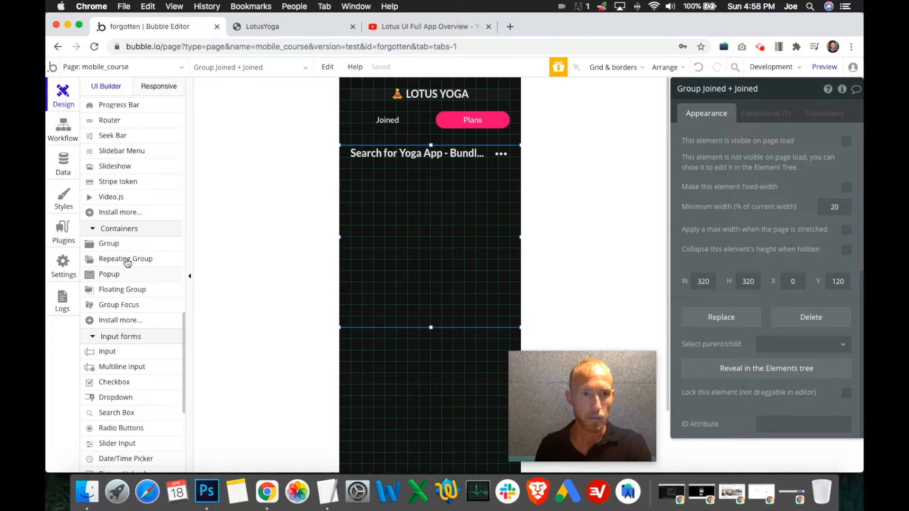
{"action": "left_click", "coordinate": [127, 259]}
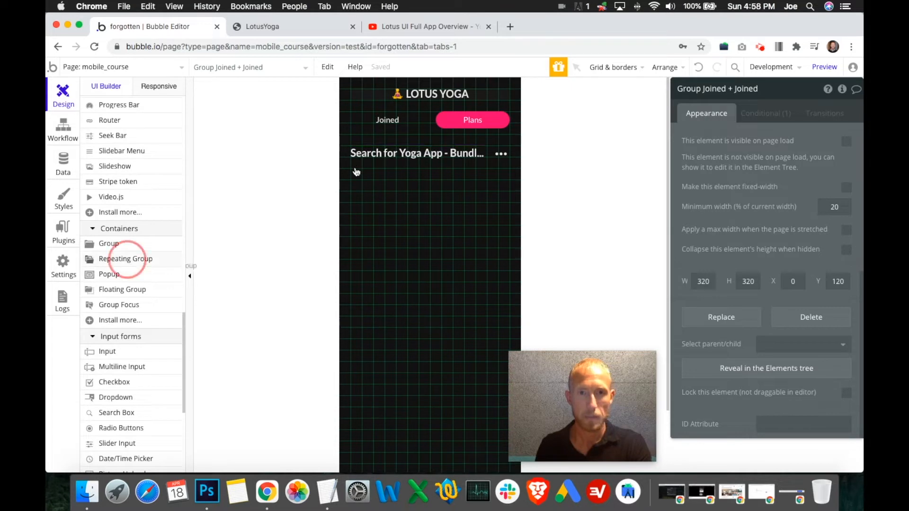
{"action": "left_click", "coordinate": [492, 277]}
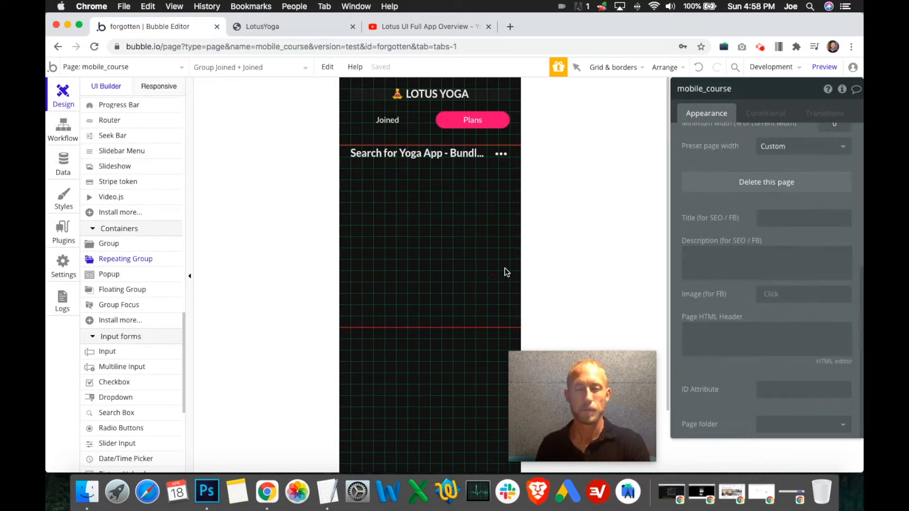
{"action": "left_click", "coordinate": [413, 27]}
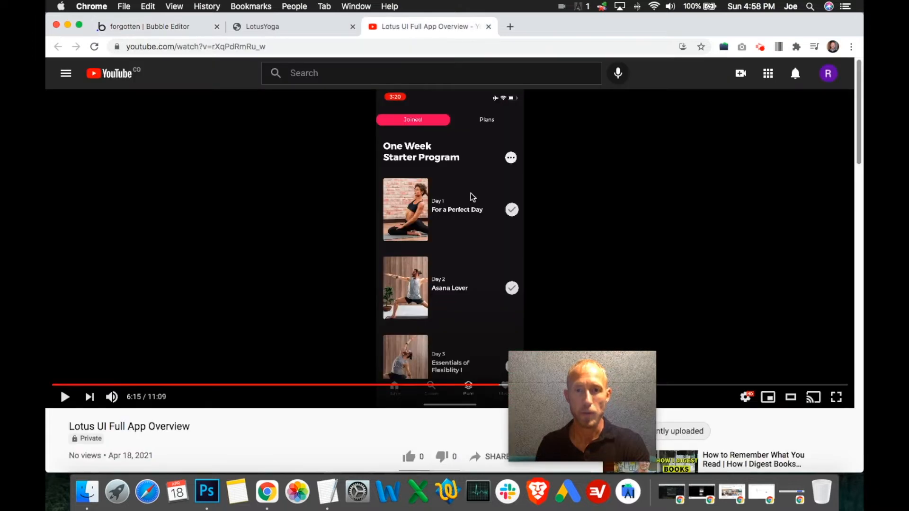
{"action": "left_click", "coordinate": [160, 30]}
{"action": "left_click", "coordinate": [405, 214]}
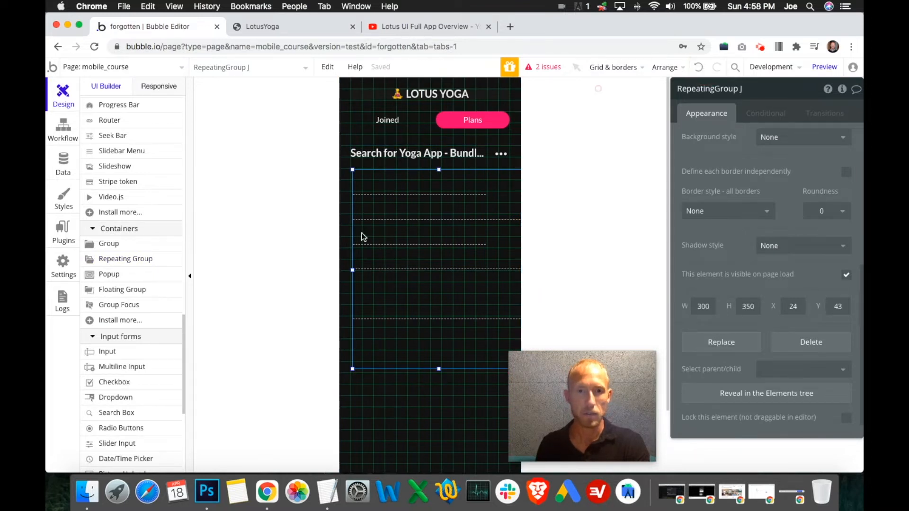
{"action": "left_click_drag", "start_coordinate": [363, 237], "coordinate": [273, 261]}
{"action": "key", "text": "Delete"}
- Draw a repeating group beneath the heading in Group Joined + Joined, set X to 0 and size it about 320 by 190
{"action": "left_click", "coordinate": [112, 260]}
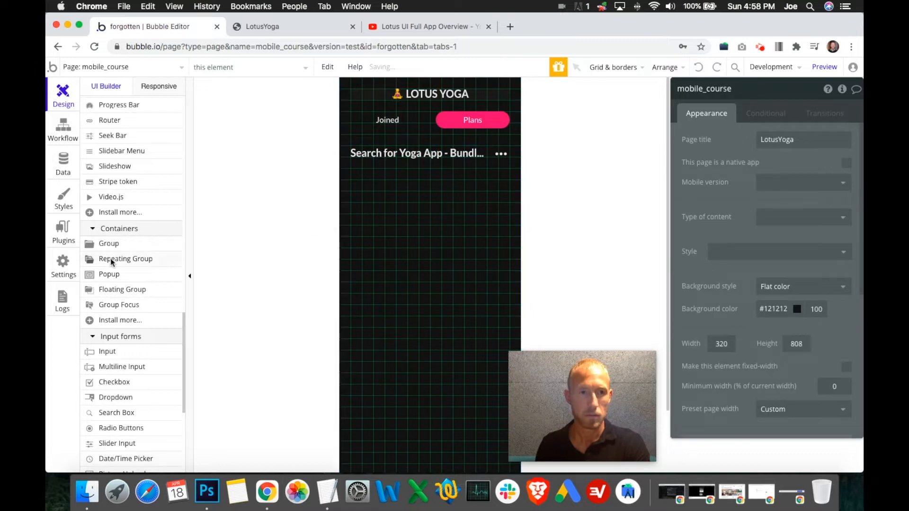
{"action": "left_click_drag", "start_coordinate": [361, 175], "coordinate": [433, 225]}
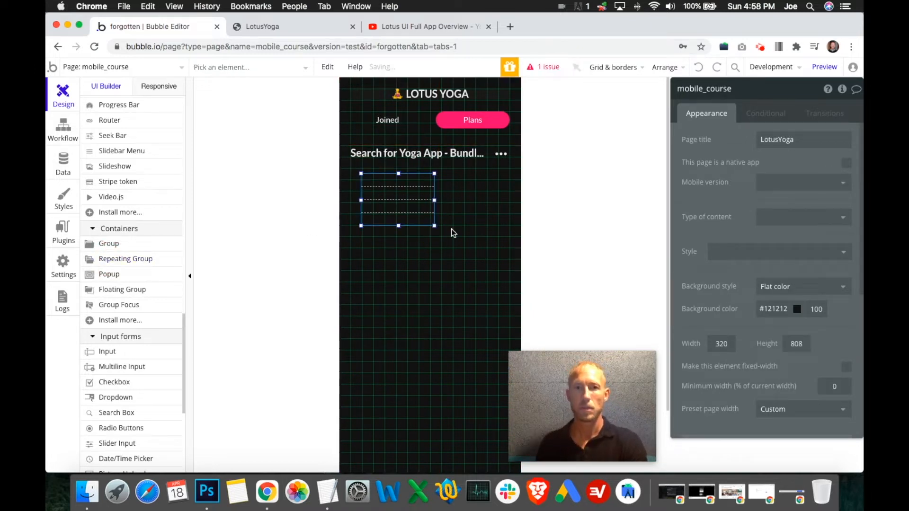
{"action": "scroll", "coordinate": [767, 284], "scroll_direction": "down", "scroll_amount": 5}
{"action": "left_click", "coordinate": [797, 282]}
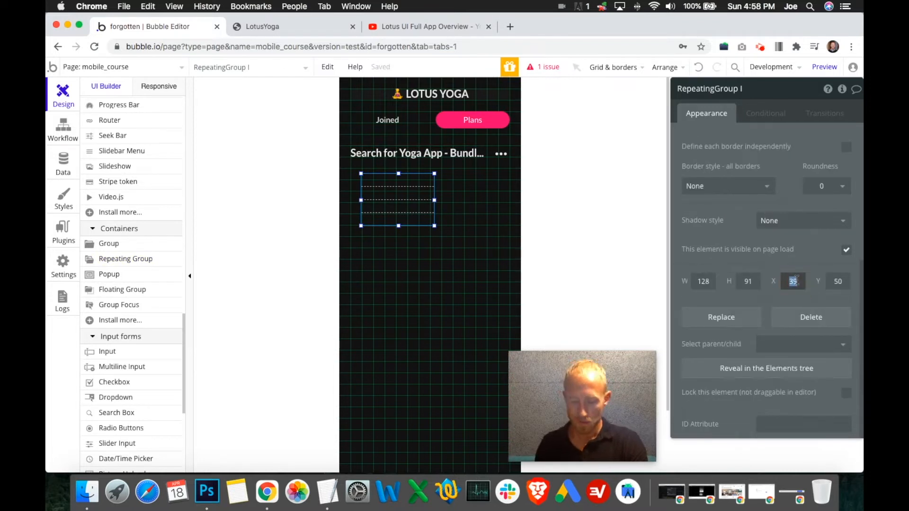
{"action": "type", "text": "0"}
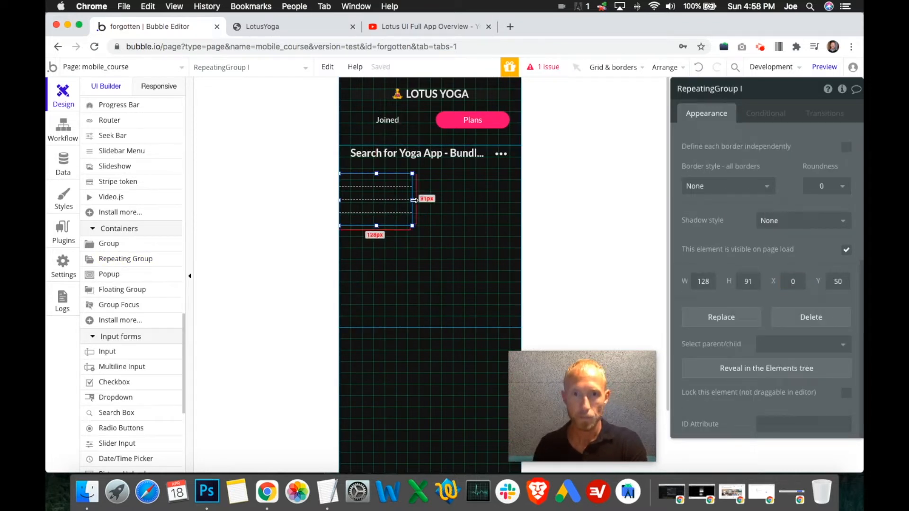
{"action": "left_click_drag", "start_coordinate": [479, 204], "coordinate": [520, 200]}
{"action": "left_click_drag", "start_coordinate": [431, 226], "coordinate": [430, 282]}
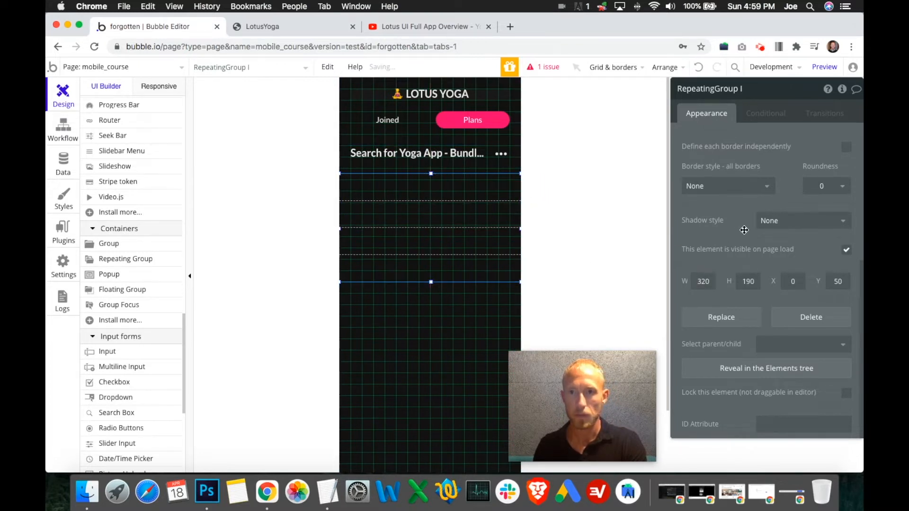
- Set the repeating group to one row with no separator and its type of content to Yoga App - Class
{"action": "scroll", "coordinate": [749, 219], "scroll_direction": "up", "scroll_amount": 5}
{"action": "left_click", "coordinate": [750, 218]}
{"action": "left_click", "coordinate": [744, 244]}
{"action": "left_click", "coordinate": [746, 245]}
{"action": "left_click", "coordinate": [744, 260]}
{"action": "left_click", "coordinate": [789, 138]}
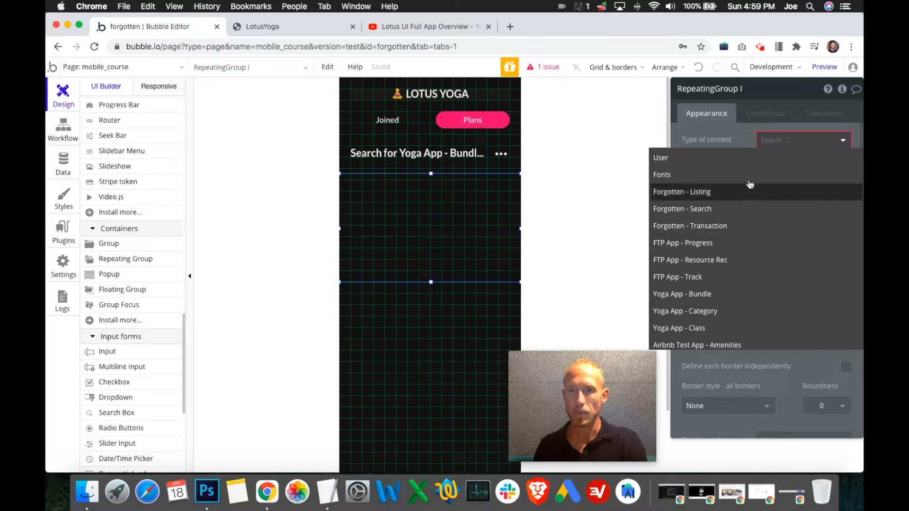
{"action": "scroll", "coordinate": [703, 264], "scroll_direction": "down", "scroll_amount": 2}
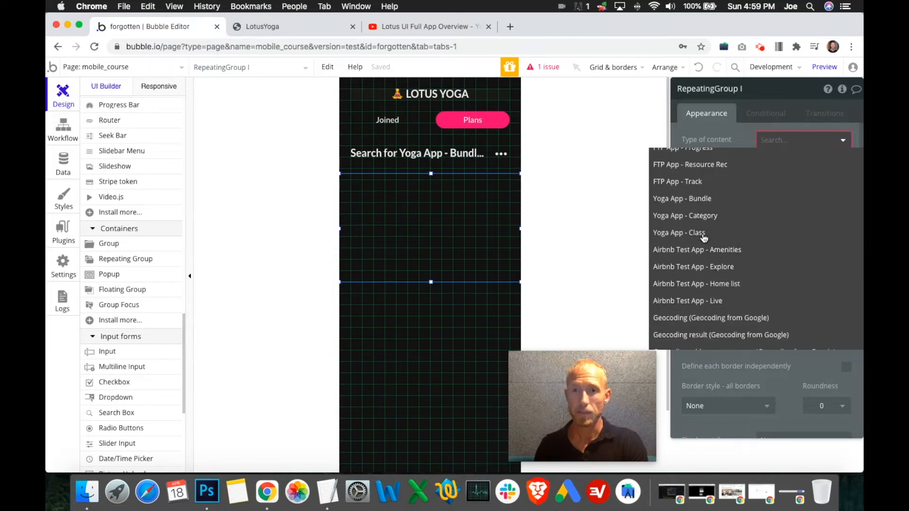
{"action": "left_click", "coordinate": [745, 232]}
- Try Current User's YogaPlanJoined as the repeating group's data source, then clear the expression
{"action": "left_click", "coordinate": [774, 162]}
{"action": "left_click", "coordinate": [775, 211]}
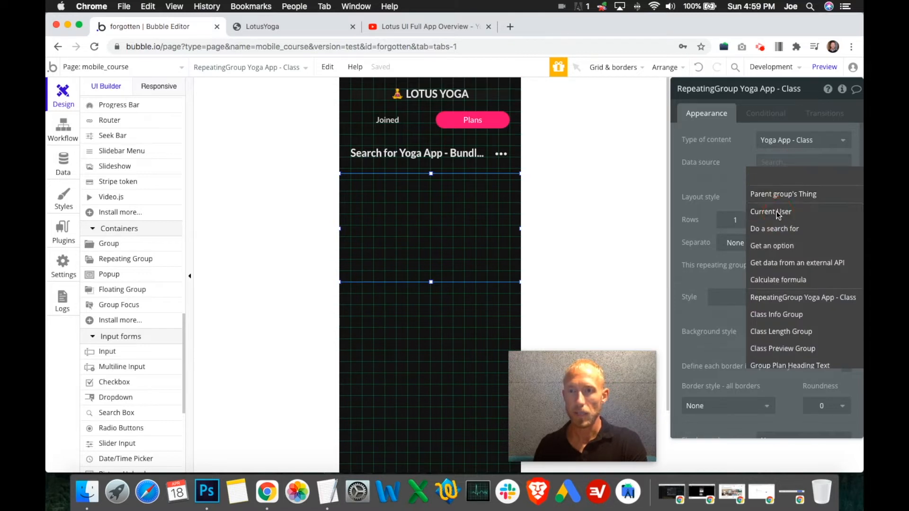
{"action": "scroll", "coordinate": [810, 360], "scroll_direction": "down", "scroll_amount": 5}
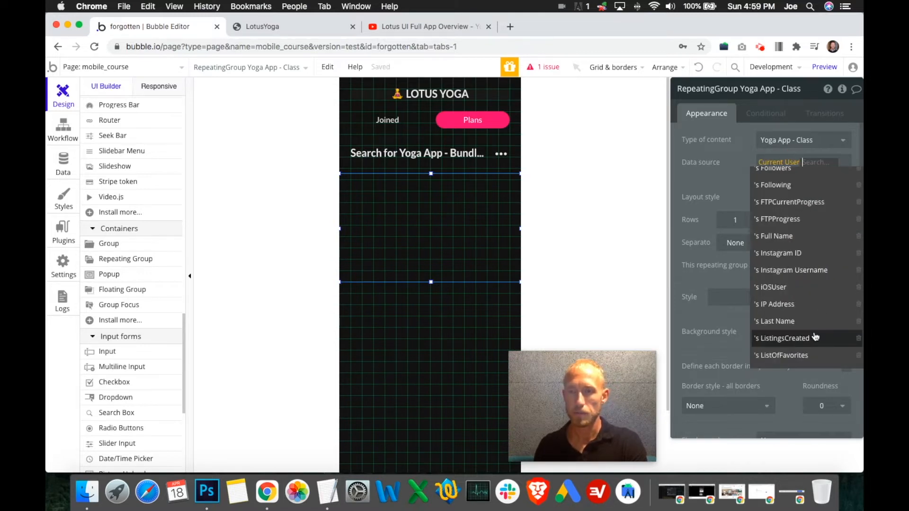
{"action": "scroll", "coordinate": [811, 346], "scroll_direction": "down", "scroll_amount": 5}
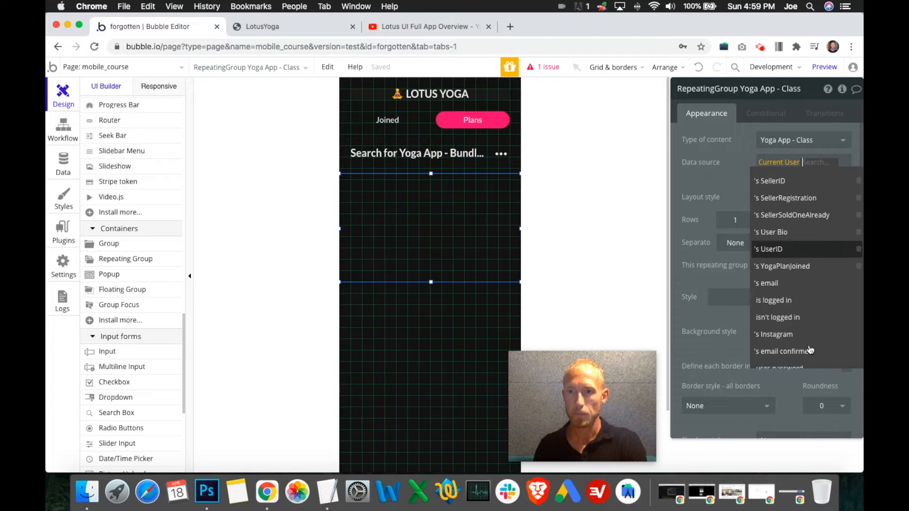
{"action": "scroll", "coordinate": [802, 251], "scroll_direction": "up", "scroll_amount": 3}
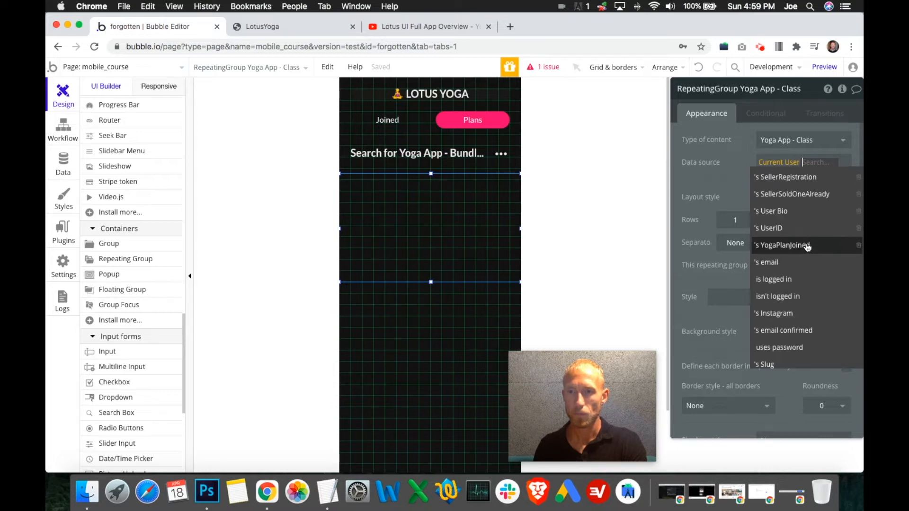
{"action": "left_click", "coordinate": [807, 250]}
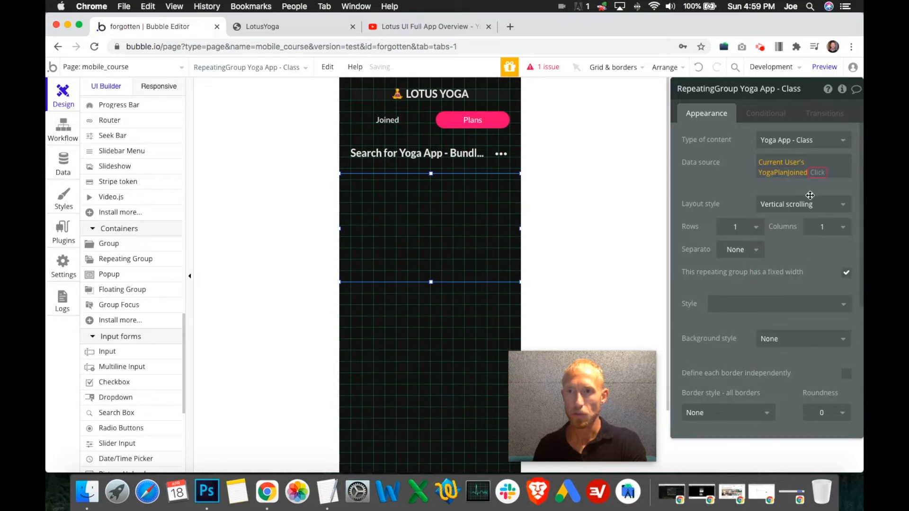
{"action": "left_click", "coordinate": [821, 177]}
{"action": "left_click", "coordinate": [820, 178]}
{"action": "left_click", "coordinate": [816, 174]}
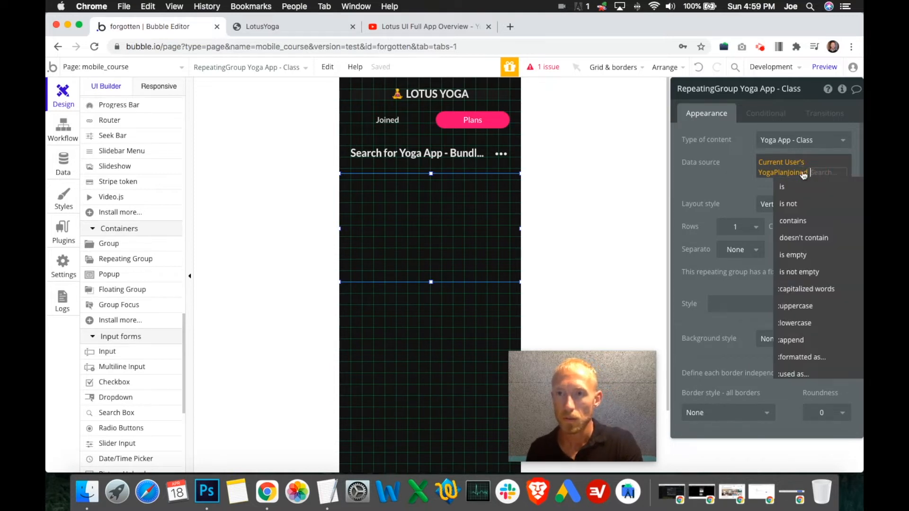
{"action": "right_click", "coordinate": [803, 172]}
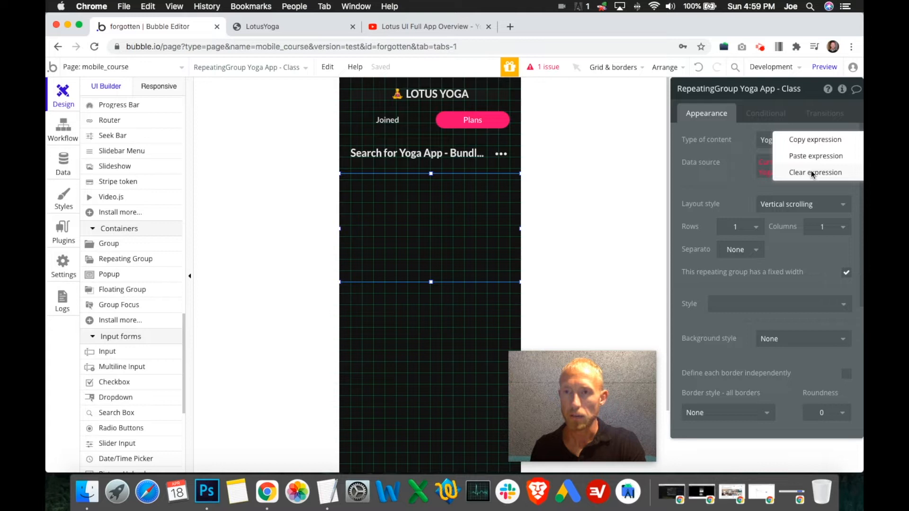
{"action": "left_click", "coordinate": [811, 172]}
- Try a search for Yoga App - Class as the repeating group's data source, adding an empty constraint and removing it
{"action": "left_click", "coordinate": [772, 164]}
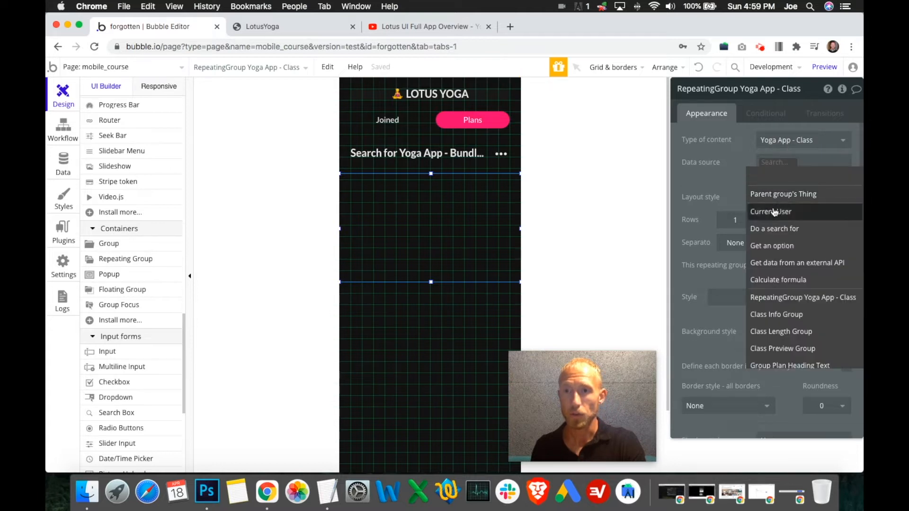
{"action": "left_click", "coordinate": [769, 228]}
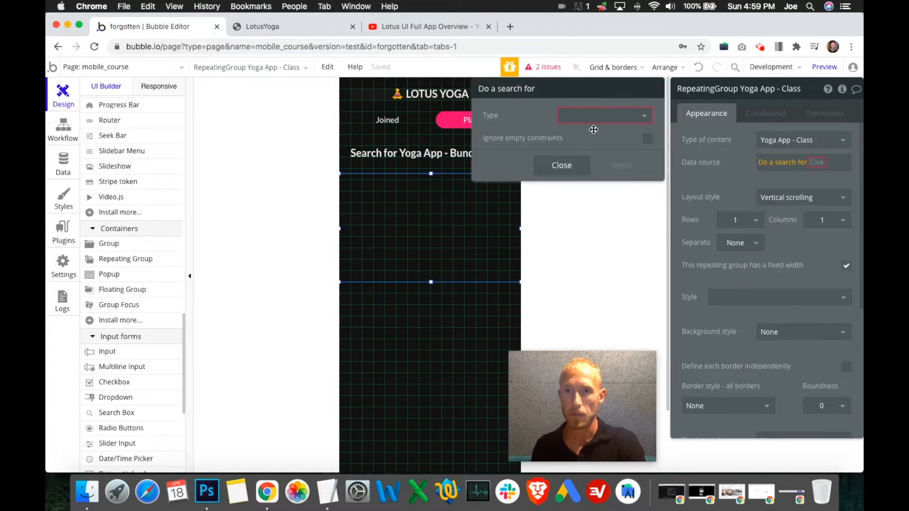
{"action": "left_click", "coordinate": [598, 116]}
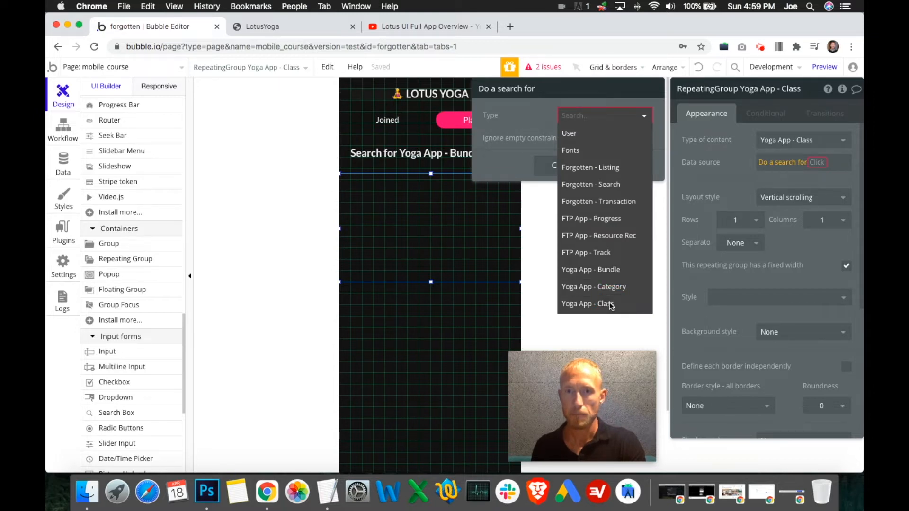
{"action": "left_click", "coordinate": [610, 305]}
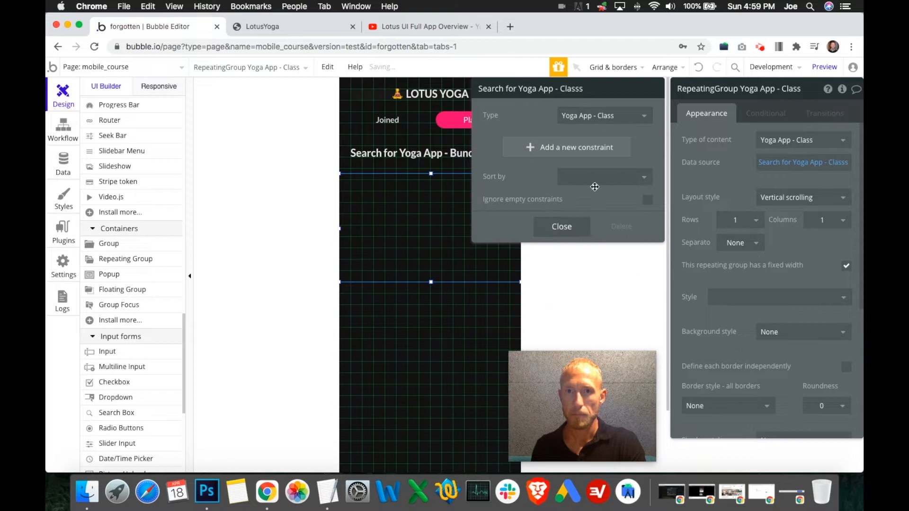
{"action": "left_click", "coordinate": [600, 156]}
{"action": "left_click", "coordinate": [492, 142]}
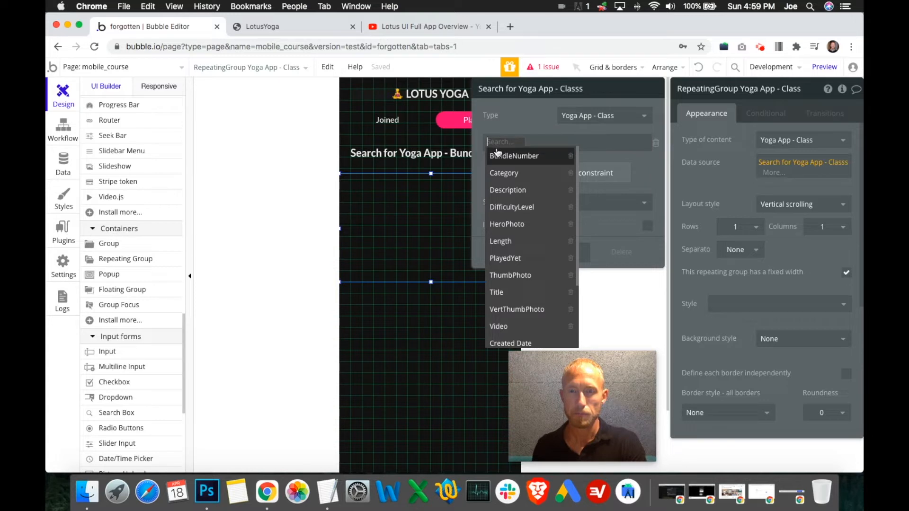
{"action": "left_click", "coordinate": [652, 154]}
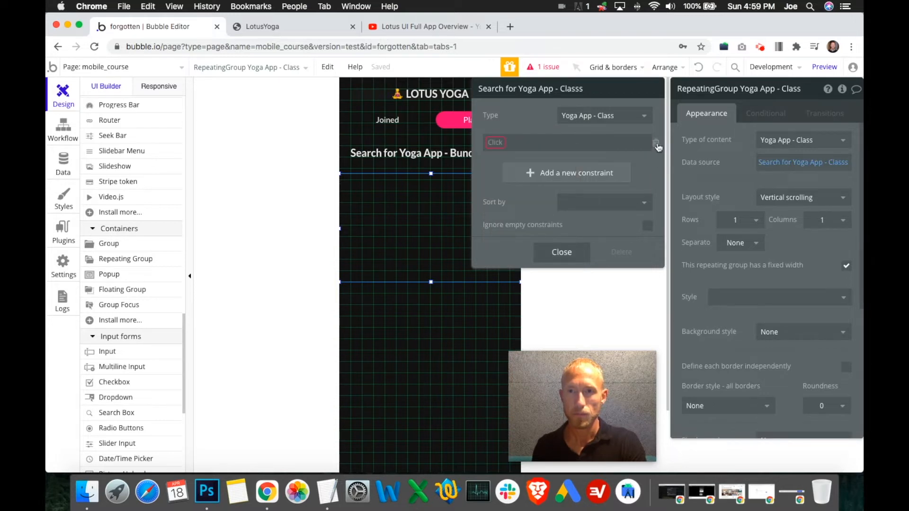
{"action": "left_click", "coordinate": [652, 142]}
- Try Yoga App - Bundle as the type of the repeating group's search and clear the data source expression
{"action": "left_click", "coordinate": [644, 116]}
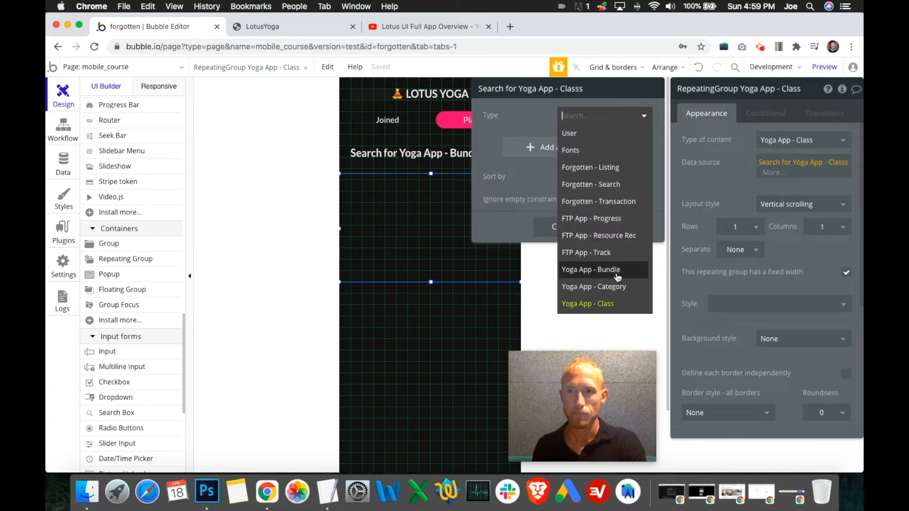
{"action": "left_click", "coordinate": [617, 271]}
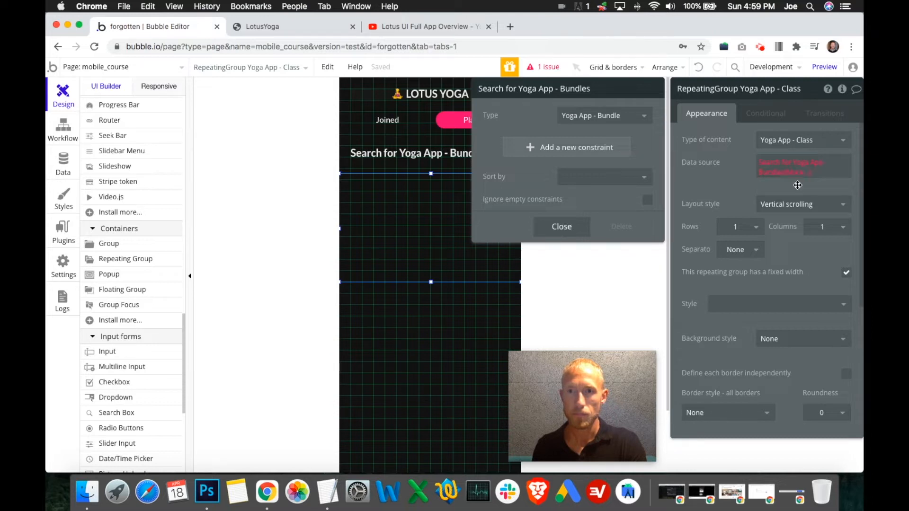
{"action": "right_click", "coordinate": [802, 175]}
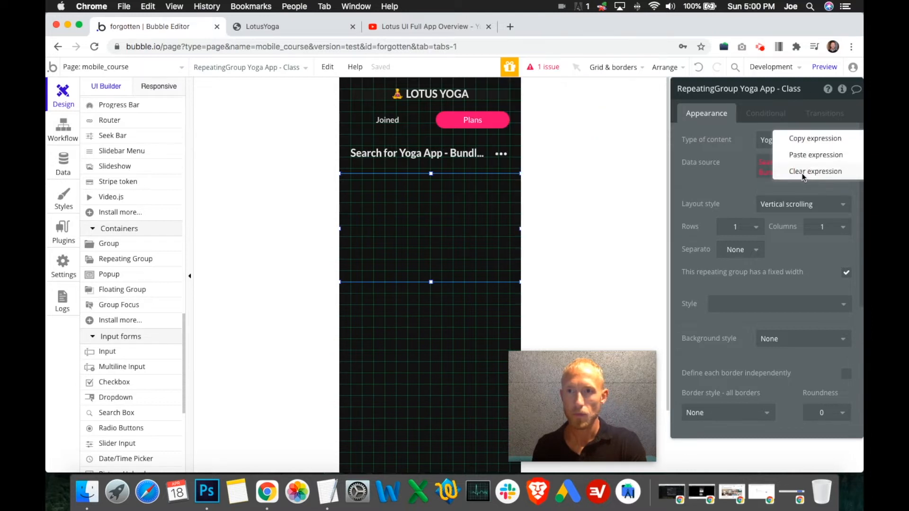
{"action": "left_click", "coordinate": [804, 173]}
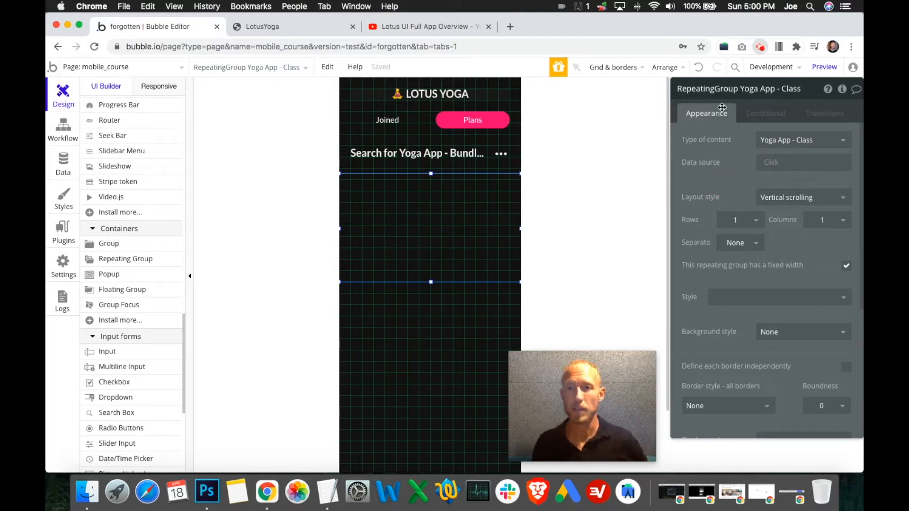
{"action": "left_click", "coordinate": [759, 48]}
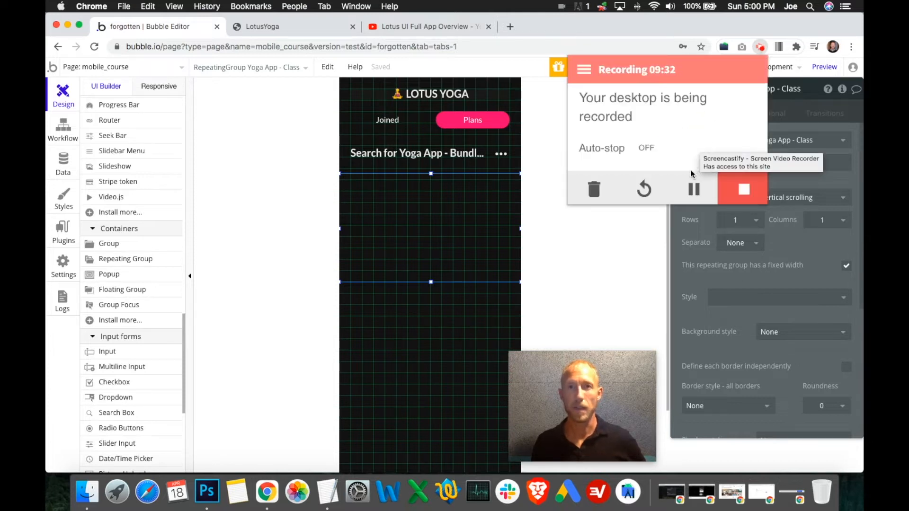
{"action": "left_click", "coordinate": [694, 189]}
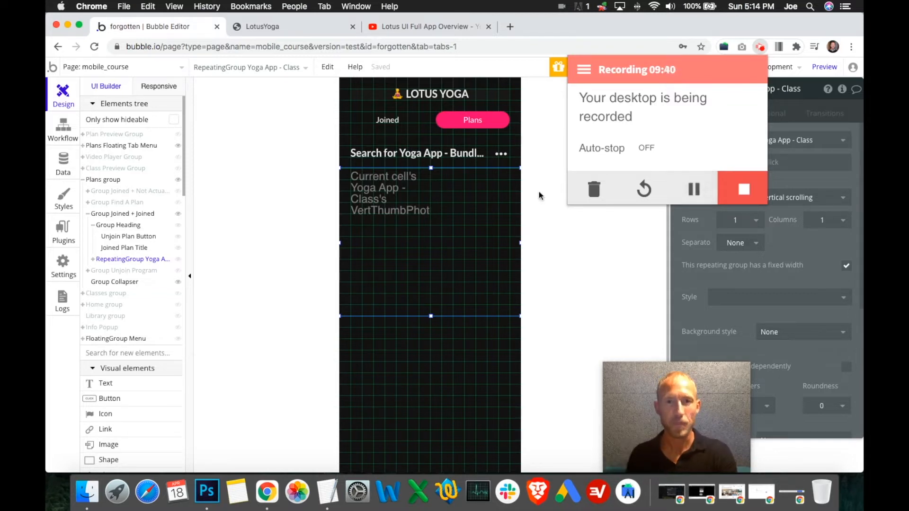
{"action": "left_click", "coordinate": [616, 247]}
- Examine the repeating group and its parent Group Joined + Joined in turn, including their type of content and data source settings
{"action": "left_click", "coordinate": [448, 257]}
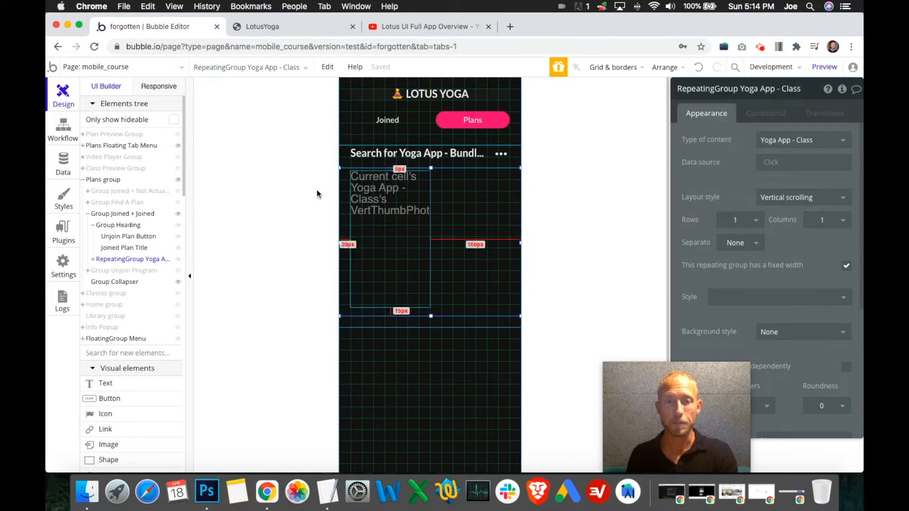
{"action": "left_click", "coordinate": [346, 157]}
{"action": "left_click", "coordinate": [464, 229]}
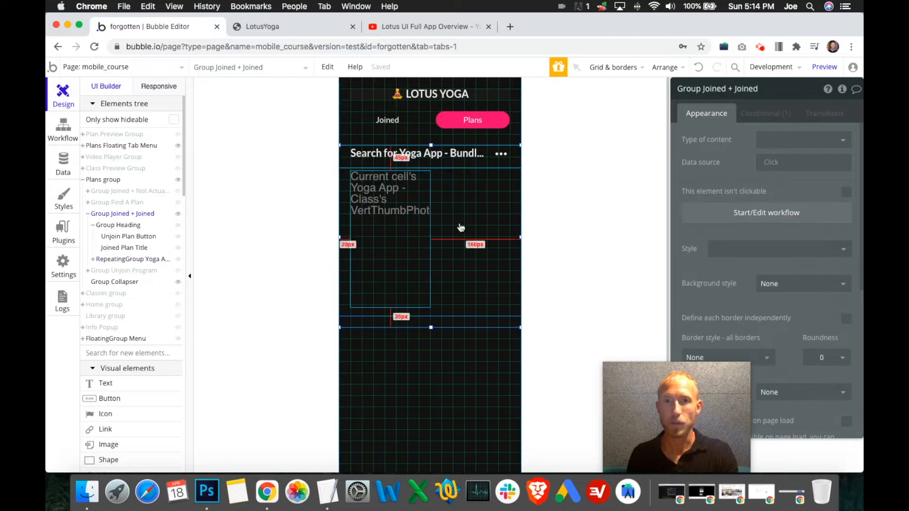
{"action": "left_click", "coordinate": [460, 236]}
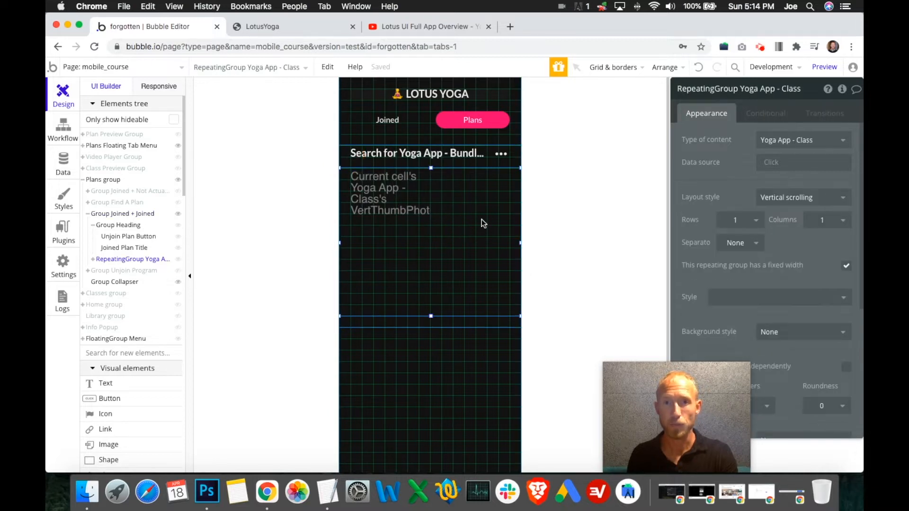
{"action": "left_click", "coordinate": [344, 156]}
{"action": "left_click", "coordinate": [374, 181]}
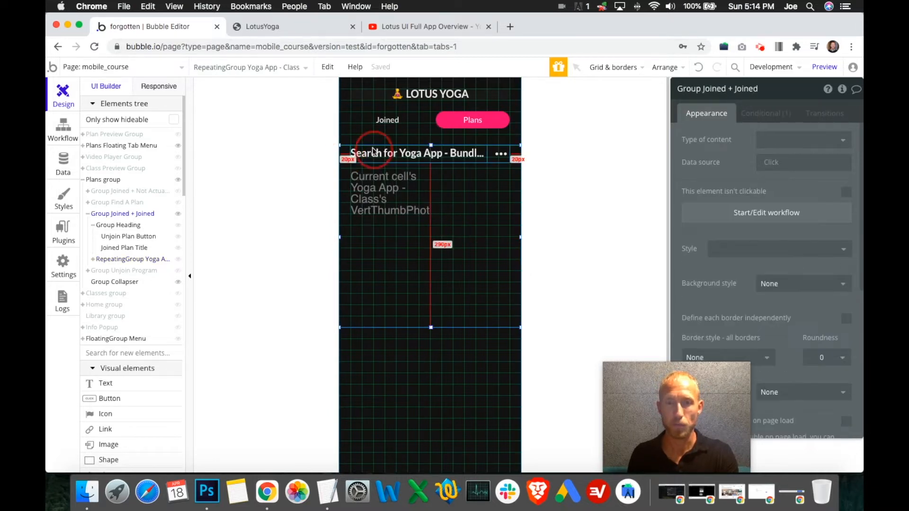
{"action": "left_click", "coordinate": [475, 187]}
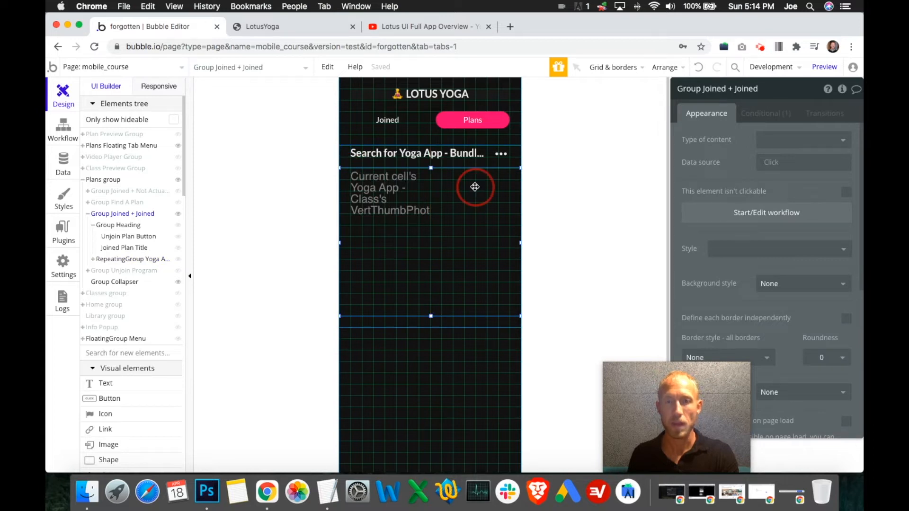
{"action": "left_click", "coordinate": [472, 225]}
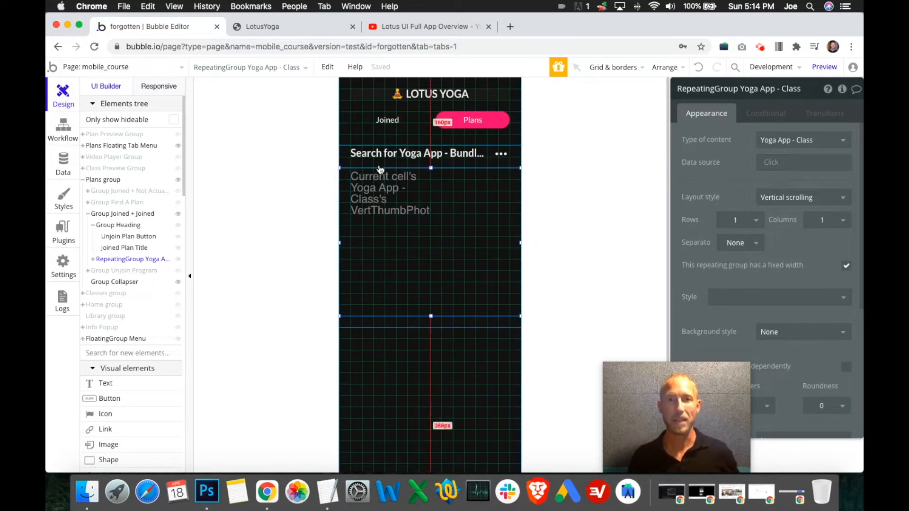
{"action": "left_click", "coordinate": [773, 166]}
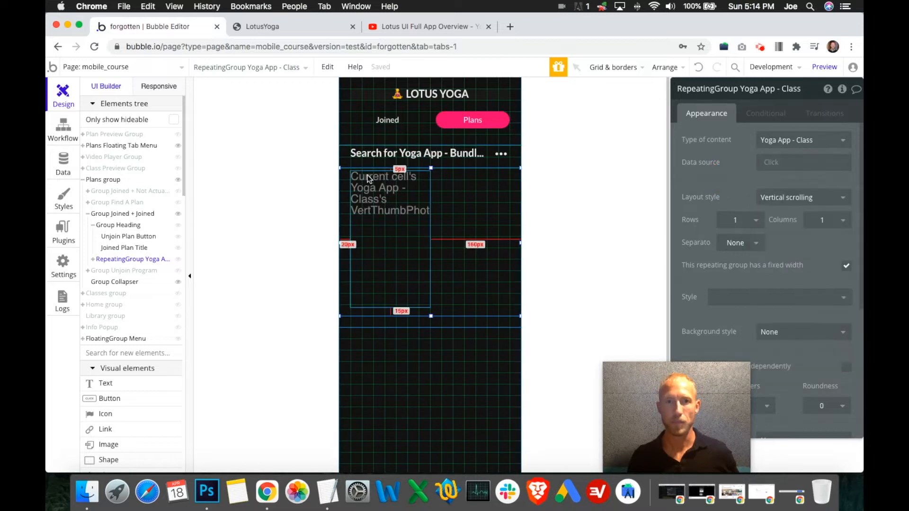
{"action": "left_click", "coordinate": [345, 164]}
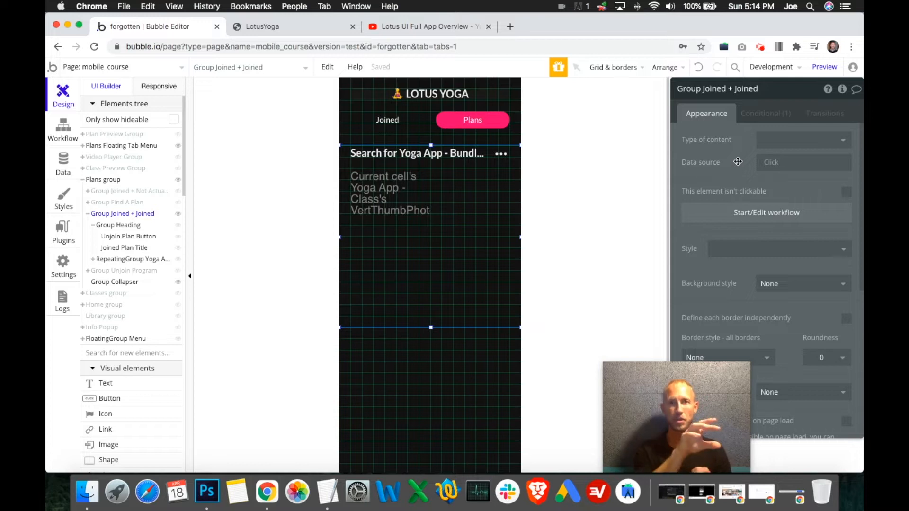
- Review the bundle search and its constraint behind the Joined Plan Title text
{"action": "left_click", "coordinate": [461, 163]}
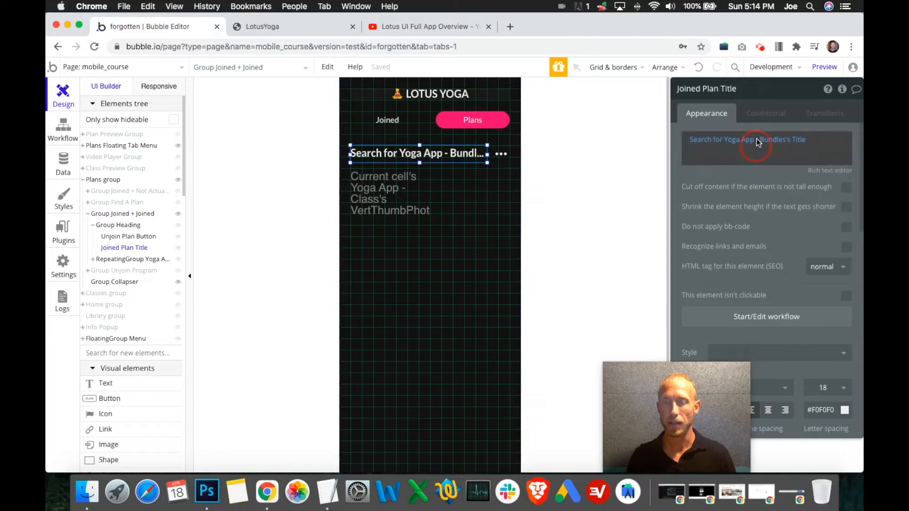
{"action": "left_click", "coordinate": [725, 140]}
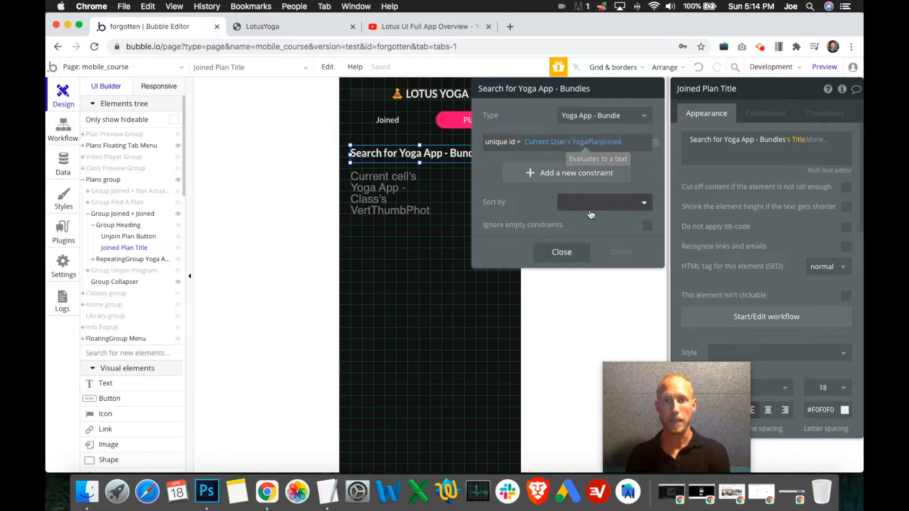
{"action": "left_click", "coordinate": [561, 252]}
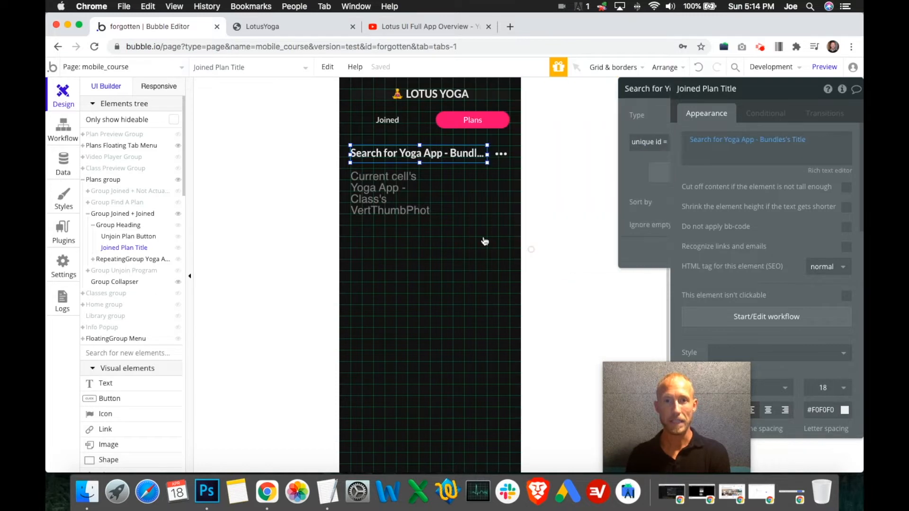
- Set Group Joined + Joined's type of content to Yoga App - Bundle and start its data source with a search for Yoga App - Bundle
{"action": "left_click", "coordinate": [511, 164]}
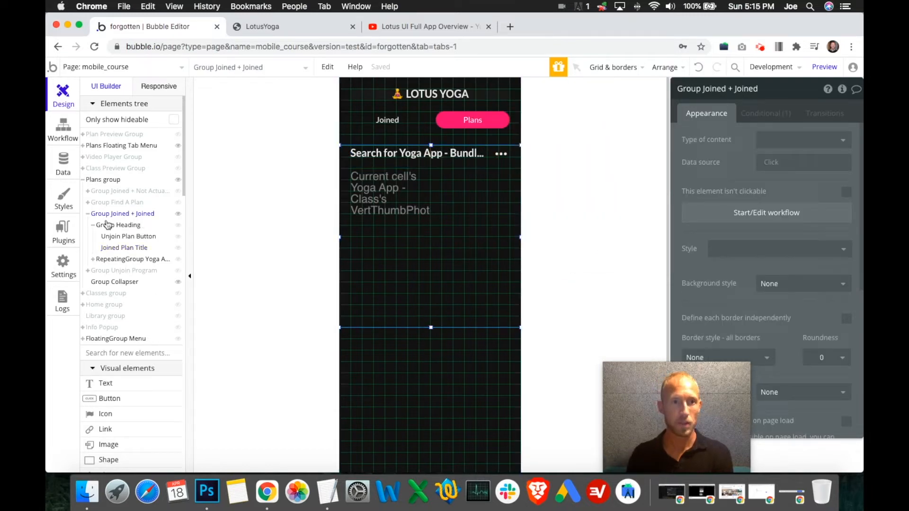
{"action": "left_click", "coordinate": [782, 139]}
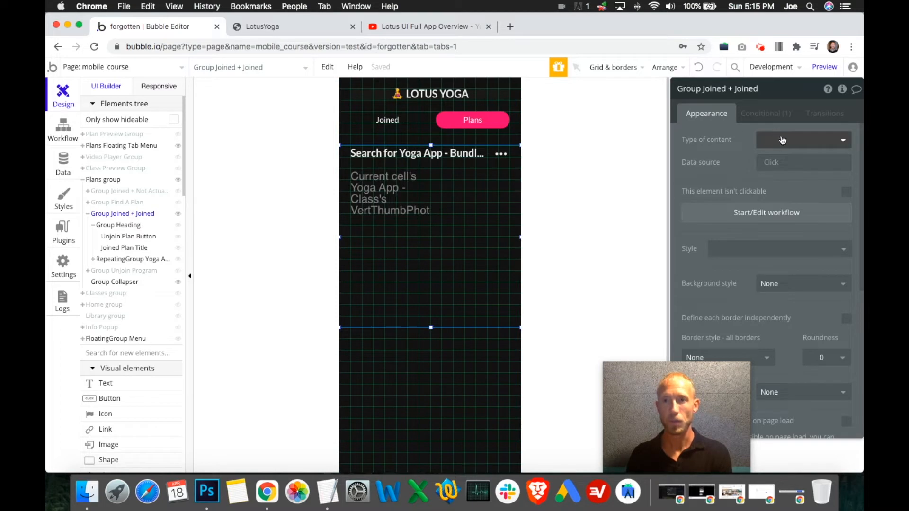
{"action": "left_click", "coordinate": [715, 314]}
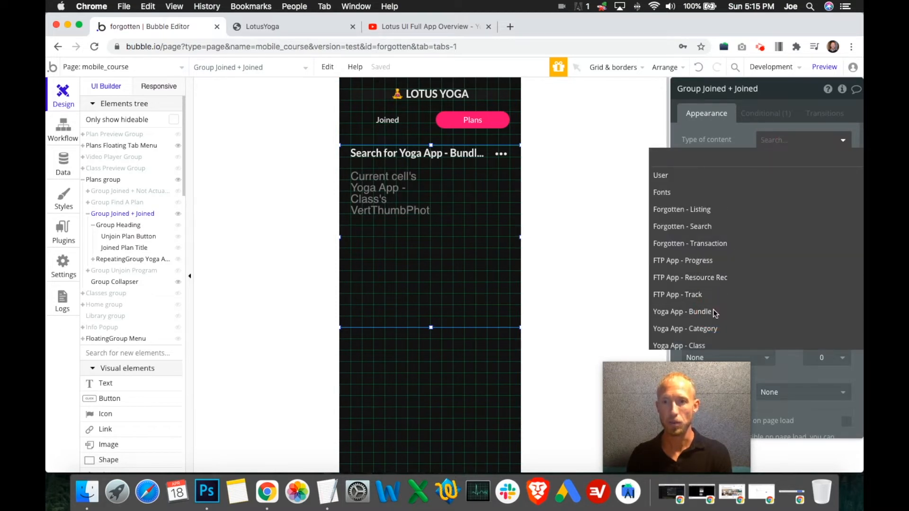
{"action": "left_click", "coordinate": [772, 164]}
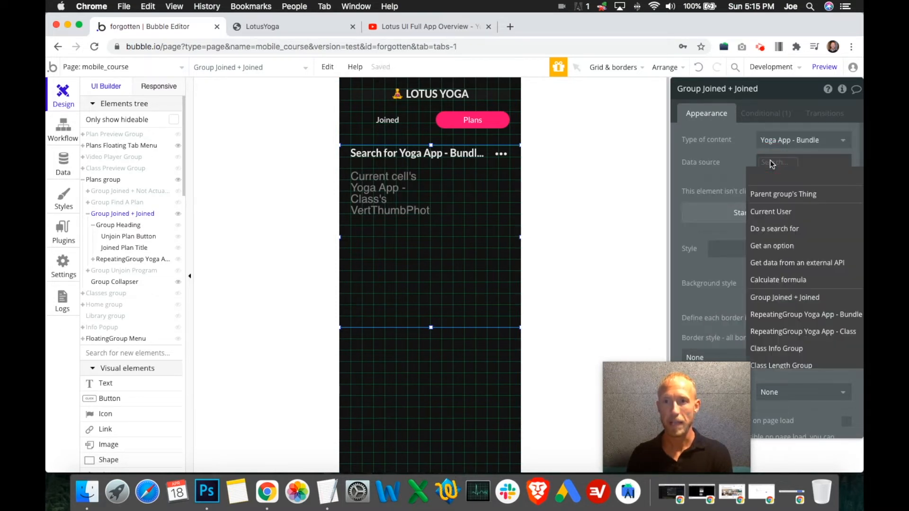
{"action": "left_click", "coordinate": [769, 229]}
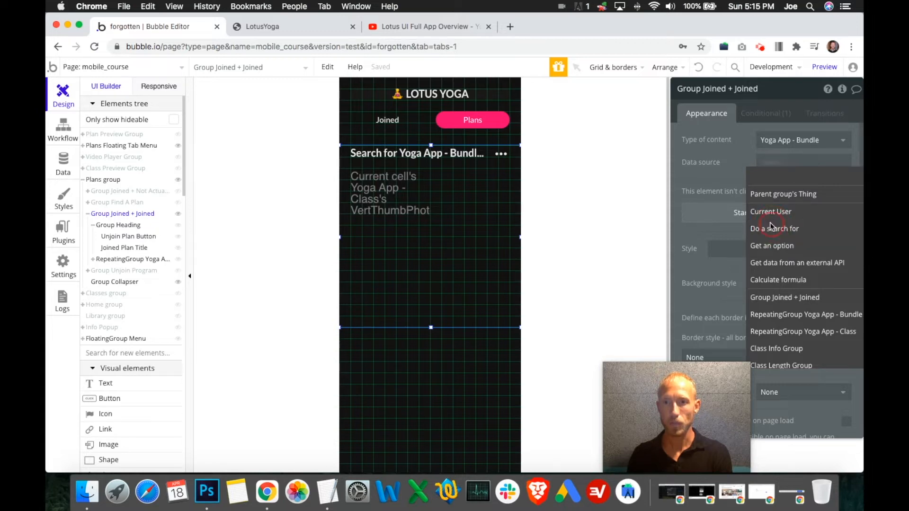
{"action": "left_click", "coordinate": [630, 115]}
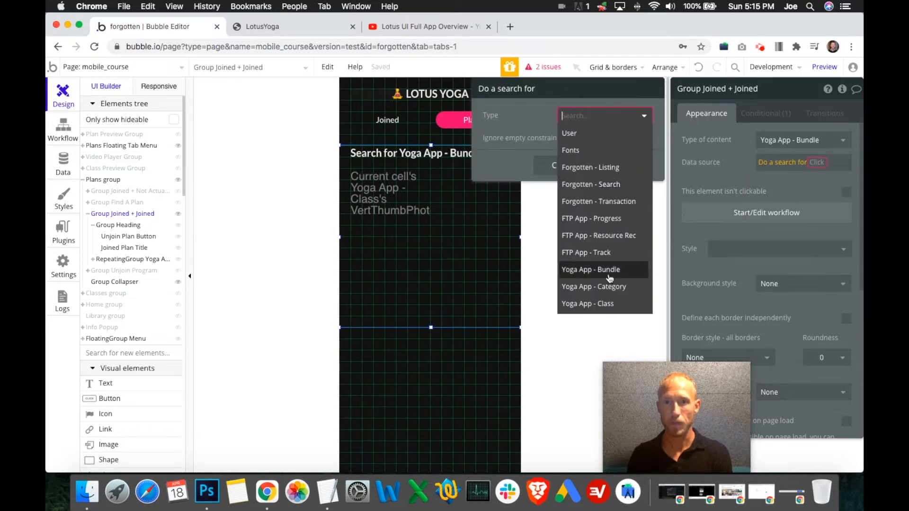
{"action": "left_click", "coordinate": [609, 270]}
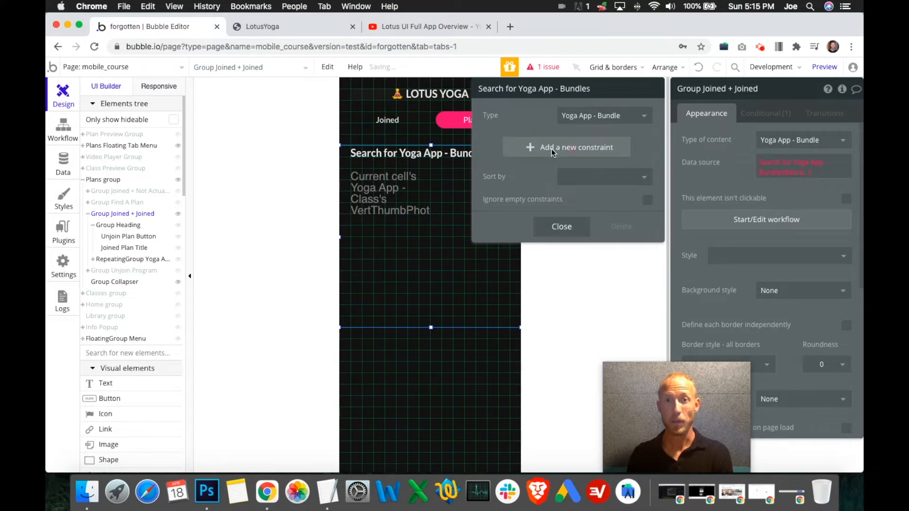
- Constrain the group's bundle search to unique id = Current User's YogaPlanJoined and return only its first item
{"action": "left_click", "coordinate": [552, 148]}
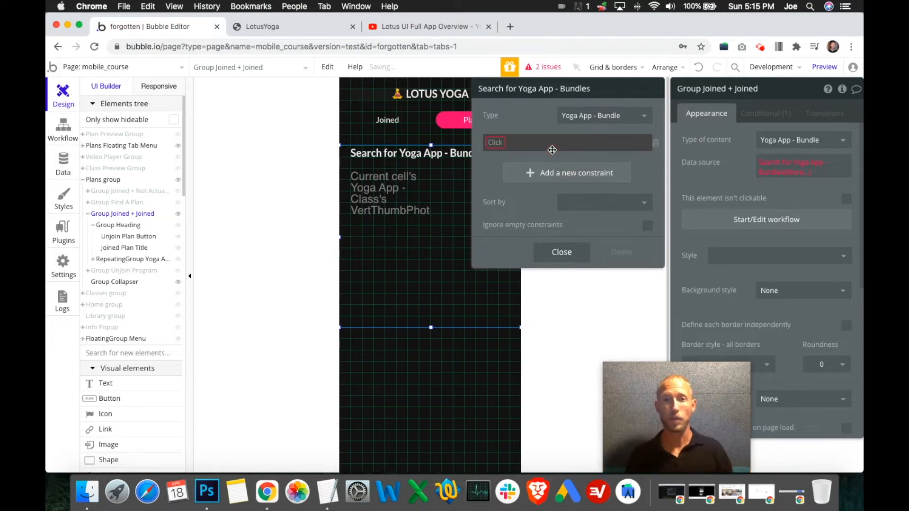
{"action": "left_click", "coordinate": [492, 143]}
{"action": "scroll", "coordinate": [513, 308], "scroll_direction": "down", "scroll_amount": 1}
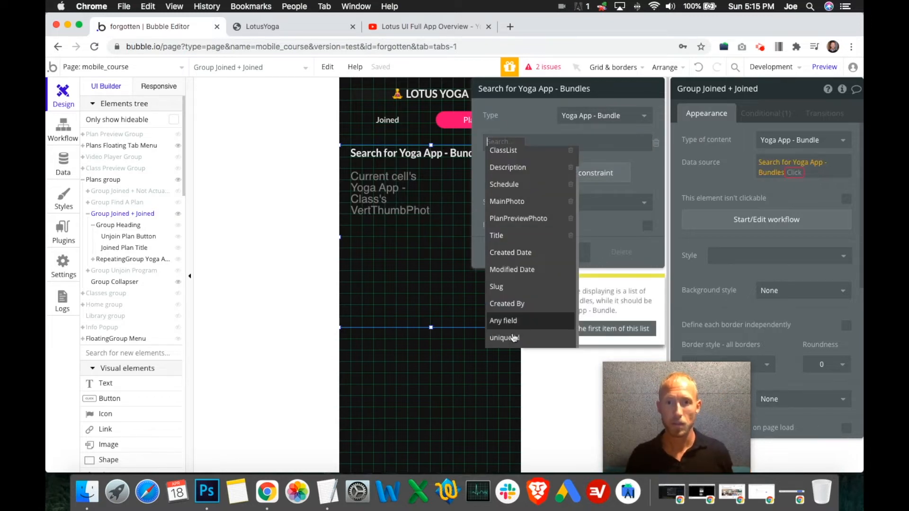
{"action": "left_click", "coordinate": [510, 338]}
{"action": "left_click", "coordinate": [543, 142]}
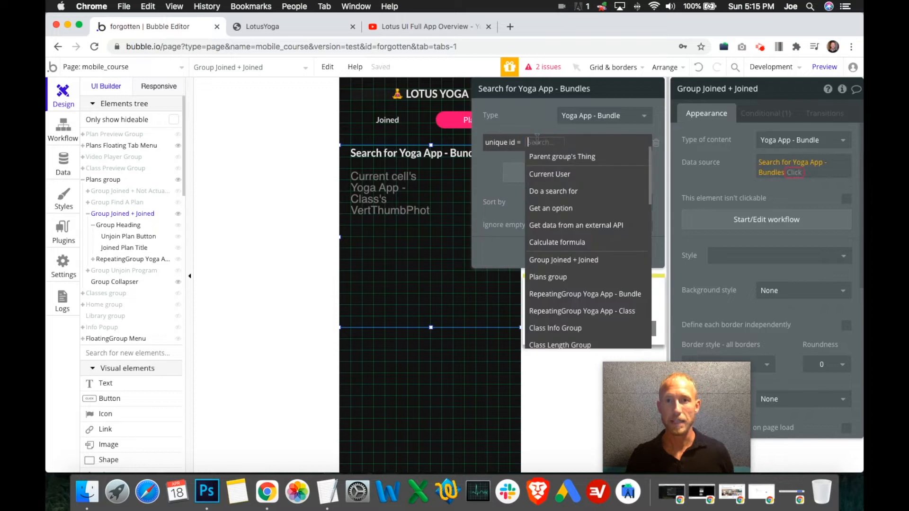
{"action": "left_click", "coordinate": [552, 175]}
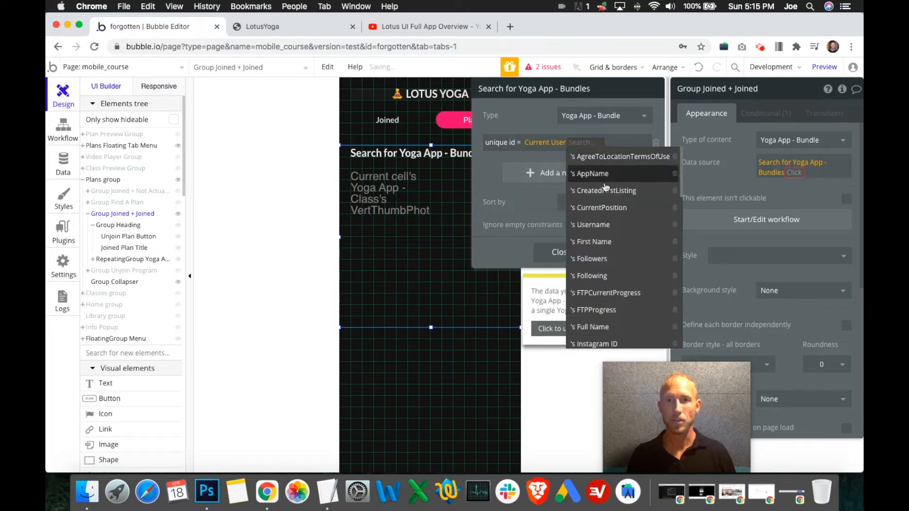
{"action": "scroll", "coordinate": [609, 272], "scroll_direction": "down", "scroll_amount": 5}
{"action": "scroll", "coordinate": [608, 272], "scroll_direction": "down", "scroll_amount": 3}
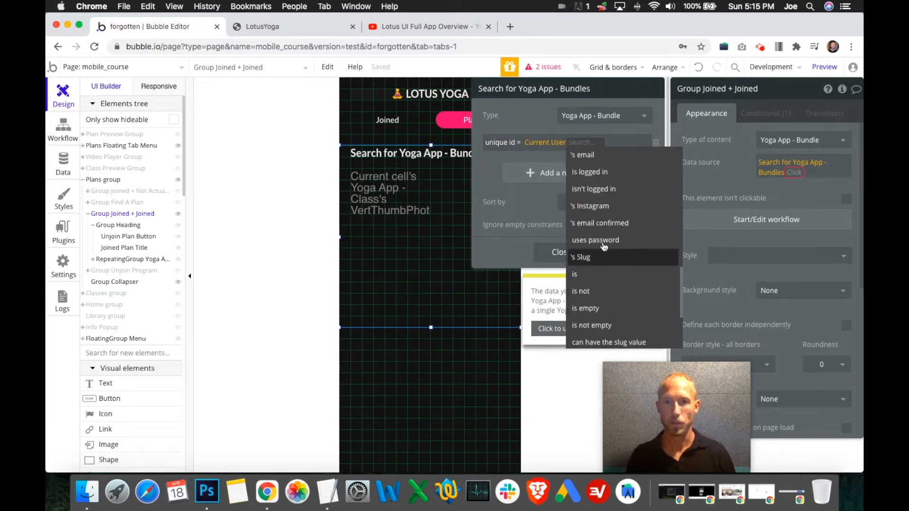
{"action": "left_click", "coordinate": [606, 238]}
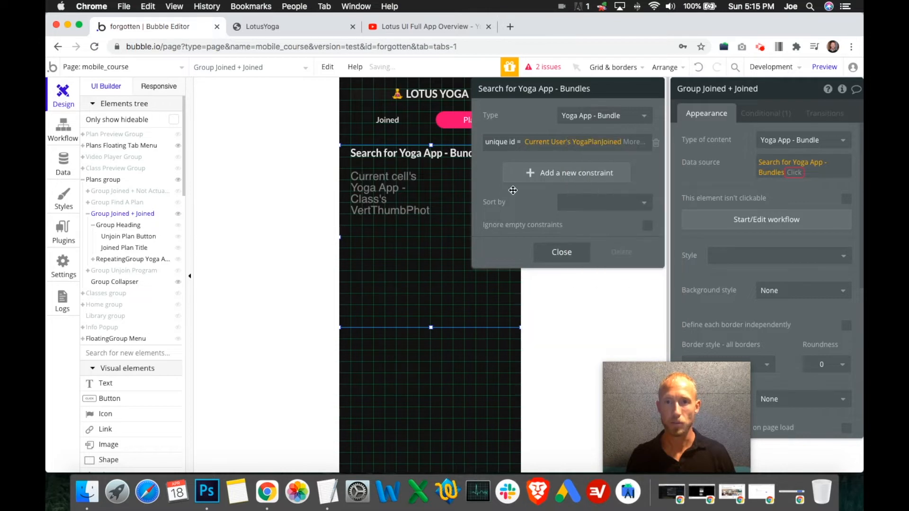
{"action": "left_click", "coordinate": [800, 169]}
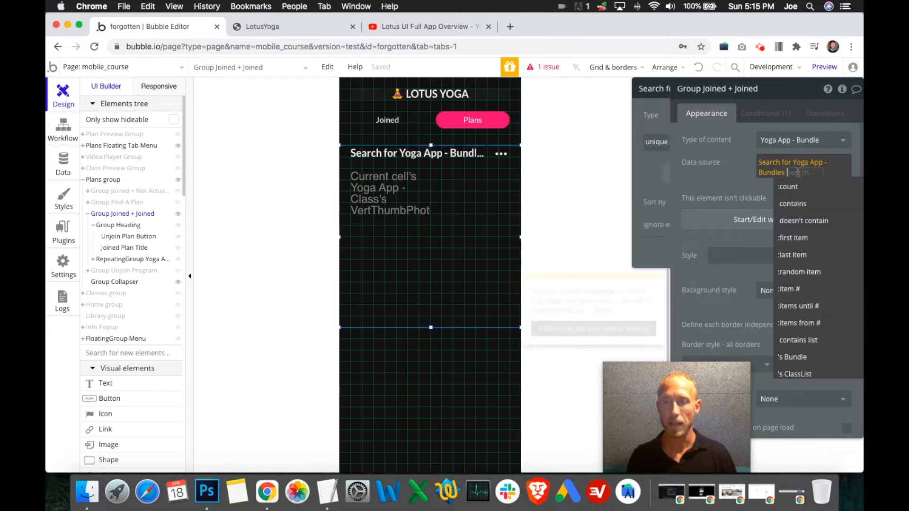
{"action": "left_click", "coordinate": [793, 237]}
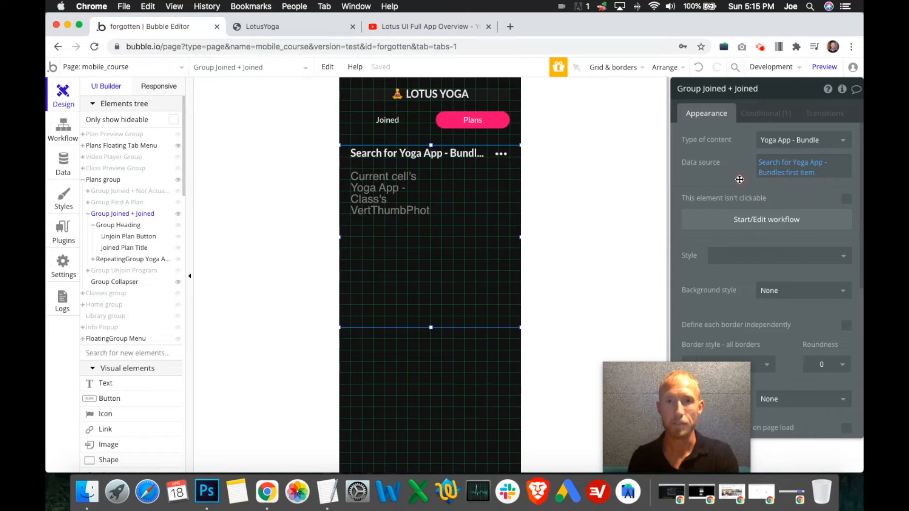
- Set the Yoga App - Class repeating group's data source to Parent group's Yoga App - Bundle's ClassList
{"action": "left_click", "coordinate": [470, 214]}
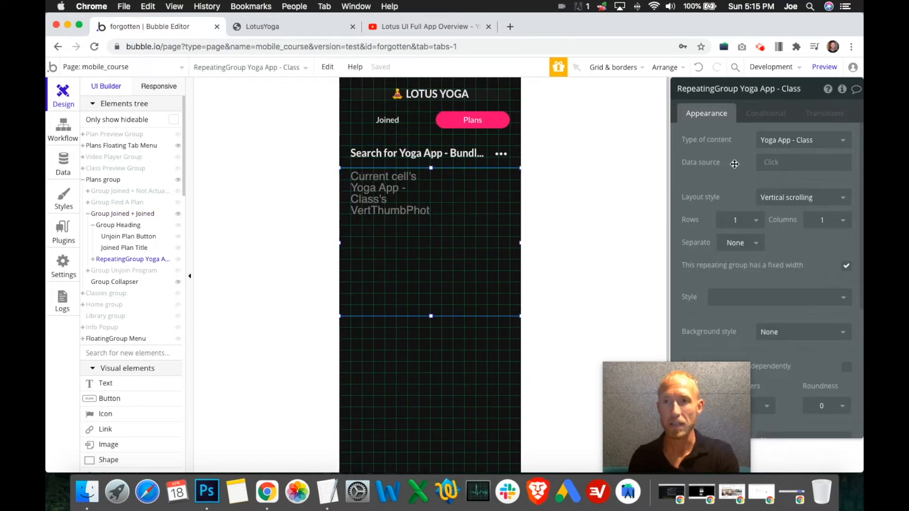
{"action": "left_click", "coordinate": [768, 165]}
{"action": "left_click", "coordinate": [771, 193]}
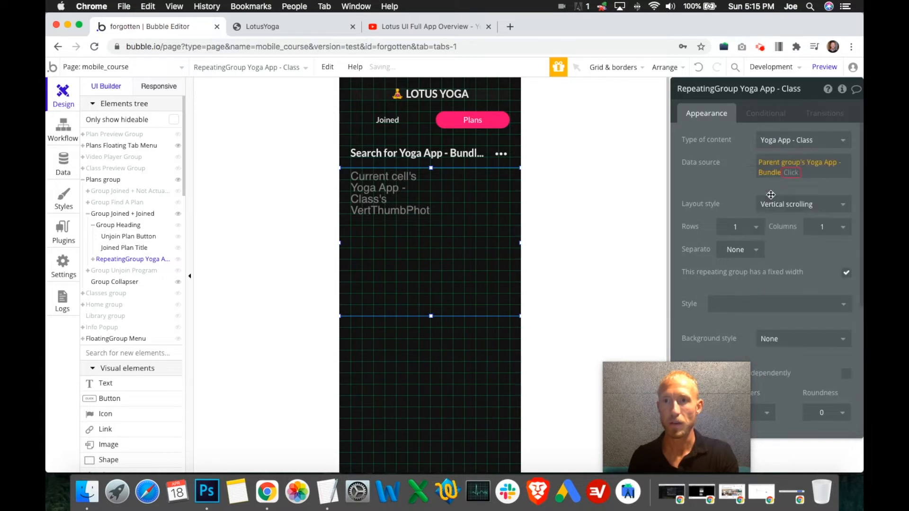
{"action": "left_click", "coordinate": [810, 208]}
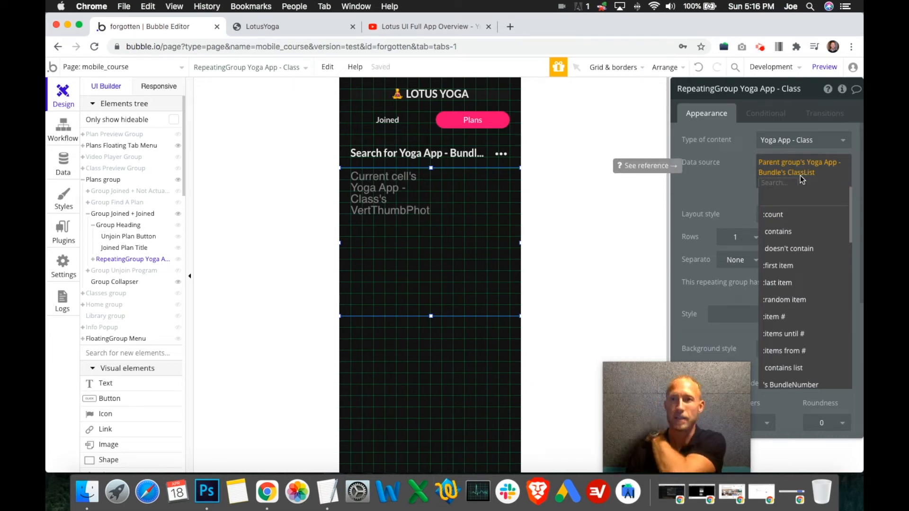
{"action": "left_click", "coordinate": [728, 194]}
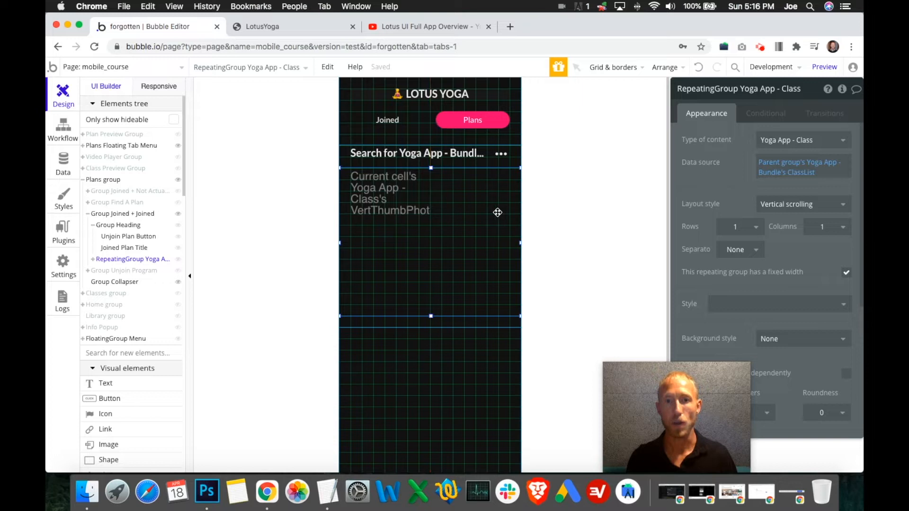
- Examine the class image, its repeating group and Group Joined + Joined, including their data sources, sizes and visibility settings
{"action": "left_click", "coordinate": [399, 223]}
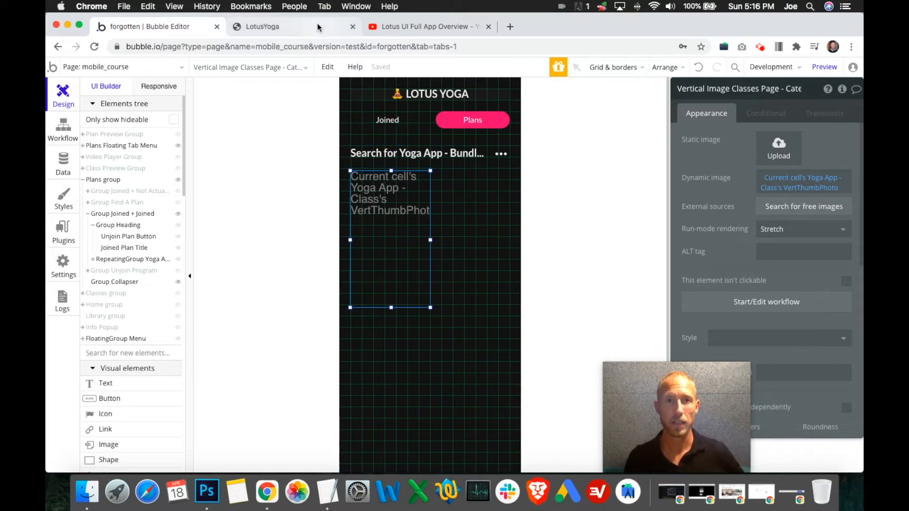
{"action": "left_click", "coordinate": [474, 239]}
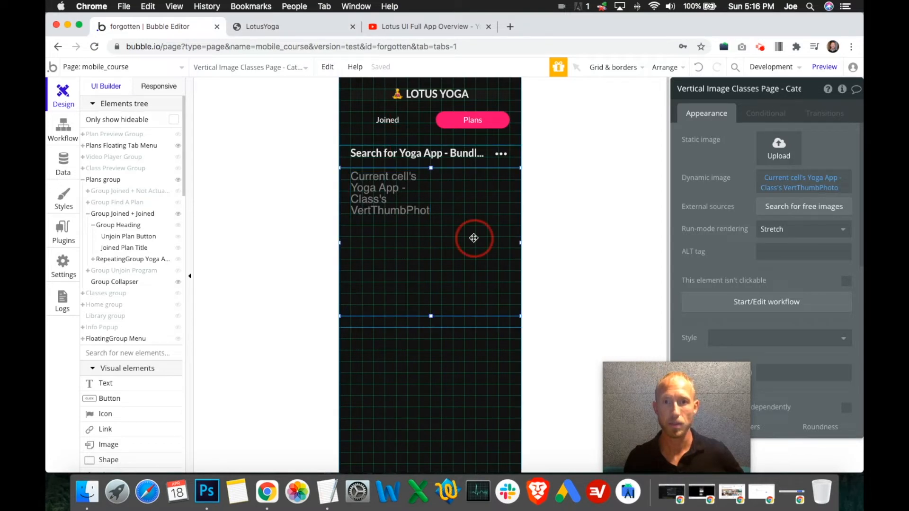
{"action": "left_click", "coordinate": [450, 322]}
{"action": "left_click", "coordinate": [498, 294]}
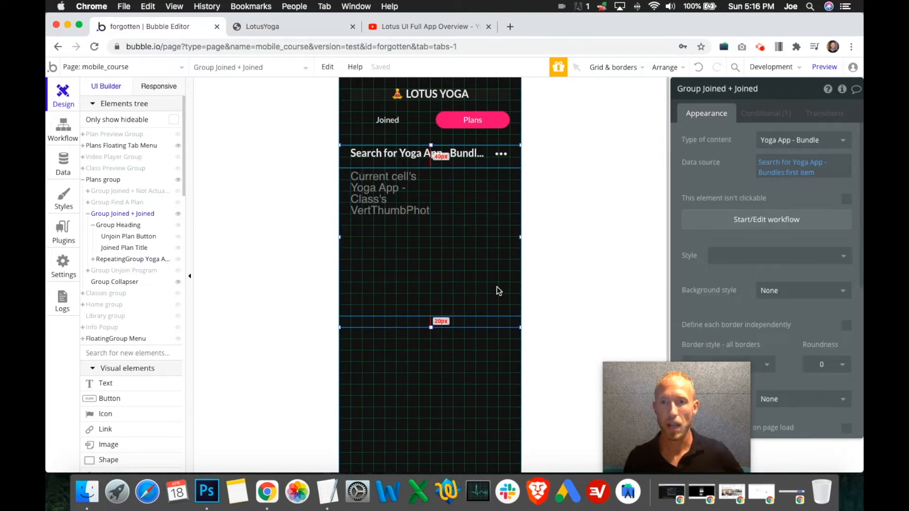
{"action": "scroll", "coordinate": [749, 282], "scroll_direction": "down", "scroll_amount": 6}
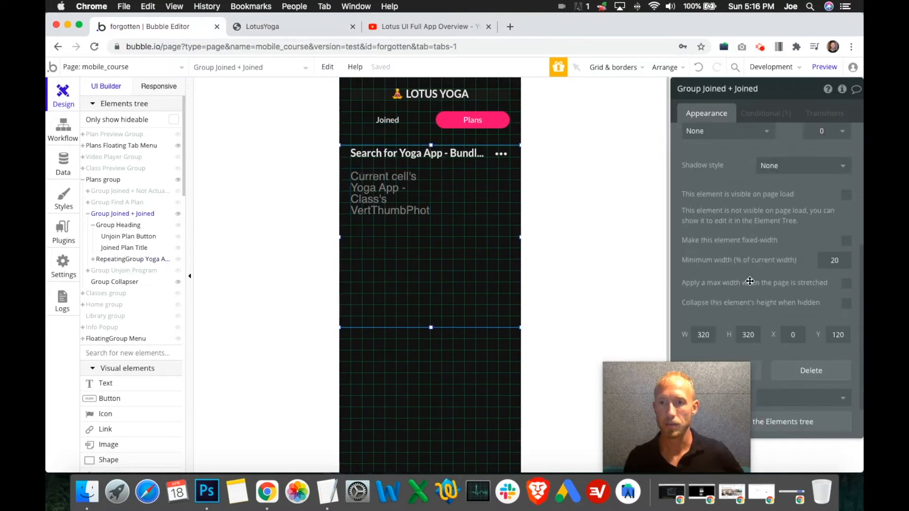
{"action": "left_click", "coordinate": [493, 277]}
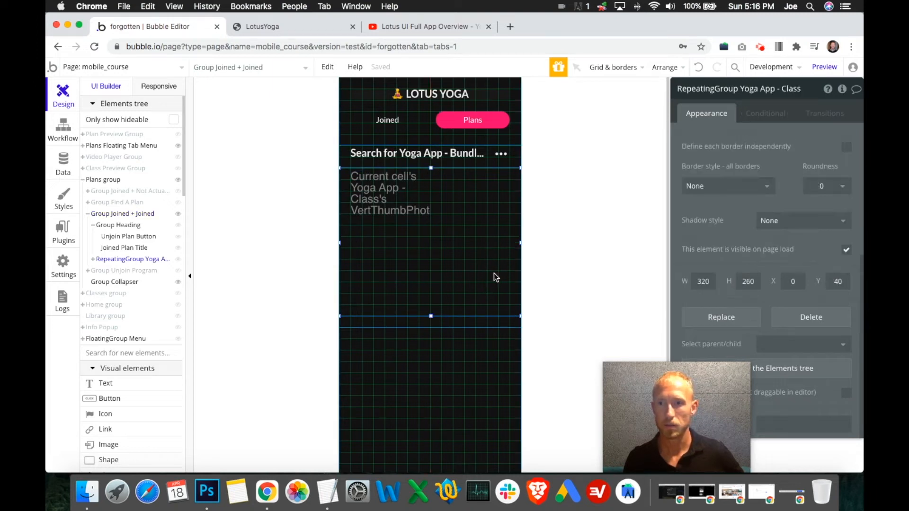
{"action": "left_click_drag", "start_coordinate": [491, 316], "coordinate": [491, 323]}
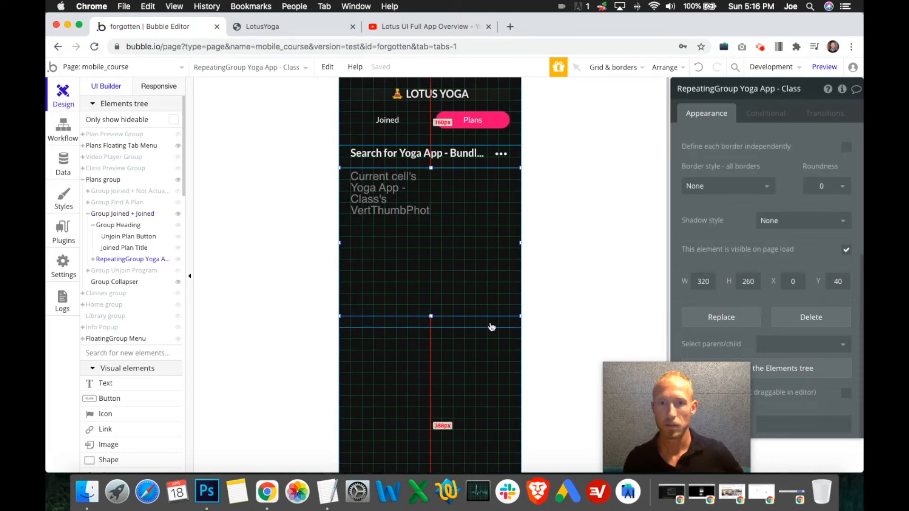
{"action": "left_click", "coordinate": [493, 323]}
{"action": "scroll", "coordinate": [778, 273], "scroll_direction": "up", "scroll_amount": 3}
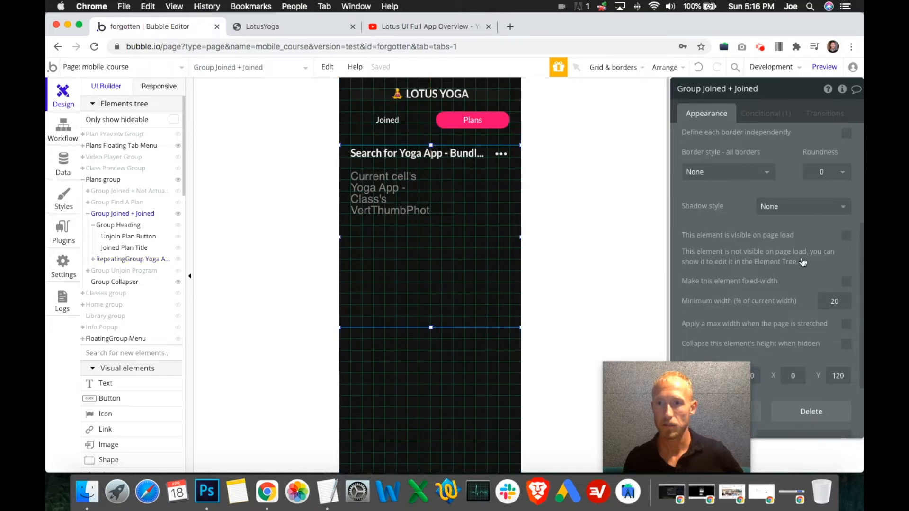
{"action": "left_click", "coordinate": [776, 115]}
{"action": "left_click", "coordinate": [442, 278]}
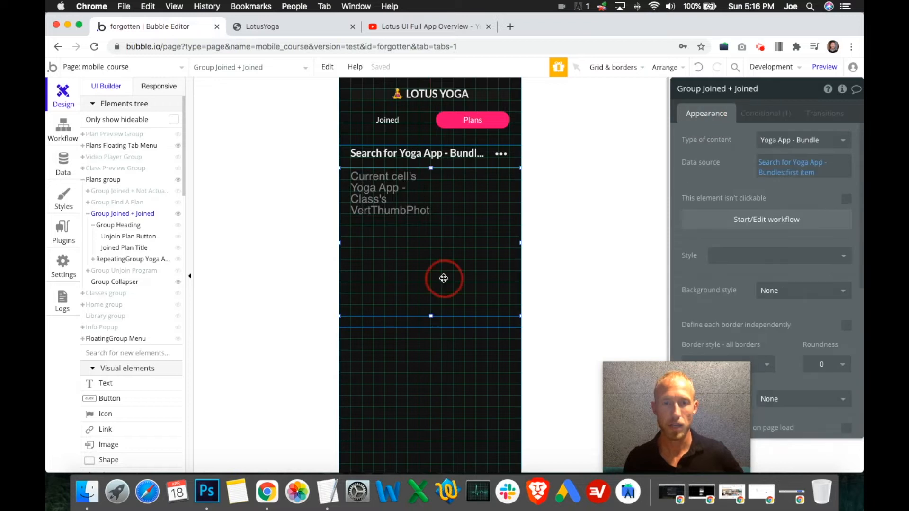
{"action": "left_click", "coordinate": [442, 278]}
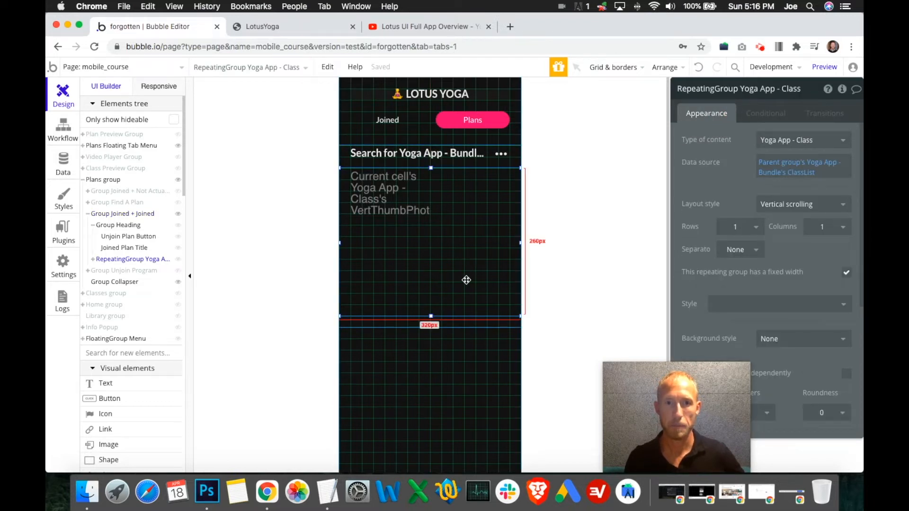
- Extend Group Collapser's top edge up to the bottom edge of Group Joined + Joined, and hide the collapser in the editor
{"action": "left_click", "coordinate": [178, 283]}
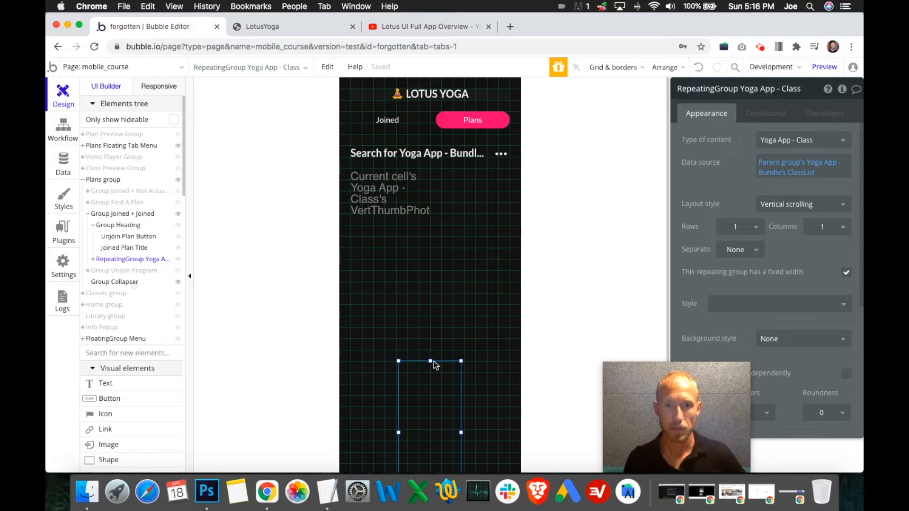
{"action": "left_click", "coordinate": [434, 362]}
{"action": "scroll", "coordinate": [368, 310], "scroll_direction": "down", "scroll_amount": 2}
{"action": "left_click", "coordinate": [141, 260]}
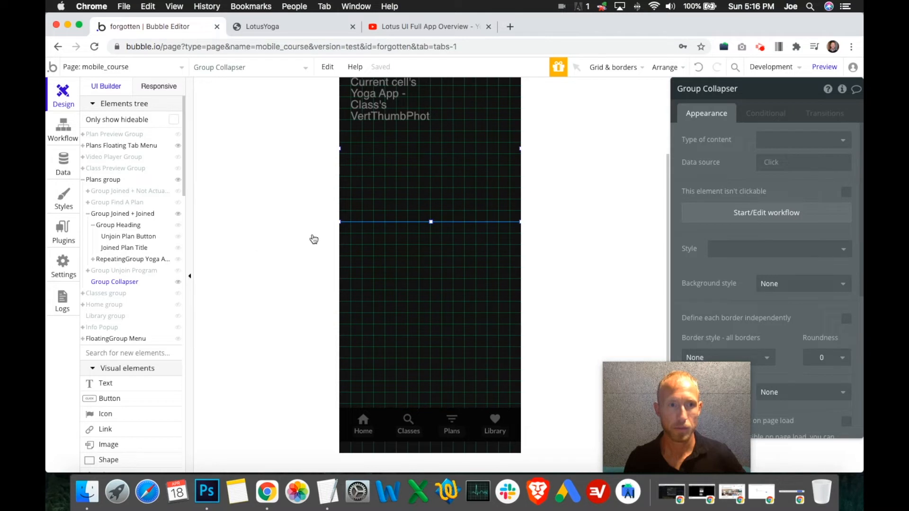
{"action": "left_click", "coordinate": [389, 215]}
{"action": "scroll", "coordinate": [388, 222], "scroll_direction": "up", "scroll_amount": 1}
{"action": "left_click", "coordinate": [408, 263]}
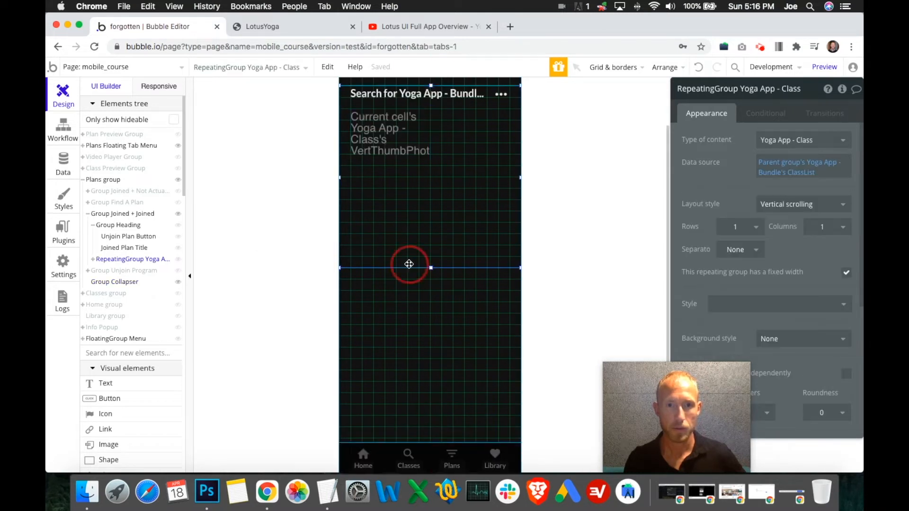
{"action": "left_click", "coordinate": [141, 281]}
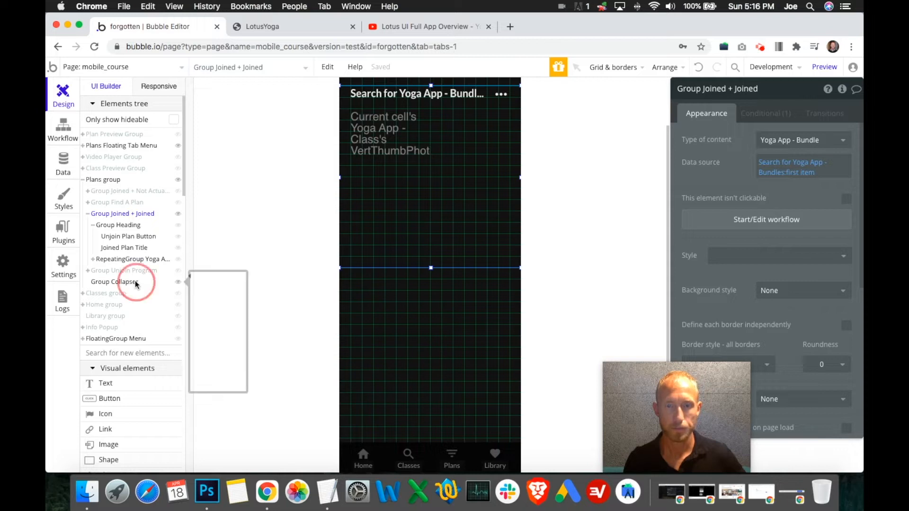
{"action": "left_click_drag", "start_coordinate": [430, 301], "coordinate": [430, 267]}
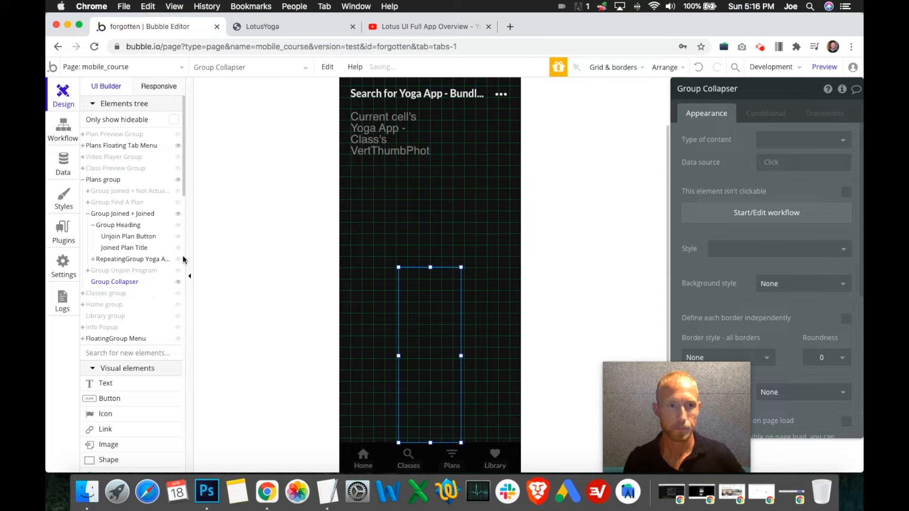
{"action": "left_click", "coordinate": [178, 283]}
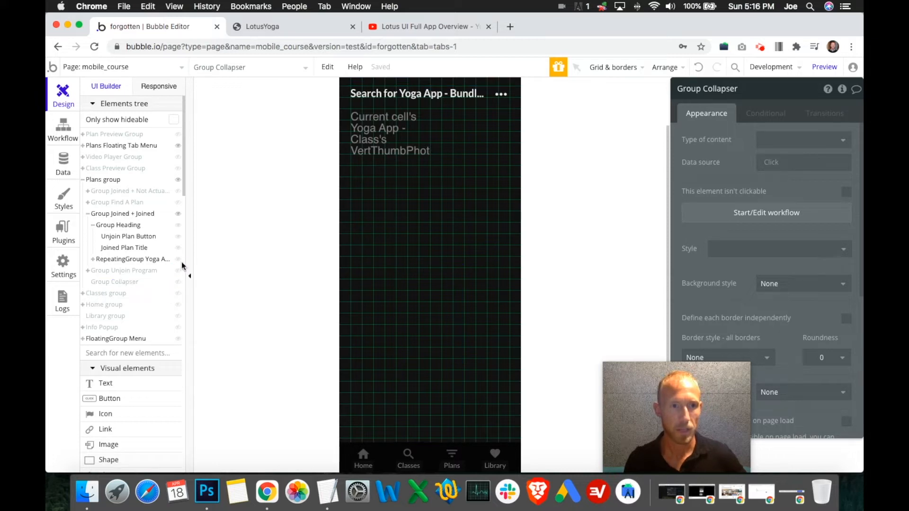
{"action": "mouse_move", "coordinate": [181, 275]}
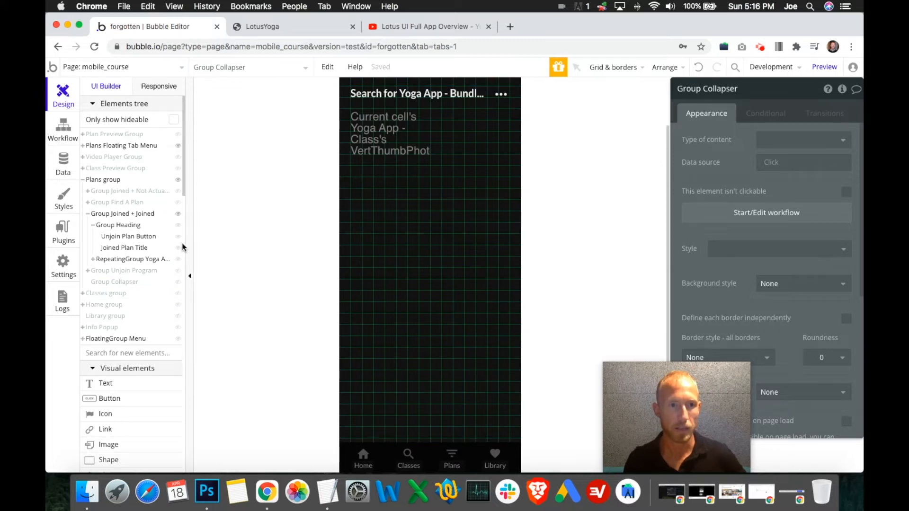
- Check Group Collapser's placement below Group Joined + Joined by showing it briefly in the editor, and leave it hidden
{"action": "left_click", "coordinate": [167, 216]}
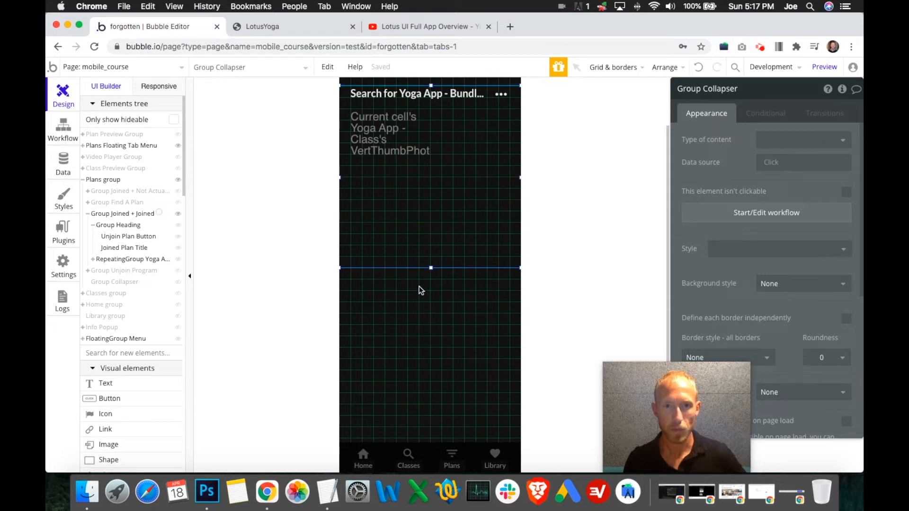
{"action": "left_click", "coordinate": [177, 283]}
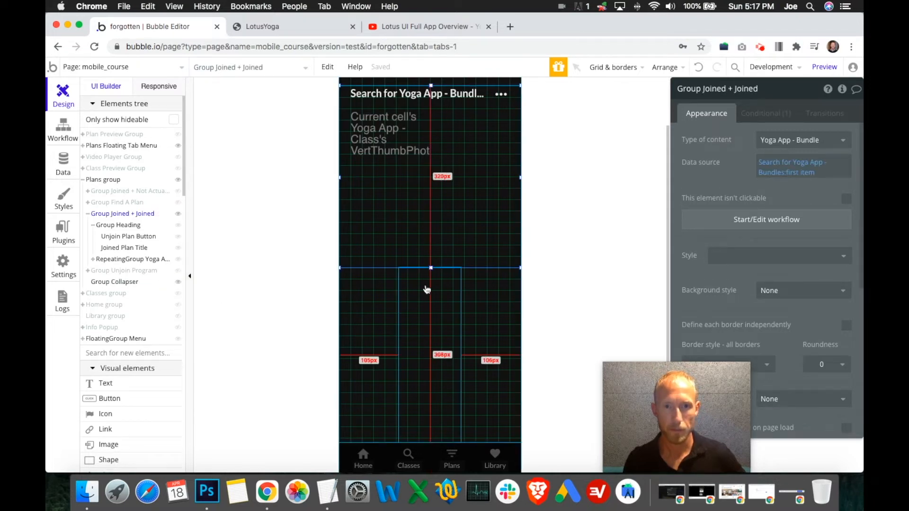
{"action": "left_click", "coordinate": [178, 283]}
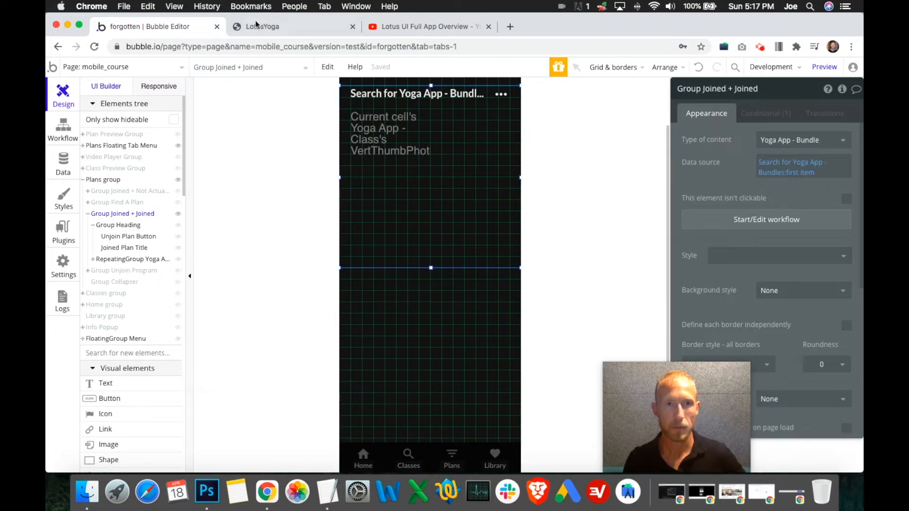
- Switch to the LotusYoga preview, load the latest app version, and check the Plans and Joined views
{"action": "key", "text": "ctrl+Tab"}
{"action": "left_click", "coordinate": [415, 142]}
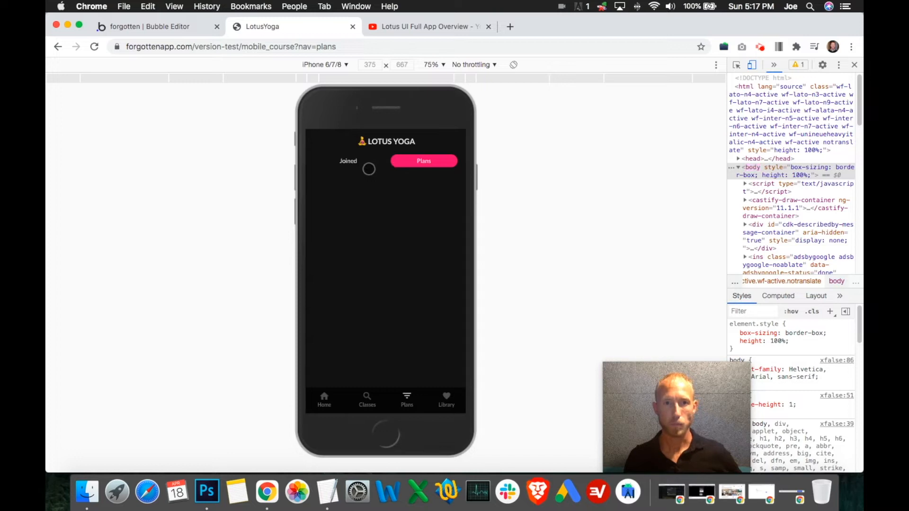
{"action": "left_click", "coordinate": [433, 163]}
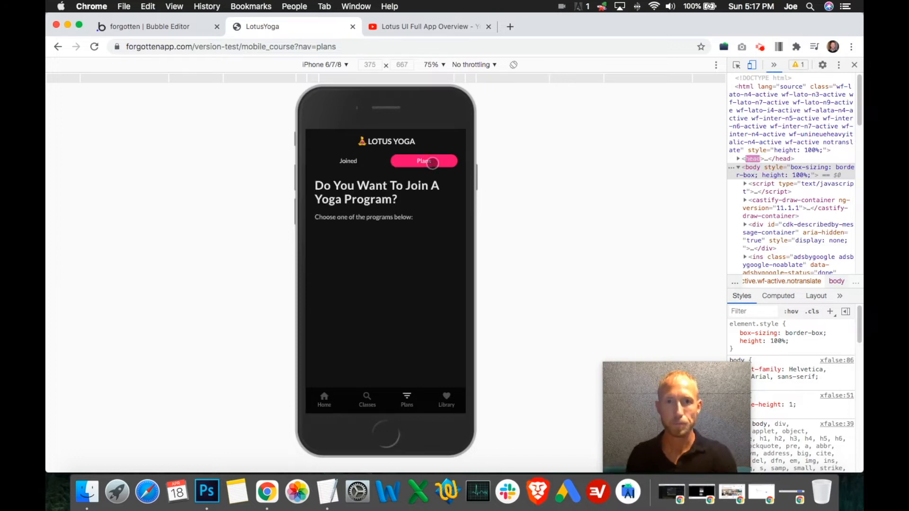
{"action": "left_click", "coordinate": [362, 161]}
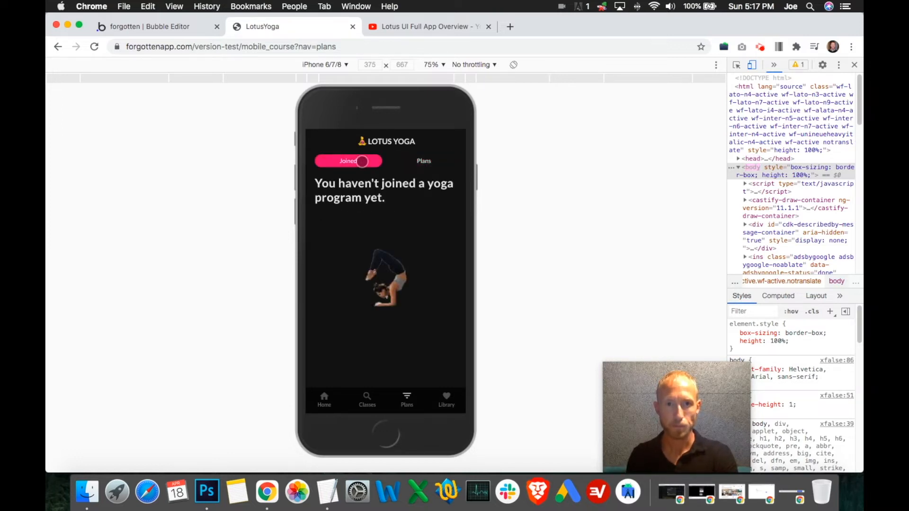
- Open the Essential Asanas Yoga Plan from the Plans list and join the program
{"action": "left_click", "coordinate": [416, 161]}
{"action": "scroll", "coordinate": [427, 231], "scroll_direction": "down", "scroll_amount": 5}
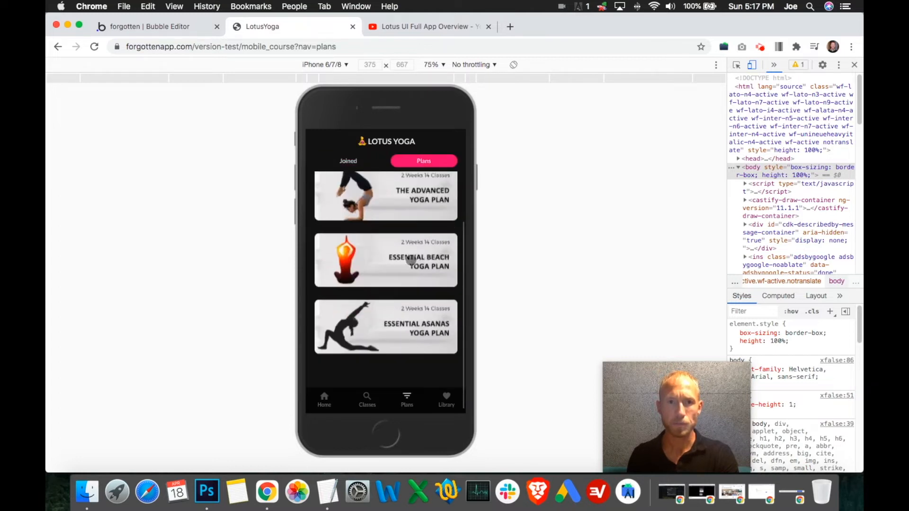
{"action": "left_click", "coordinate": [374, 321]}
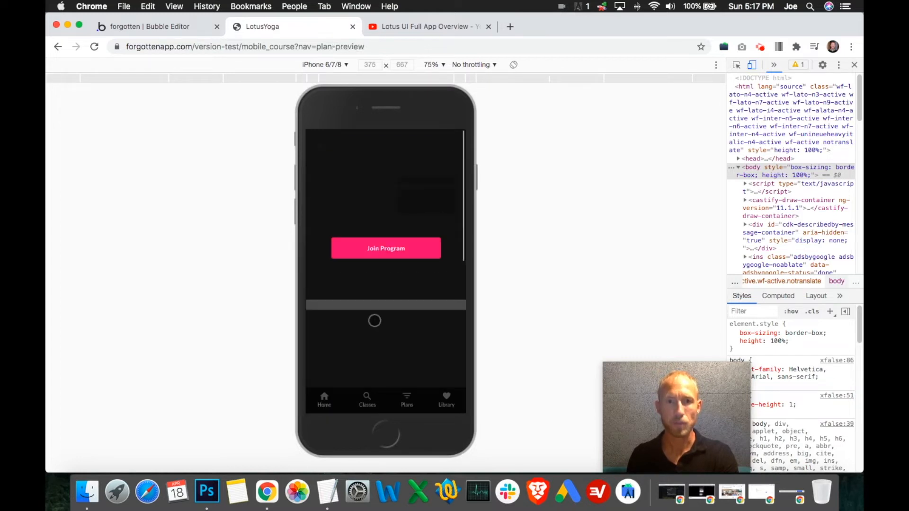
{"action": "left_click", "coordinate": [362, 250]}
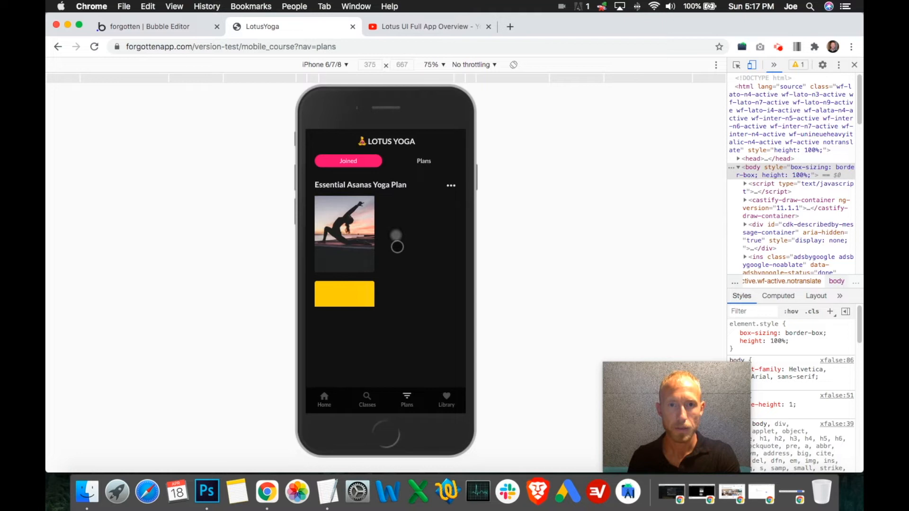
- Compare the Joined and Plans views in the preview, including how the list of plans scrolls
{"action": "left_click", "coordinate": [420, 161]}
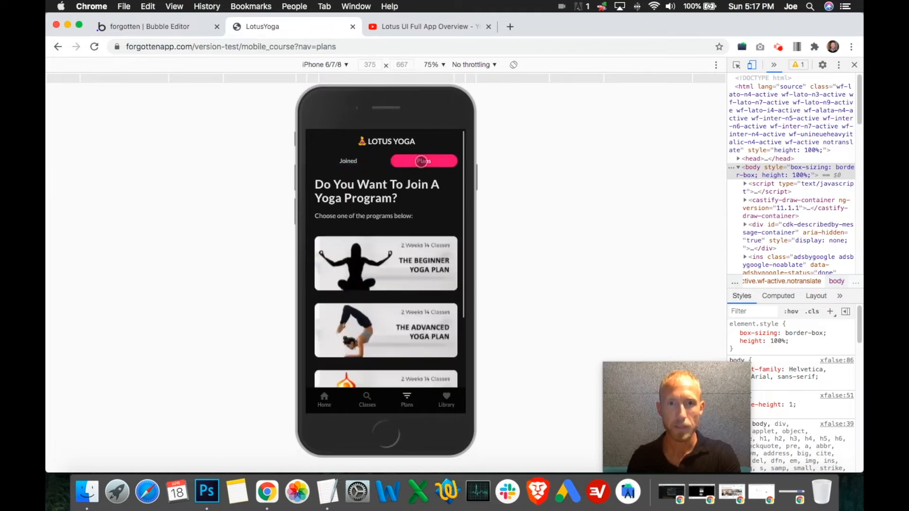
{"action": "left_click", "coordinate": [370, 161]}
{"action": "left_click", "coordinate": [422, 161]}
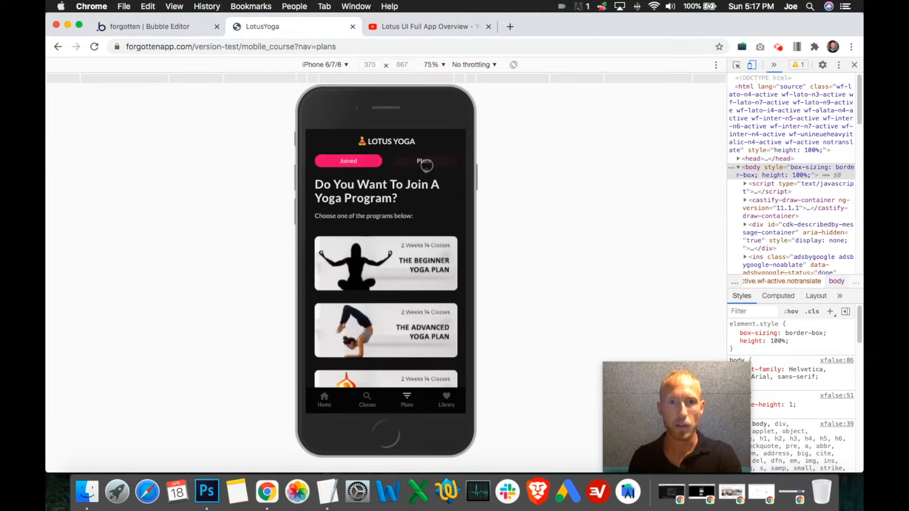
{"action": "scroll", "coordinate": [416, 267], "scroll_direction": "down", "scroll_amount": 5}
{"action": "scroll", "coordinate": [419, 261], "scroll_direction": "up", "scroll_amount": 5}
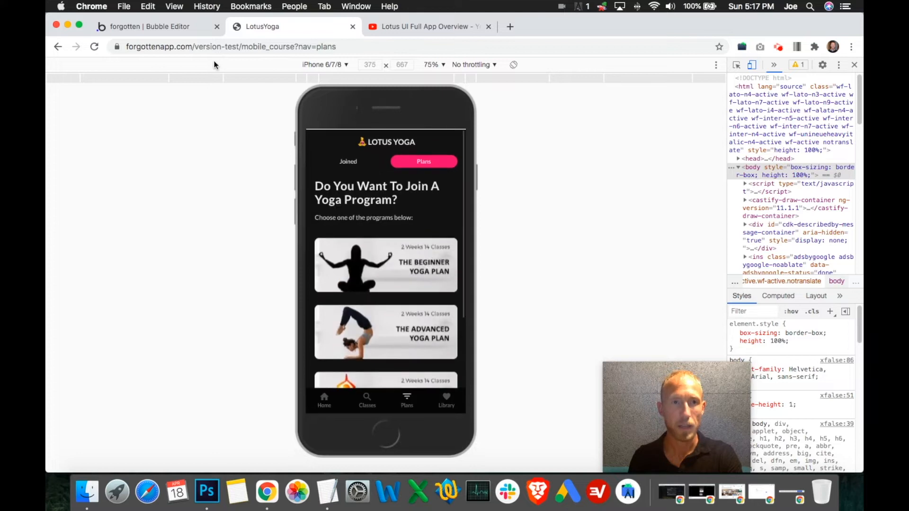
- Return to the Bubble editor, hide Group Joined + Joined, and set Group Find A Plan to collapse its height when hidden
{"action": "left_click", "coordinate": [199, 27]}
{"action": "left_click", "coordinate": [178, 214]}
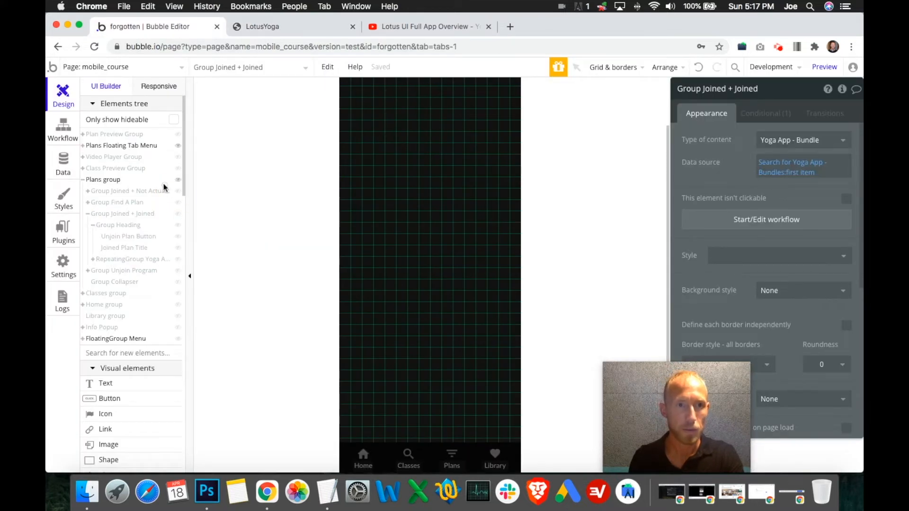
{"action": "left_click", "coordinate": [177, 202]}
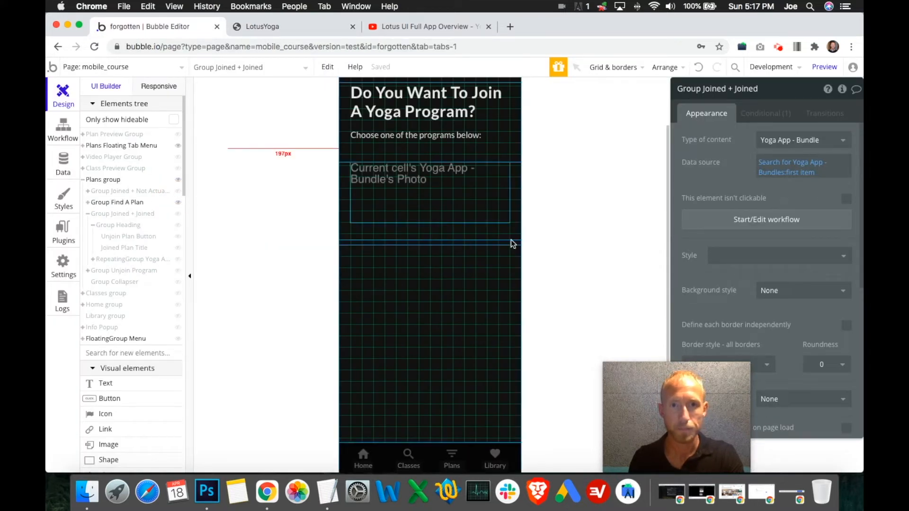
{"action": "scroll", "coordinate": [517, 198], "scroll_direction": "up", "scroll_amount": 2}
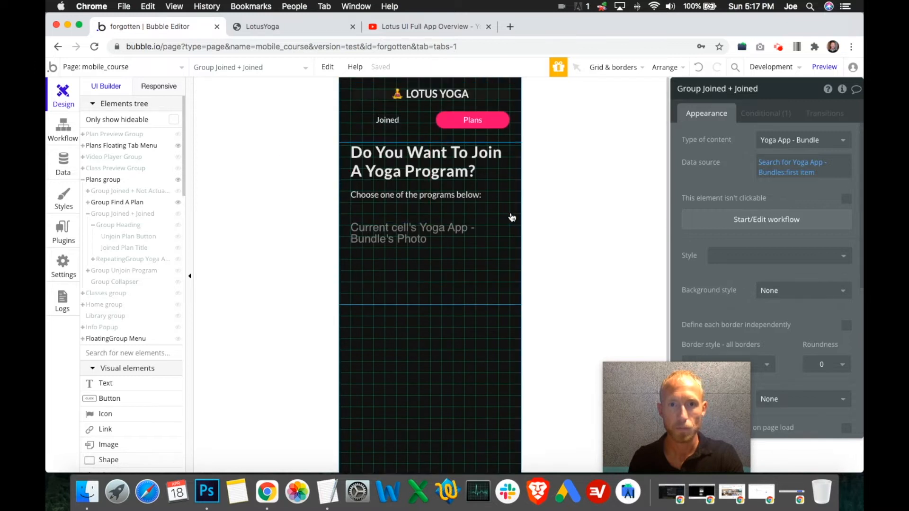
{"action": "left_click", "coordinate": [511, 303]}
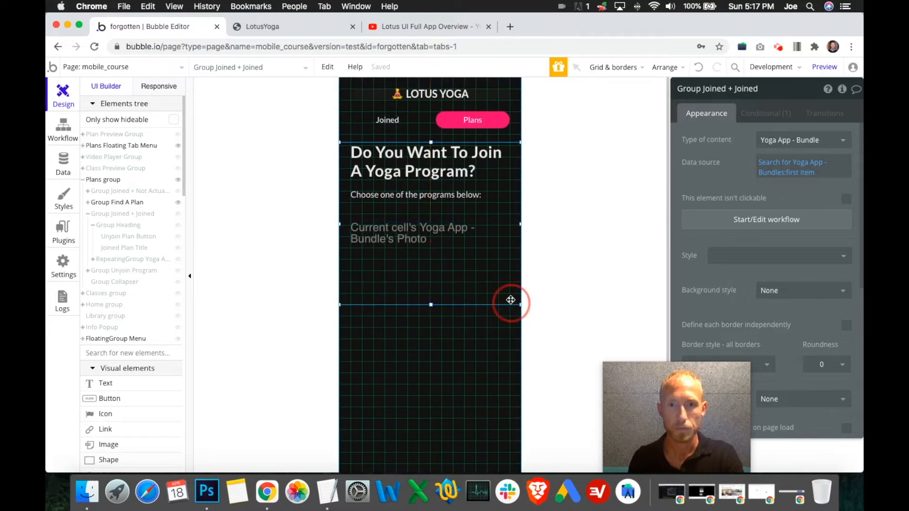
{"action": "scroll", "coordinate": [832, 316], "scroll_direction": "down", "scroll_amount": 5}
{"action": "left_click", "coordinate": [848, 302]}
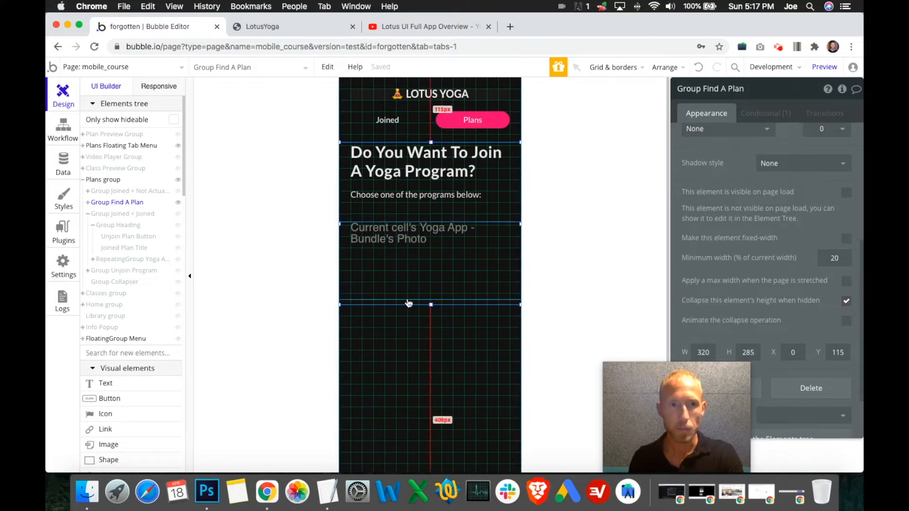
- Inspect the collapse-when-hidden setting of Group Joined + Not Actually Joined, view Group Joined + Joined, and leave the Plans subgroups hidden
{"action": "left_click", "coordinate": [179, 206]}
{"action": "left_click", "coordinate": [178, 191]}
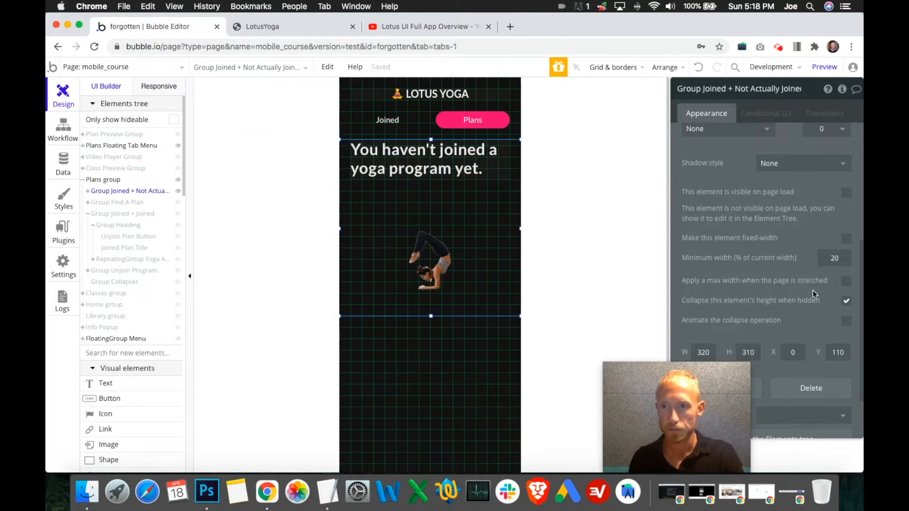
{"action": "left_click", "coordinate": [178, 191]}
{"action": "left_click", "coordinate": [178, 213]}
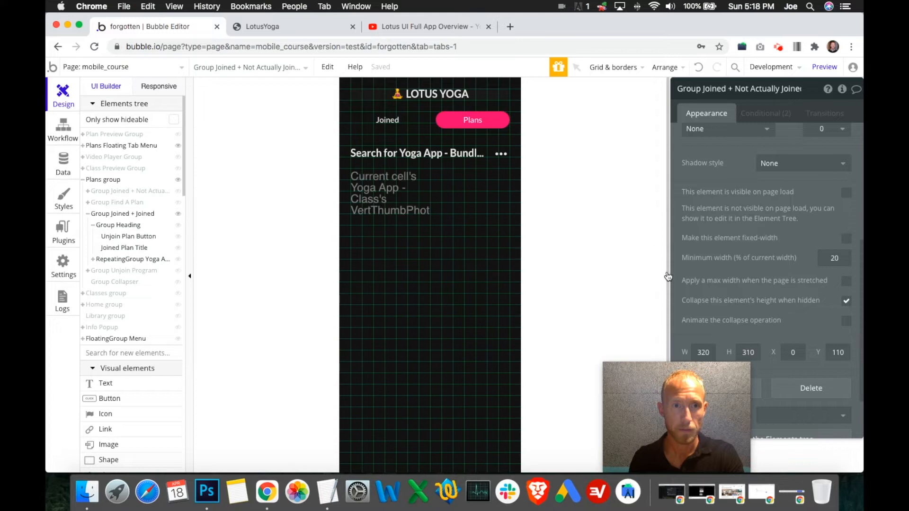
{"action": "left_click", "coordinate": [179, 213]}
- Load the latest version in the LotusYoga preview and check how the joined plan's classes and the Plans list display and scroll
{"action": "left_click", "coordinate": [265, 26]}
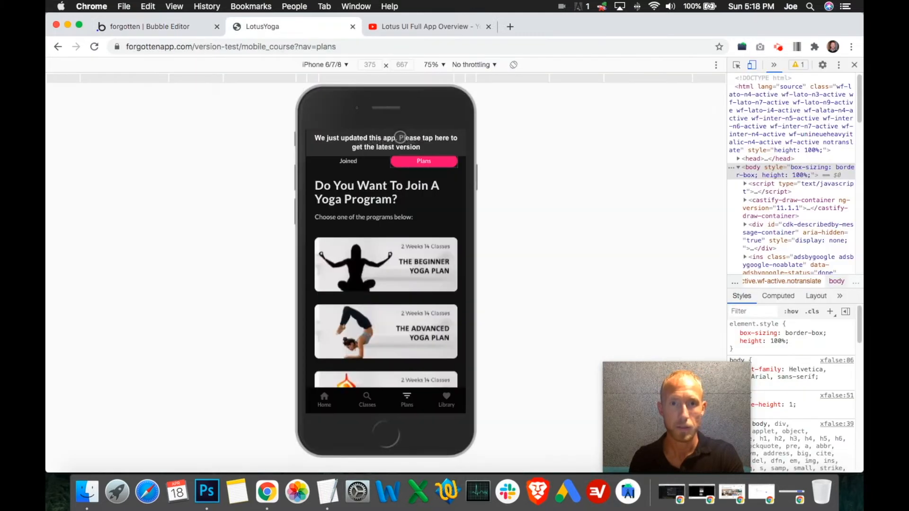
{"action": "left_click", "coordinate": [400, 137]}
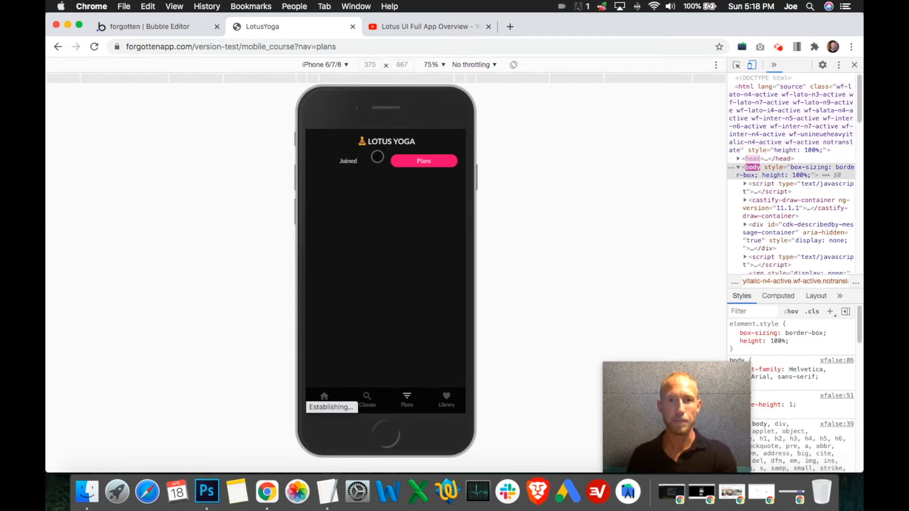
{"action": "left_click", "coordinate": [359, 159]}
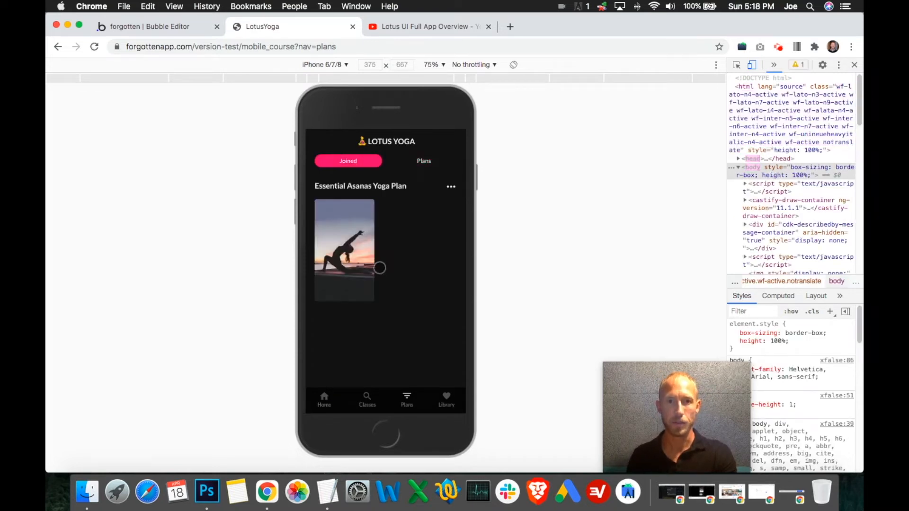
{"action": "scroll", "coordinate": [442, 242], "scroll_direction": "down", "scroll_amount": 2}
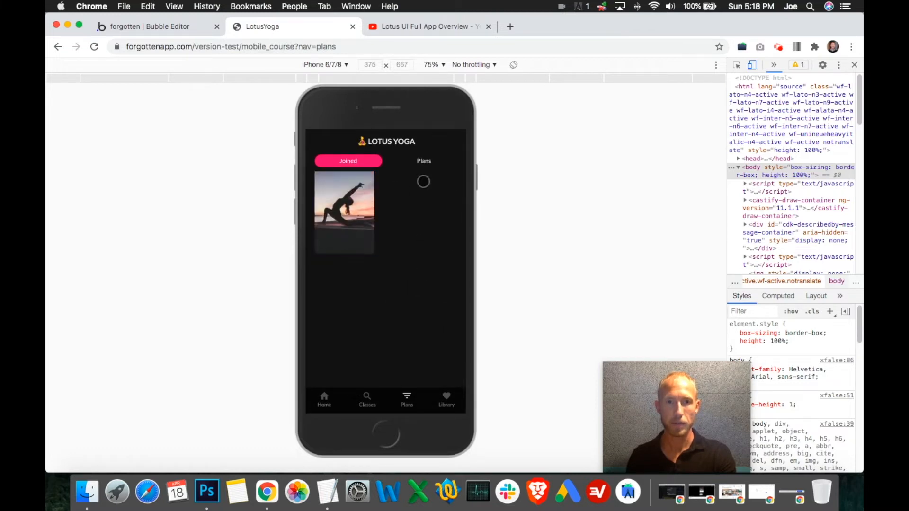
{"action": "left_click", "coordinate": [429, 162]}
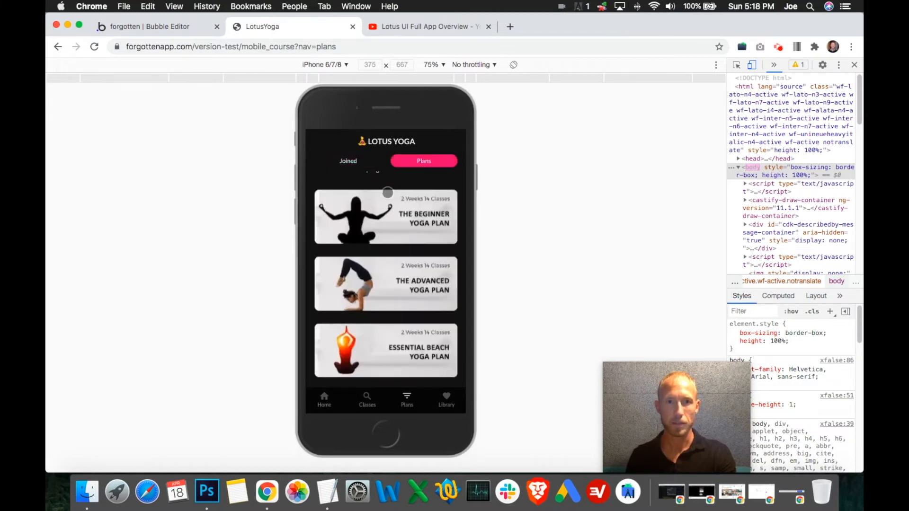
{"action": "scroll", "coordinate": [394, 304], "scroll_direction": "down", "scroll_amount": 3}
{"action": "scroll", "coordinate": [395, 304], "scroll_direction": "up", "scroll_amount": 3}
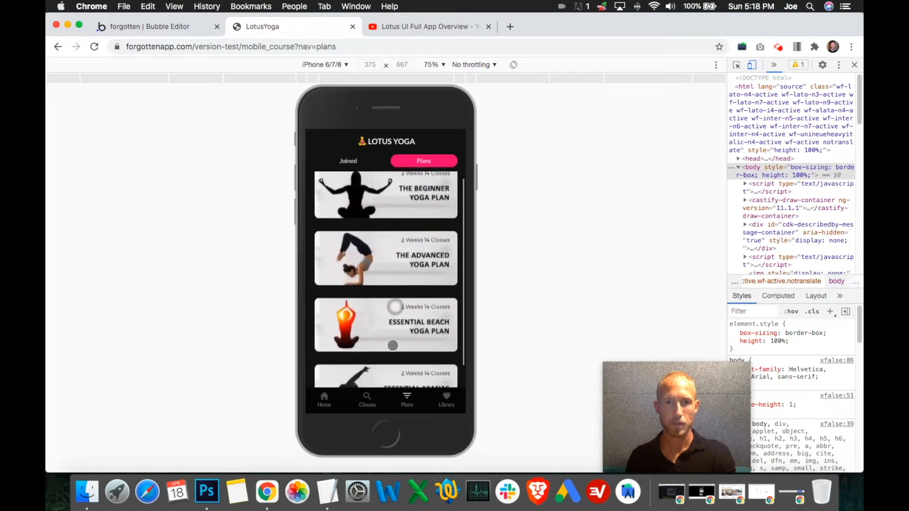
{"action": "left_click", "coordinate": [362, 161]}
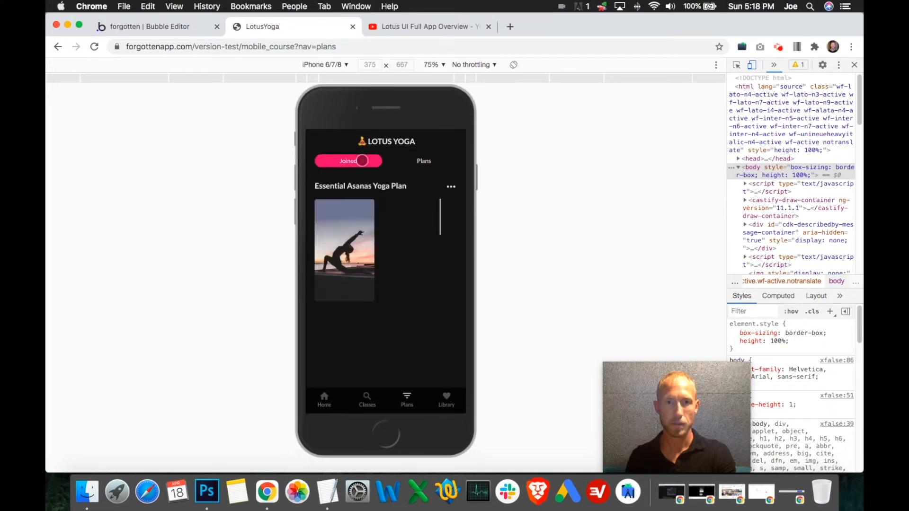
{"action": "scroll", "coordinate": [440, 189], "scroll_direction": "down", "scroll_amount": 2}
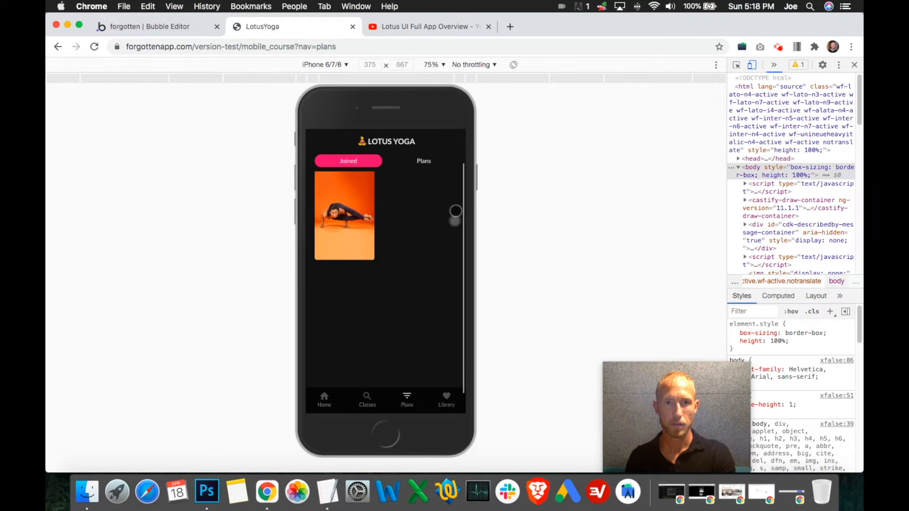
{"action": "left_click_drag", "start_coordinate": [448, 201], "coordinate": [392, 330]}
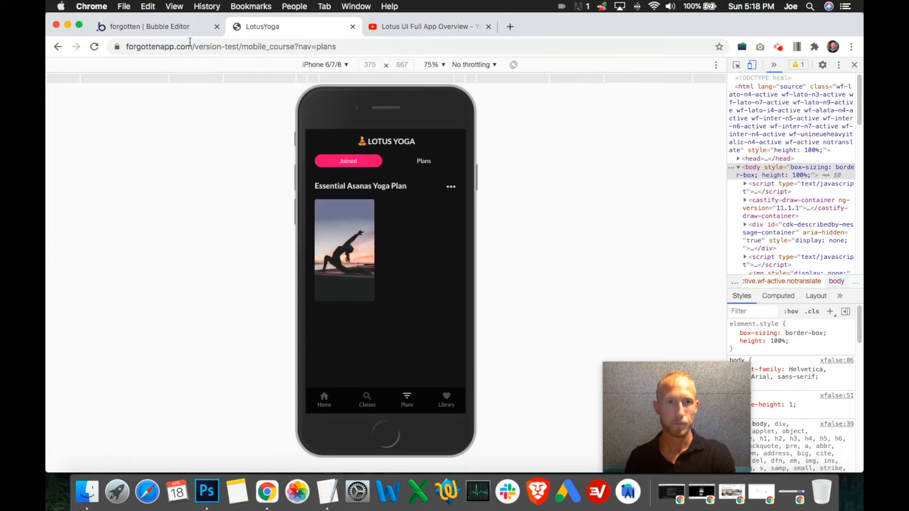
- In the Bubble editor, extend the Yoga App - Class repeating group to 280 px high and move its class image to Y 12
{"action": "left_click", "coordinate": [172, 25]}
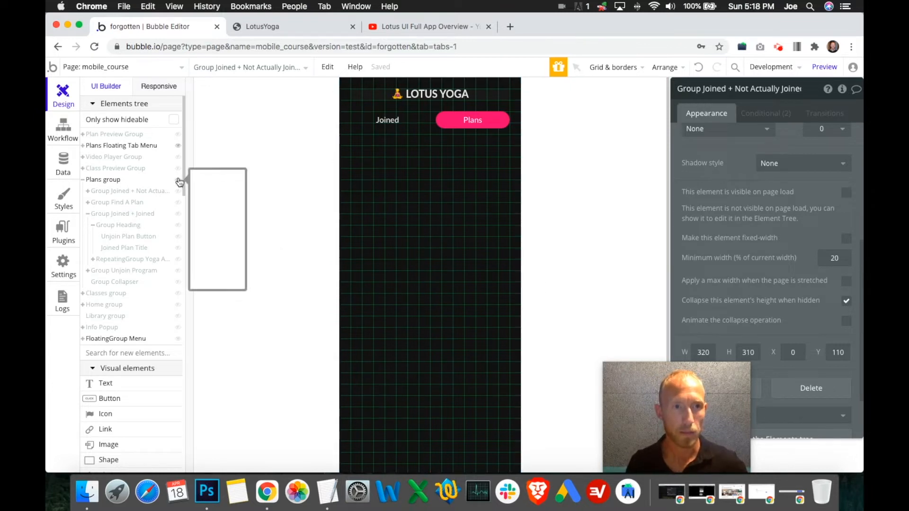
{"action": "mouse_move", "coordinate": [176, 198]}
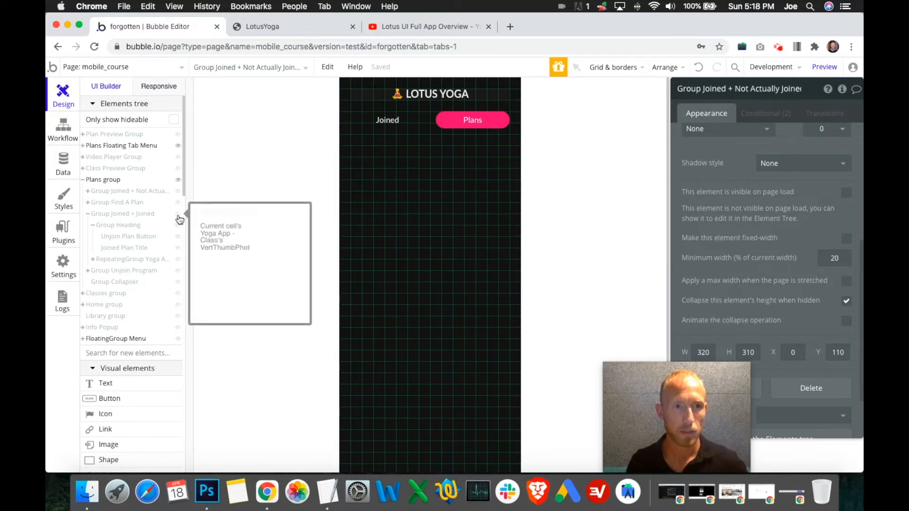
{"action": "left_click", "coordinate": [179, 215]}
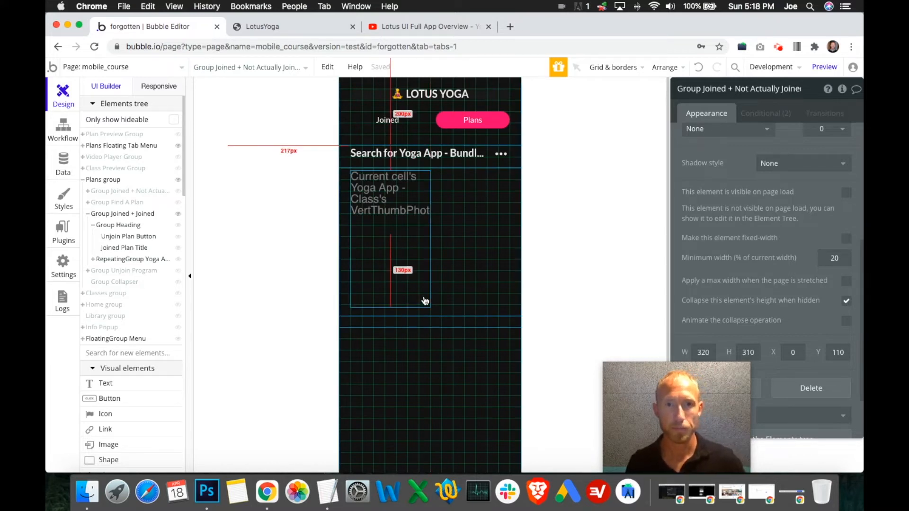
{"action": "left_click", "coordinate": [442, 303]}
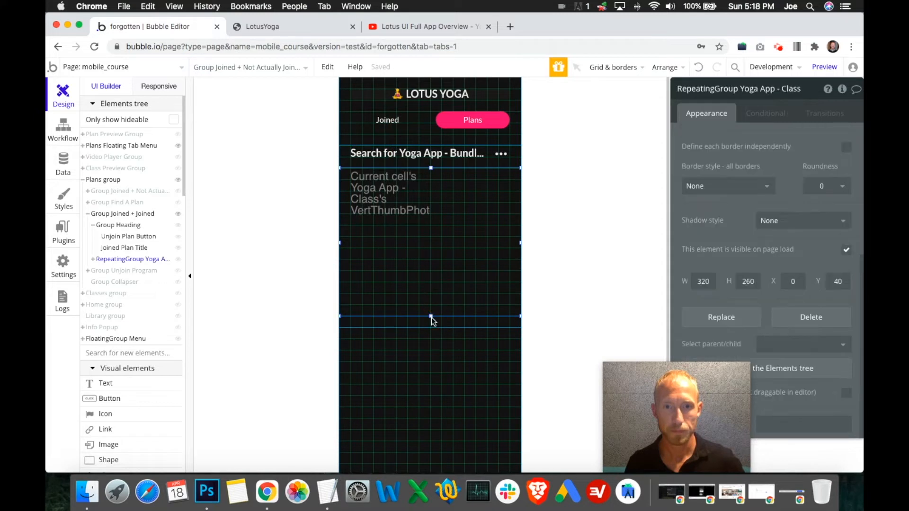
{"action": "left_click_drag", "start_coordinate": [431, 318], "coordinate": [431, 327]}
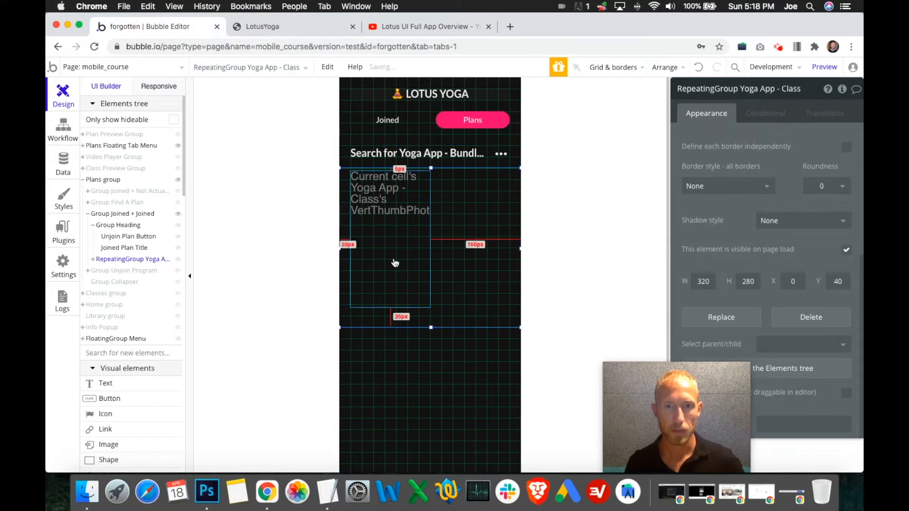
{"action": "left_click", "coordinate": [399, 274]}
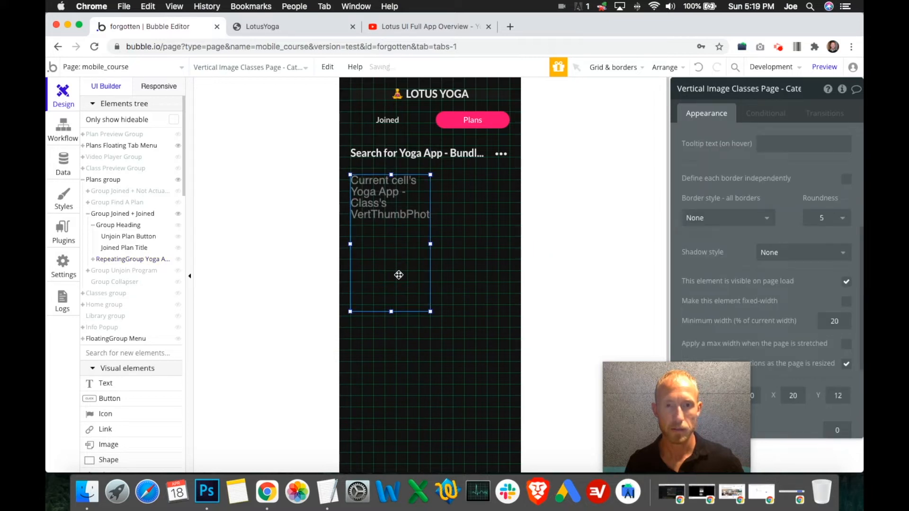
{"action": "left_click", "coordinate": [448, 308]}
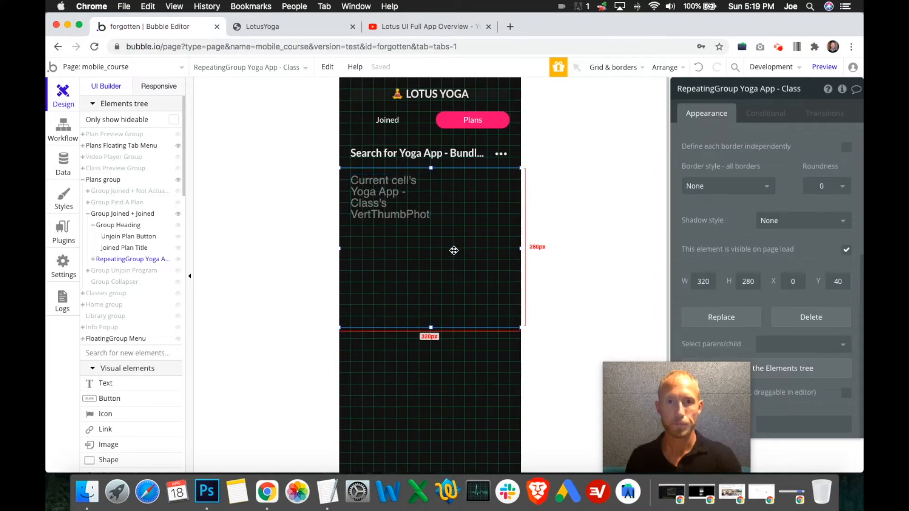
- Recheck the LotusYoga preview by scrolling through the Plans list and opening the Joined view to see the class spacing
{"action": "left_click", "coordinate": [297, 28]}
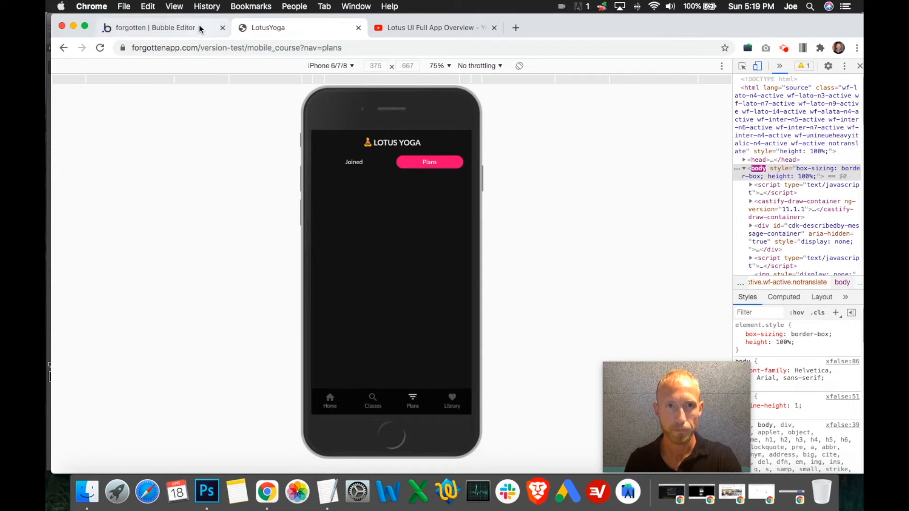
{"action": "left_click", "coordinate": [418, 163]}
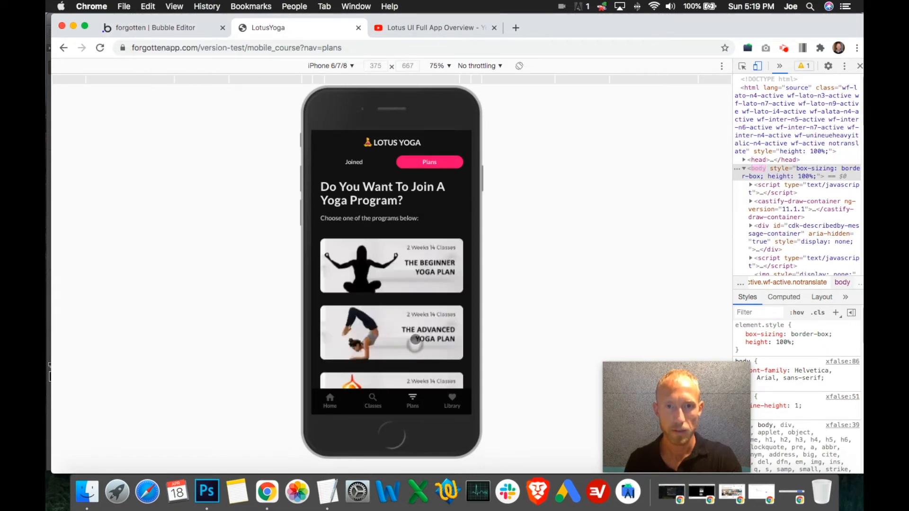
{"action": "scroll", "coordinate": [414, 334], "scroll_direction": "down", "scroll_amount": 3}
{"action": "scroll", "coordinate": [416, 318], "scroll_direction": "up", "scroll_amount": 5}
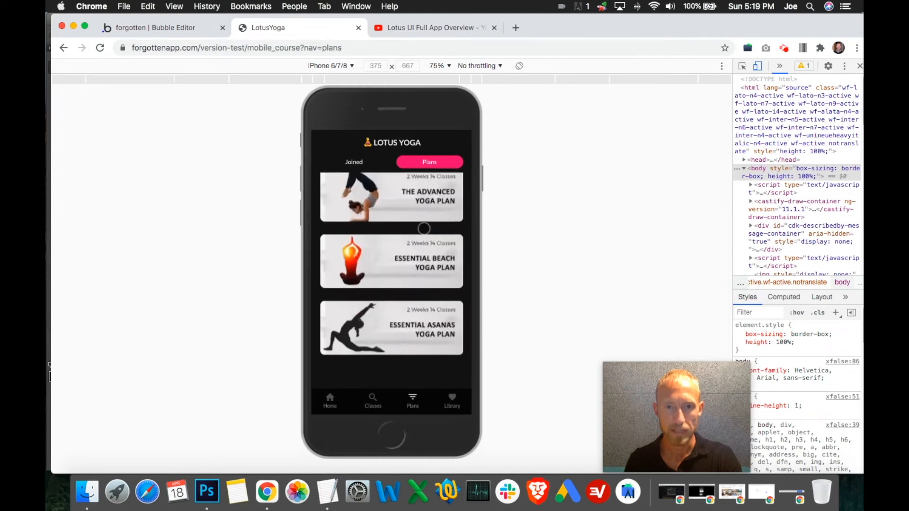
{"action": "scroll", "coordinate": [421, 265], "scroll_direction": "down", "scroll_amount": 5}
{"action": "scroll", "coordinate": [420, 240], "scroll_direction": "up", "scroll_amount": 5}
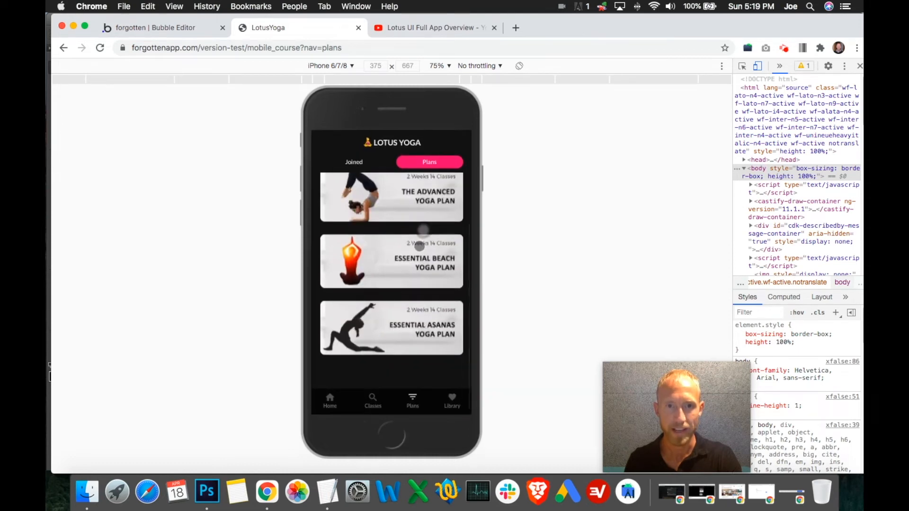
{"action": "left_click", "coordinate": [364, 162]}
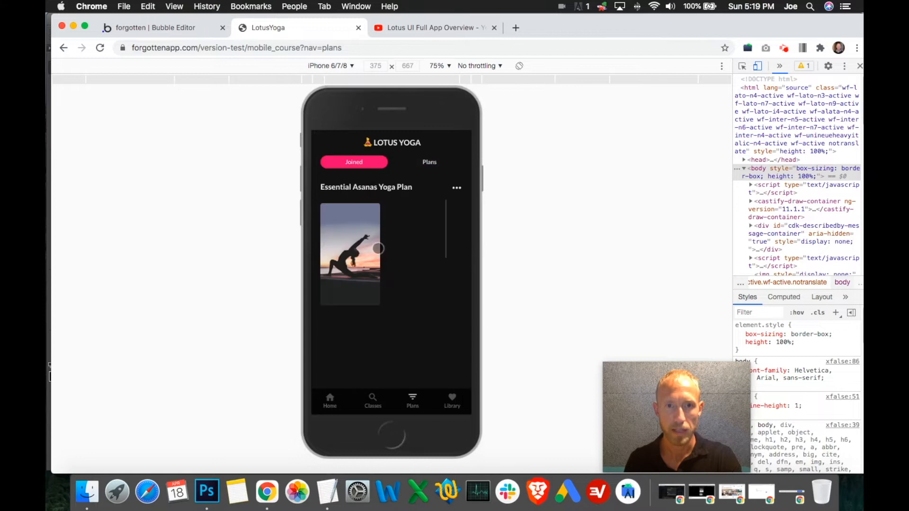
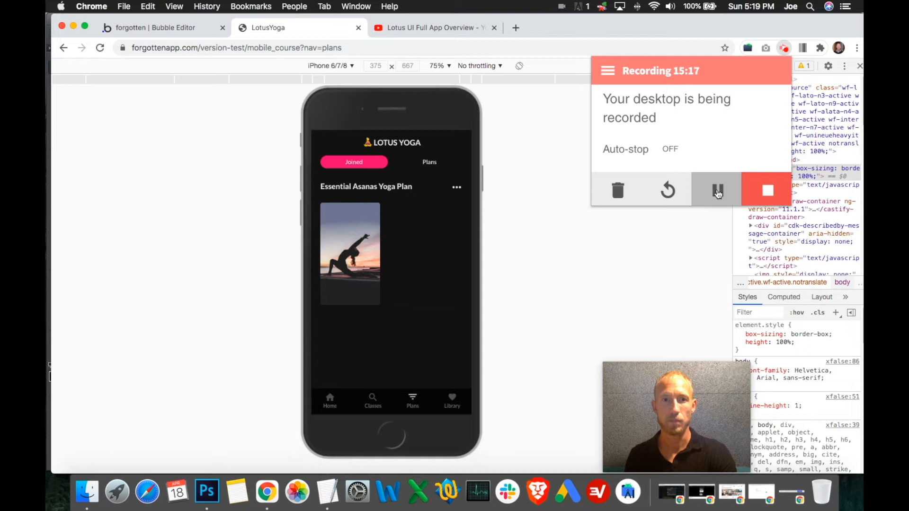
{"action": "left_click", "coordinate": [718, 192]}
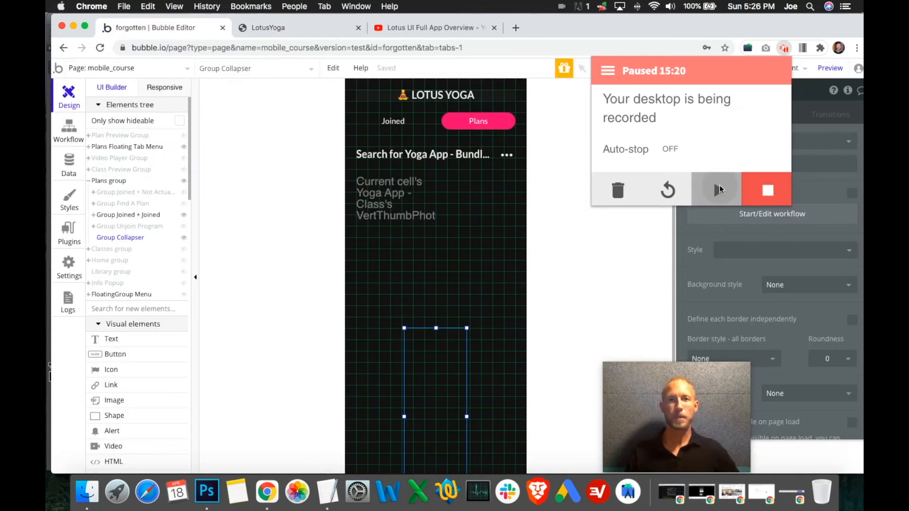
{"action": "left_click", "coordinate": [720, 190]}
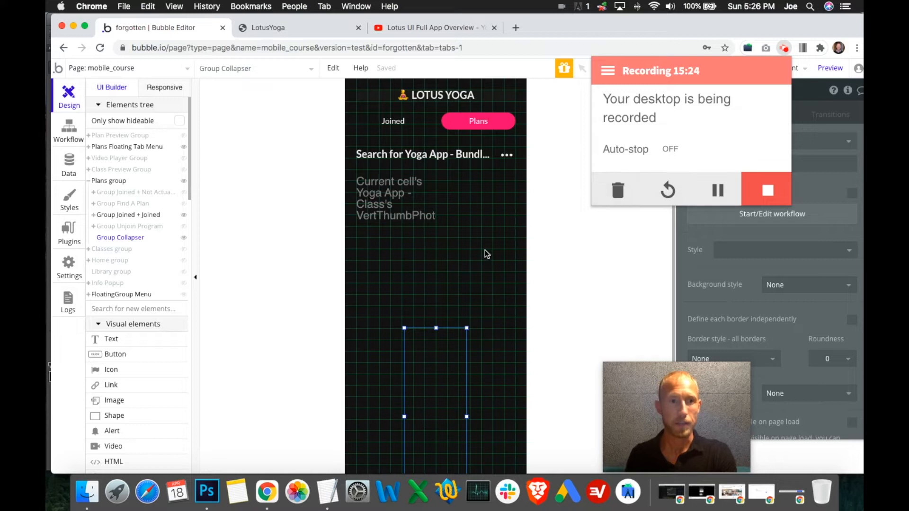
{"action": "left_click", "coordinate": [646, 243]}
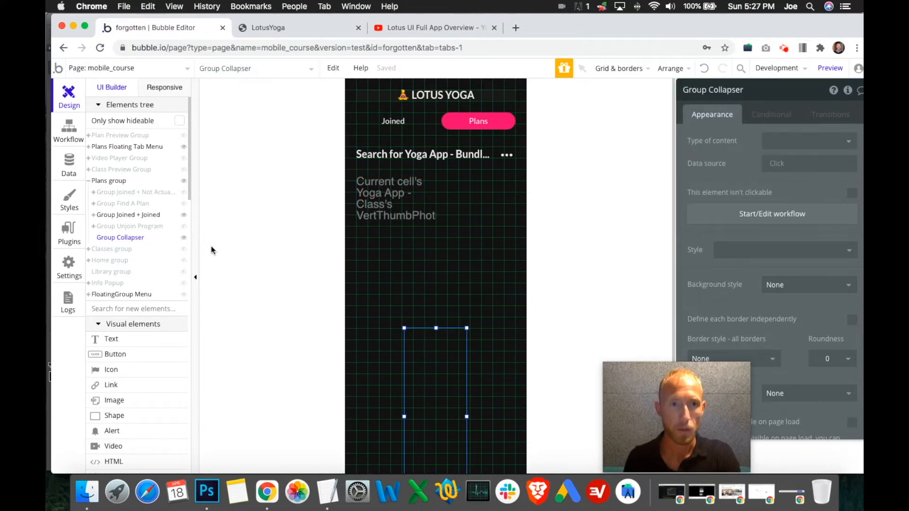
- Hide Group Collapser and Group Joined + Joined, and inspect the height and Y position of Group Joined + Not Actually Joined
{"action": "left_click", "coordinate": [184, 238]}
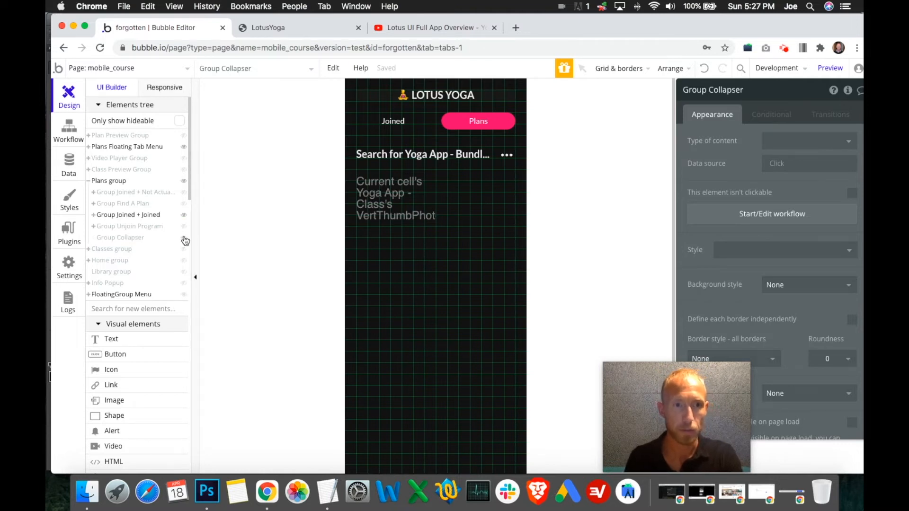
{"action": "left_click", "coordinate": [184, 215]}
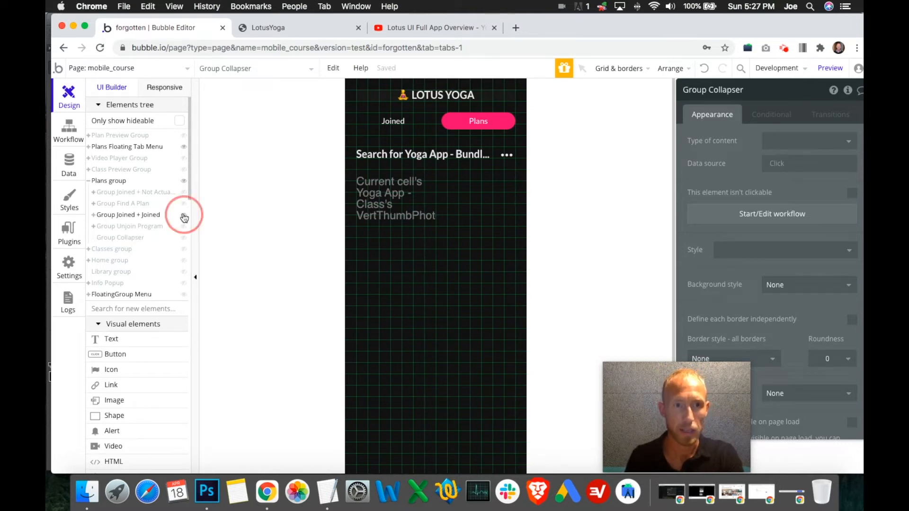
{"action": "left_click", "coordinate": [184, 192]}
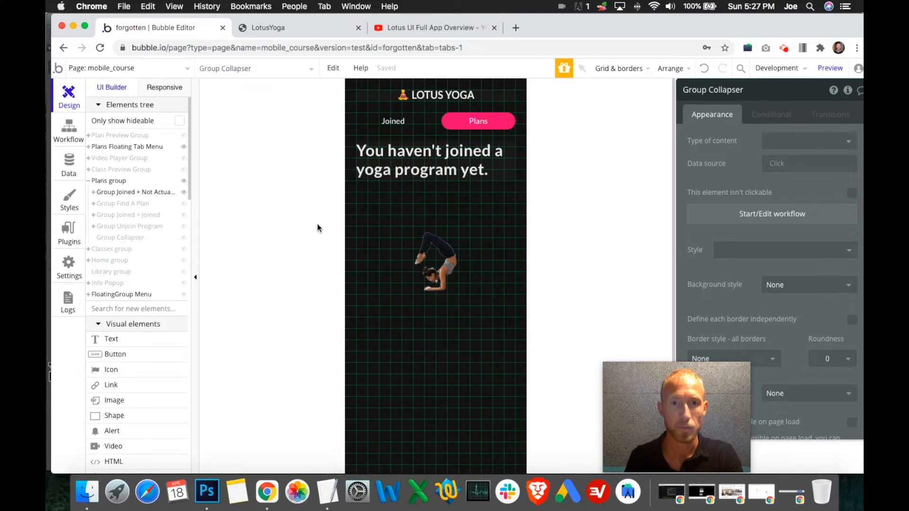
{"action": "left_click", "coordinate": [372, 235]}
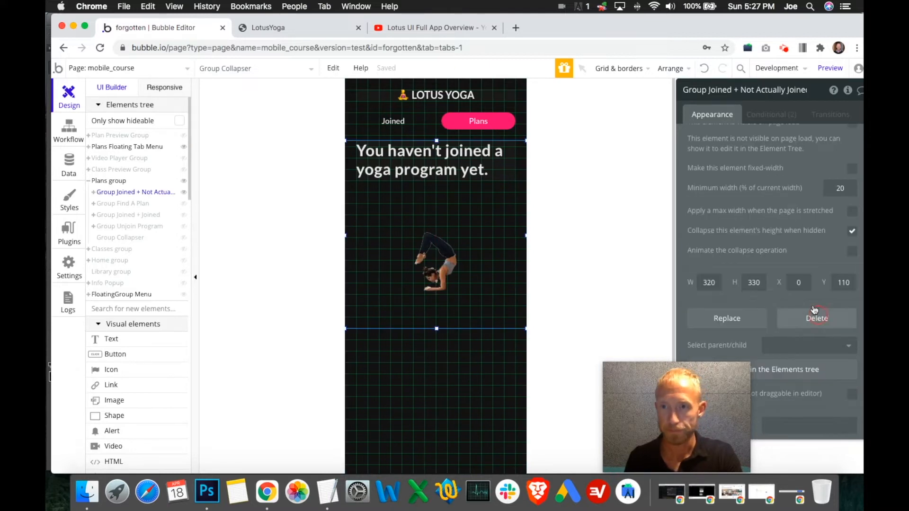
{"action": "double_click", "coordinate": [754, 283]}
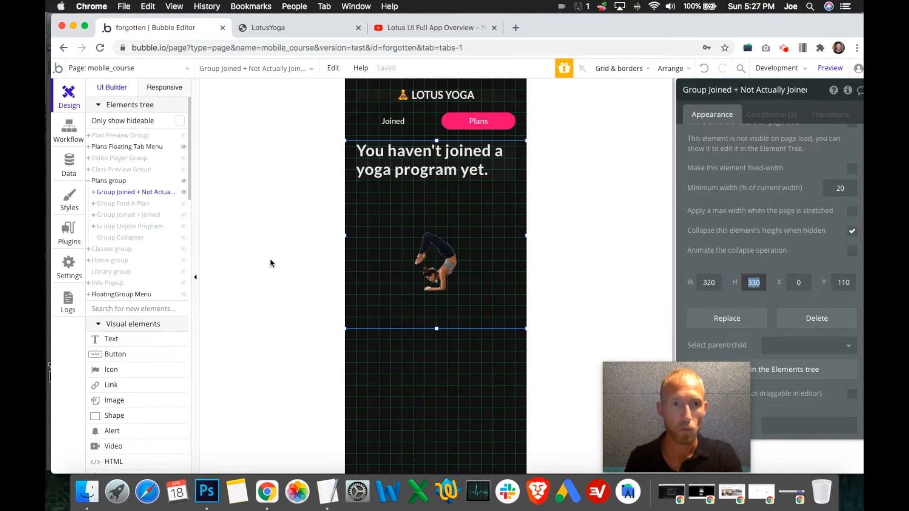
{"action": "left_click", "coordinate": [183, 193]}
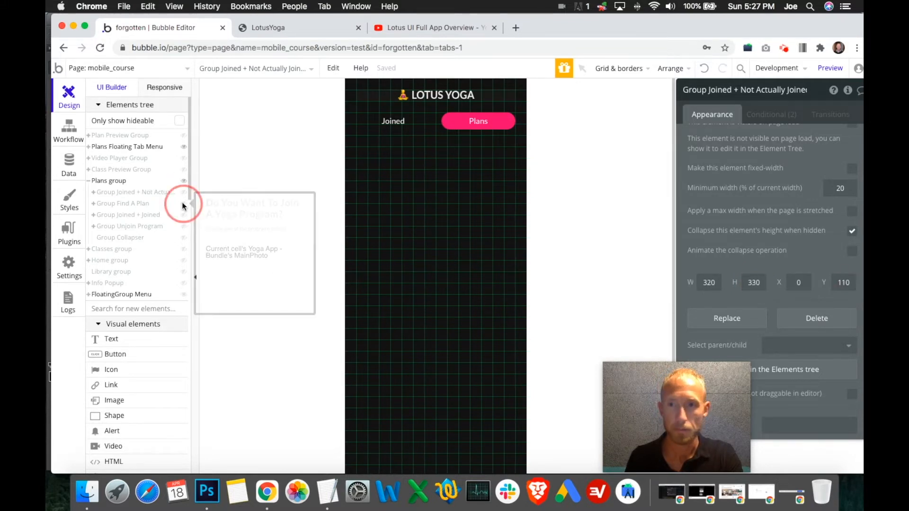
- Compare the height and Y position of Group Find A Plan with those of Group Joined + Not Actually Joined, leaving both hidden
{"action": "left_click", "coordinate": [183, 203]}
{"action": "left_click", "coordinate": [446, 256]}
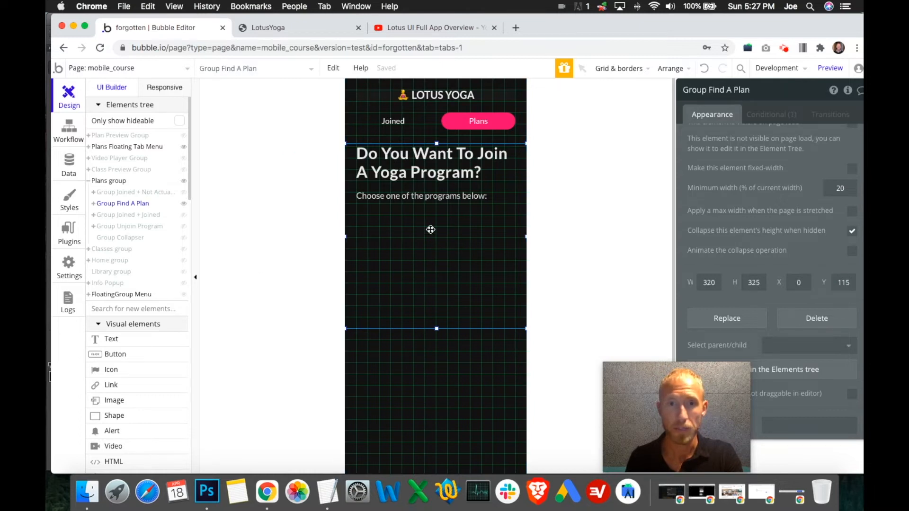
{"action": "left_click", "coordinate": [183, 203]}
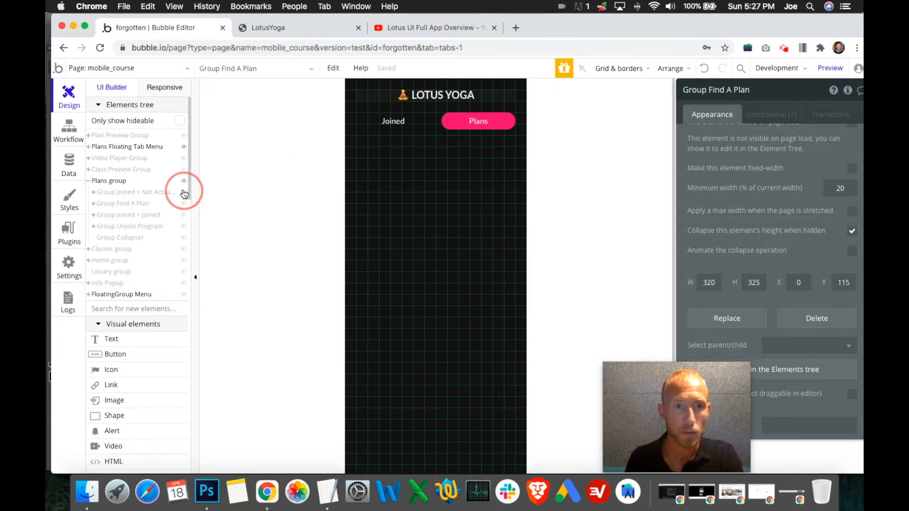
{"action": "left_click", "coordinate": [184, 192]}
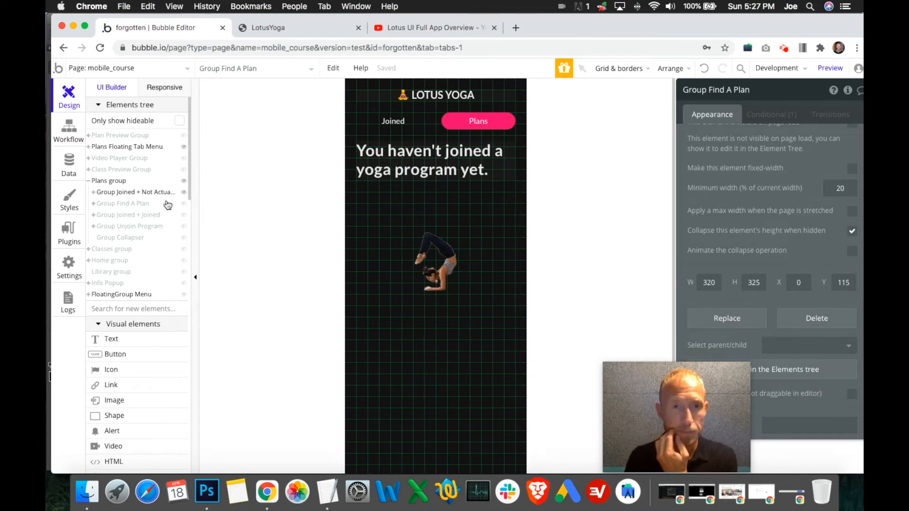
{"action": "left_click", "coordinate": [355, 269]}
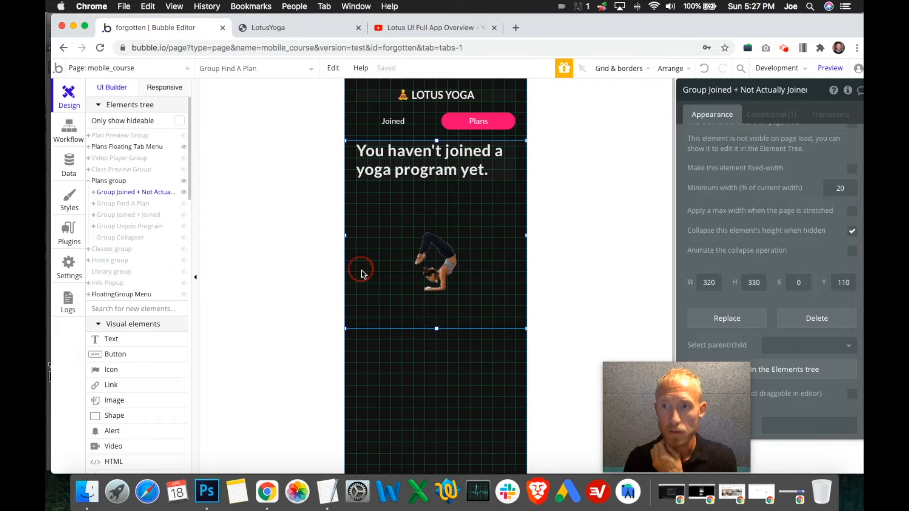
{"action": "left_click", "coordinate": [184, 193]}
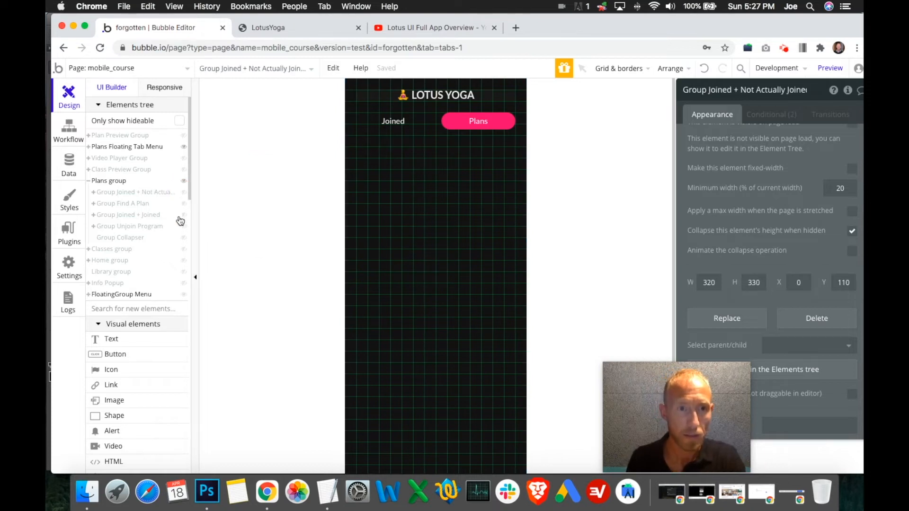
- Show Group Joined + Joined, set its Y position to 110, and hide it again
{"action": "left_click", "coordinate": [184, 214]}
{"action": "left_click", "coordinate": [347, 255]}
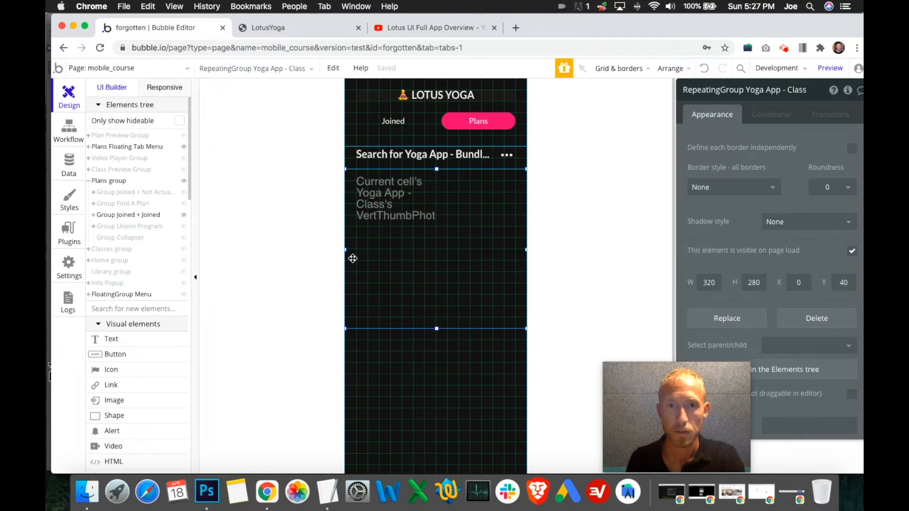
{"action": "left_click", "coordinate": [355, 166]}
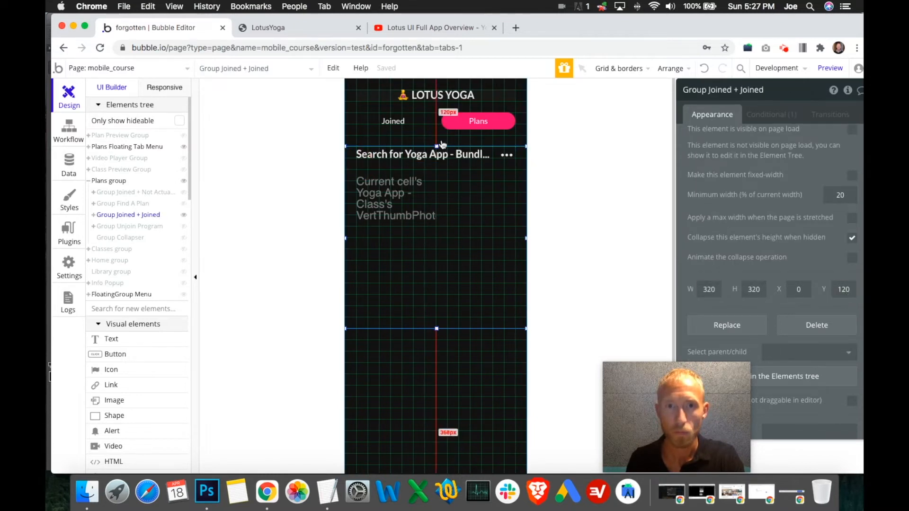
{"action": "scroll", "coordinate": [796, 301], "scroll_direction": "up", "scroll_amount": 5}
{"action": "scroll", "coordinate": [795, 300], "scroll_direction": "down", "scroll_amount": 3}
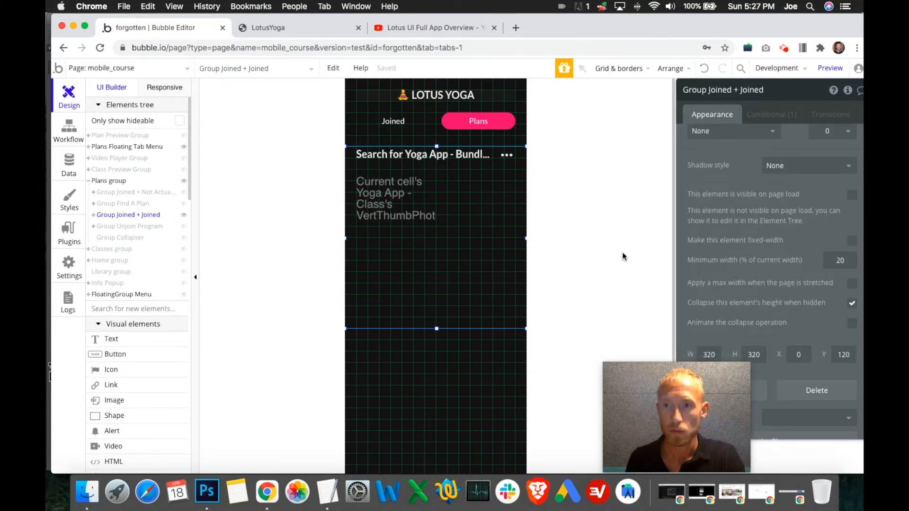
{"action": "scroll", "coordinate": [833, 294], "scroll_direction": "down", "scroll_amount": 2}
{"action": "left_click", "coordinate": [846, 282]}
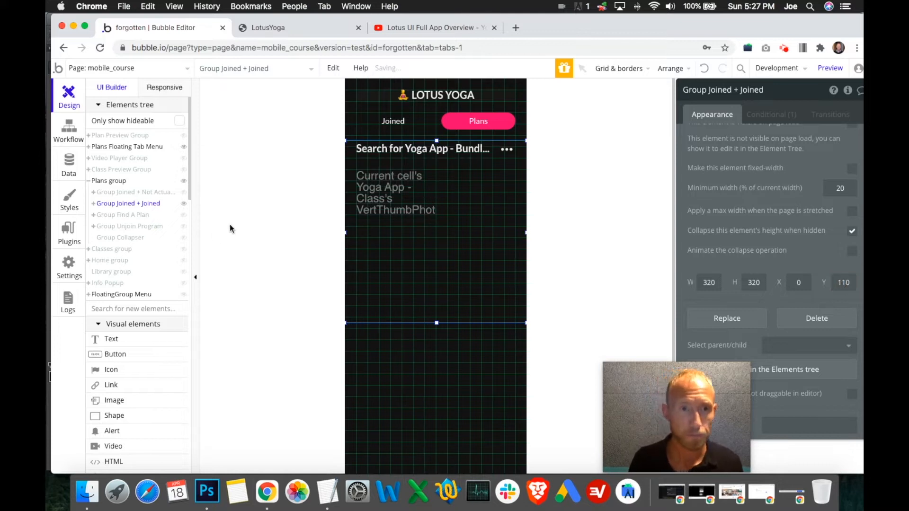
{"action": "left_click", "coordinate": [184, 204]}
- Check Group Find A Plan's position, set Group Joined + Joined's Y position to 115, and hide both groups
{"action": "left_click", "coordinate": [183, 214]}
{"action": "left_click", "coordinate": [355, 167]}
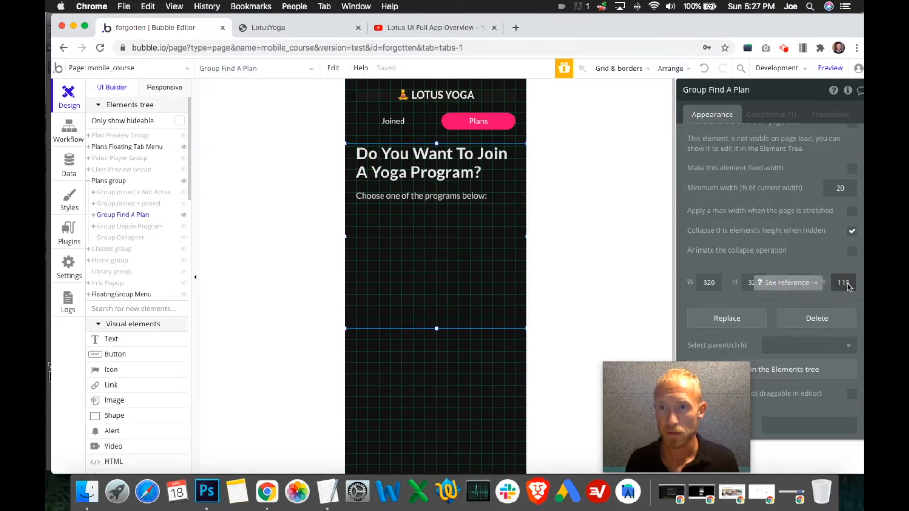
{"action": "left_click", "coordinate": [184, 215]}
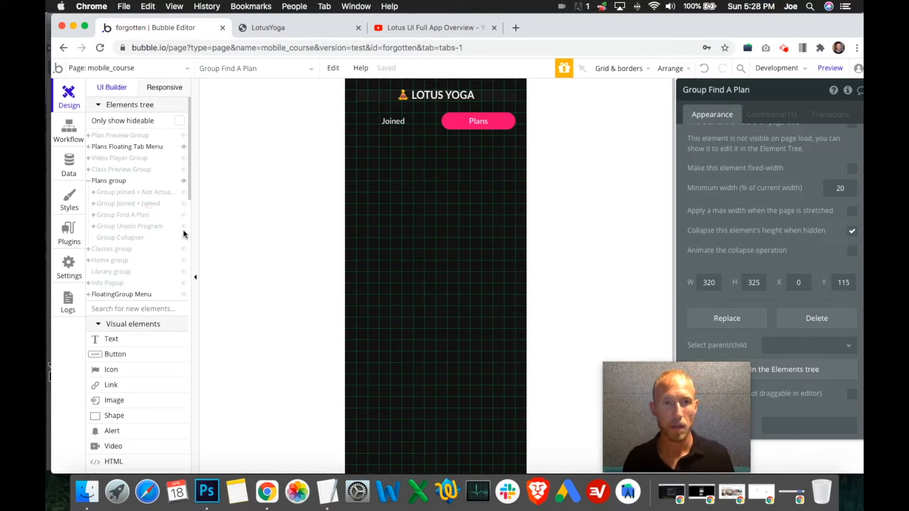
{"action": "left_click", "coordinate": [157, 204]}
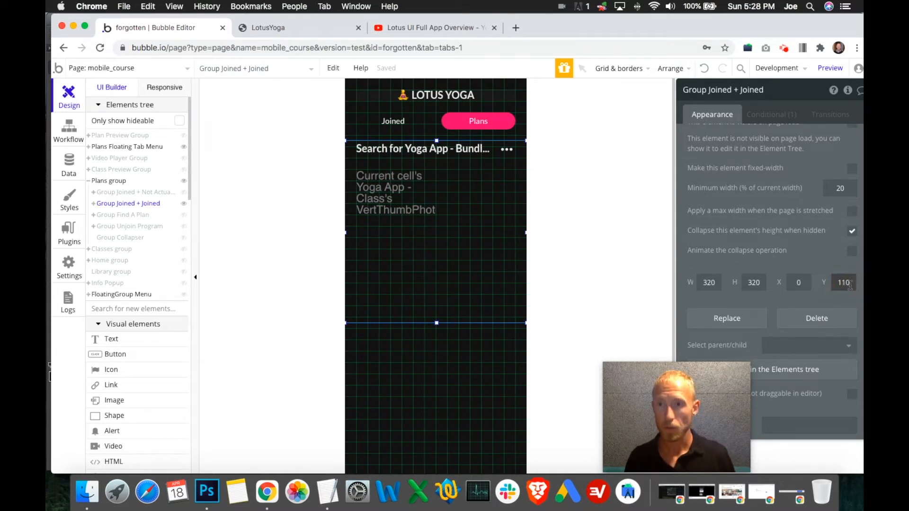
{"action": "type", "text": "5"}
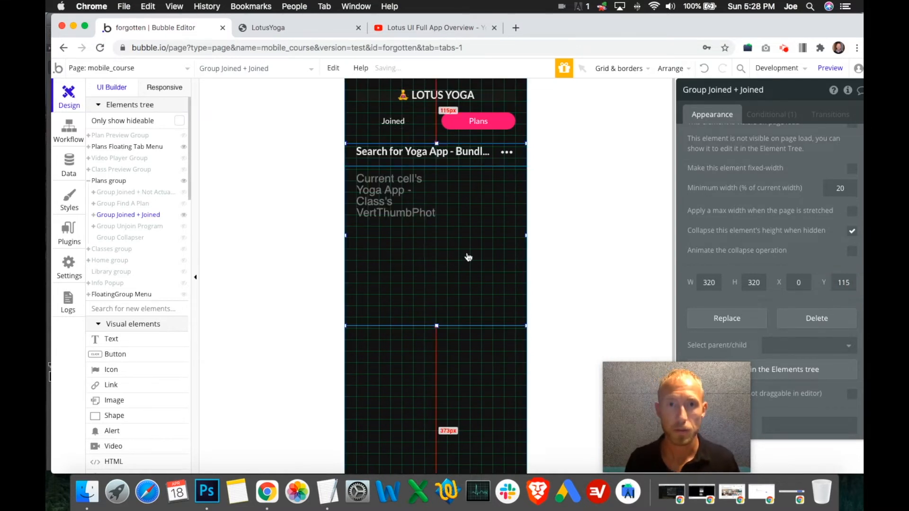
{"action": "left_click", "coordinate": [185, 218]}
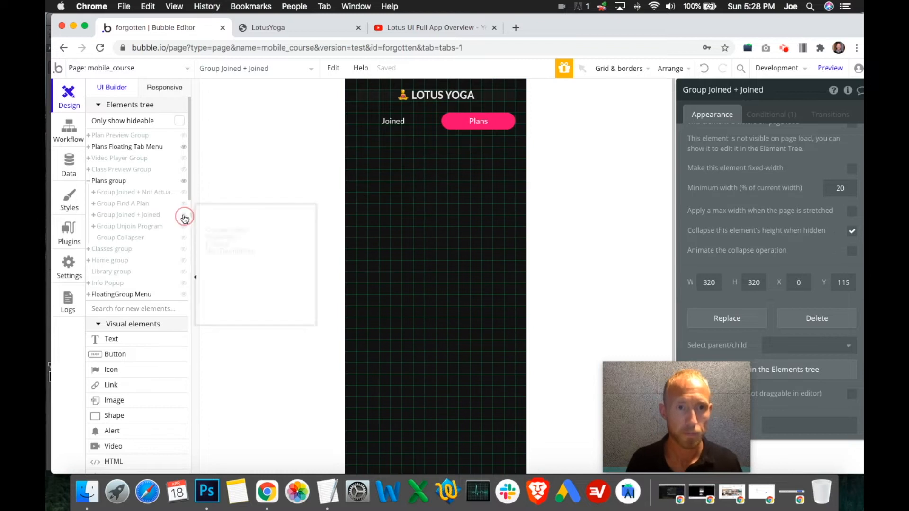
- Check Group Find A Plan's height, set Group Joined + Joined's height to 325 px, and leave both groups hidden
{"action": "left_click", "coordinate": [184, 204]}
{"action": "left_click", "coordinate": [348, 190]}
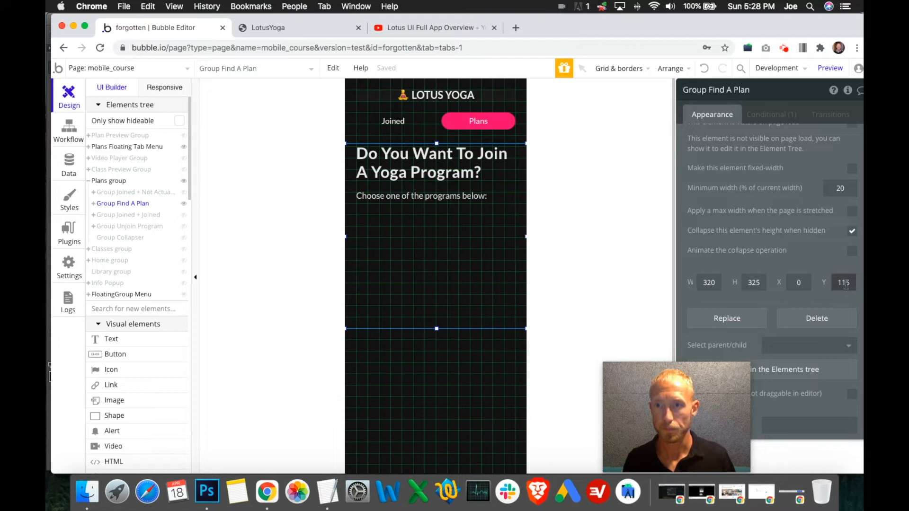
{"action": "left_click", "coordinate": [752, 283]}
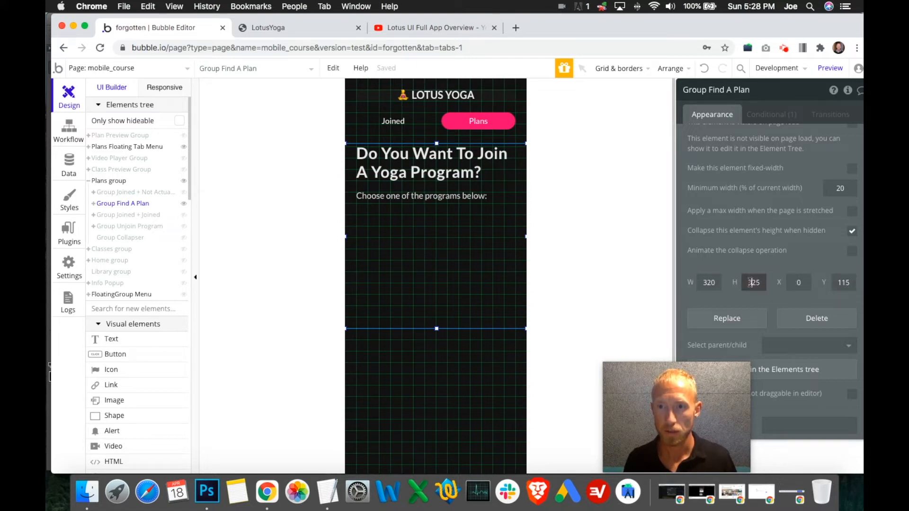
{"action": "left_click", "coordinate": [349, 177]}
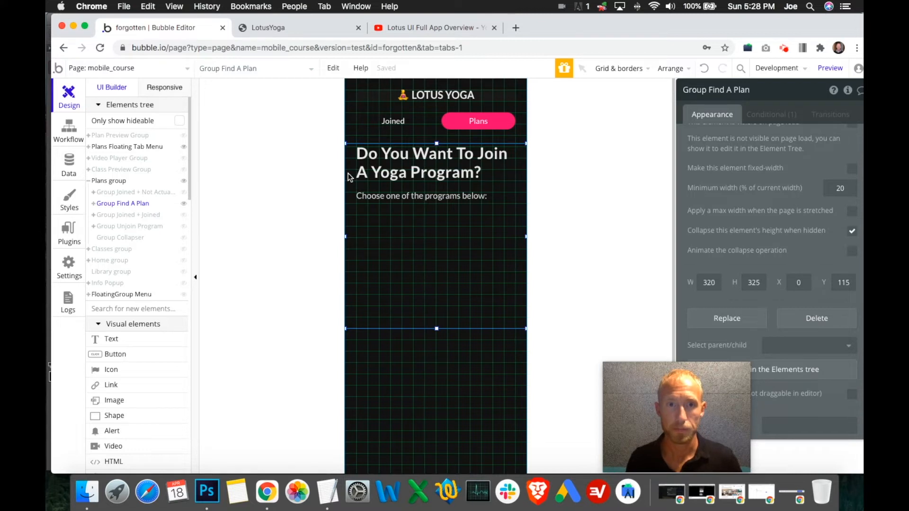
{"action": "left_click", "coordinate": [183, 207]}
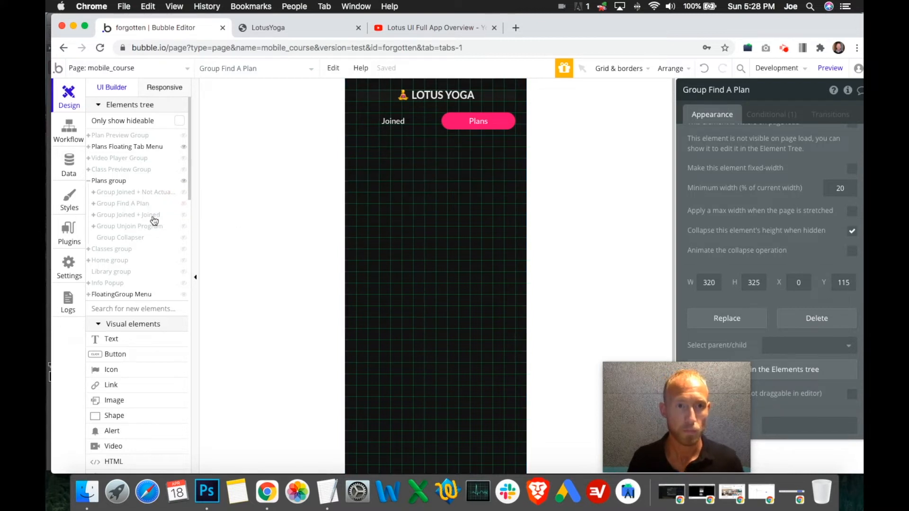
{"action": "left_click", "coordinate": [349, 160]}
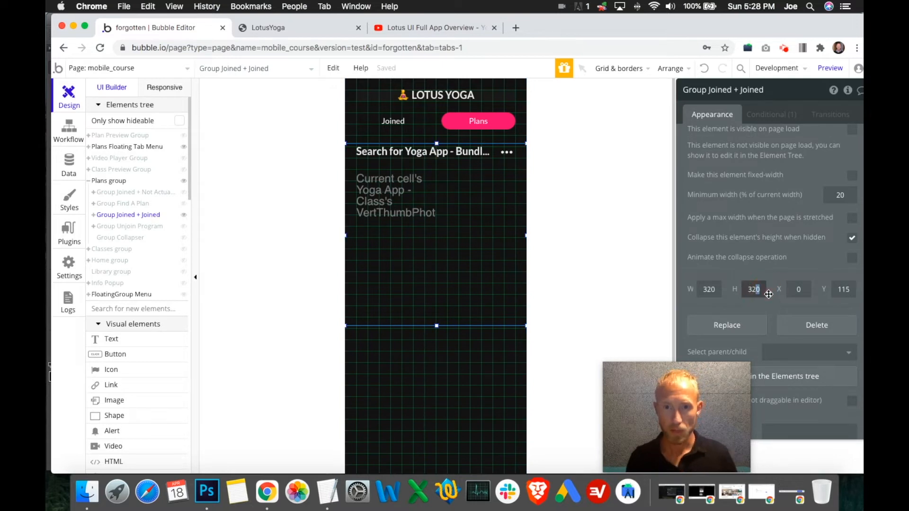
{"action": "type", "text": "5"}
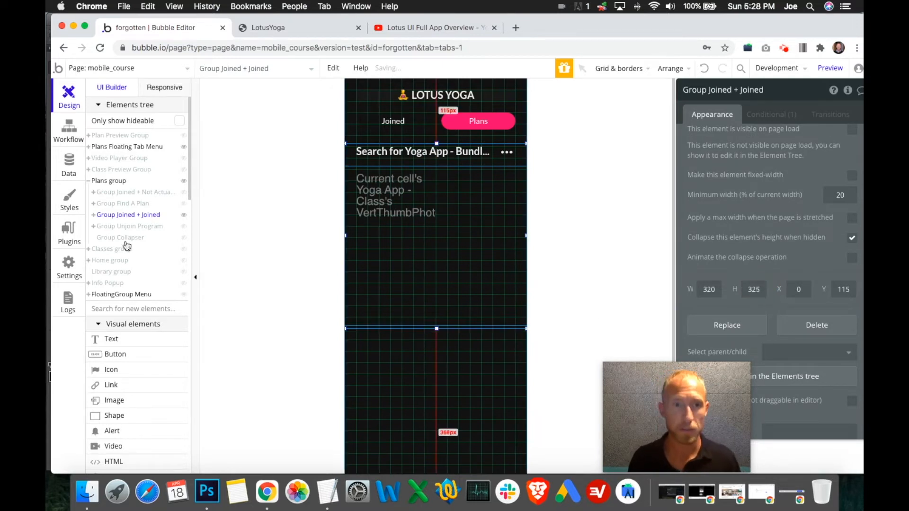
{"action": "left_click", "coordinate": [184, 214]}
- Set Group Joined + Not Actually Joined to Y 115 and a height of 325 px, with Group Unjoin Program hidden
{"action": "left_click", "coordinate": [185, 227]}
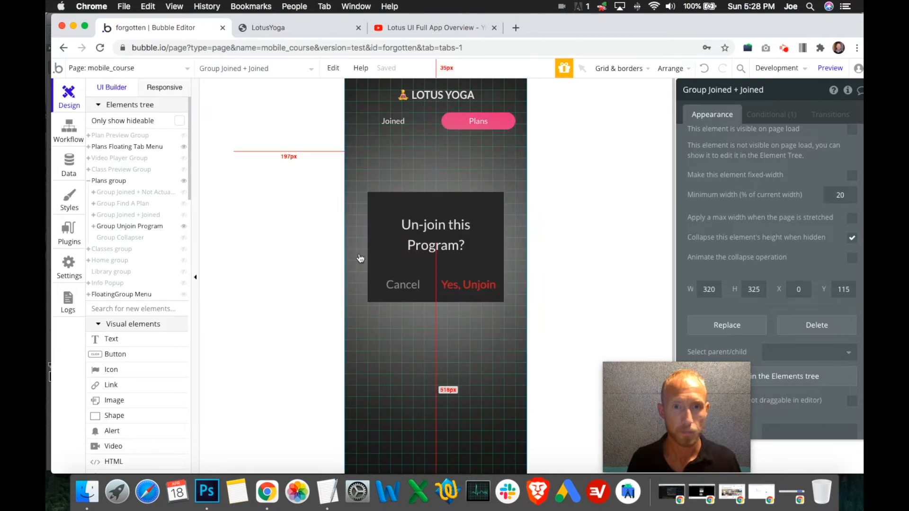
{"action": "left_click", "coordinate": [184, 227]}
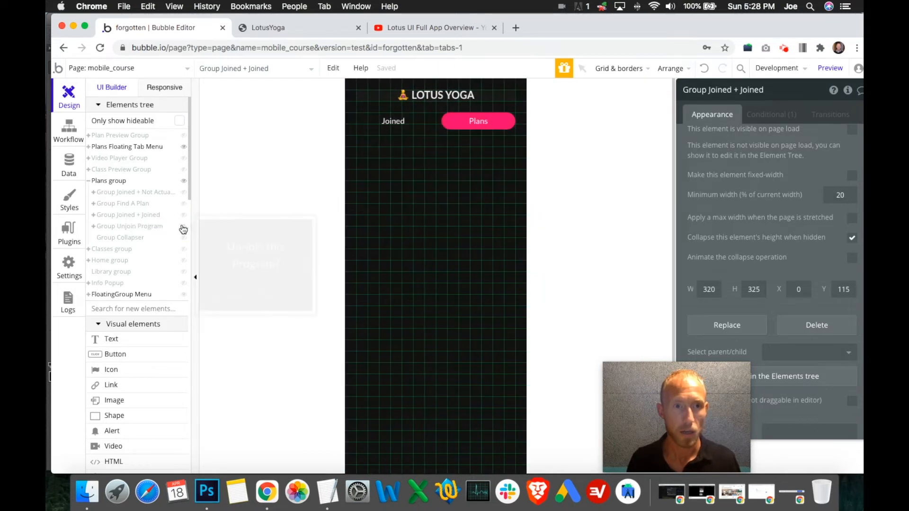
{"action": "left_click", "coordinate": [184, 192]}
{"action": "left_click", "coordinate": [349, 235]}
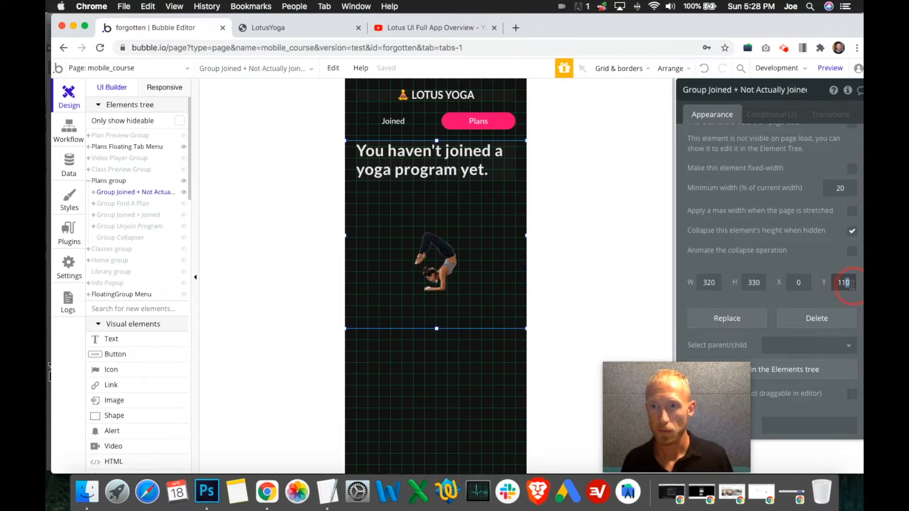
{"action": "type", "text": "5"}
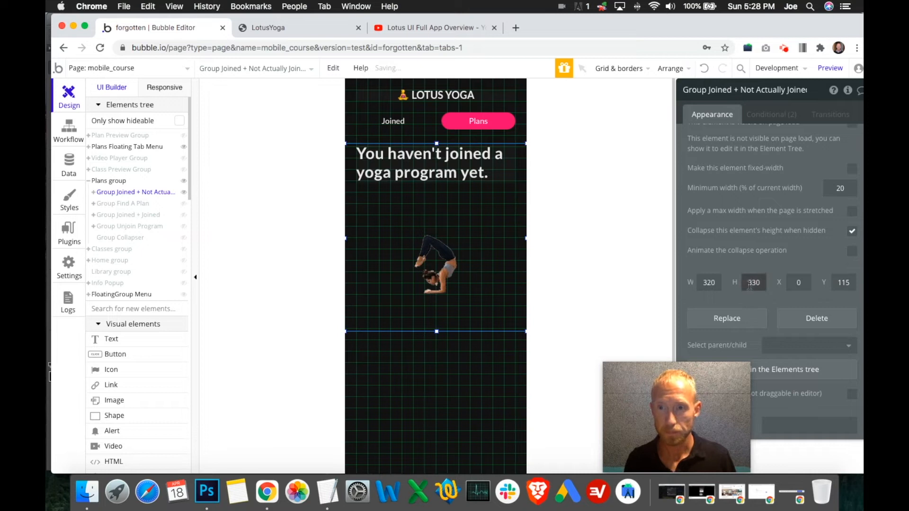
{"action": "type", "text": "25"}
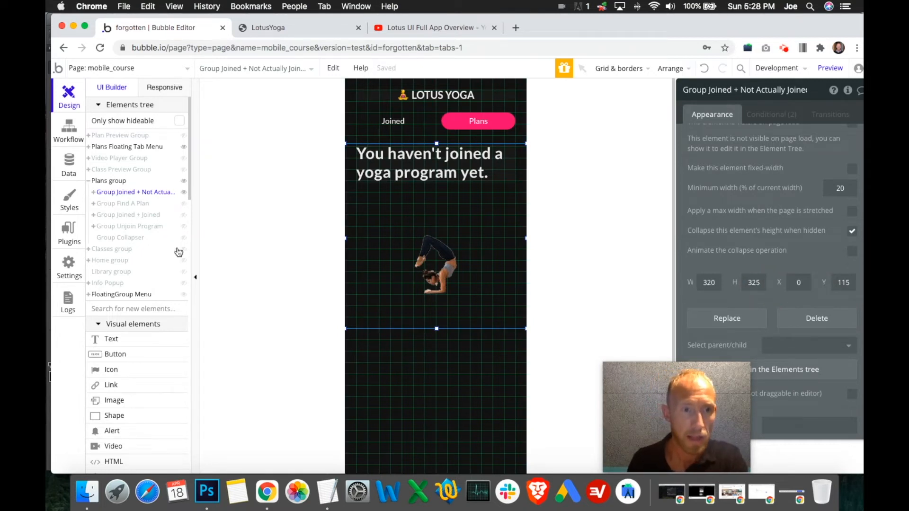
- Show Group Collapser and check its position against the lower edge of Group Joined + Not Actually Joined
{"action": "left_click", "coordinate": [186, 243]}
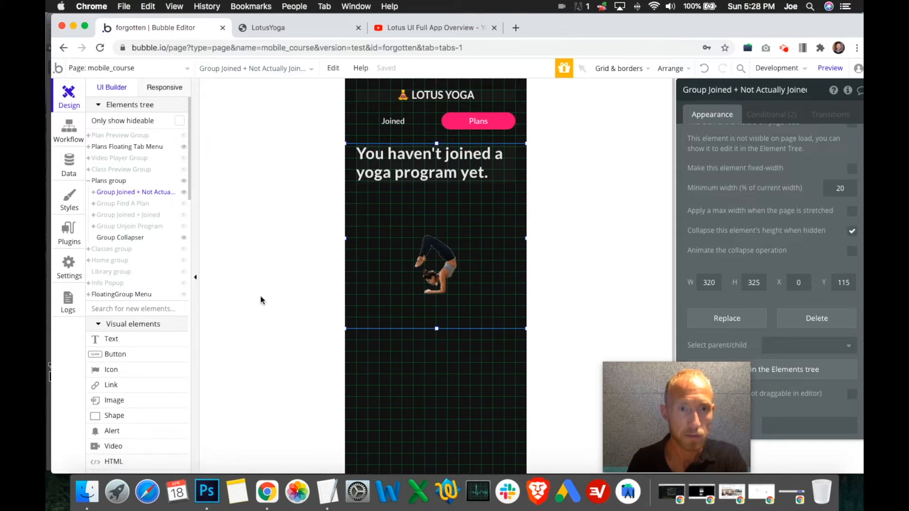
{"action": "left_click", "coordinate": [431, 383]}
{"action": "left_click", "coordinate": [436, 329]}
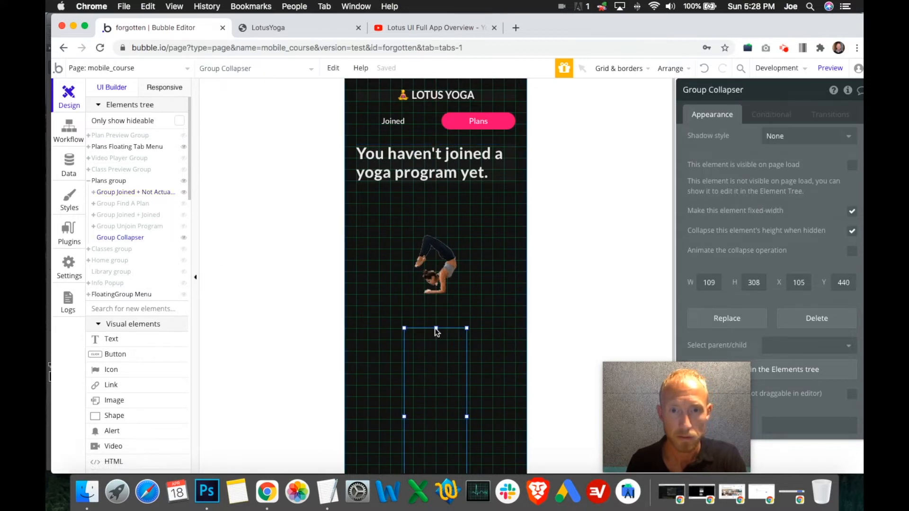
{"action": "scroll", "coordinate": [450, 366], "scroll_direction": "down", "scroll_amount": 4}
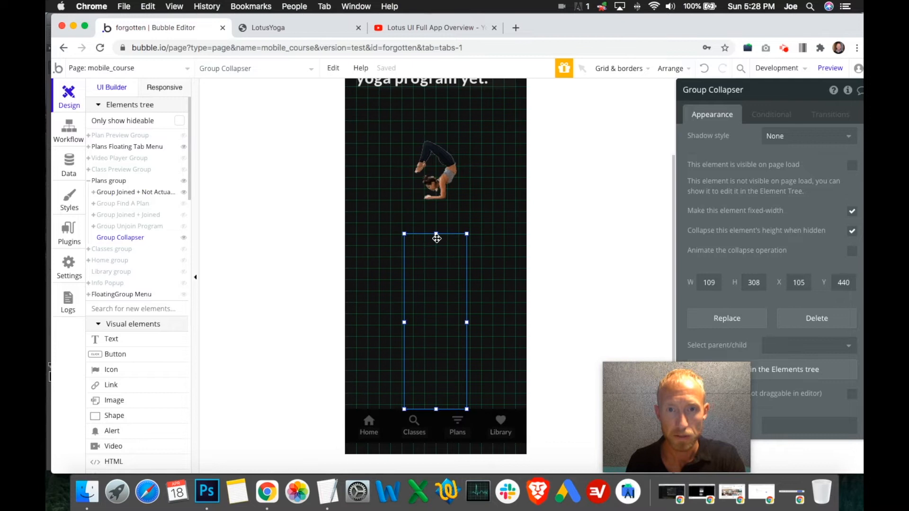
{"action": "left_click_drag", "start_coordinate": [437, 234], "coordinate": [437, 256]}
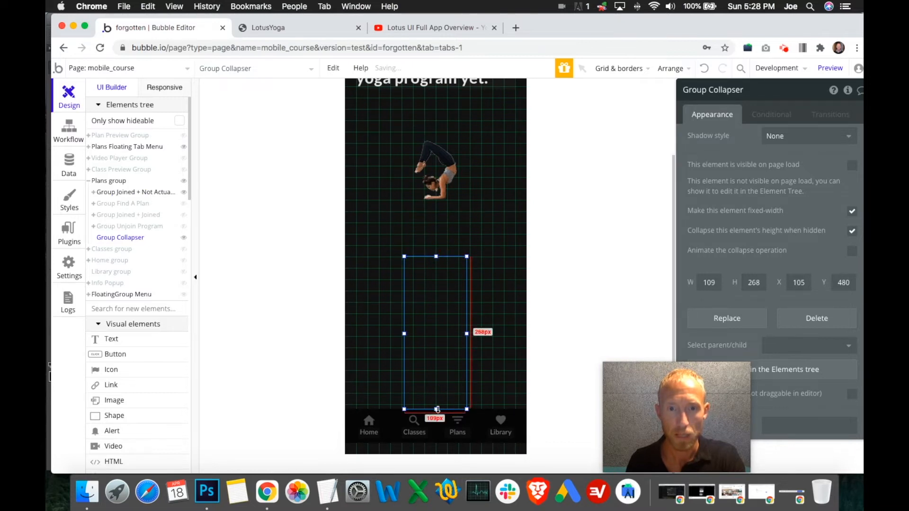
{"action": "mouse_move", "coordinate": [438, 410]}
{"action": "left_mouse_down"}
{"action": "mouse_move", "coordinate": [437, 383]}
{"action": "mouse_move", "coordinate": [437, 410]}
{"action": "left_mouse_up"}
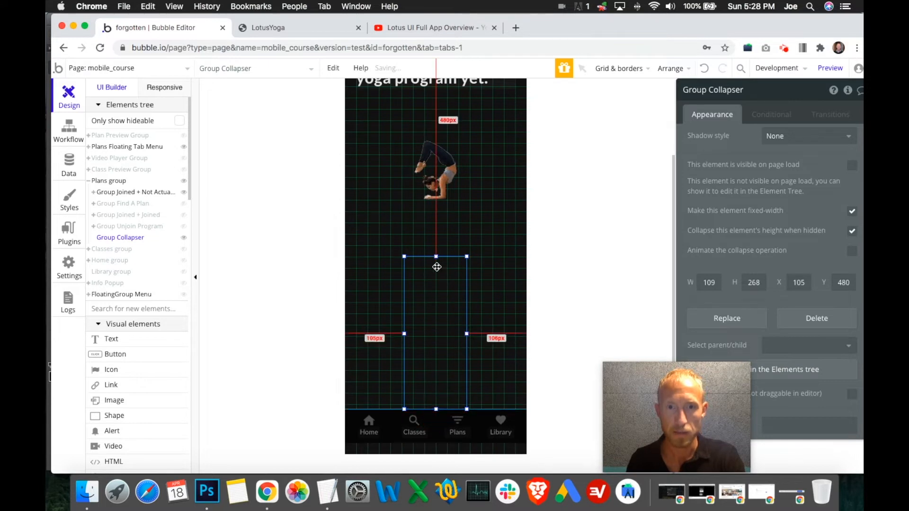
{"action": "left_click_drag", "start_coordinate": [437, 256], "coordinate": [436, 234]}
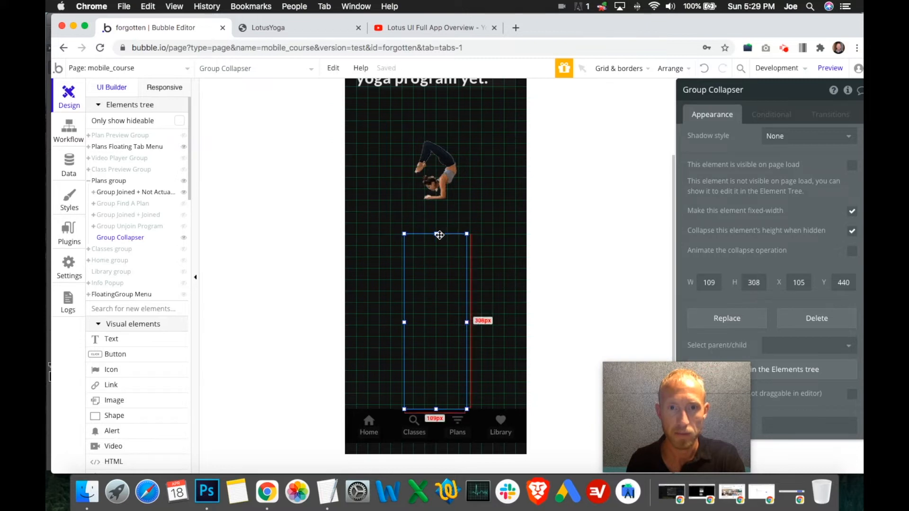
{"action": "scroll", "coordinate": [469, 300], "scroll_direction": "up", "scroll_amount": 4}
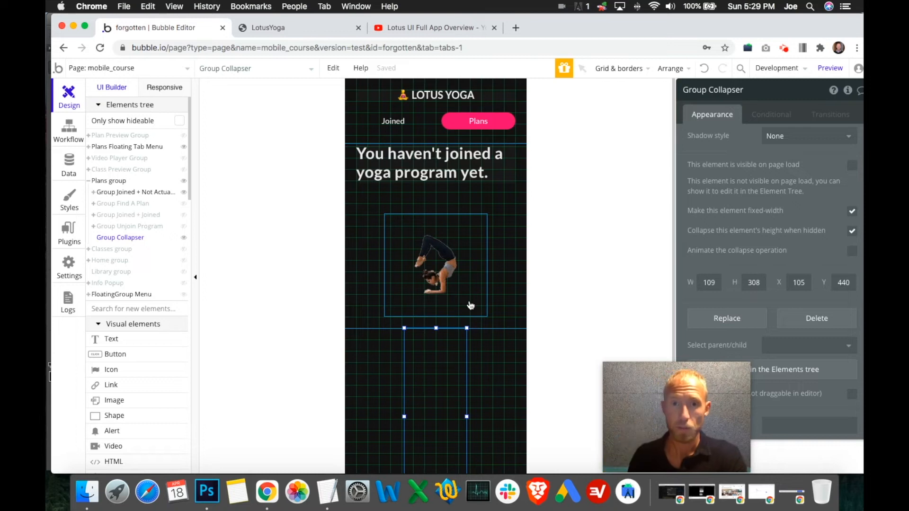
- Make sure Group Joined + Not Actually Joined, Group Find A Plan and Group Joined + Joined collapse when hidden, and hide them and Group Collapser
{"action": "left_click", "coordinate": [514, 306]}
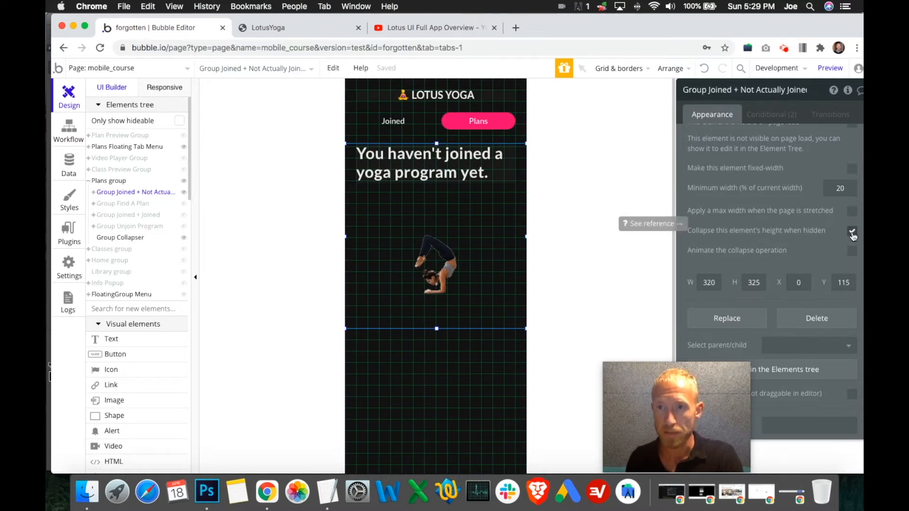
{"action": "left_click", "coordinate": [184, 193]}
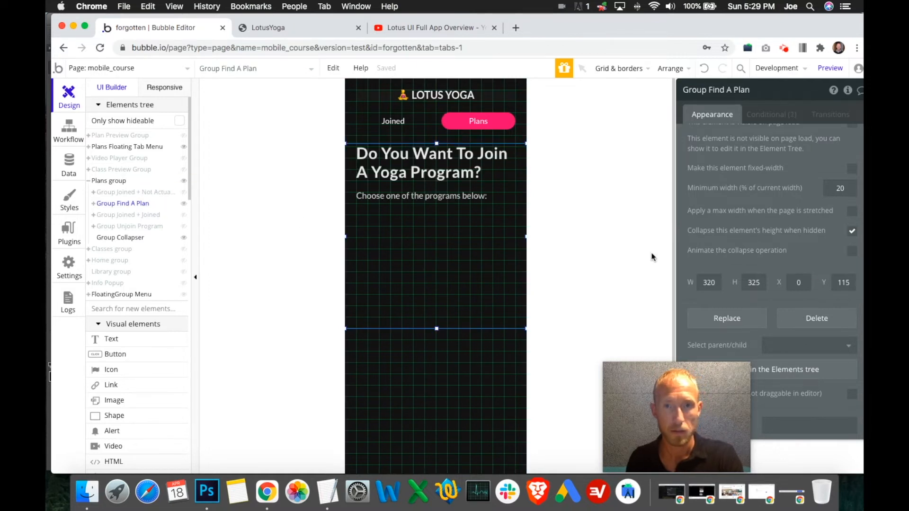
{"action": "left_click", "coordinate": [184, 205]}
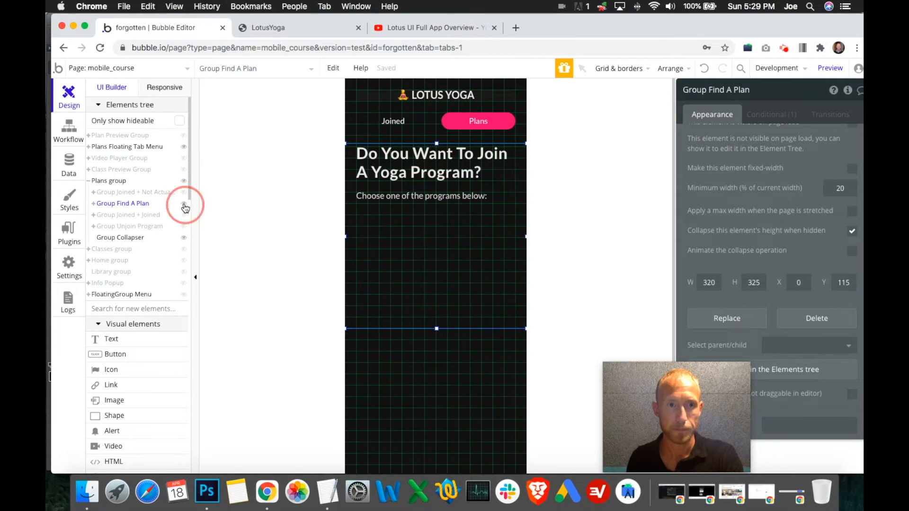
{"action": "left_click", "coordinate": [155, 217]}
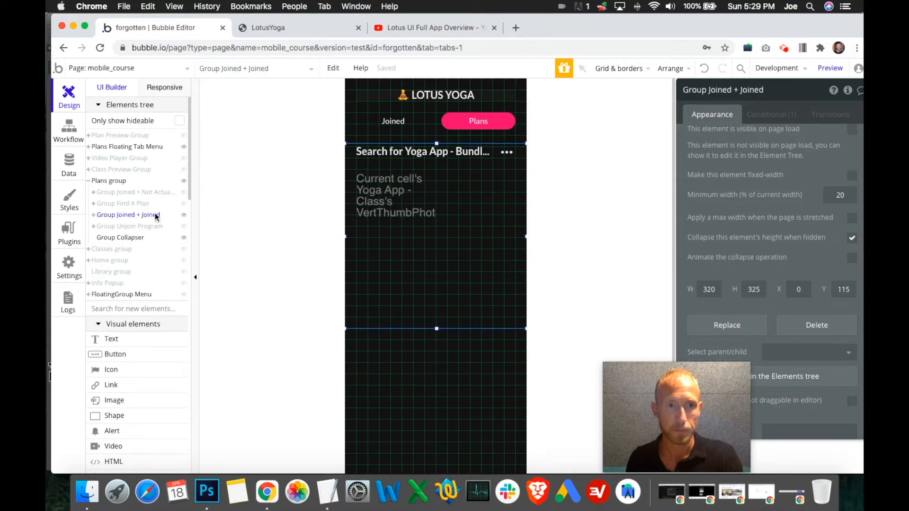
{"action": "left_click", "coordinate": [851, 239]}
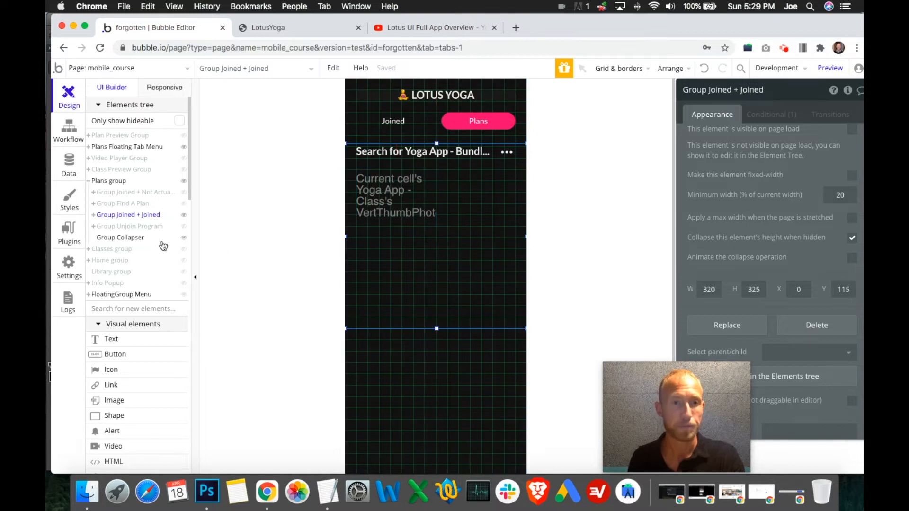
{"action": "left_click", "coordinate": [184, 216]}
{"action": "left_click", "coordinate": [183, 238]}
{"action": "left_click", "coordinate": [184, 240]}
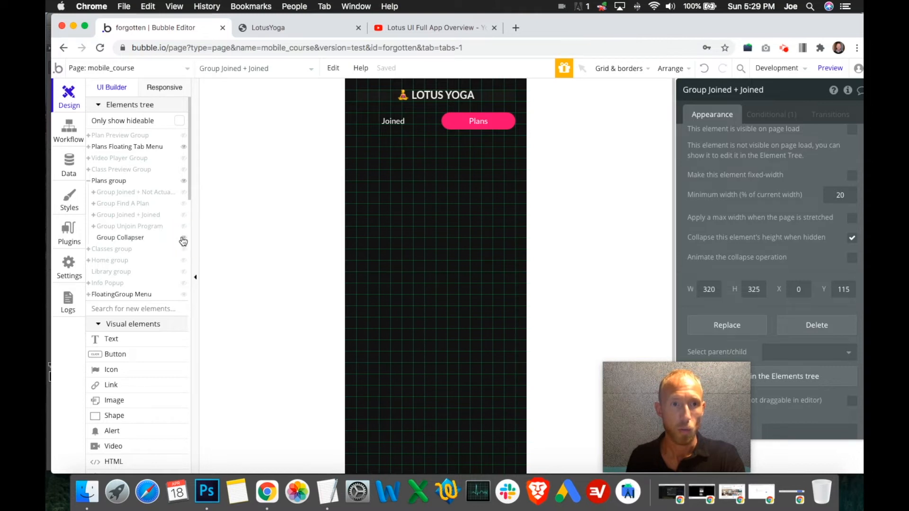
{"action": "left_click", "coordinate": [184, 237]}
- Show Group Unjoin Program and open the workflow of its "Yes, Unjoin" text
{"action": "left_click", "coordinate": [183, 226]}
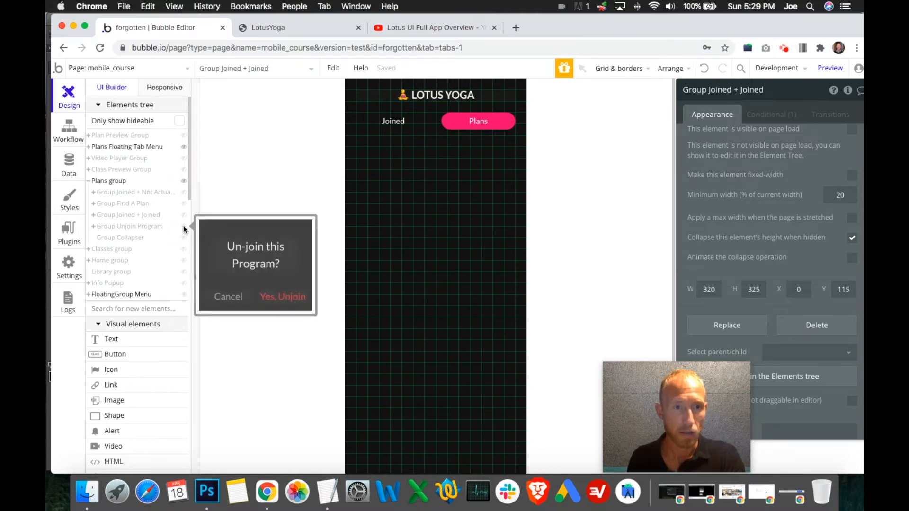
{"action": "left_click", "coordinate": [463, 282]}
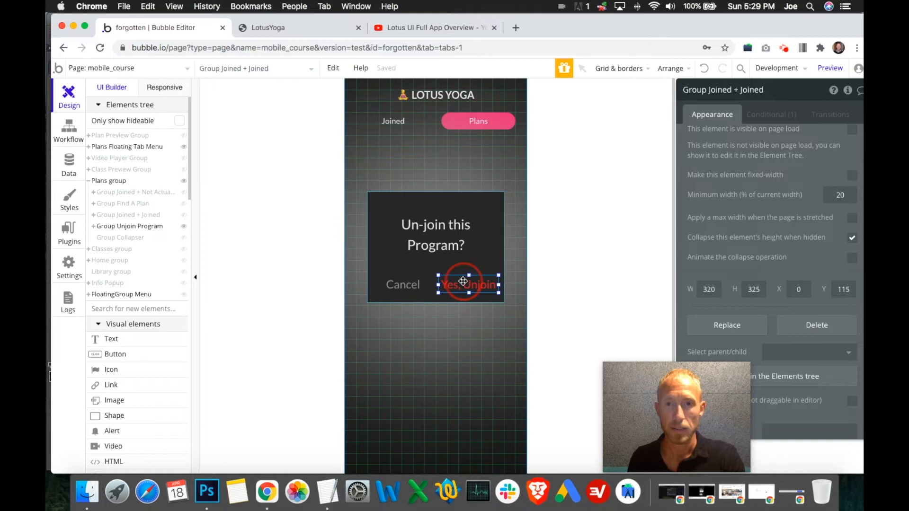
{"action": "scroll", "coordinate": [770, 239], "scroll_direction": "up", "scroll_amount": 6}
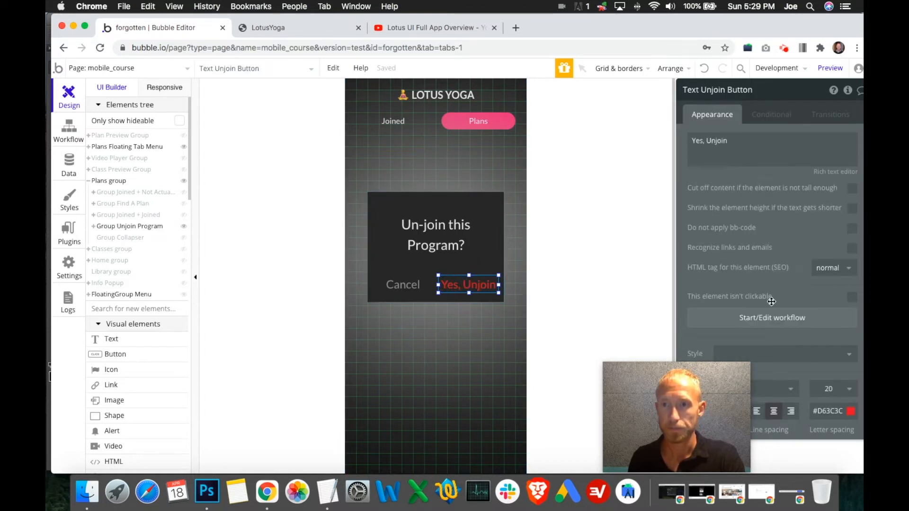
{"action": "left_click", "coordinate": [773, 319]}
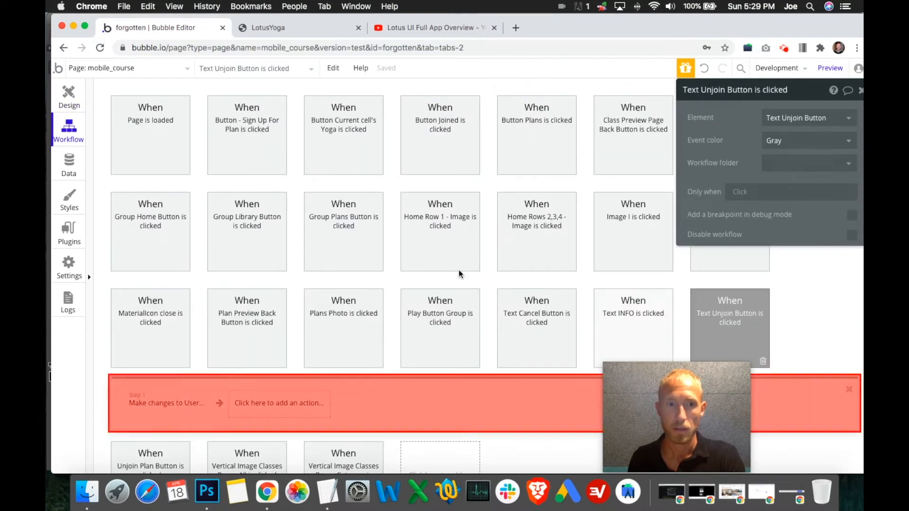
{"action": "scroll", "coordinate": [160, 412], "scroll_direction": "down", "scroll_amount": 2}
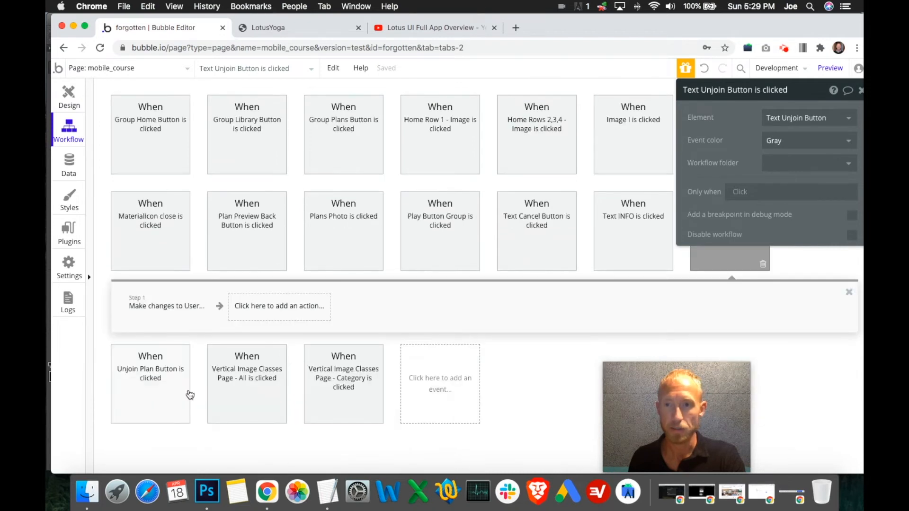
- Add a Hide action for Group Unjoin Program after the user-changes step in the Text Unjoin Button workflow
{"action": "left_click", "coordinate": [263, 306]}
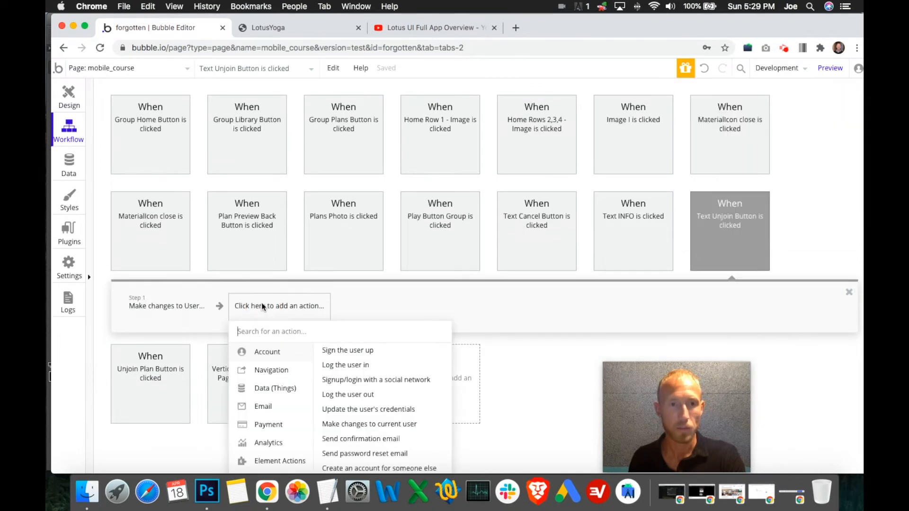
{"action": "scroll", "coordinate": [242, 372], "scroll_direction": "down", "scroll_amount": 2}
{"action": "mouse_move", "coordinate": [265, 382]}
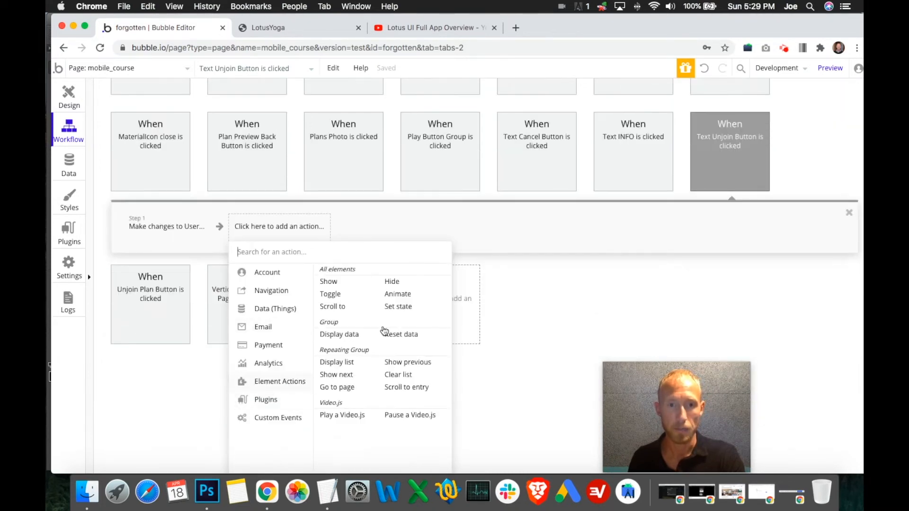
{"action": "left_click", "coordinate": [392, 282]}
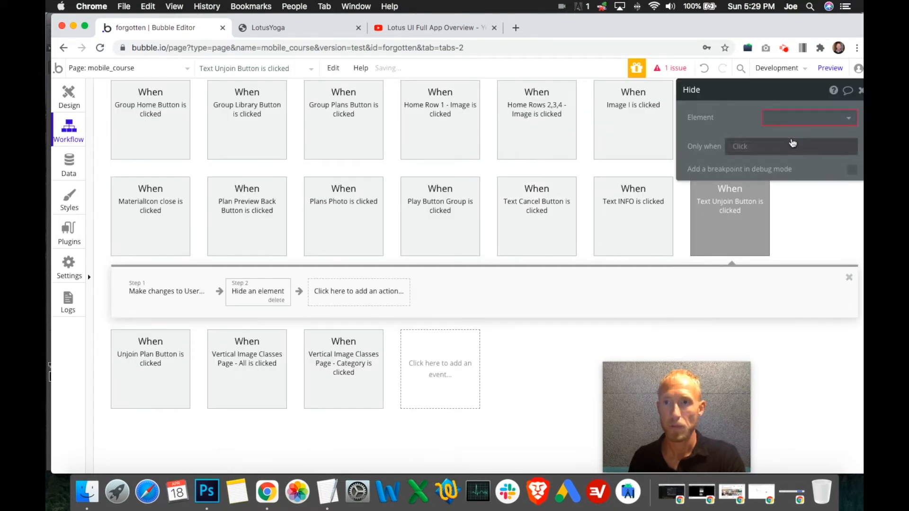
{"action": "left_click", "coordinate": [801, 123]}
{"action": "type", "text": "un"}
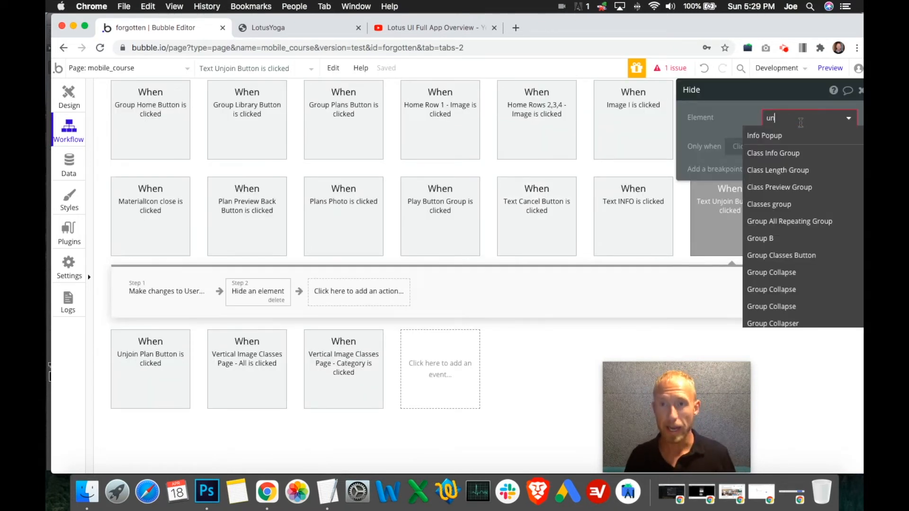
{"action": "type", "text": "j"}
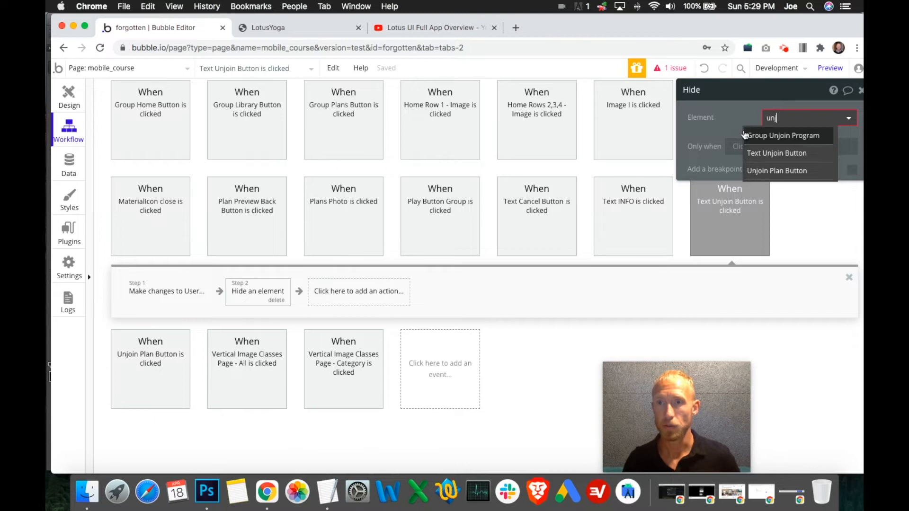
{"action": "left_click", "coordinate": [733, 121]}
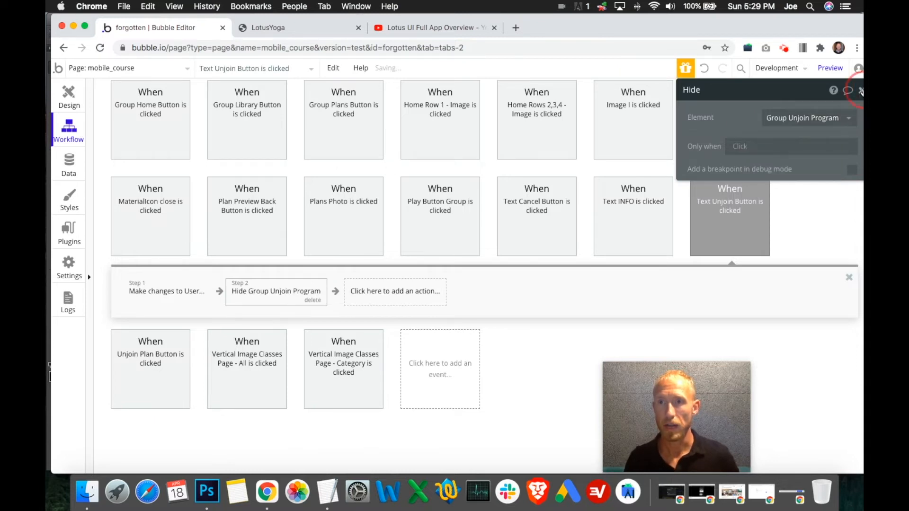
{"action": "left_click", "coordinate": [790, 183]}
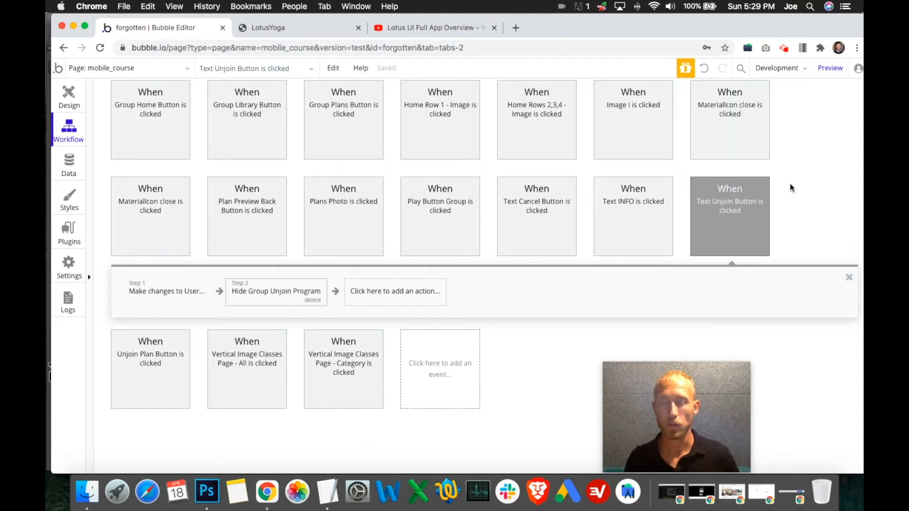
- With Group Unjoin Program hidden, show Group Joined + Joined in the design view and check the layout style options of its class repeating group
{"action": "left_click", "coordinate": [64, 98]}
{"action": "left_click", "coordinate": [183, 227]}
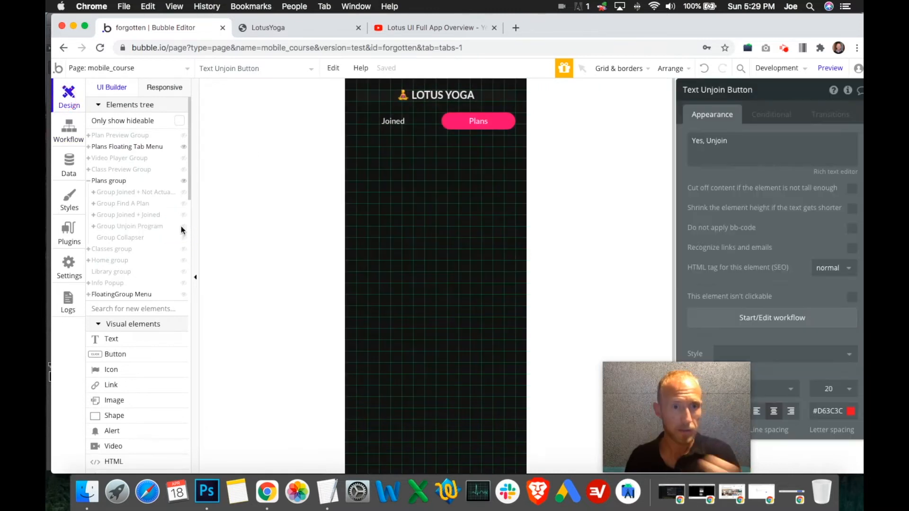
{"action": "left_click", "coordinate": [183, 215]}
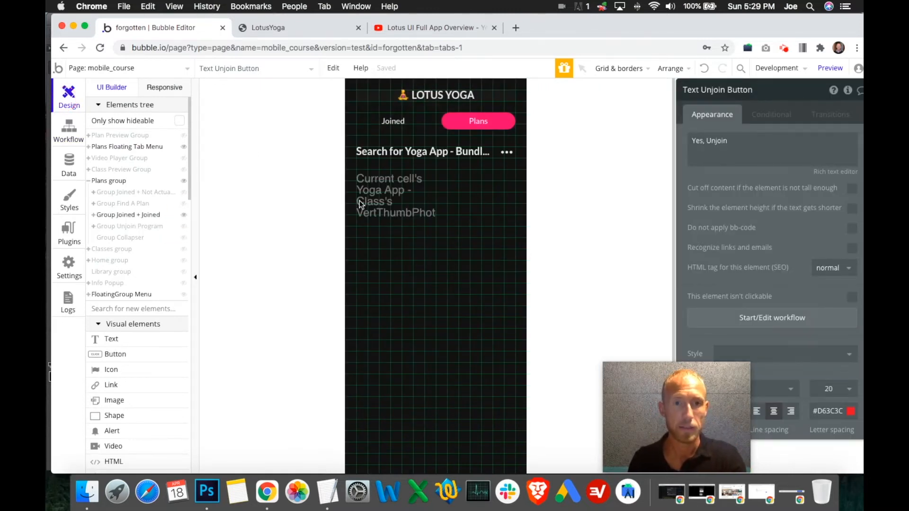
{"action": "left_click", "coordinate": [466, 218]}
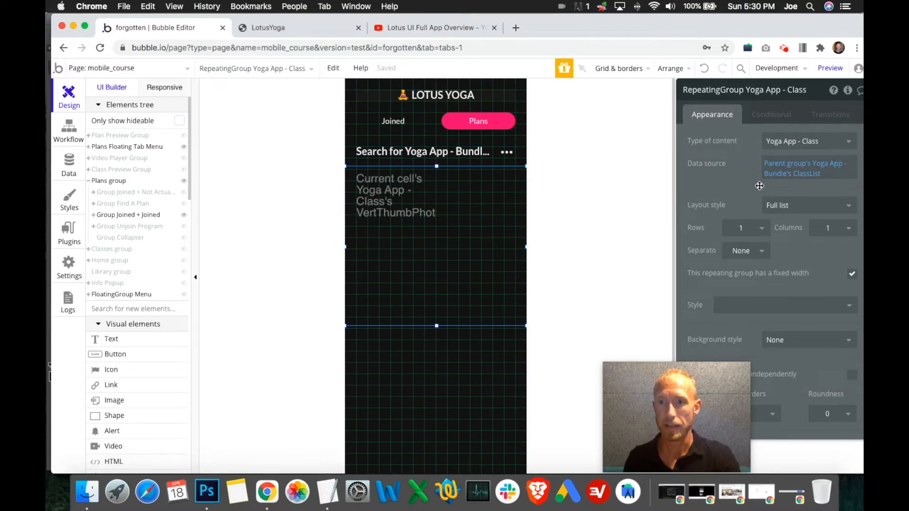
{"action": "left_click", "coordinate": [780, 211]}
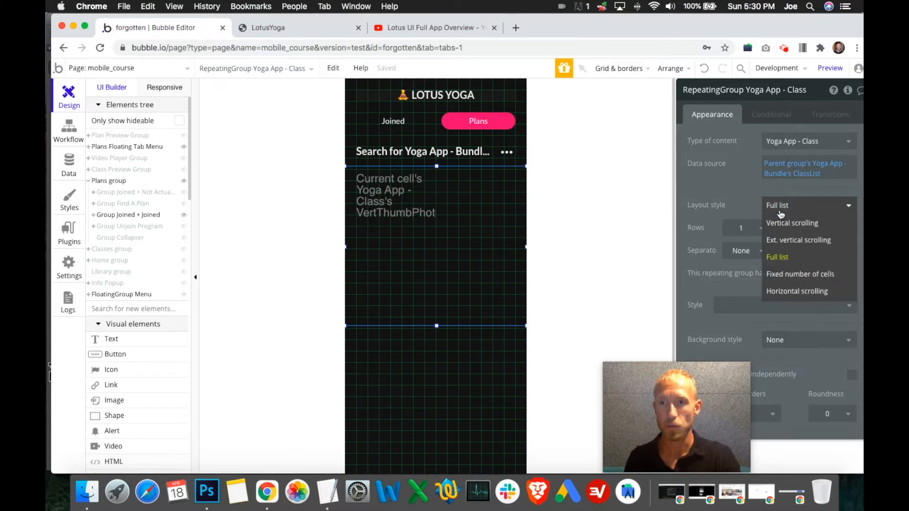
{"action": "left_click", "coordinate": [748, 206]}
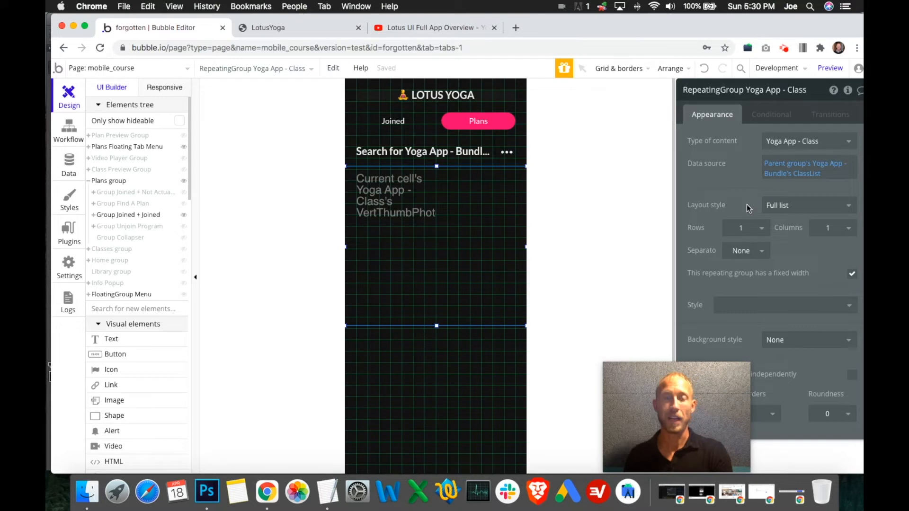
{"action": "left_click", "coordinate": [789, 205]}
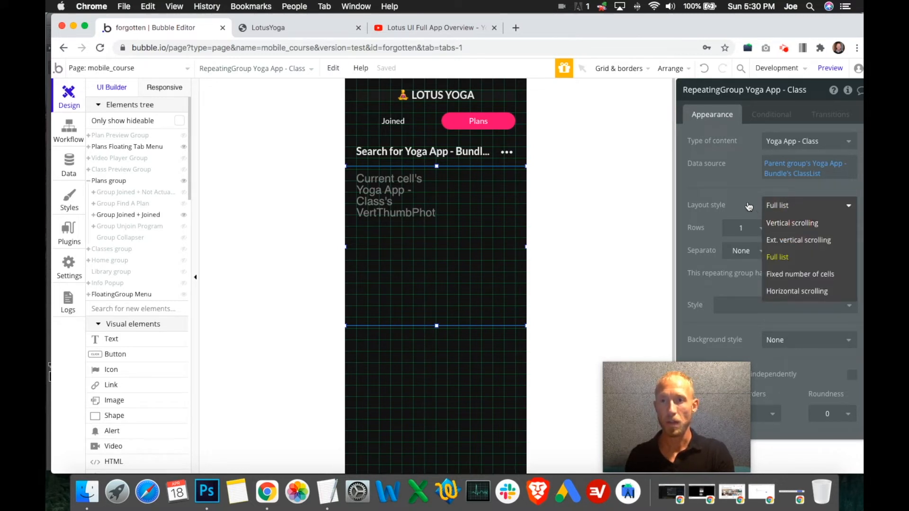
{"action": "left_click", "coordinate": [792, 223]}
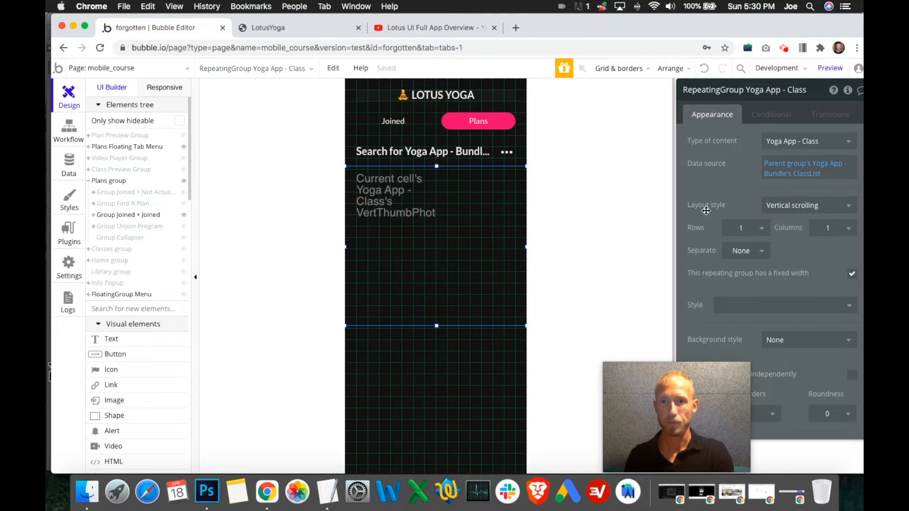
{"action": "left_click", "coordinate": [777, 210]}
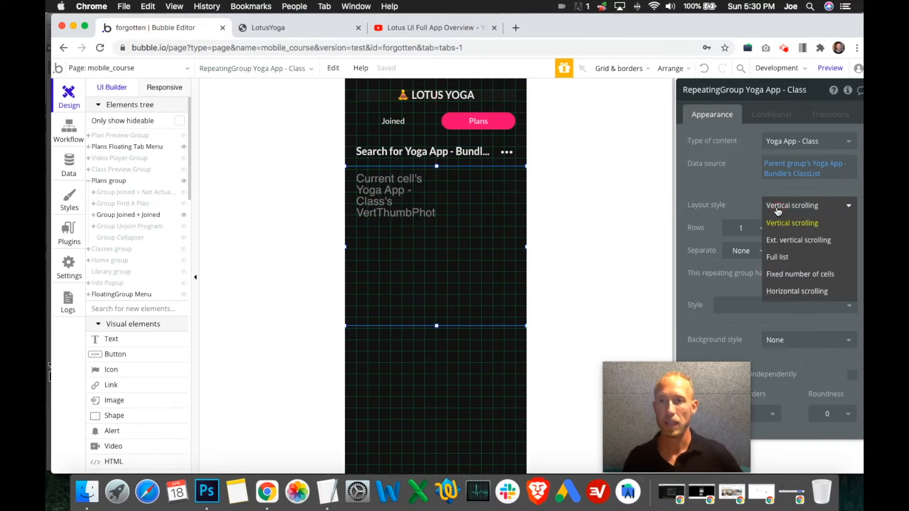
{"action": "left_click", "coordinate": [779, 258]}
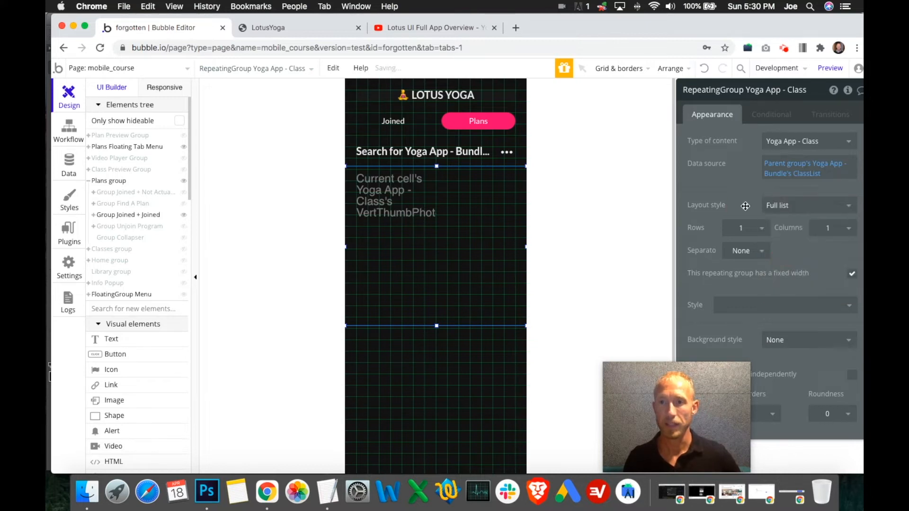
- Hide Group Joined + Joined, show Group Find A Plan, and check the layout style of its Yoga App - Bundle repeating group
{"action": "left_click", "coordinate": [303, 29]}
{"action": "left_click", "coordinate": [170, 30]}
{"action": "left_click", "coordinate": [184, 214]}
{"action": "left_click", "coordinate": [184, 203]}
{"action": "left_click", "coordinate": [389, 293]}
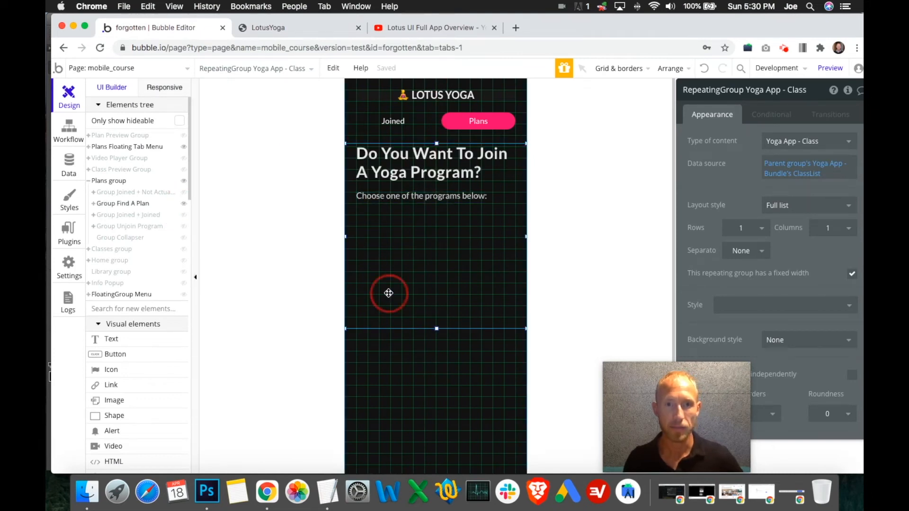
{"action": "left_click", "coordinate": [96, 205]}
{"action": "left_click", "coordinate": [94, 206]}
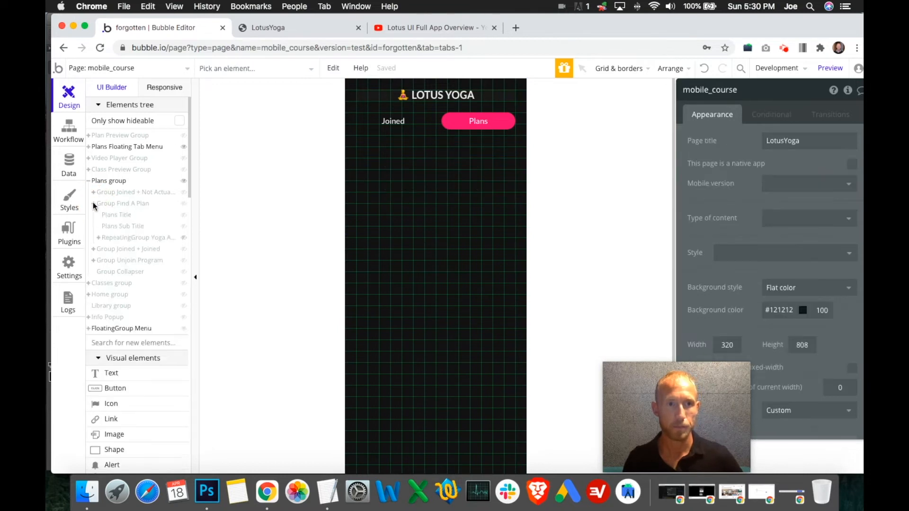
{"action": "left_click", "coordinate": [126, 237]}
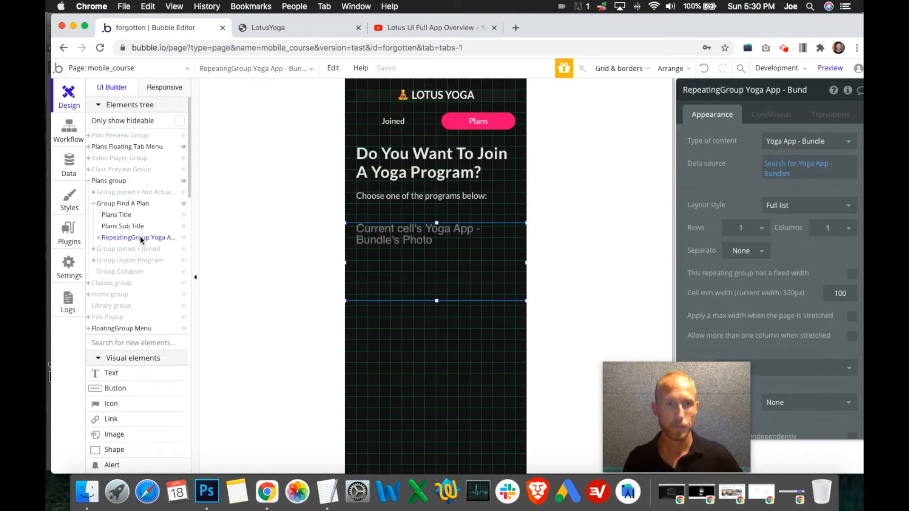
- Review the remaining appearance settings of the Yoga App - Bundle repeating group, and hide and collapse Group Find A Plan in the elements tree
{"action": "left_click", "coordinate": [354, 272]}
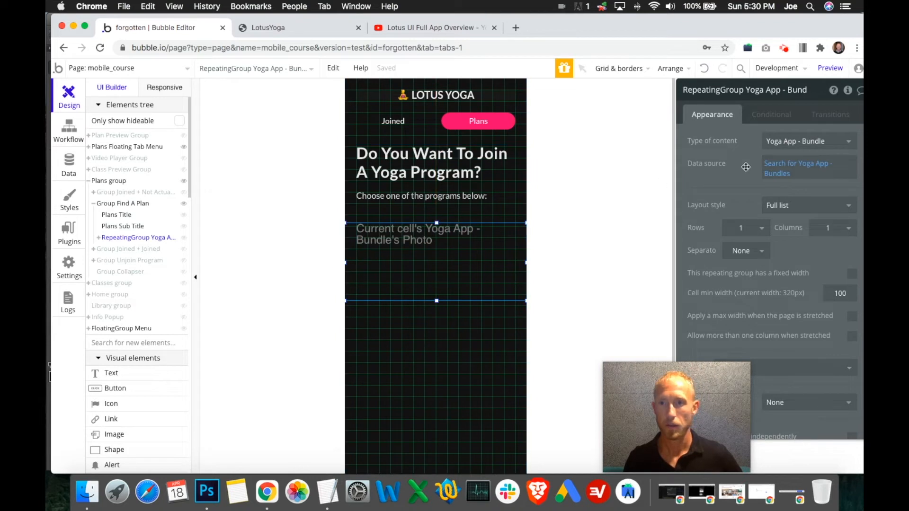
{"action": "scroll", "coordinate": [779, 222], "scroll_direction": "down", "scroll_amount": 3}
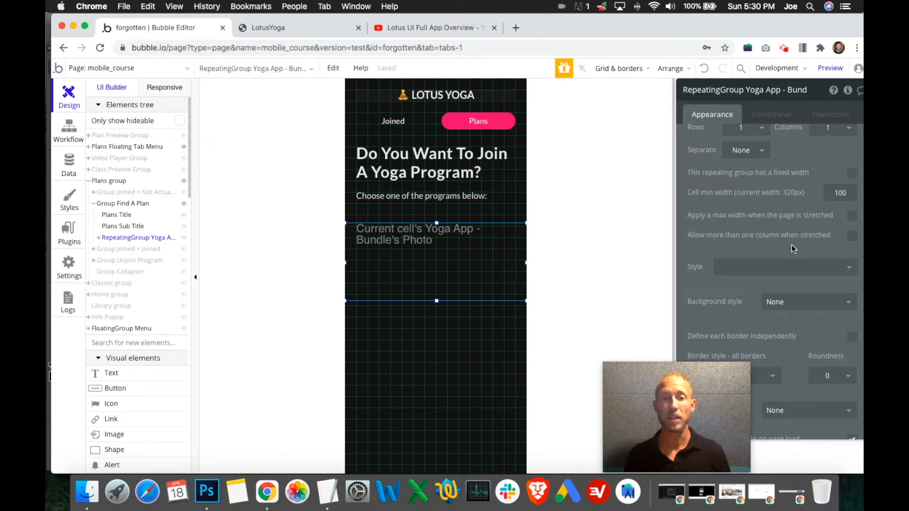
{"action": "scroll", "coordinate": [778, 245], "scroll_direction": "up", "scroll_amount": 5}
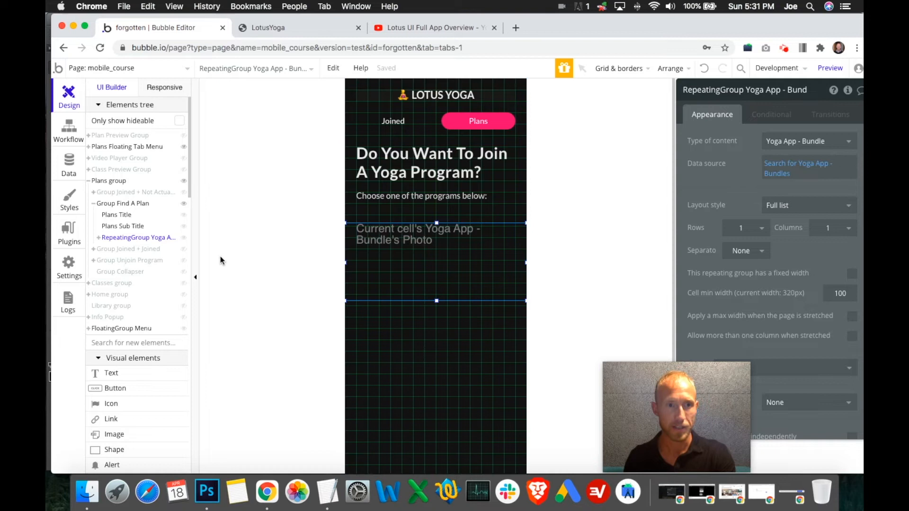
{"action": "left_click", "coordinate": [183, 205]}
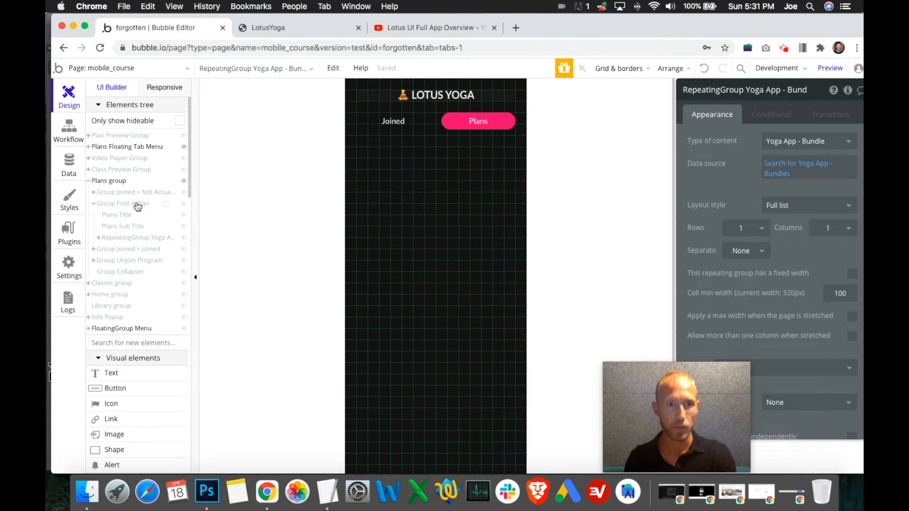
{"action": "left_click", "coordinate": [93, 209]}
- Switch to the LotusYoga preview, load its latest version, and try the Joined and Plans tabs
{"action": "left_click", "coordinate": [313, 28]}
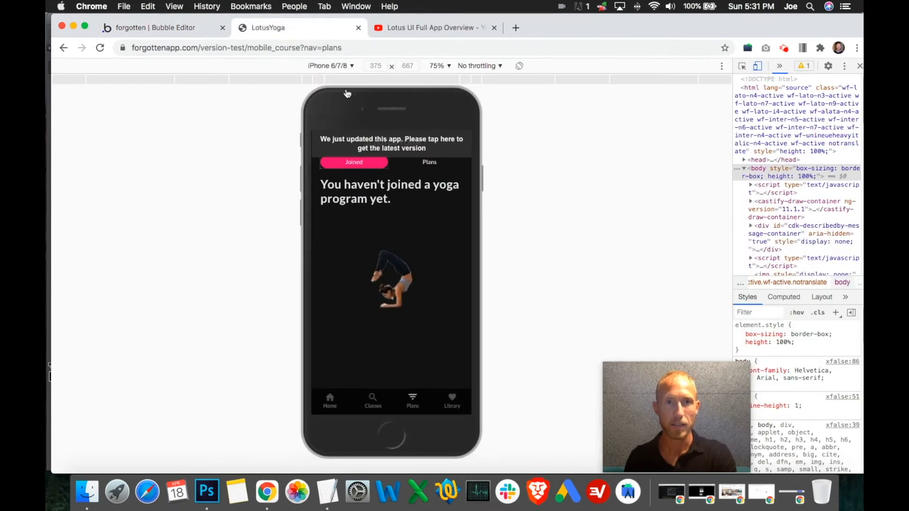
{"action": "left_click", "coordinate": [397, 145]}
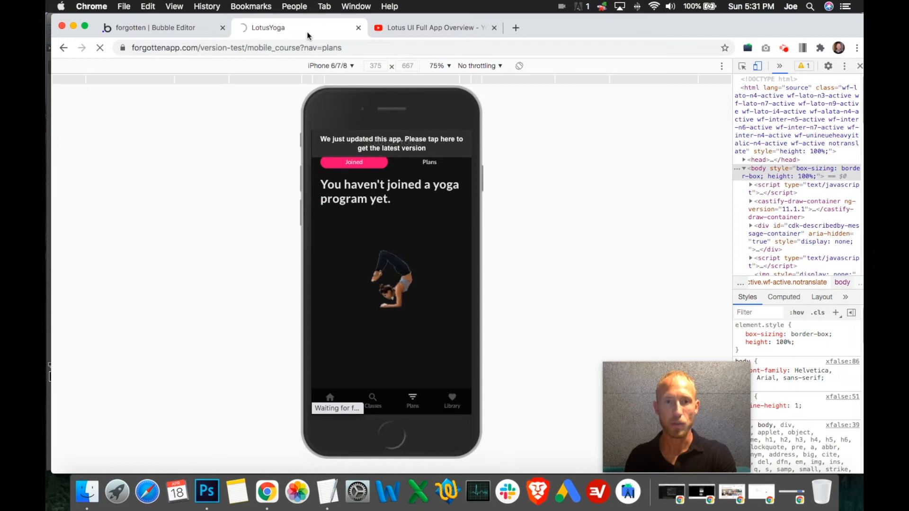
{"action": "left_click", "coordinate": [163, 29]}
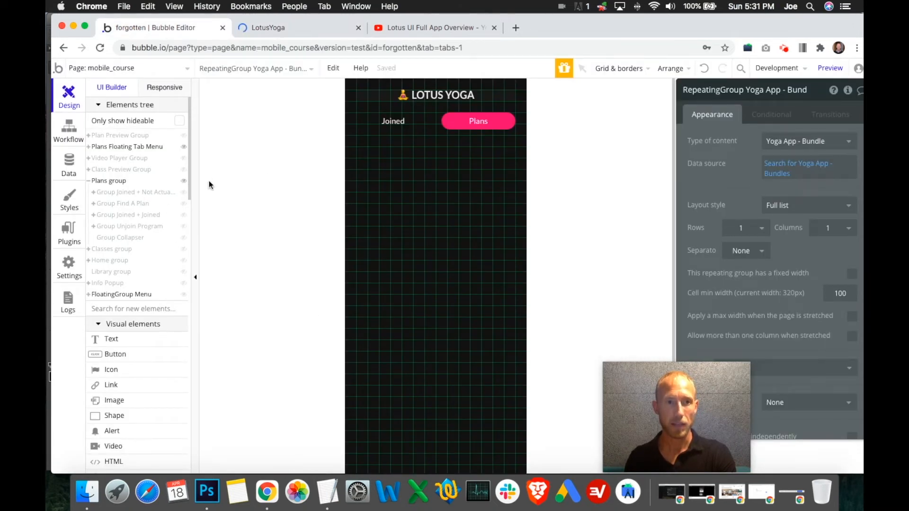
{"action": "left_click", "coordinate": [287, 29]}
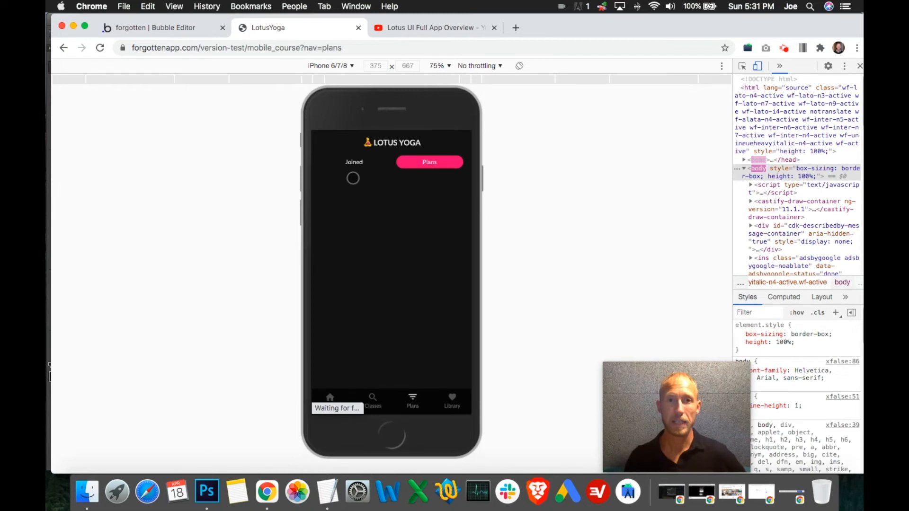
{"action": "left_click", "coordinate": [360, 161]}
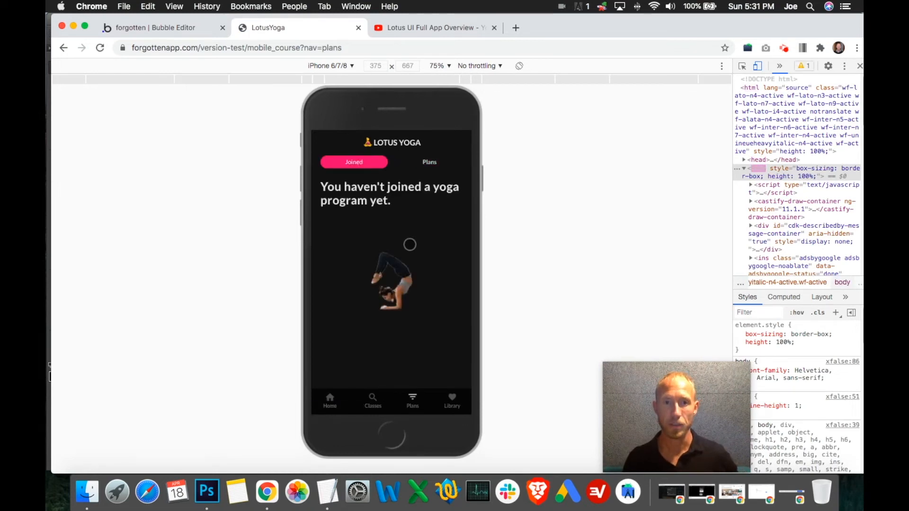
{"action": "left_click", "coordinate": [429, 162]}
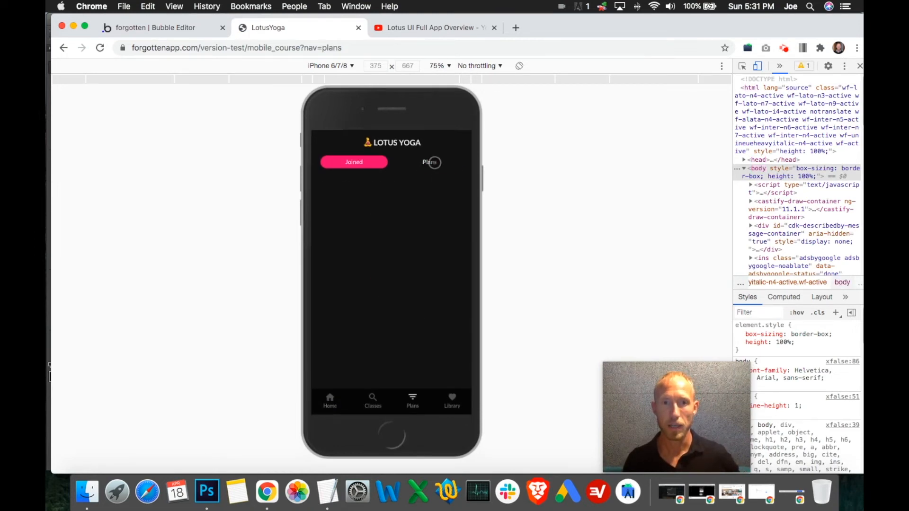
- Scroll through the list of available programs in the preview and join the Yoga At The Beach program
{"action": "scroll", "coordinate": [409, 260], "scroll_direction": "down", "scroll_amount": 5}
{"action": "scroll", "coordinate": [409, 260], "scroll_direction": "up", "scroll_amount": 5}
{"action": "scroll", "coordinate": [410, 261], "scroll_direction": "down", "scroll_amount": 5}
{"action": "left_click", "coordinate": [450, 245]}
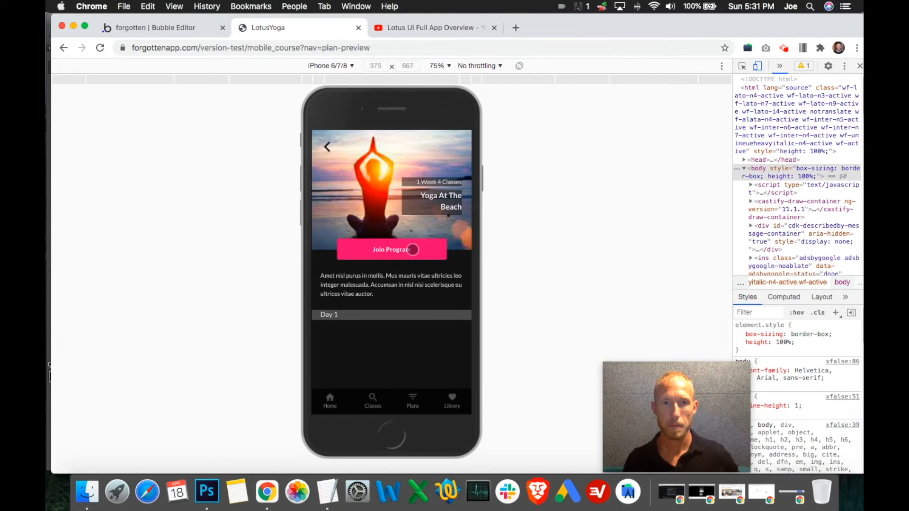
{"action": "left_click", "coordinate": [399, 252]}
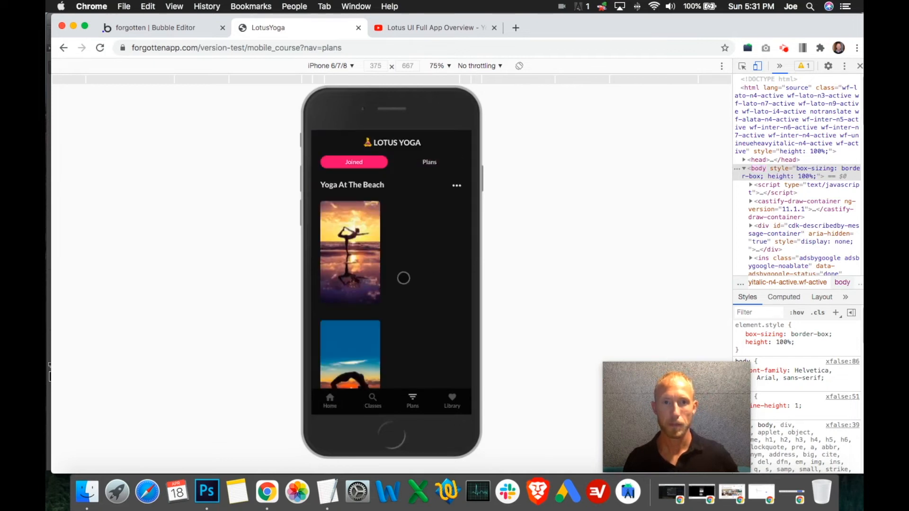
- Check that the Joined class list and the Plans program list scroll fully and stay aligned when switching between the two tabs
{"action": "scroll", "coordinate": [404, 278], "scroll_direction": "down", "scroll_amount": 5}
{"action": "scroll", "coordinate": [414, 233], "scroll_direction": "up", "scroll_amount": 5}
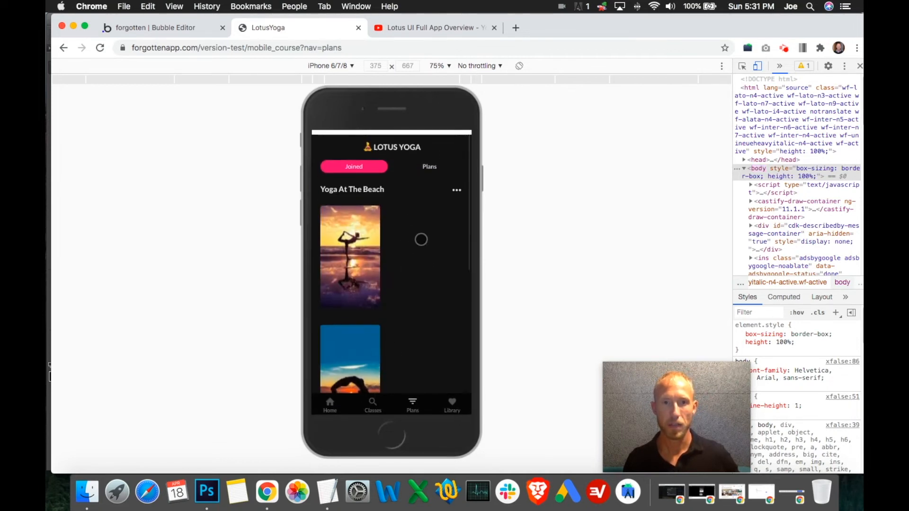
{"action": "left_click", "coordinate": [431, 165]}
{"action": "scroll", "coordinate": [414, 231], "scroll_direction": "down", "scroll_amount": 4}
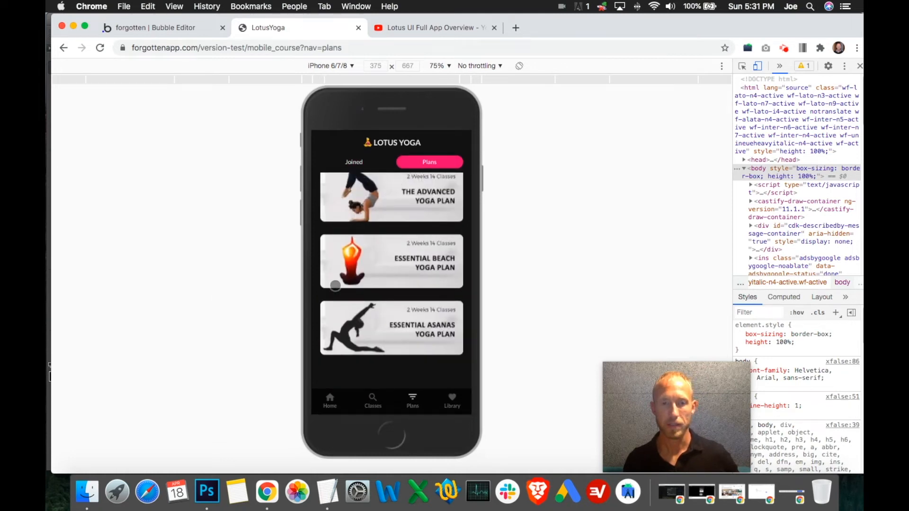
{"action": "scroll", "coordinate": [335, 286], "scroll_direction": "up", "scroll_amount": 4}
{"action": "scroll", "coordinate": [378, 331], "scroll_direction": "down", "scroll_amount": 4}
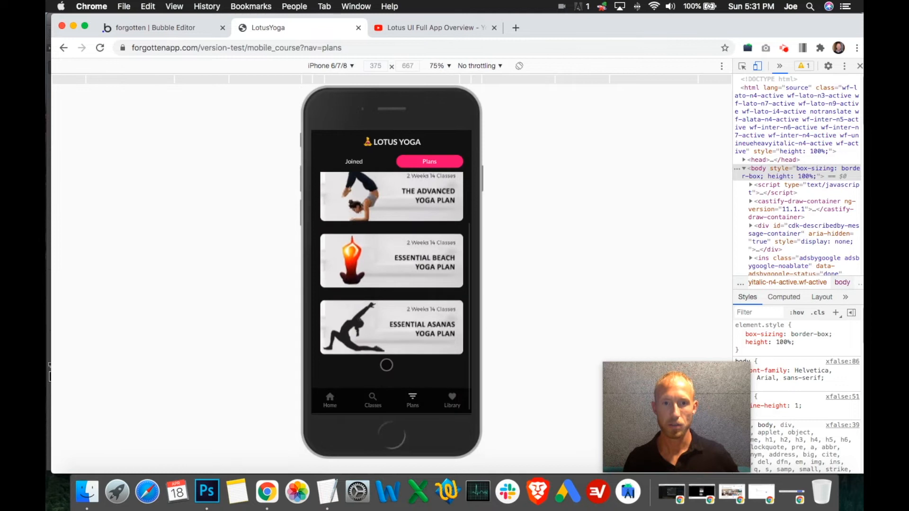
{"action": "scroll", "coordinate": [384, 248], "scroll_direction": "up", "scroll_amount": 5}
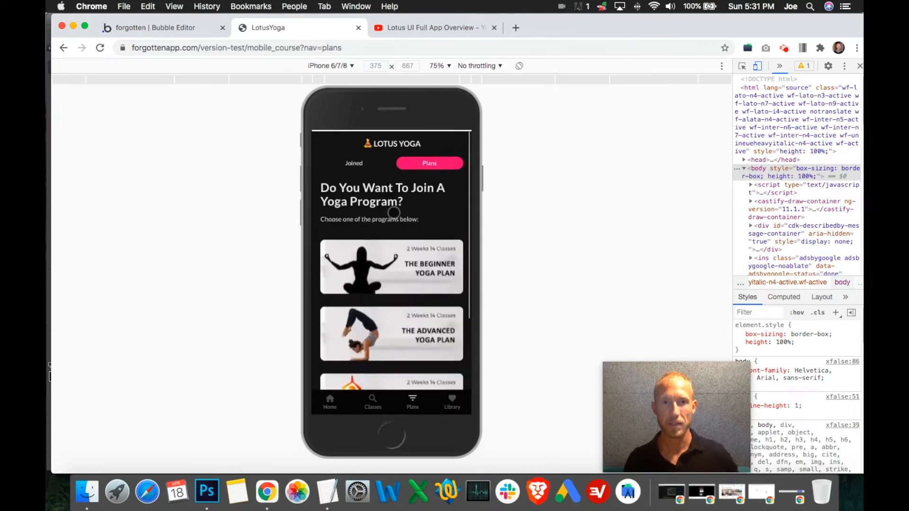
{"action": "left_click", "coordinate": [354, 162]}
{"action": "left_click_drag", "start_coordinate": [393, 331], "coordinate": [418, 205]}
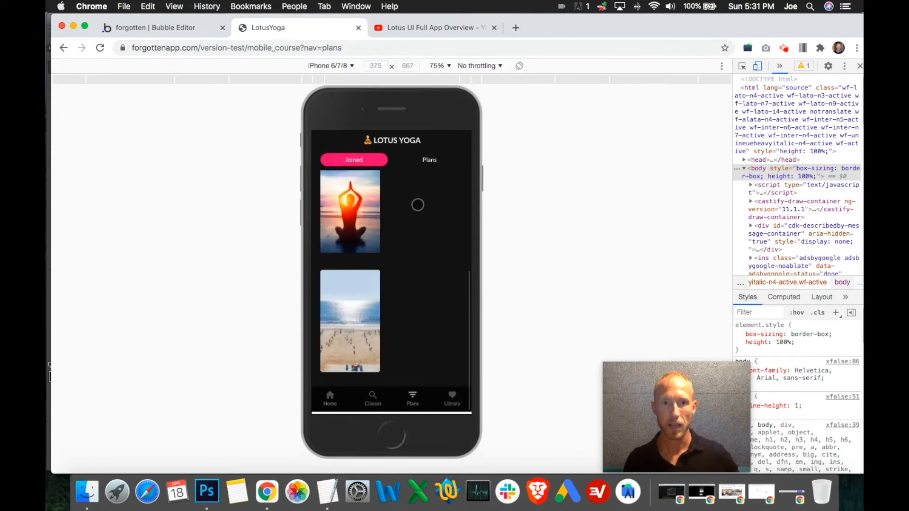
{"action": "left_click_drag", "start_coordinate": [398, 287], "coordinate": [375, 409]}
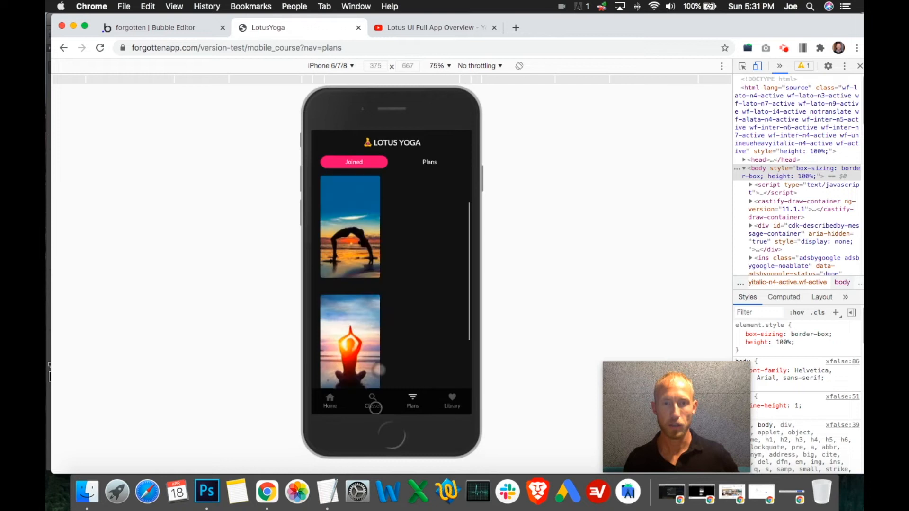
{"action": "left_click", "coordinate": [431, 163]}
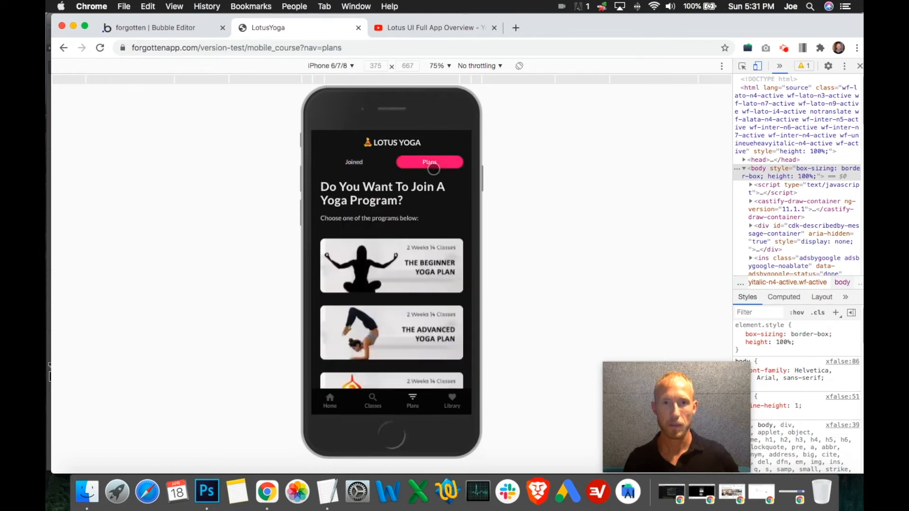
- Unjoin the Yoga At The Beach program from the Joined tab and confirm the un-join dialog
{"action": "left_click", "coordinate": [363, 165]}
{"action": "left_click", "coordinate": [457, 185]}
{"action": "left_click", "coordinate": [423, 285]}
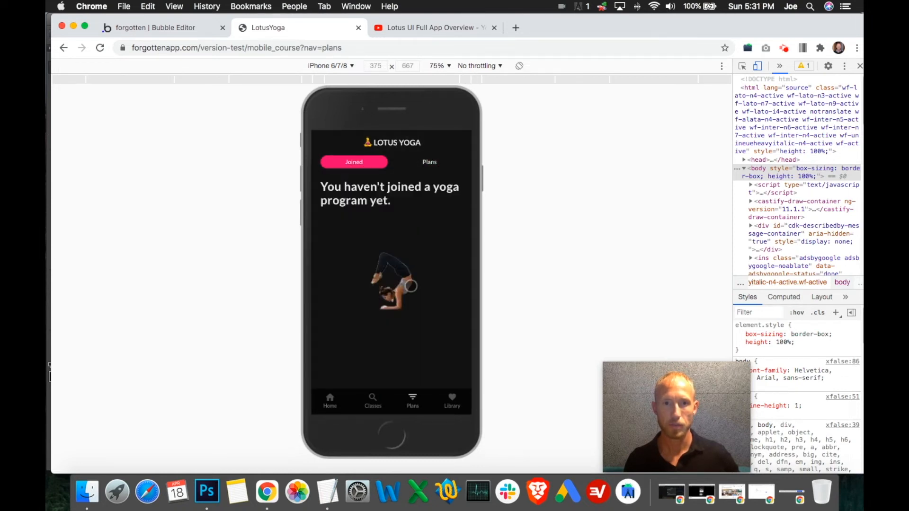
{"action": "left_click_drag", "start_coordinate": [348, 262], "coordinate": [419, 276]}
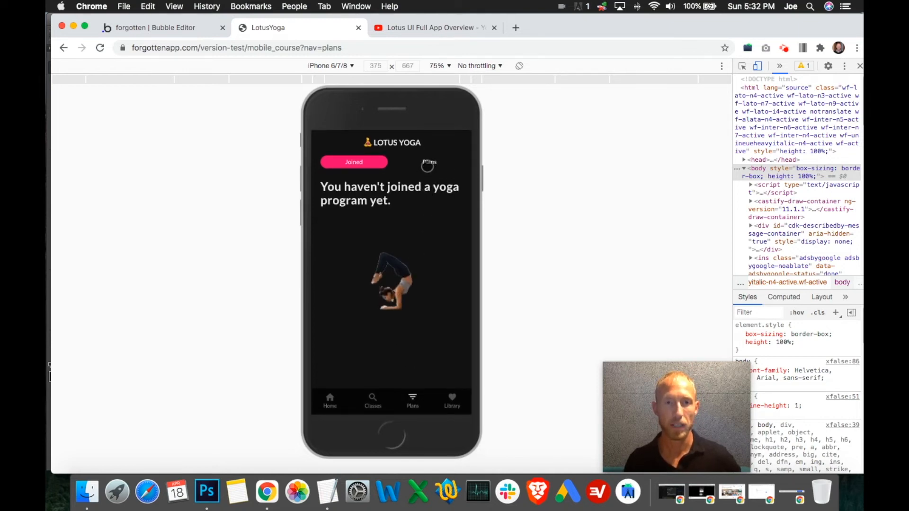
- Join The Beginner Yoga Plan from the Plans tab and scroll through its list of classes
{"action": "left_click", "coordinate": [432, 163]}
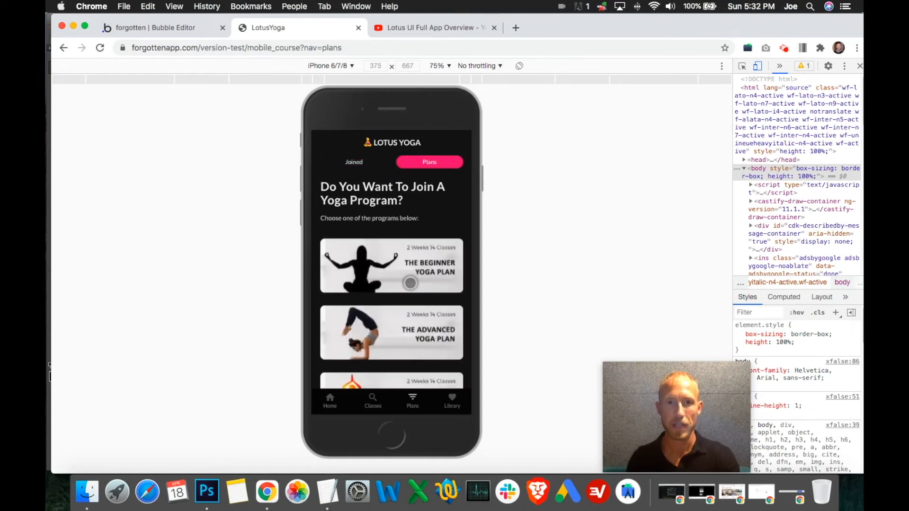
{"action": "left_click", "coordinate": [410, 282]}
{"action": "left_click", "coordinate": [398, 252]}
{"action": "scroll", "coordinate": [430, 234], "scroll_direction": "down", "scroll_amount": 2}
{"action": "scroll", "coordinate": [430, 234], "scroll_direction": "down", "scroll_amount": 5}
{"action": "left_click_drag", "start_coordinate": [404, 250], "coordinate": [412, 335]}
{"action": "left_click_drag", "start_coordinate": [407, 267], "coordinate": [404, 336]}
{"action": "left_click_drag", "start_coordinate": [405, 251], "coordinate": [394, 296]}
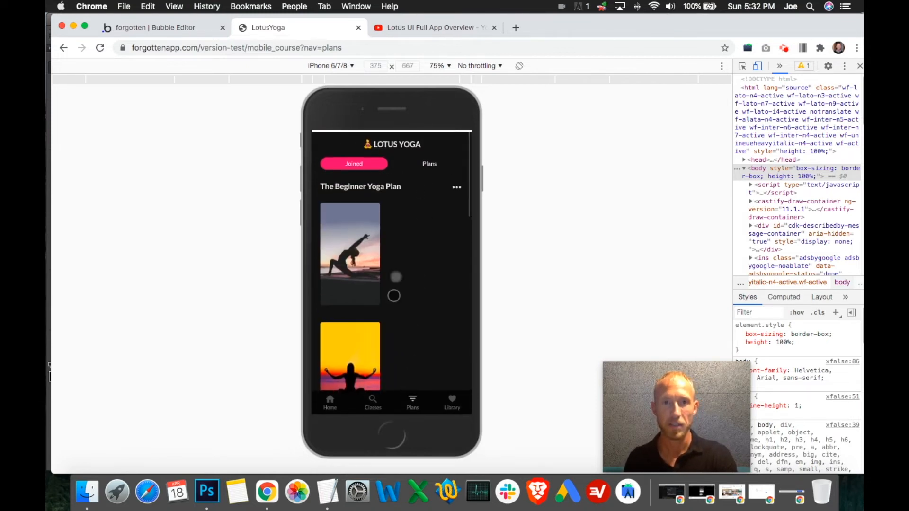
- Join The Advanced Yoga Plan from the Plans tab and test scrolling its classes and switching tabs
{"action": "left_click", "coordinate": [430, 163]}
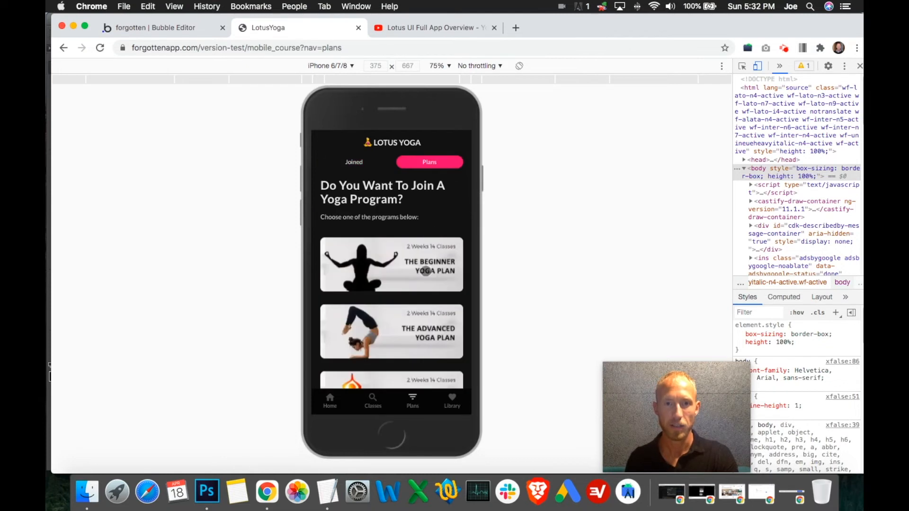
{"action": "left_click", "coordinate": [418, 326]}
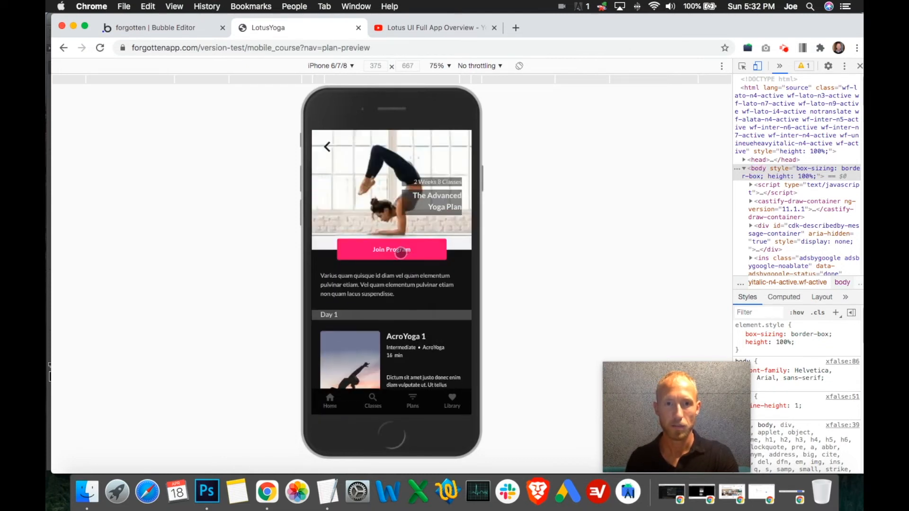
{"action": "left_click", "coordinate": [400, 253]}
{"action": "scroll", "coordinate": [416, 166], "scroll_direction": "down", "scroll_amount": 10}
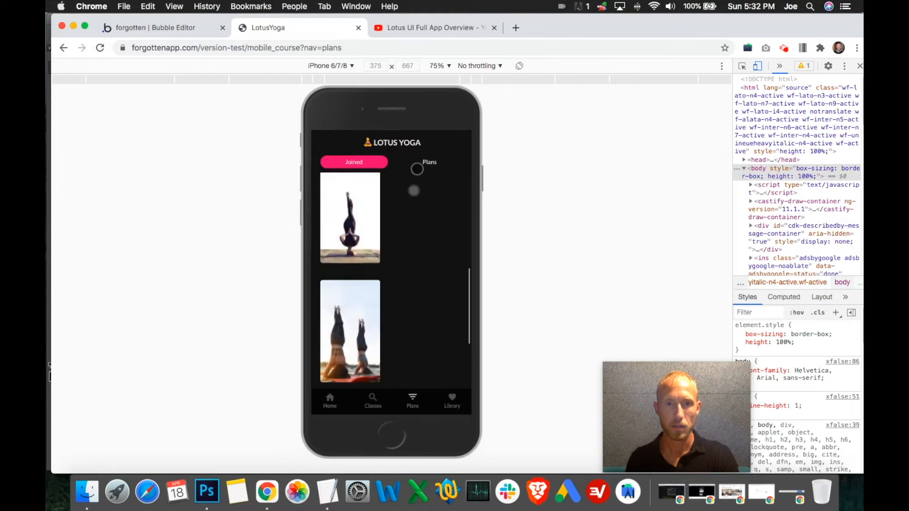
{"action": "left_click_drag", "start_coordinate": [421, 318], "coordinate": [402, 392]}
{"action": "left_click_drag", "start_coordinate": [414, 428], "coordinate": [420, 404]}
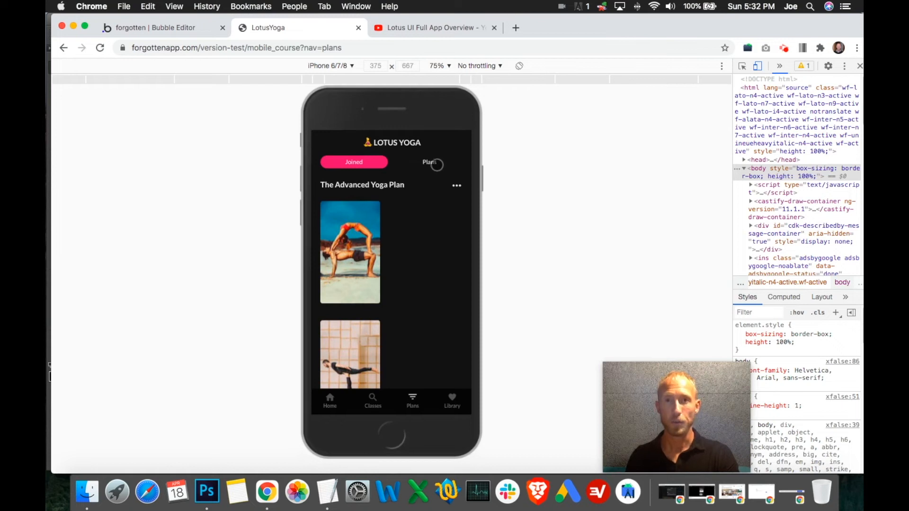
{"action": "left_click", "coordinate": [437, 164]}
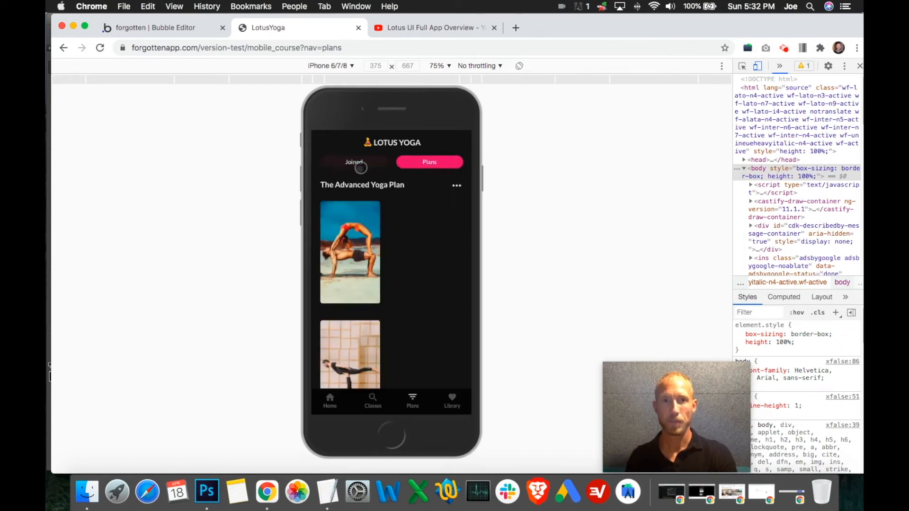
{"action": "left_click_drag", "start_coordinate": [392, 299], "coordinate": [406, 392]}
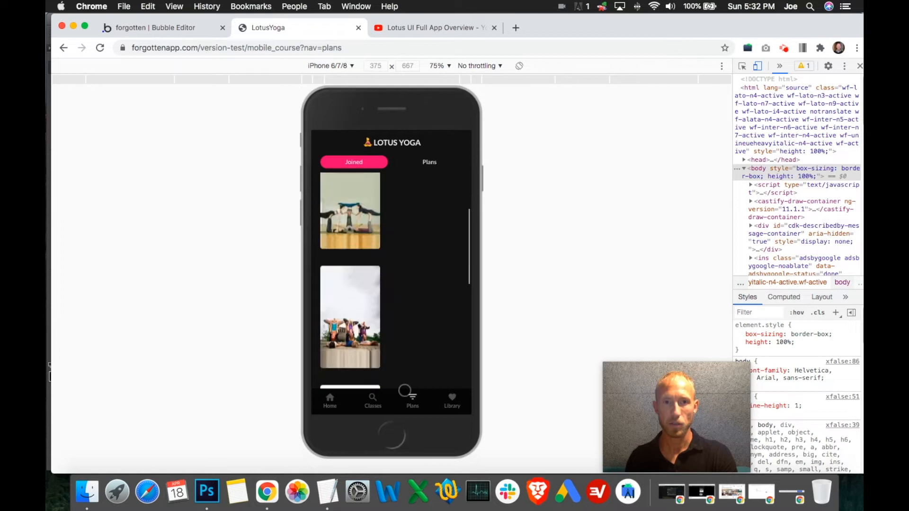
- Join the Essential Asanas Yoga Plan from the Plans tab and scroll through its classes
{"action": "left_click", "coordinate": [437, 164]}
{"action": "left_click_drag", "start_coordinate": [428, 348], "coordinate": [416, 322]}
{"action": "left_click", "coordinate": [398, 346]}
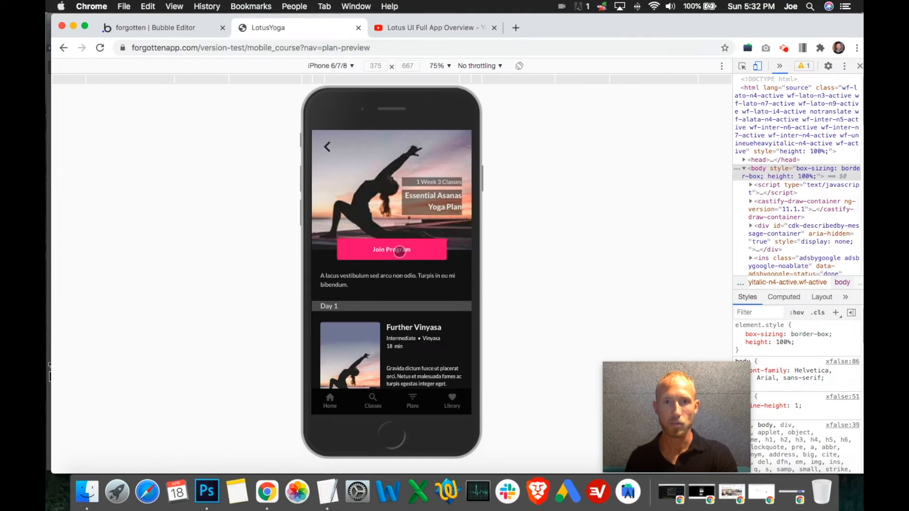
{"action": "left_click", "coordinate": [400, 252]}
{"action": "left_click_drag", "start_coordinate": [378, 317], "coordinate": [392, 393]}
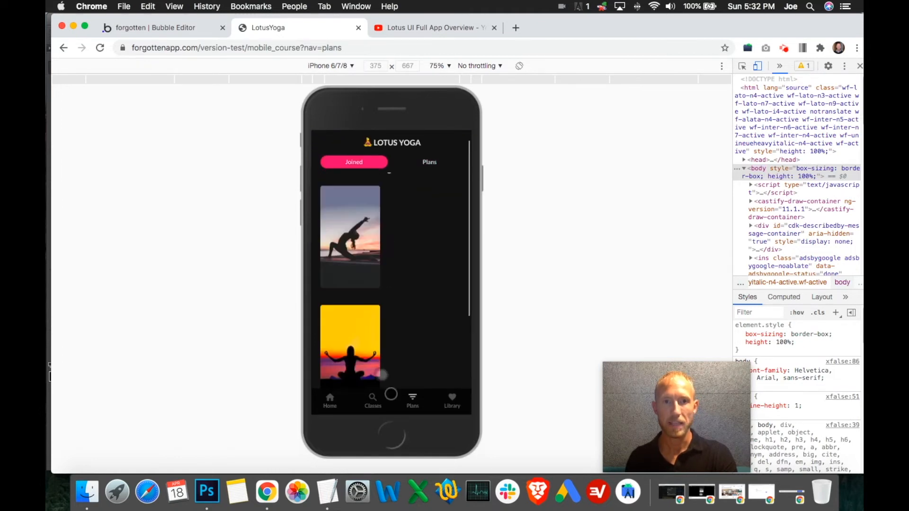
- Test switching between the Plans and Joined tabs, and cancel the un-join dialog of the Essential Asanas Yoga Plan
{"action": "left_click", "coordinate": [421, 164]}
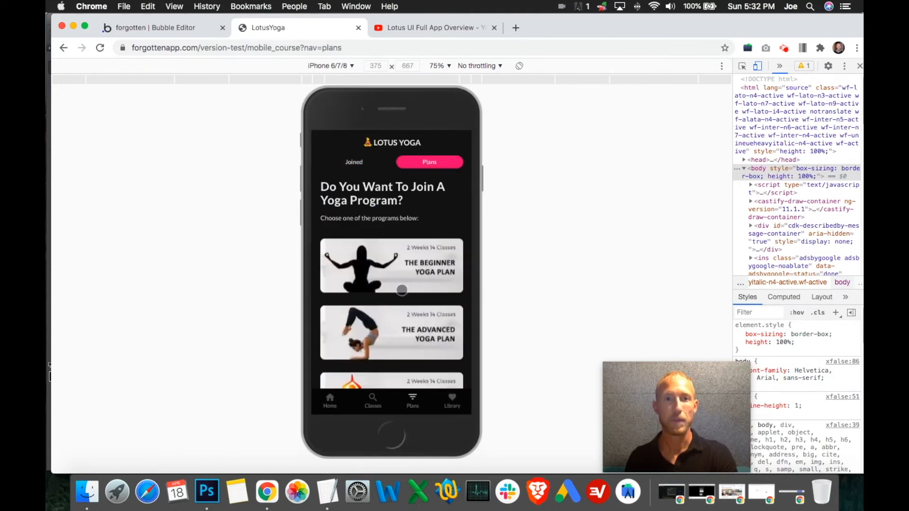
{"action": "left_click", "coordinate": [361, 160]}
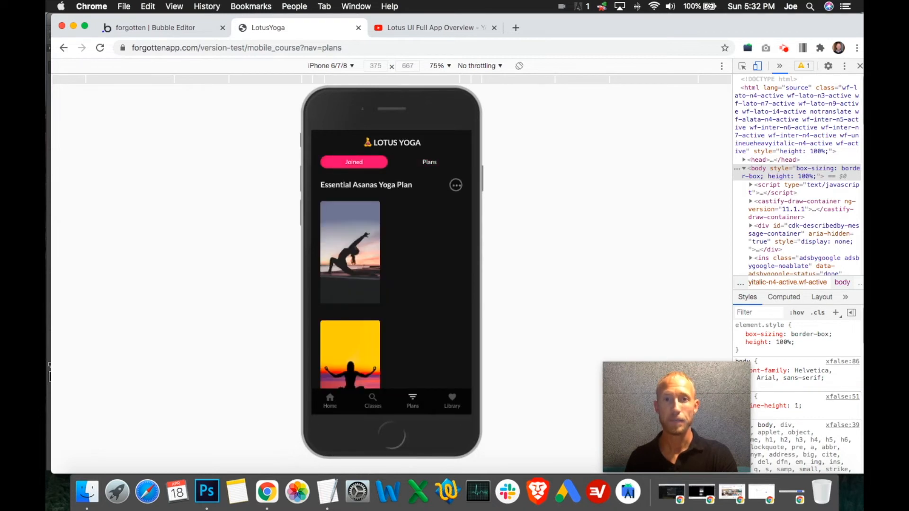
{"action": "left_click", "coordinate": [456, 185]}
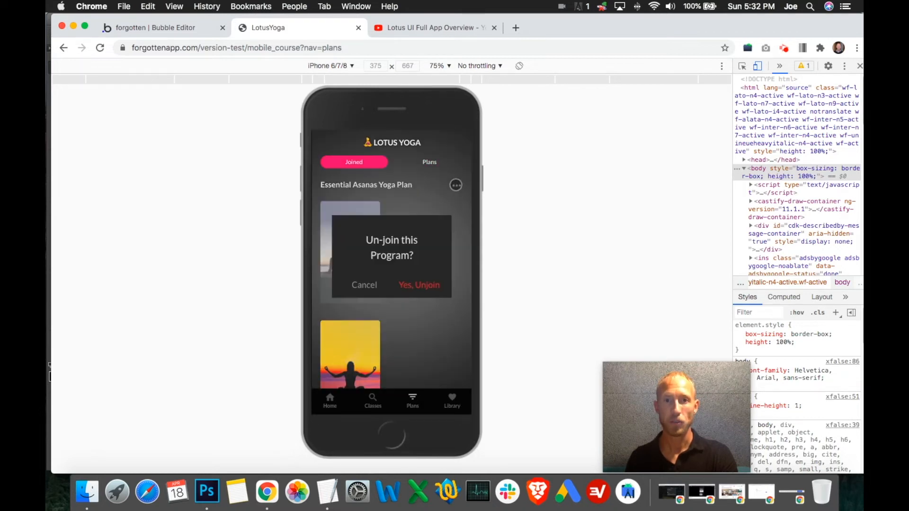
{"action": "left_click", "coordinate": [360, 285]}
{"action": "left_click", "coordinate": [434, 161]}
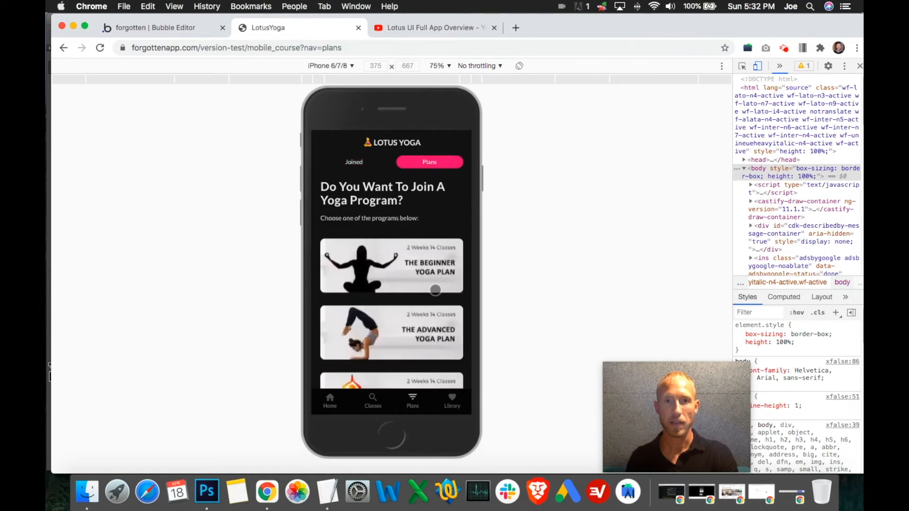
- Open the Essential Asanas Yoga Plan's preview page from the list of plans, and return to the Bubble editor
{"action": "scroll", "coordinate": [431, 344], "scroll_direction": "down", "scroll_amount": 3}
{"action": "left_click", "coordinate": [430, 345]}
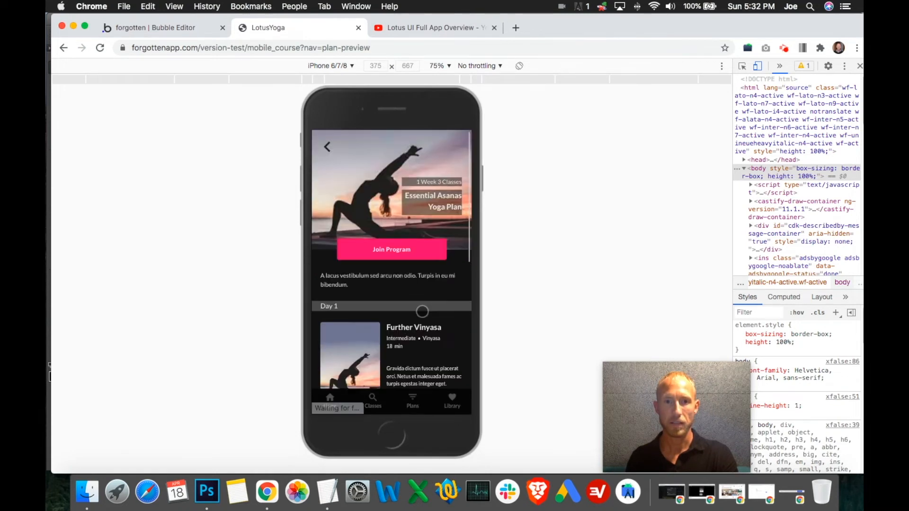
{"action": "left_click", "coordinate": [152, 29]}
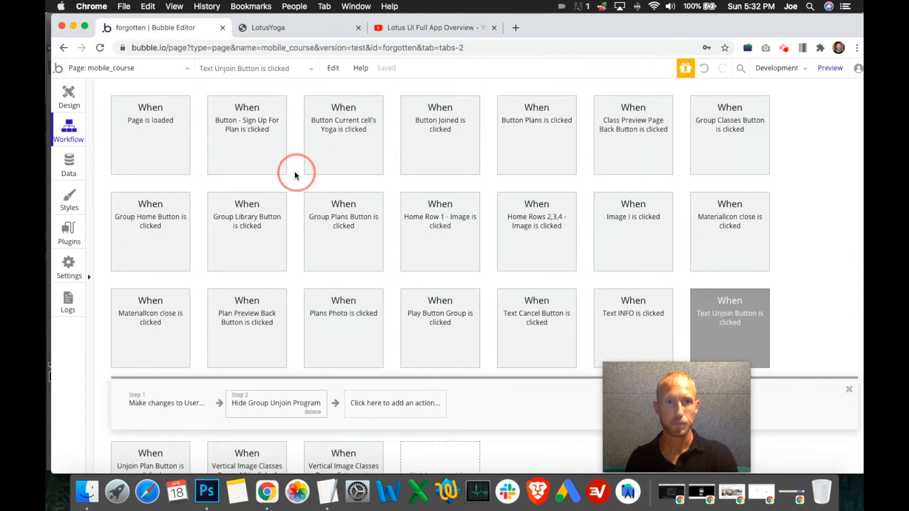
- Rename the "Button - Sign Up For Plan is clicked" workflow event as "Button - Join A Plan is clicked"
{"action": "left_click", "coordinate": [252, 147]}
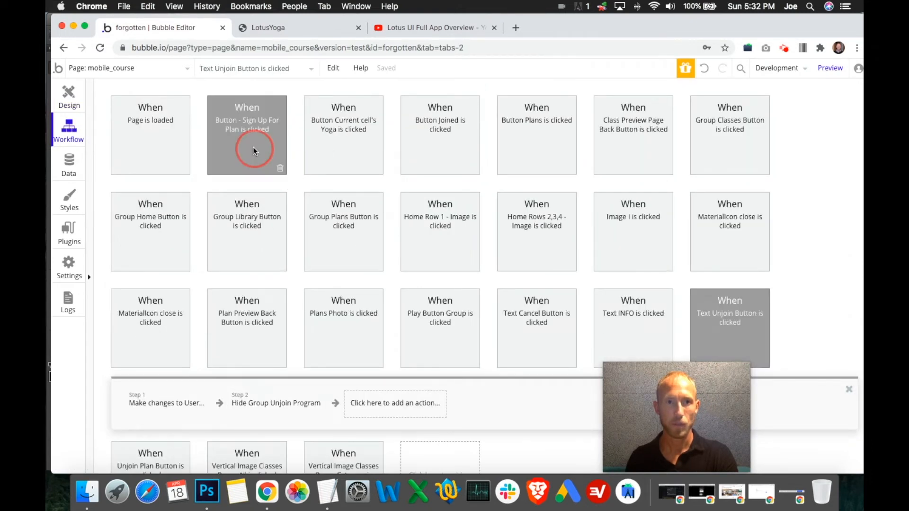
{"action": "left_click", "coordinate": [719, 94]}
{"action": "double_click", "coordinate": [725, 91]}
{"action": "type", "text": "Join"}
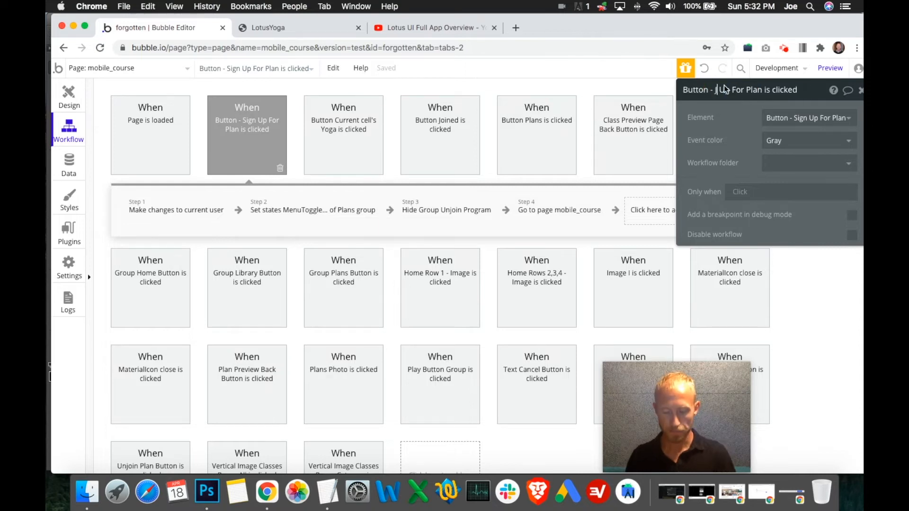
{"action": "key", "text": "shift+Right"}
{"action": "key", "text": "shift+Right"}
{"action": "key", "text": "shift+Right"}
{"action": "key", "text": "shift+Right"}
{"action": "key", "text": "shift+Right"}
{"action": "key", "text": "shift+Right"}
{"action": "key", "text": "shift+Right"}
{"action": "type", "text": "A"}
{"action": "key", "text": "Right"}
{"action": "key", "text": "Right"}
{"action": "key", "text": "Right"}
{"action": "key", "text": "Right"}
- Show the Plan Preview Group in the design view and rename its Join Program button element as "Button - Join A Plan"
{"action": "left_click", "coordinate": [69, 94]}
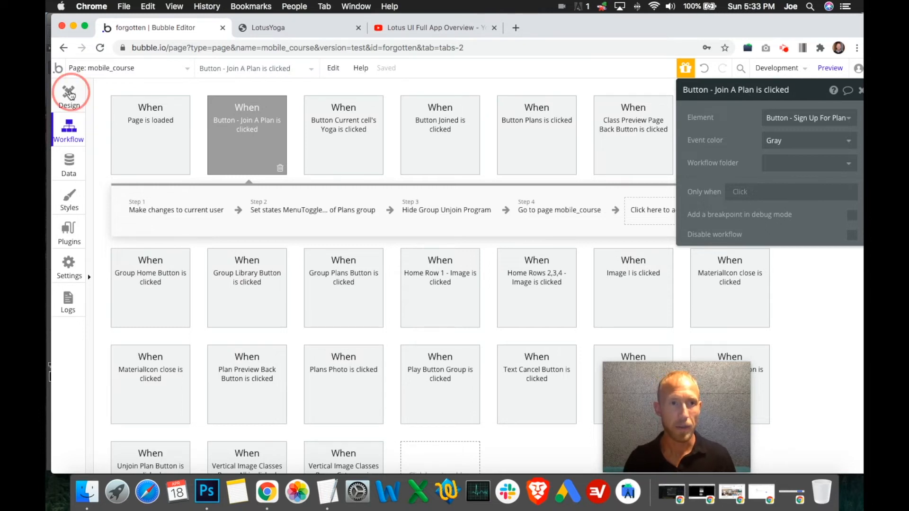
{"action": "left_click", "coordinate": [183, 181]}
{"action": "left_click", "coordinate": [184, 135]}
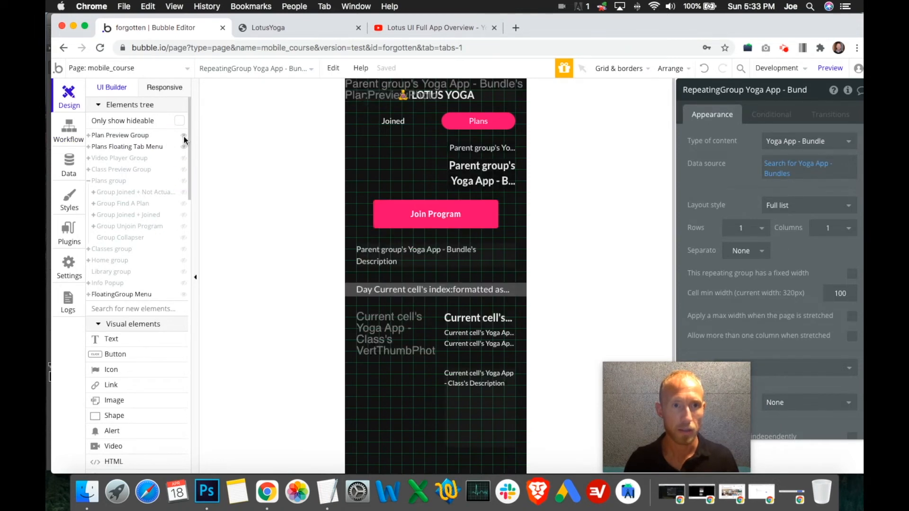
{"action": "left_click", "coordinate": [437, 221]}
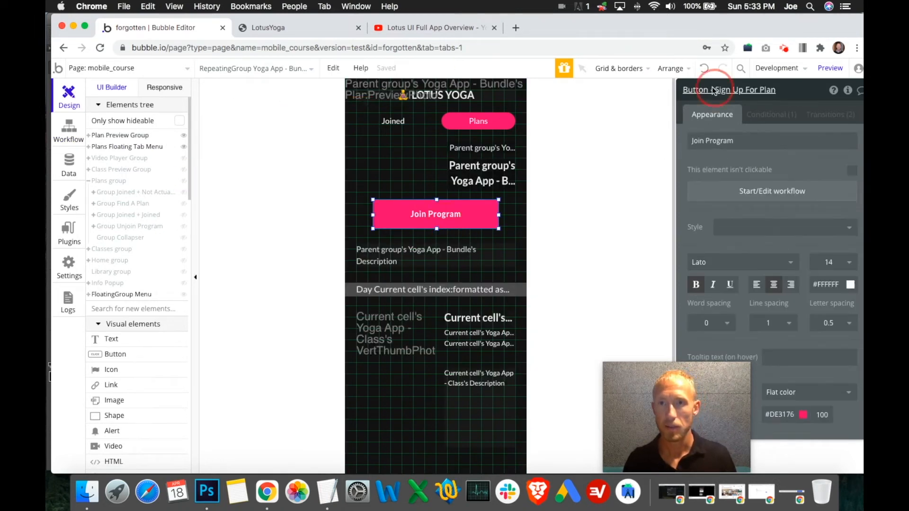
{"action": "left_click", "coordinate": [737, 96]}
{"action": "double_click", "coordinate": [722, 93]}
{"action": "type", "text": "Jo"}
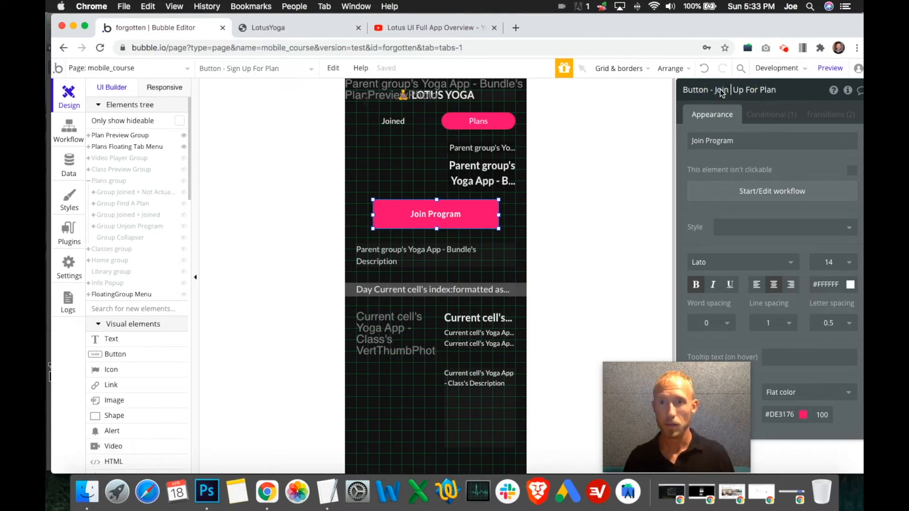
{"action": "type", "text": "in A"}
{"action": "key", "text": "BackSpace"}
{"action": "key", "text": "BackSpace"}
{"action": "key", "text": "Return"}
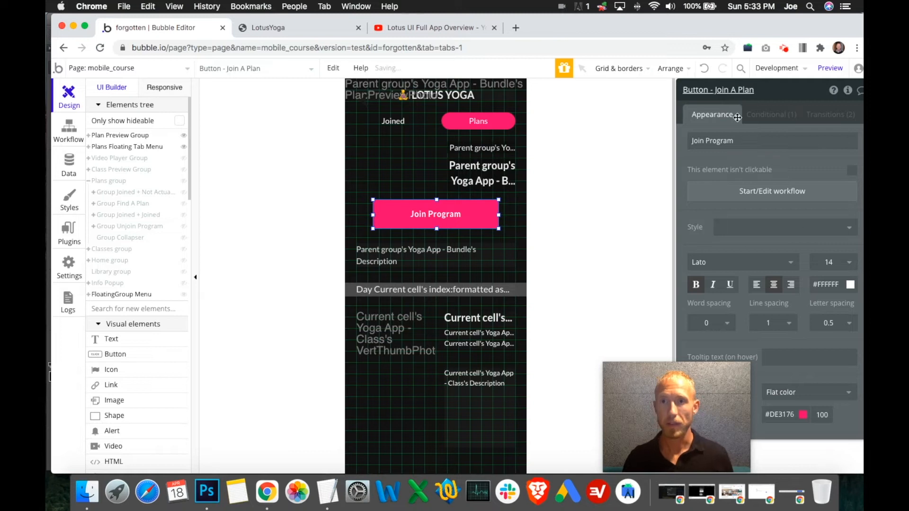
- Open the Join Program button's workflow and review its user change, Hide Group Unjoin Program and page navigation actions
{"action": "left_click", "coordinate": [757, 196]}
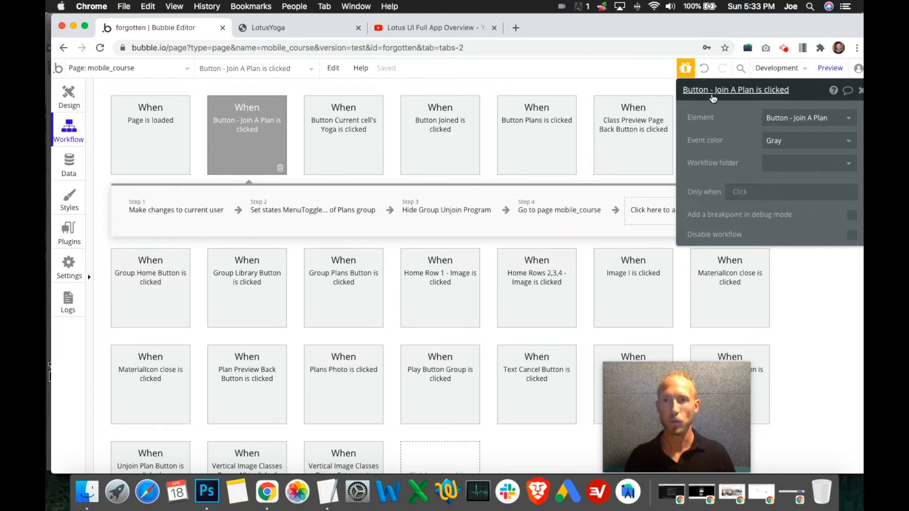
{"action": "left_click", "coordinate": [196, 212]}
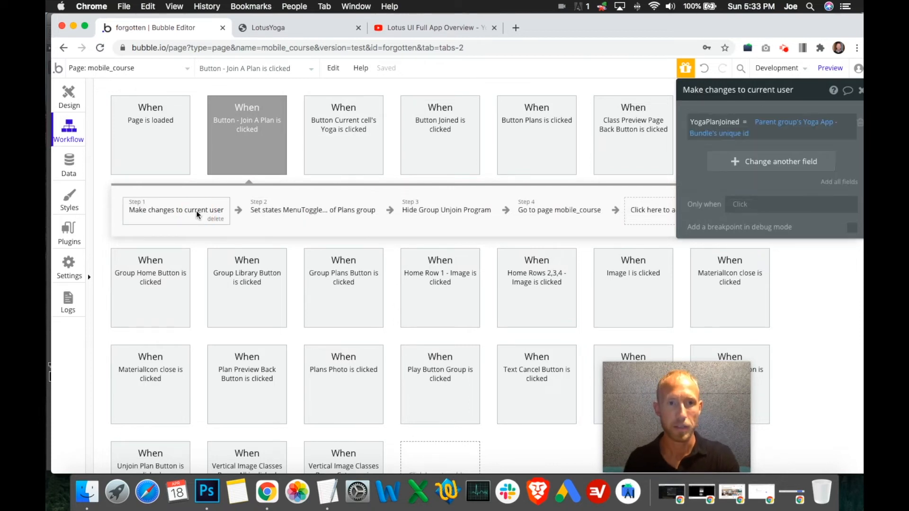
{"action": "left_click", "coordinate": [447, 223]}
{"action": "left_click", "coordinate": [543, 213]}
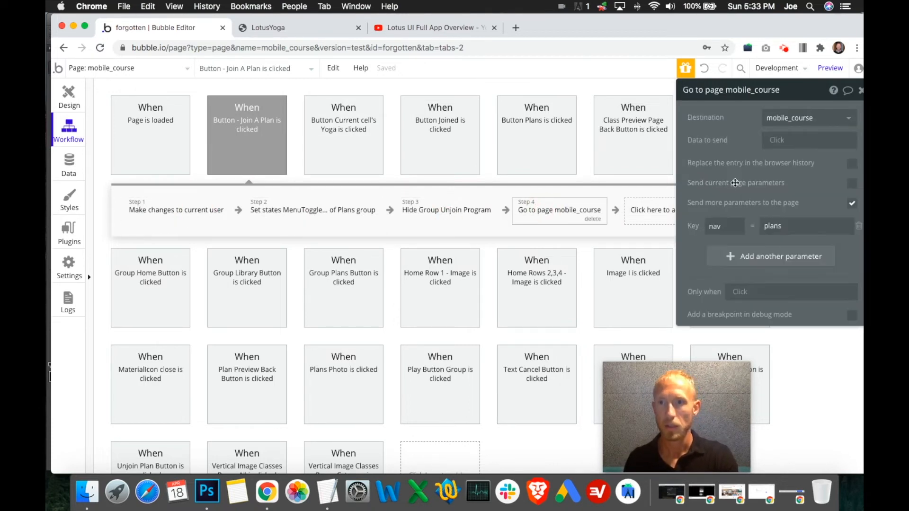
{"action": "left_click", "coordinate": [861, 90]}
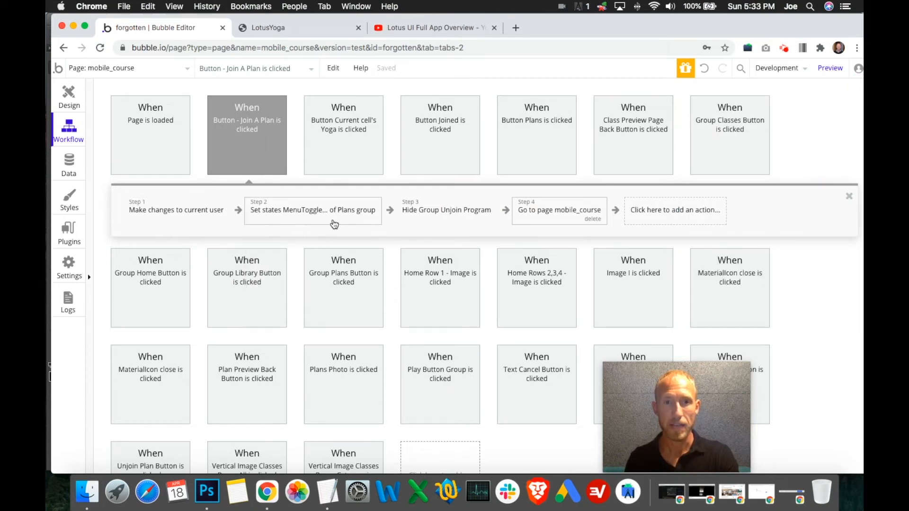
{"action": "left_click", "coordinate": [164, 205]}
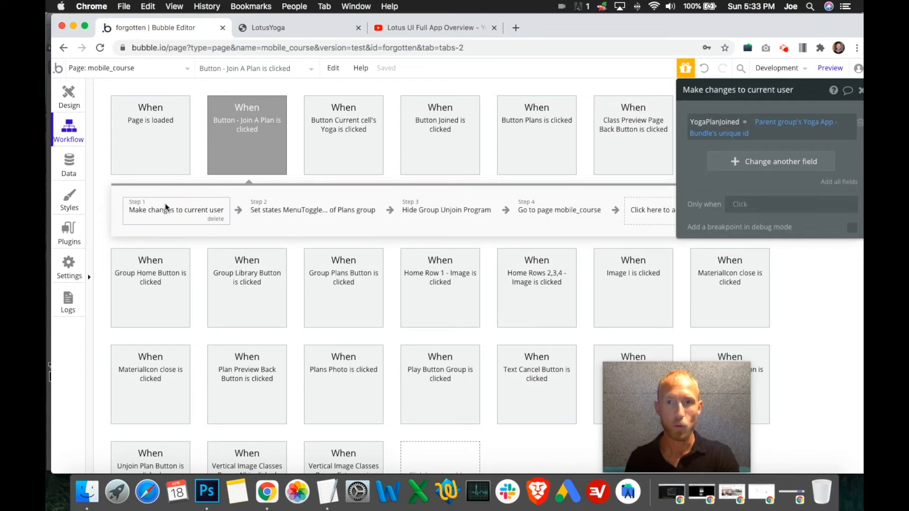
{"action": "left_click", "coordinate": [740, 211]}
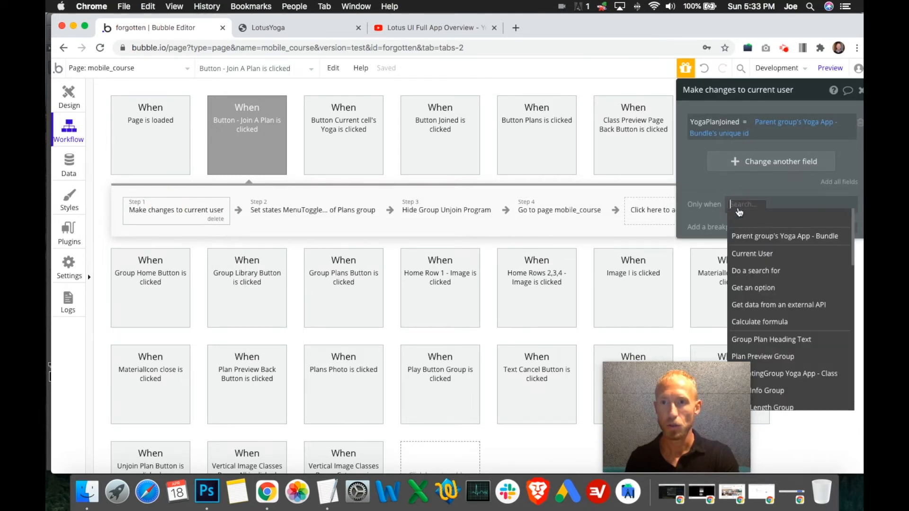
{"action": "left_click", "coordinate": [714, 218]}
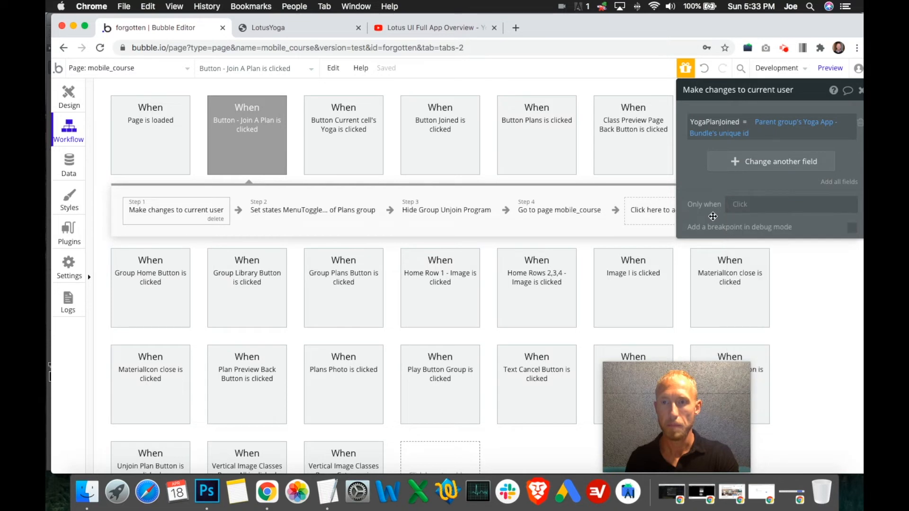
{"action": "left_click", "coordinate": [745, 208]}
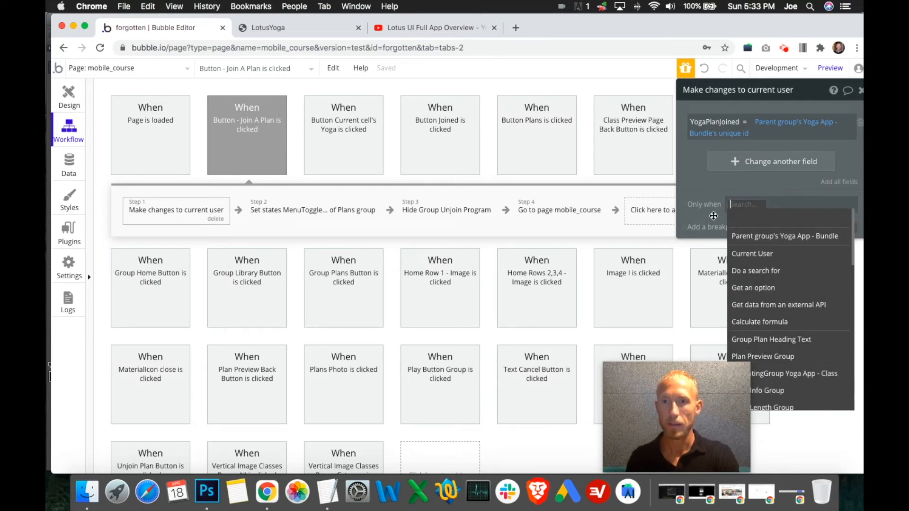
{"action": "left_click", "coordinate": [714, 216]}
{"action": "left_click", "coordinate": [71, 94]}
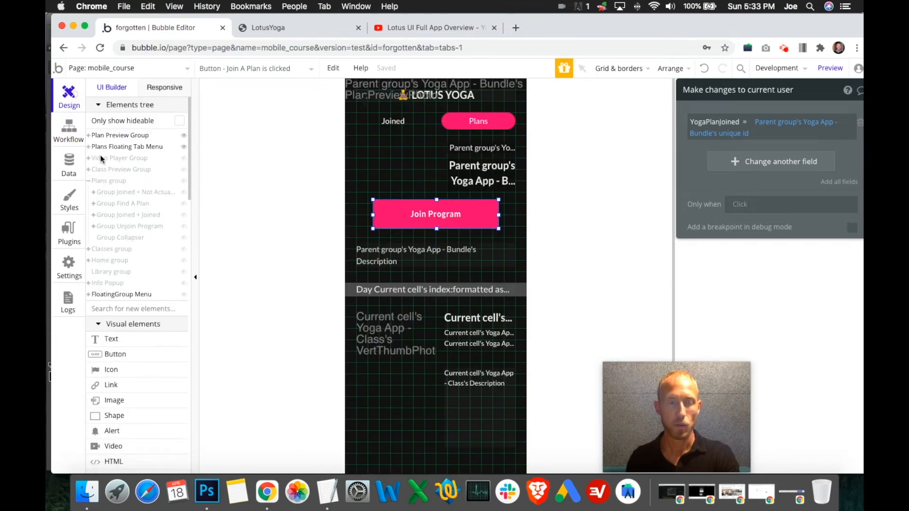
{"action": "left_click", "coordinate": [69, 132]}
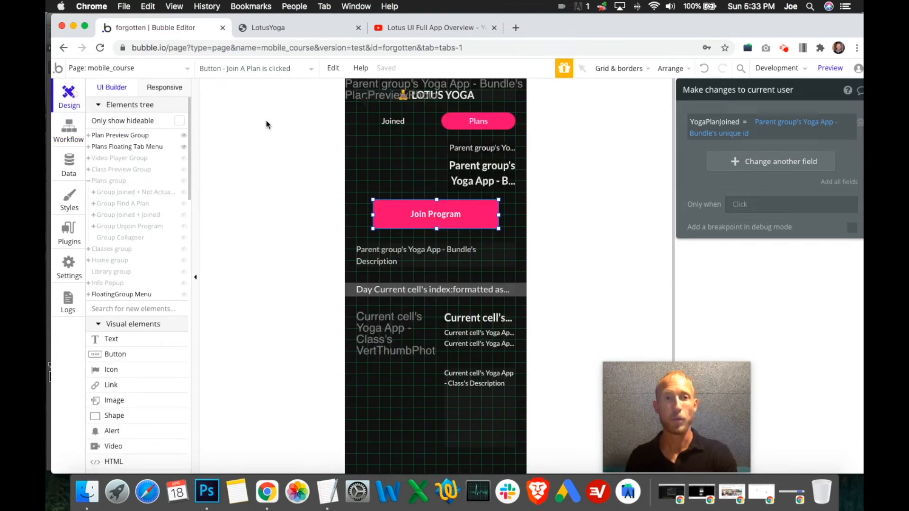
{"action": "left_click", "coordinate": [450, 238]}
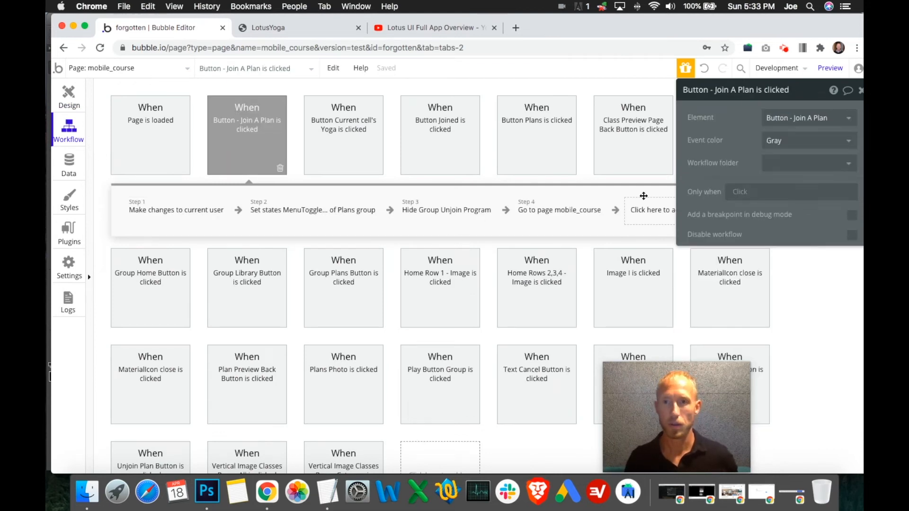
- Restrict the workflow's "Make changes to current user" action to run only when Current User's YogaPlanJoined is empty
{"action": "left_click", "coordinate": [179, 211]}
{"action": "left_click", "coordinate": [743, 203]}
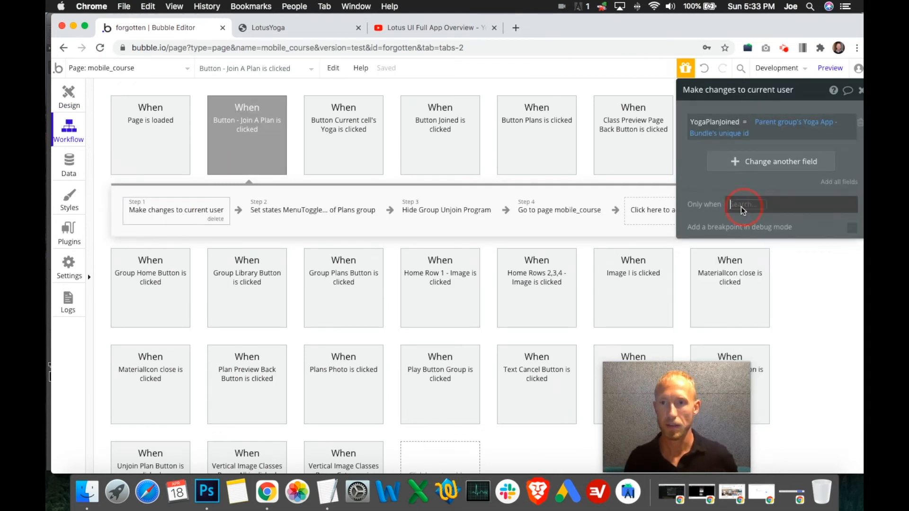
{"action": "scroll", "coordinate": [766, 232], "scroll_direction": "down", "scroll_amount": 5}
{"action": "scroll", "coordinate": [782, 246], "scroll_direction": "up", "scroll_amount": 5}
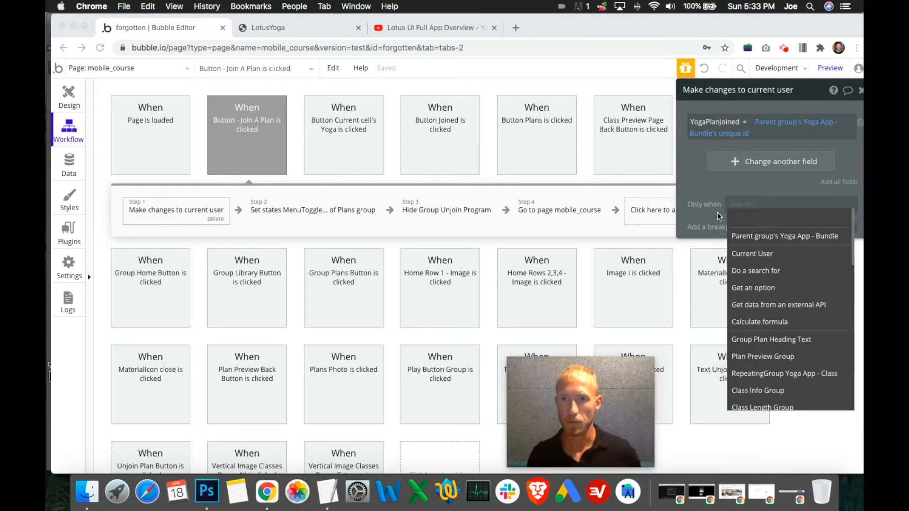
{"action": "left_click", "coordinate": [753, 254]}
{"action": "scroll", "coordinate": [788, 298], "scroll_direction": "down", "scroll_amount": 5}
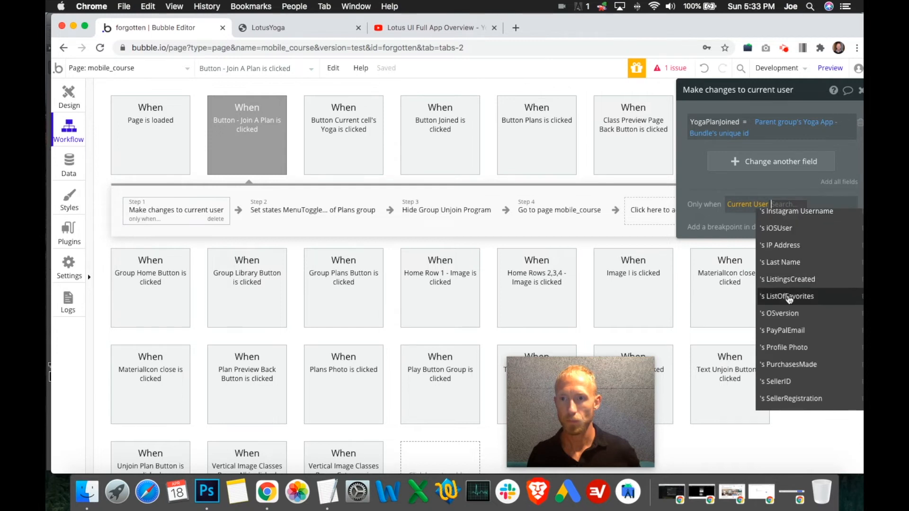
{"action": "scroll", "coordinate": [789, 303], "scroll_direction": "down", "scroll_amount": 3}
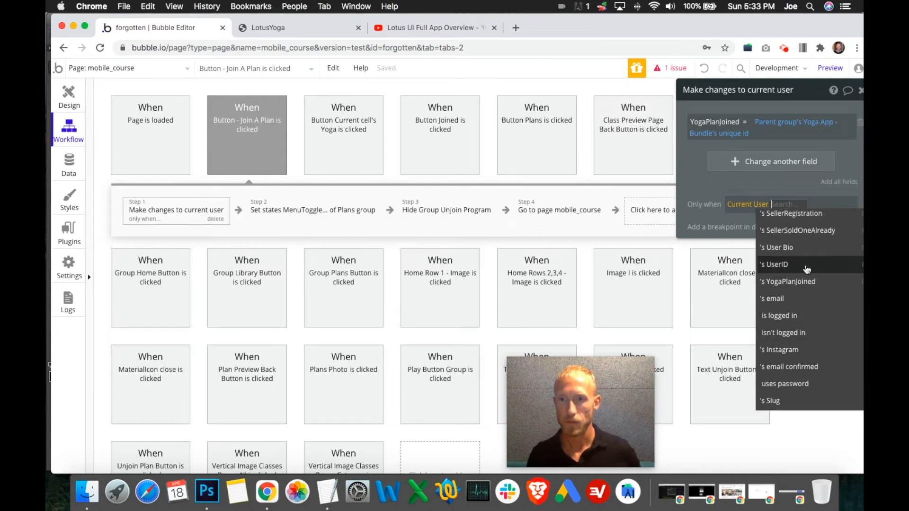
{"action": "left_click", "coordinate": [806, 301]}
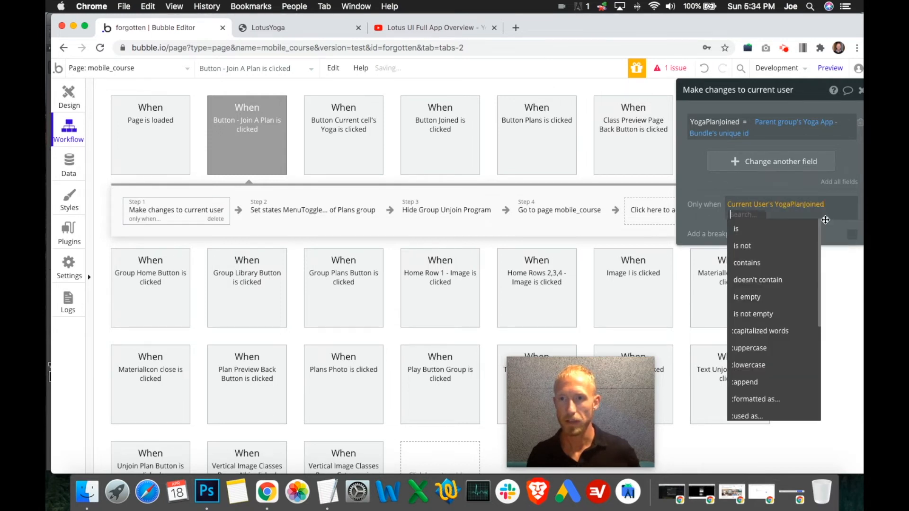
{"action": "left_click", "coordinate": [768, 230]}
{"action": "left_click", "coordinate": [712, 214]}
{"action": "left_click", "coordinate": [831, 208]}
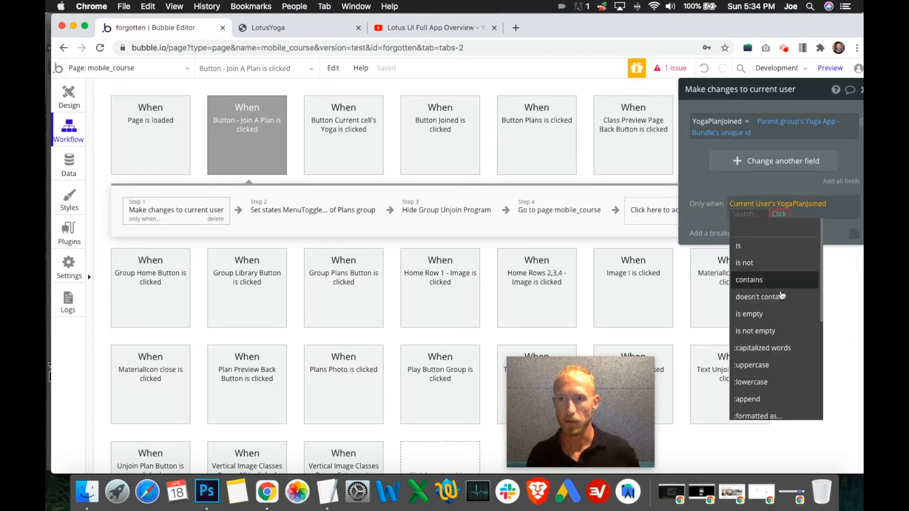
{"action": "left_click", "coordinate": [769, 314]}
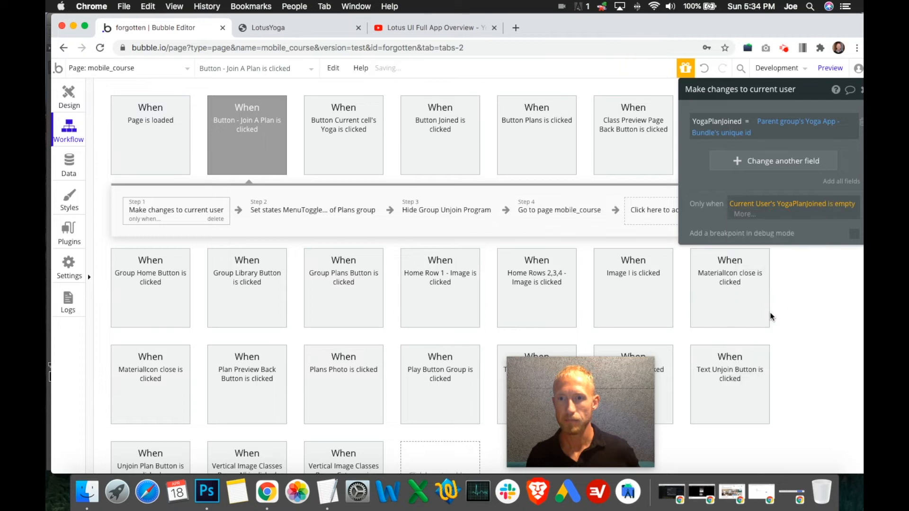
- Extend the user change action's condition with the alternative "or Current User's YogaPlanJoined is 0"
{"action": "left_click", "coordinate": [743, 217]}
{"action": "left_click", "coordinate": [756, 258]}
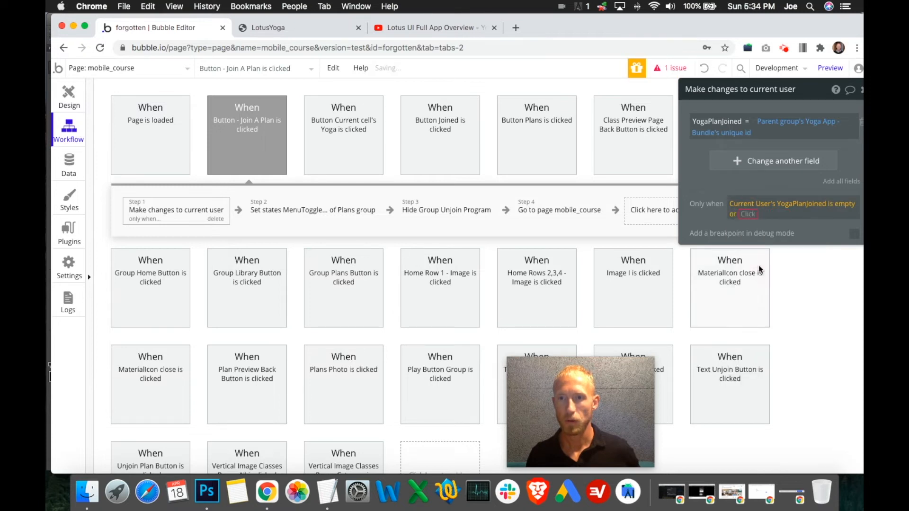
{"action": "scroll", "coordinate": [775, 266], "scroll_direction": "down", "scroll_amount": 3}
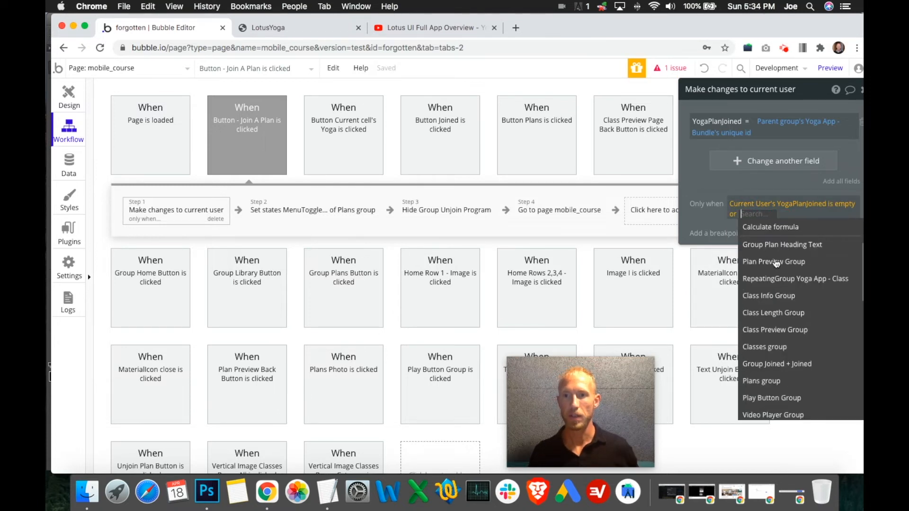
{"action": "scroll", "coordinate": [774, 263], "scroll_direction": "up", "scroll_amount": 4}
{"action": "left_click", "coordinate": [776, 245]}
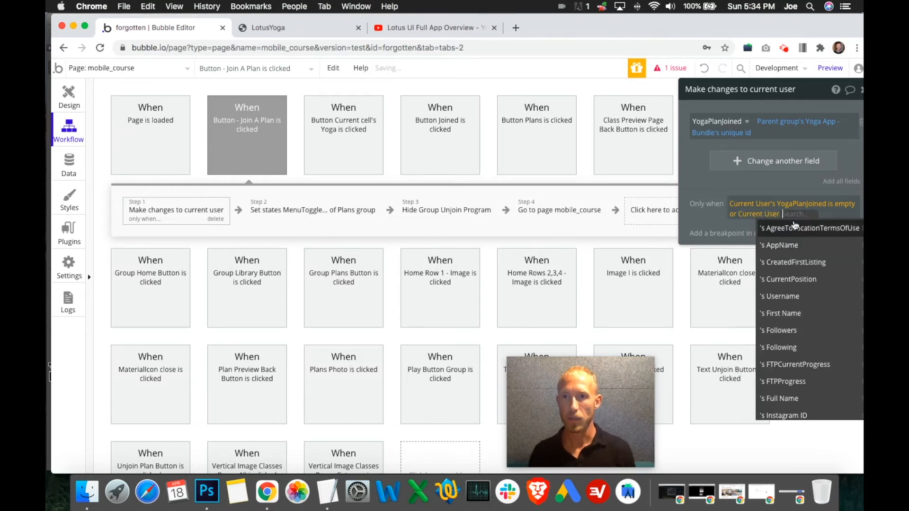
{"action": "scroll", "coordinate": [805, 360], "scroll_direction": "down", "scroll_amount": 5}
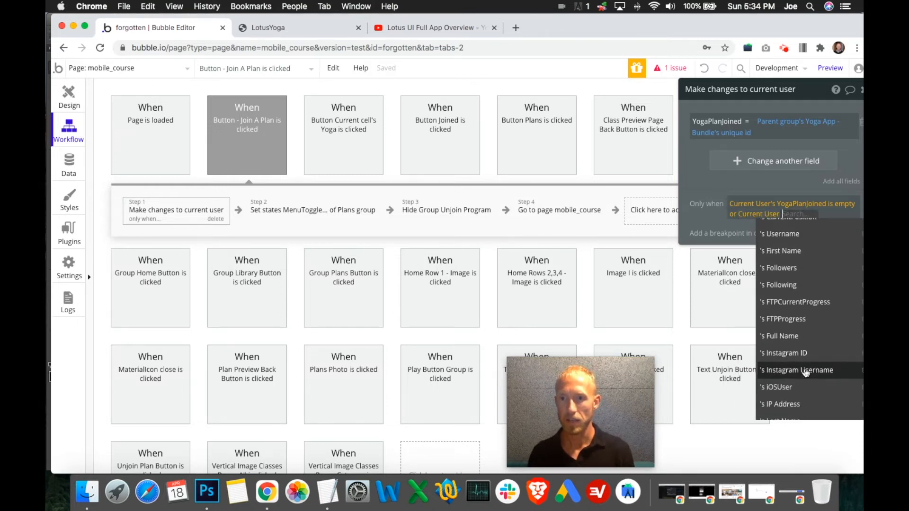
{"action": "scroll", "coordinate": [806, 376], "scroll_direction": "down", "scroll_amount": 3}
{"action": "scroll", "coordinate": [806, 370], "scroll_direction": "down", "scroll_amount": 3}
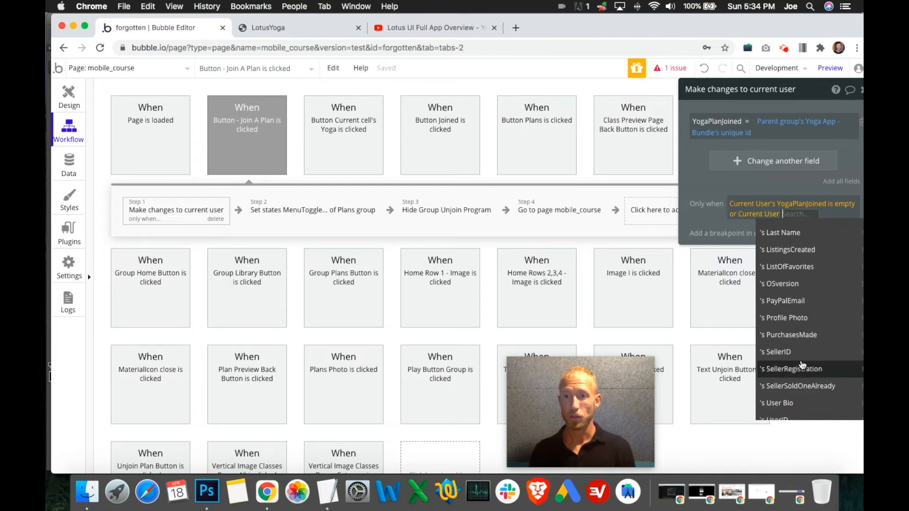
{"action": "left_click", "coordinate": [804, 361]}
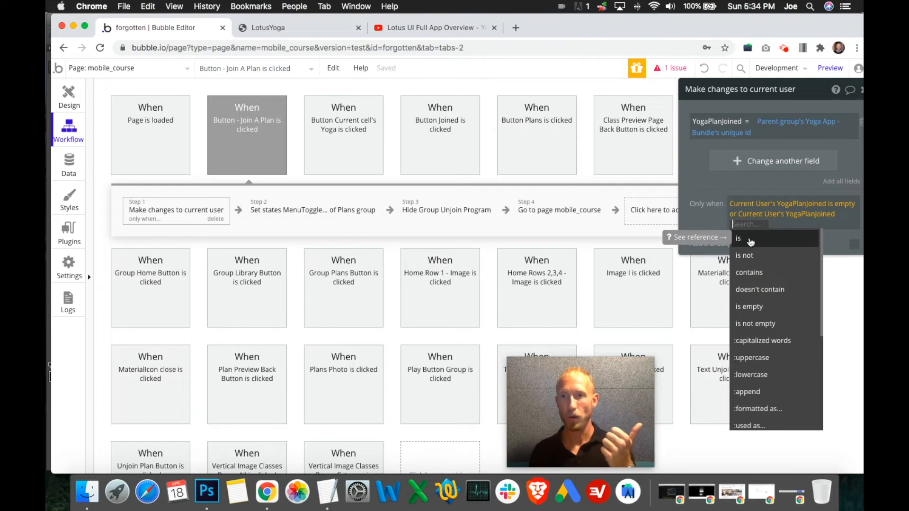
{"action": "left_click", "coordinate": [751, 242]}
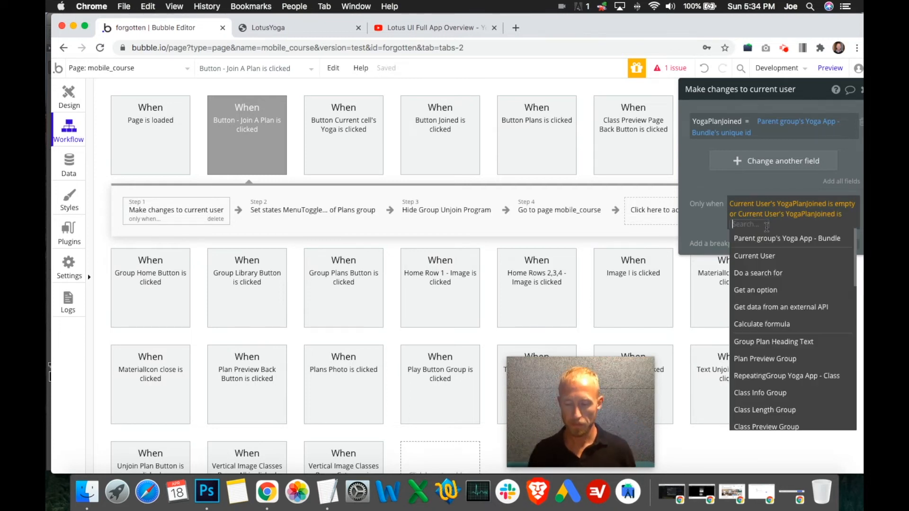
{"action": "type", "text": "0"}
{"action": "key", "text": "Return"}
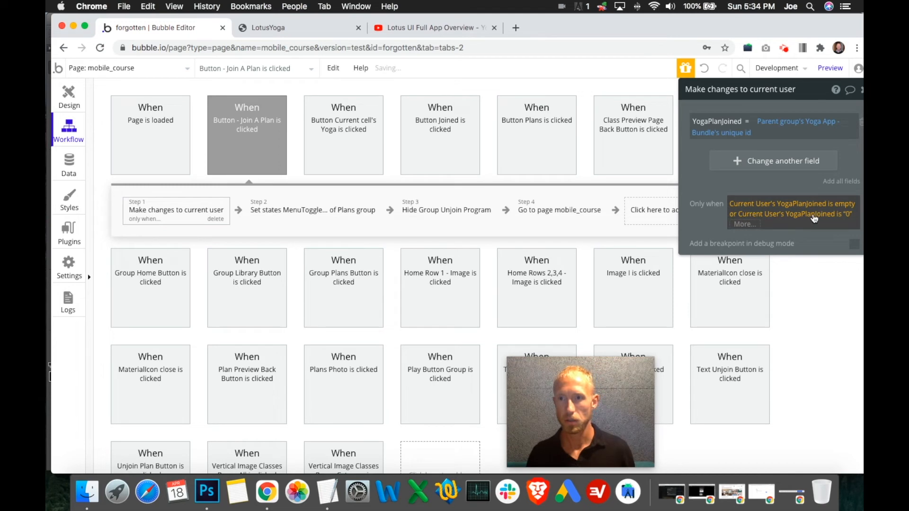
- Review the Join A Plan workflow's user change and set state actions, and check the Join Program button in the design view
{"action": "left_click", "coordinate": [711, 218]}
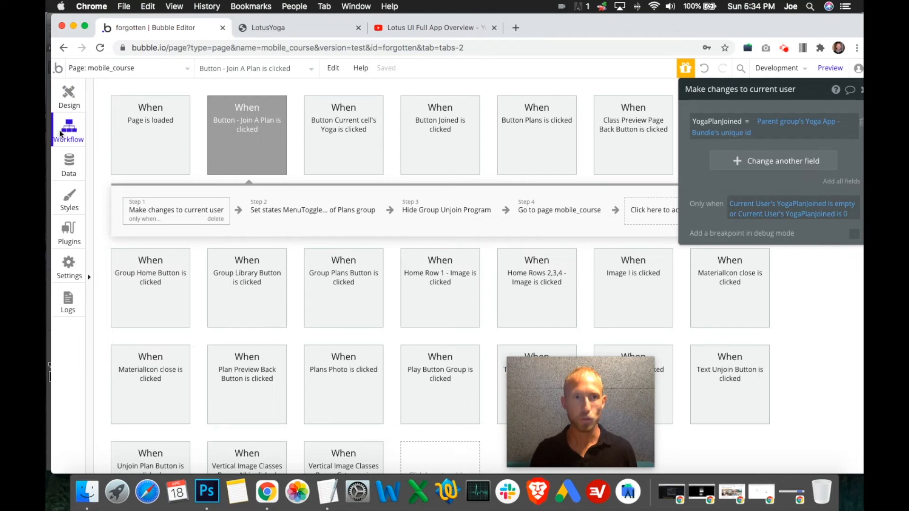
{"action": "left_click", "coordinate": [57, 100]}
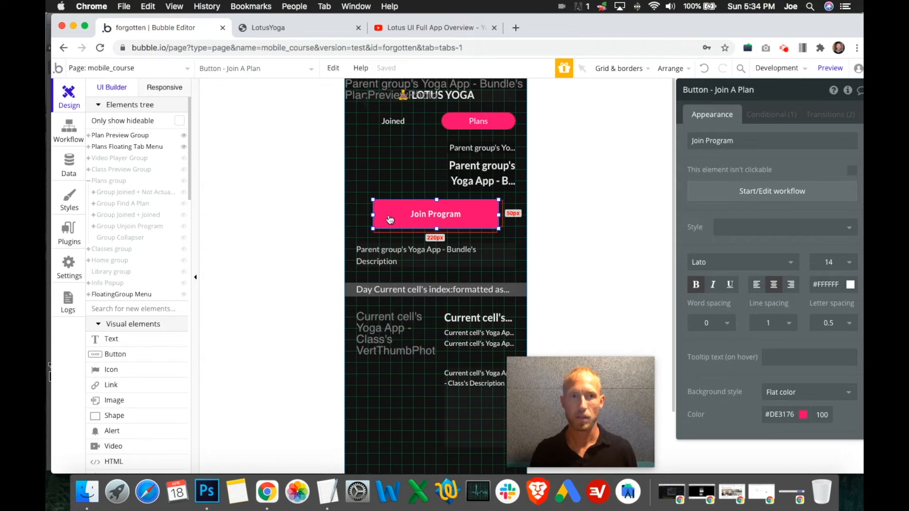
{"action": "left_click", "coordinate": [69, 128]}
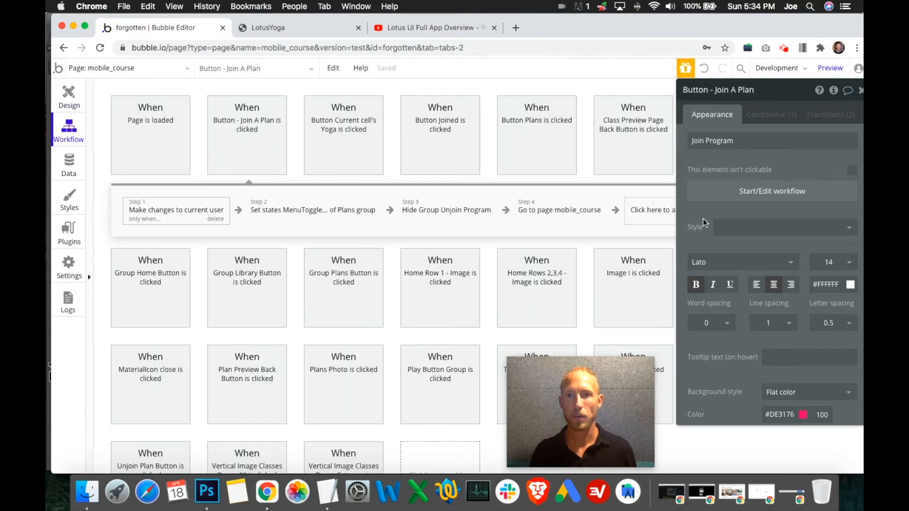
{"action": "left_click", "coordinate": [211, 200]}
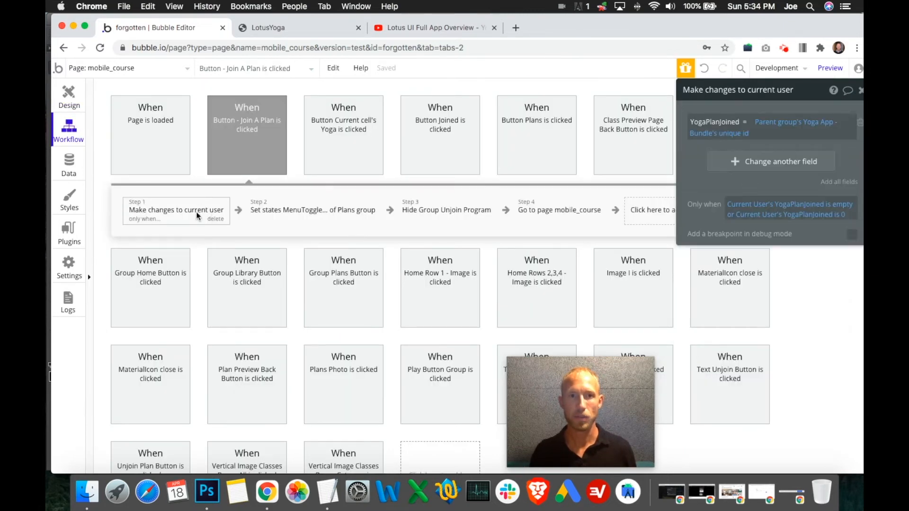
{"action": "left_click", "coordinate": [346, 213]}
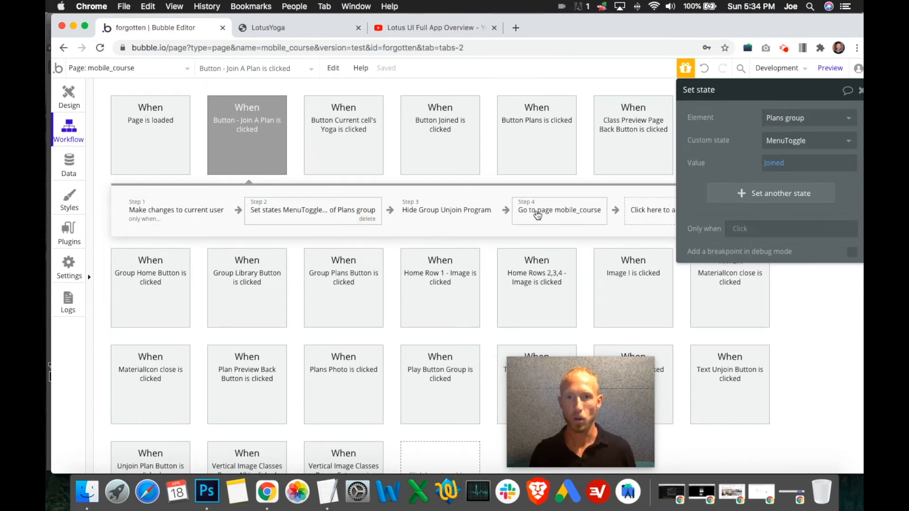
{"action": "left_click", "coordinate": [76, 96]}
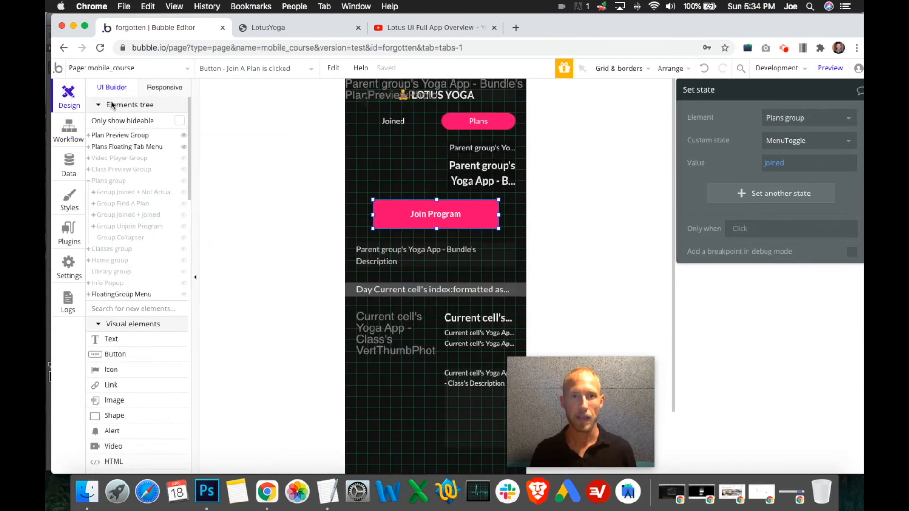
{"action": "left_click", "coordinate": [71, 127]}
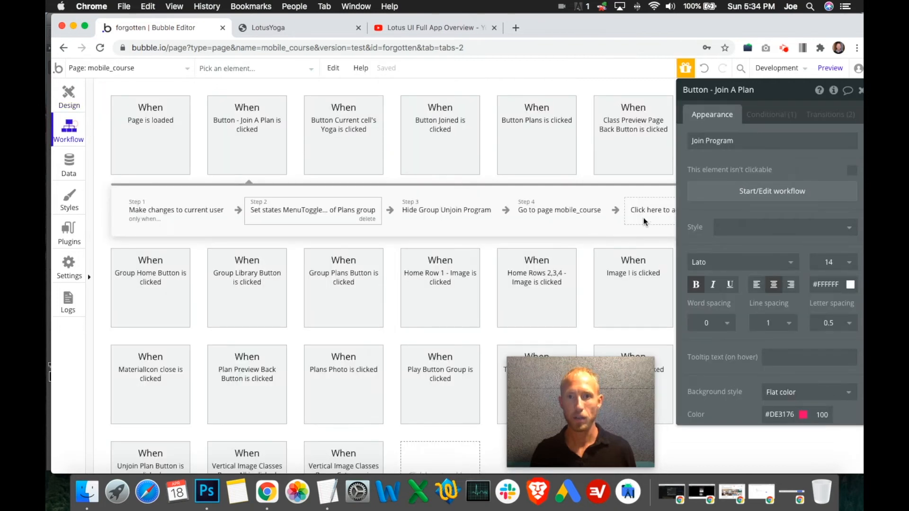
{"action": "left_click", "coordinate": [190, 210]}
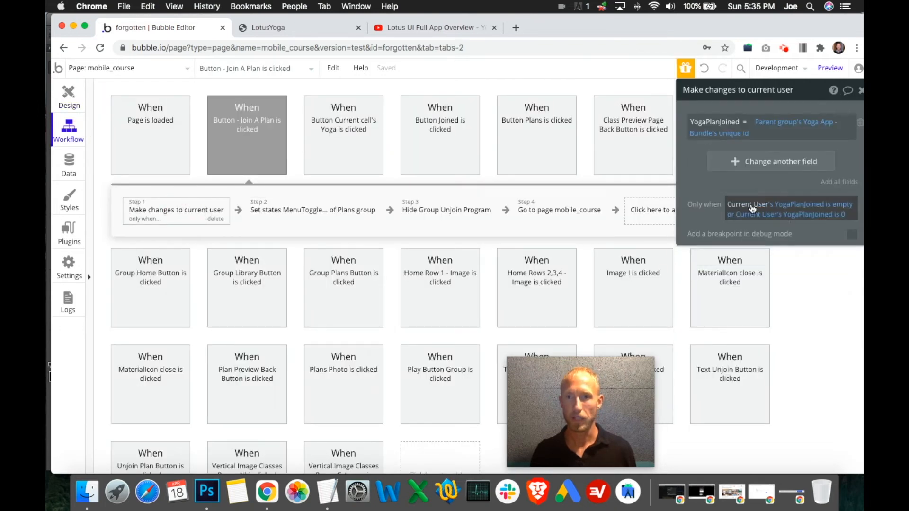
- Add a Show action for the Info Popup at the end of the Join A Plan workflow
{"action": "left_click", "coordinate": [670, 212]}
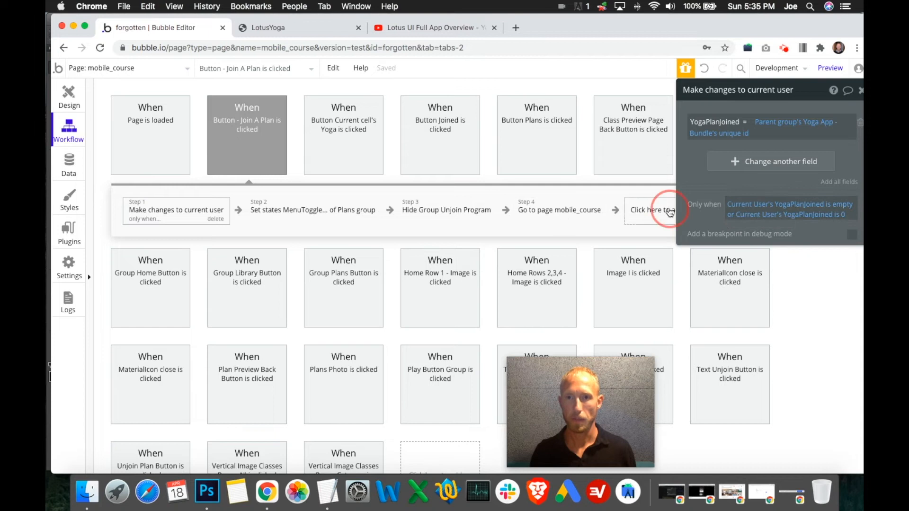
{"action": "mouse_move", "coordinate": [687, 369]}
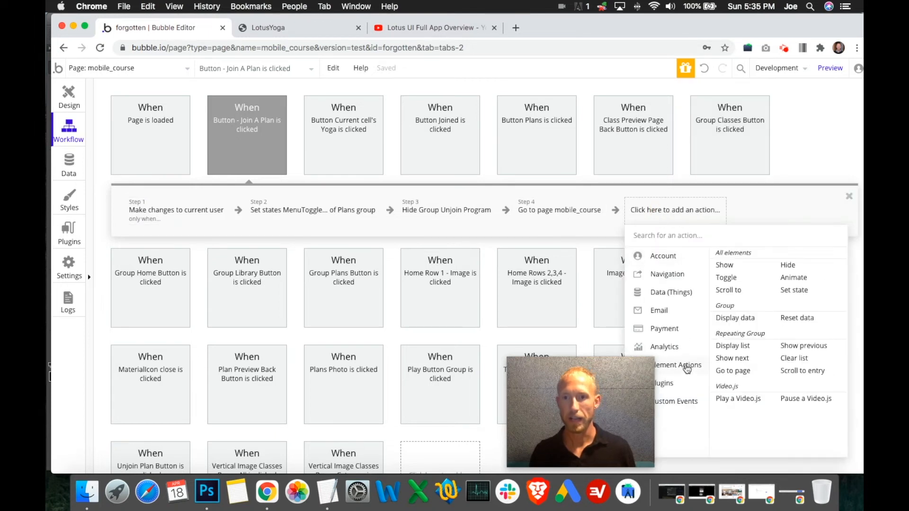
{"action": "left_click", "coordinate": [725, 266]}
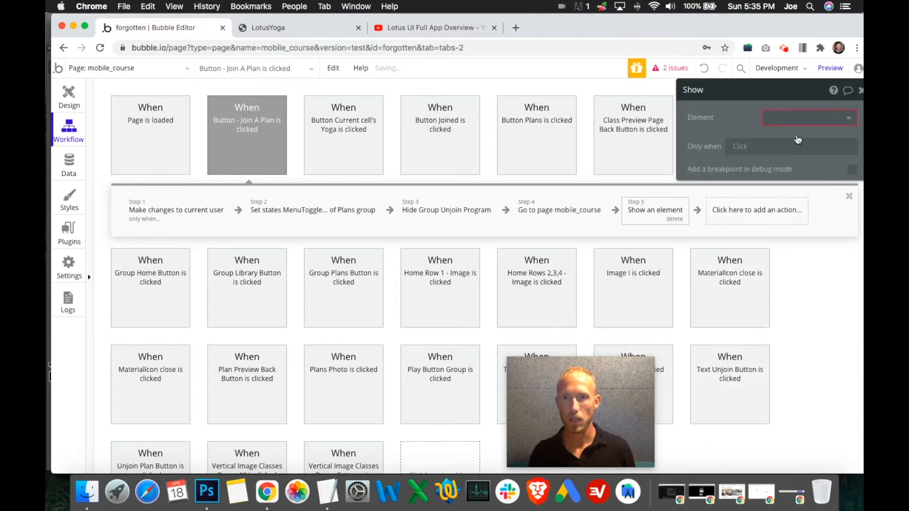
{"action": "left_click", "coordinate": [803, 118]}
{"action": "type", "text": "o P"}
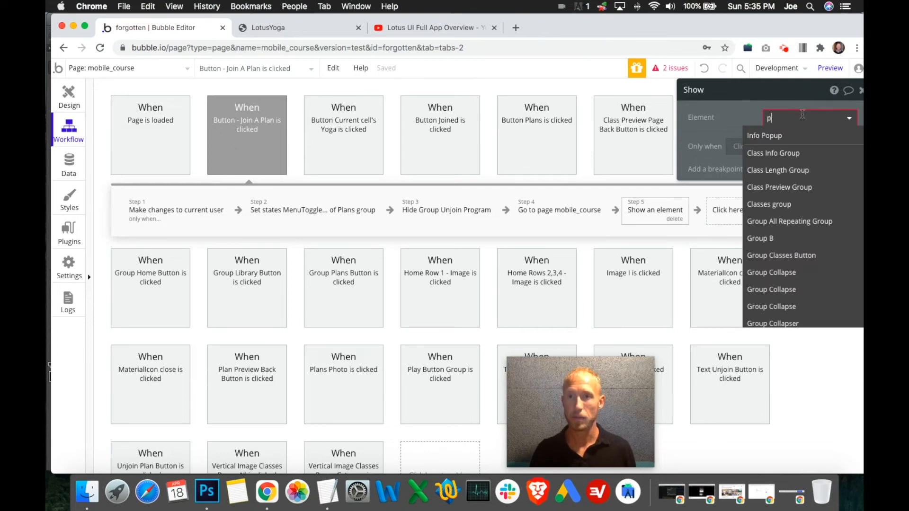
{"action": "type", "text": "op"}
{"action": "left_click", "coordinate": [788, 135]}
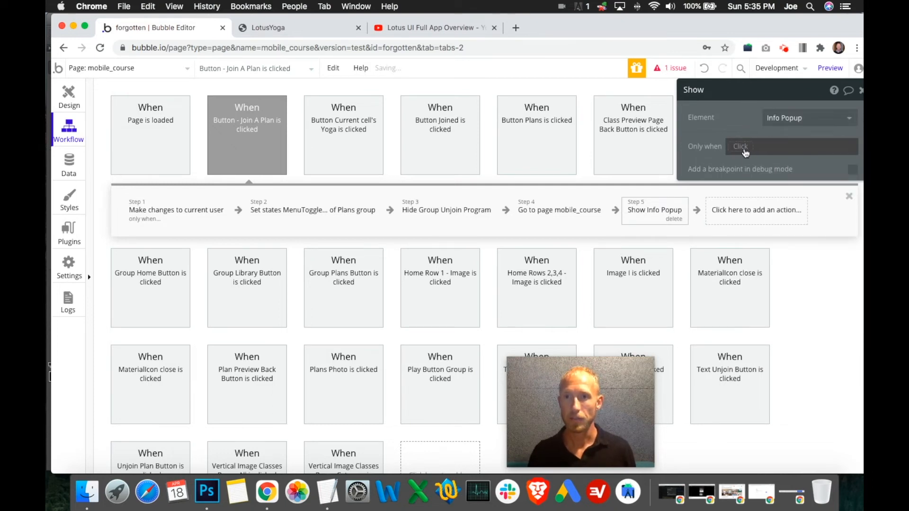
- Restrict the Show Info Popup action to run only when Current User's YogaPlanJoined is not 0
{"action": "left_click", "coordinate": [744, 148]}
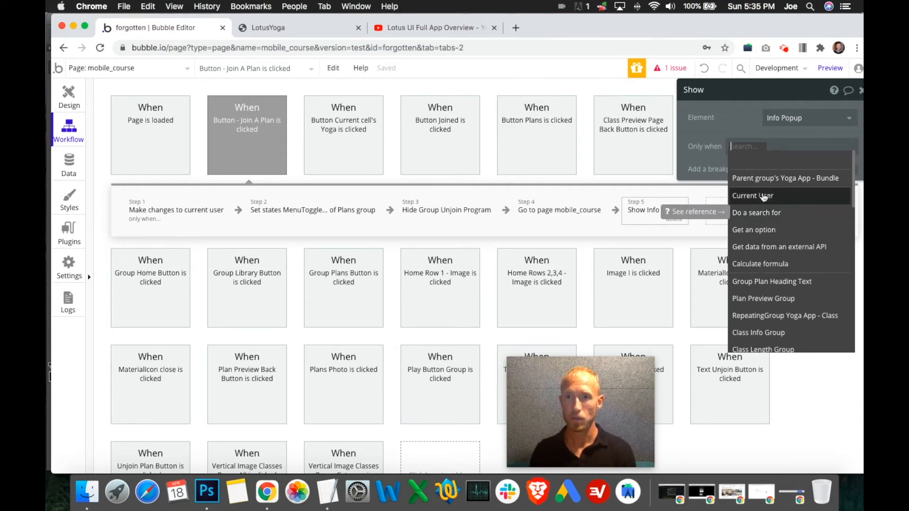
{"action": "left_click", "coordinate": [763, 197]}
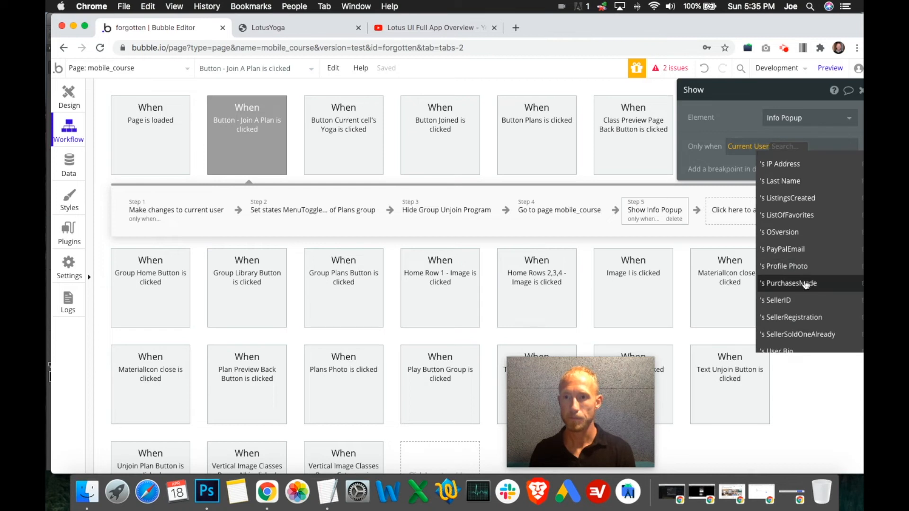
{"action": "scroll", "coordinate": [805, 284], "scroll_direction": "down", "scroll_amount": 5}
{"action": "scroll", "coordinate": [812, 266], "scroll_direction": "up", "scroll_amount": 2}
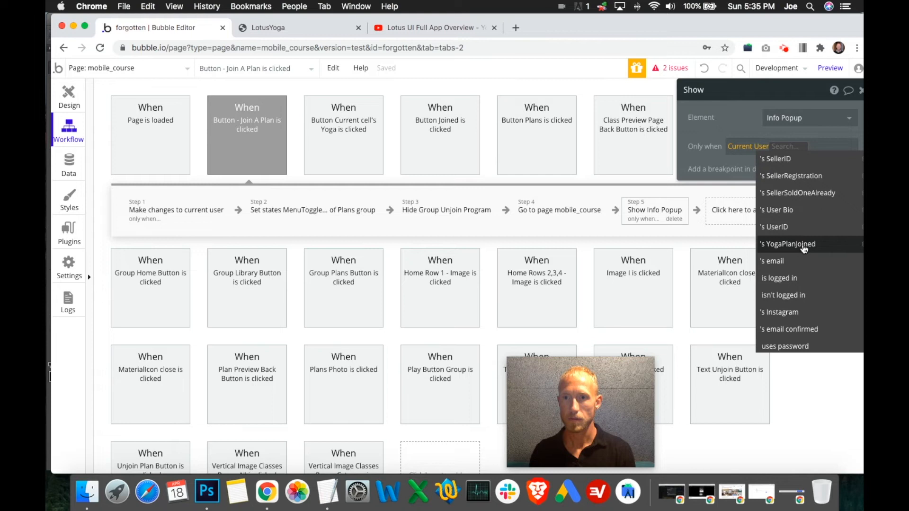
{"action": "left_click", "coordinate": [805, 251]}
{"action": "left_click", "coordinate": [777, 185]}
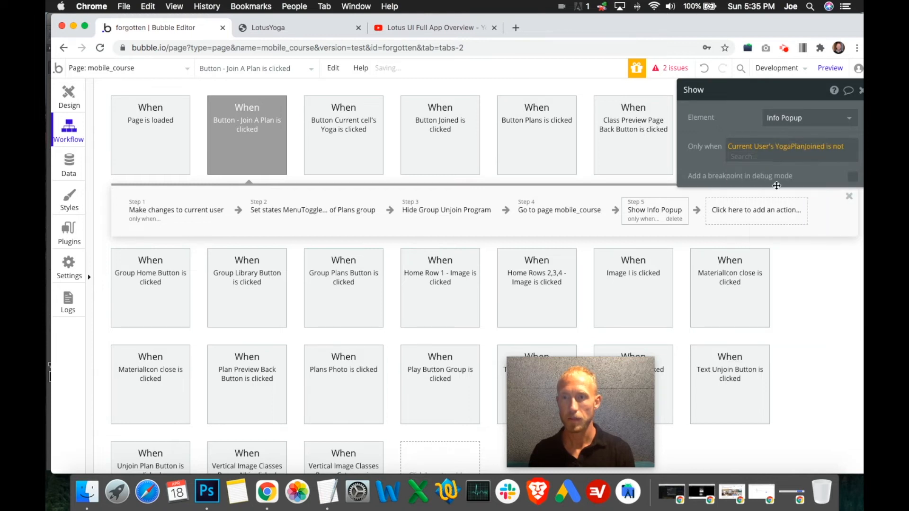
{"action": "type", "text": "0"}
{"action": "left_click", "coordinate": [717, 159]}
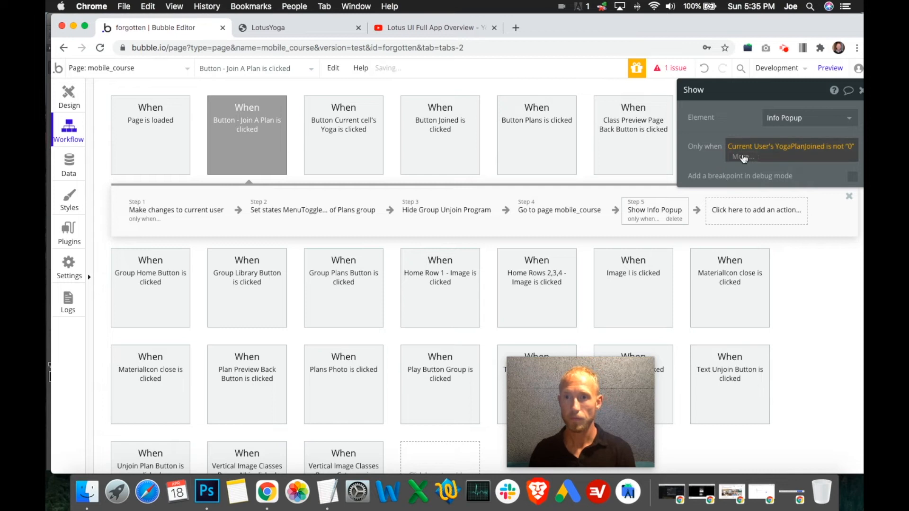
- Extend the Show Info Popup condition with "or Current User's YogaPlanJoined is not empty"
{"action": "left_click_drag", "start_coordinate": [750, 99], "coordinate": [699, 130]}
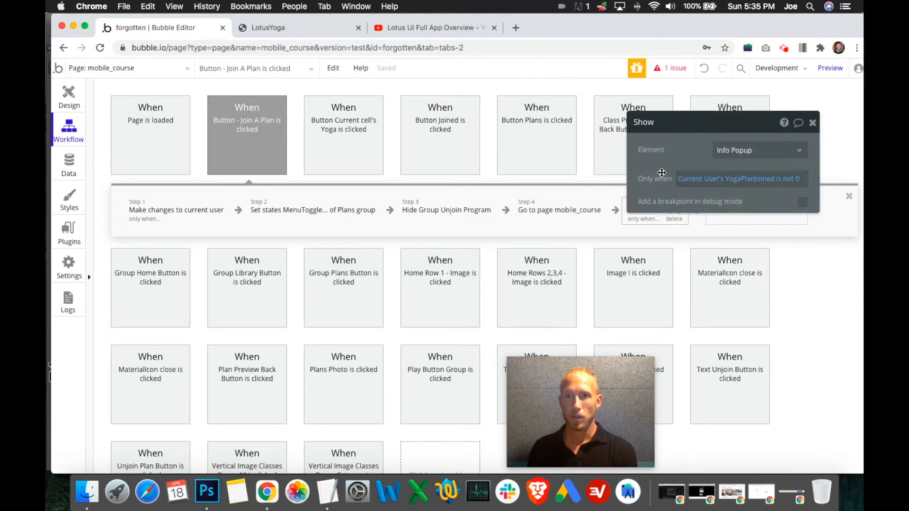
{"action": "left_click", "coordinate": [800, 185]}
{"action": "left_click", "coordinate": [728, 193]}
{"action": "left_click", "coordinate": [693, 229]}
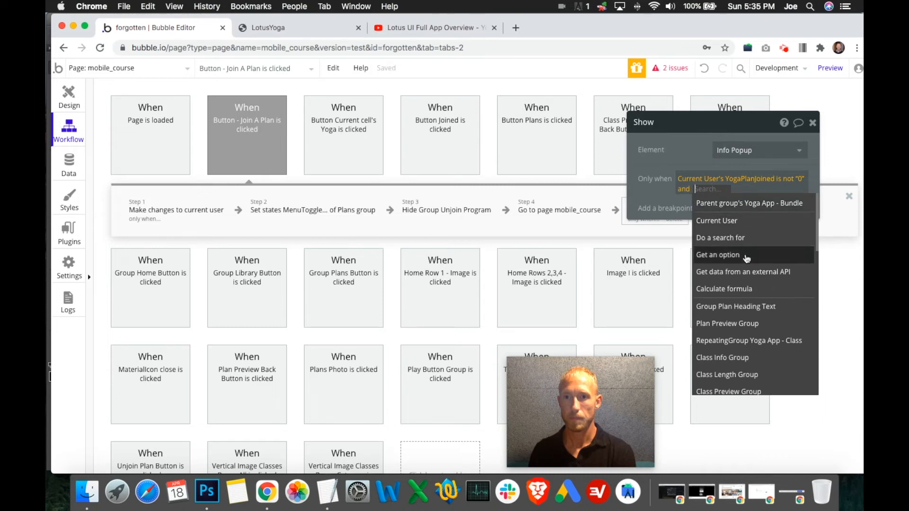
{"action": "left_click", "coordinate": [729, 221]}
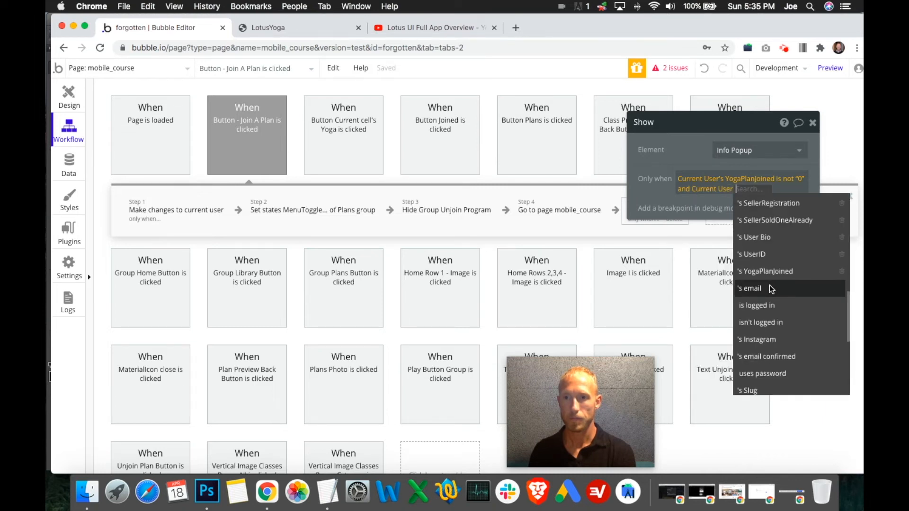
{"action": "left_click", "coordinate": [773, 270]}
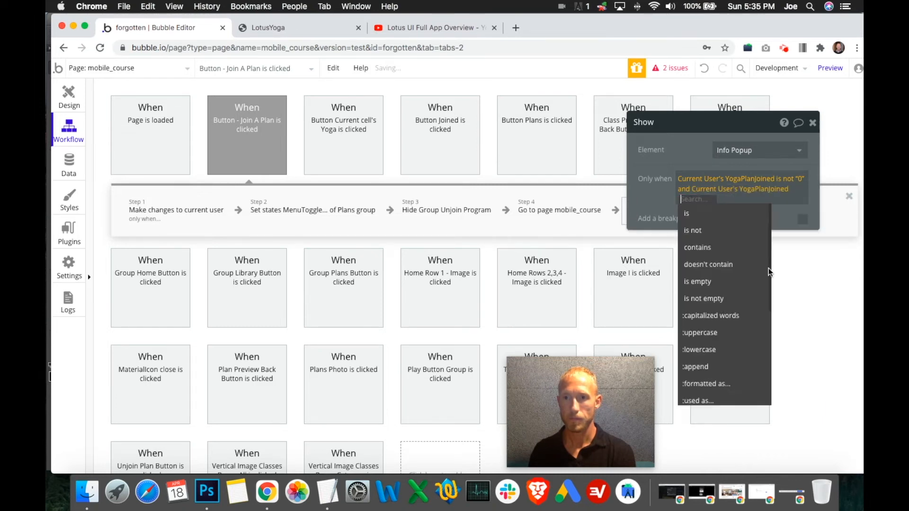
{"action": "left_click", "coordinate": [700, 231]}
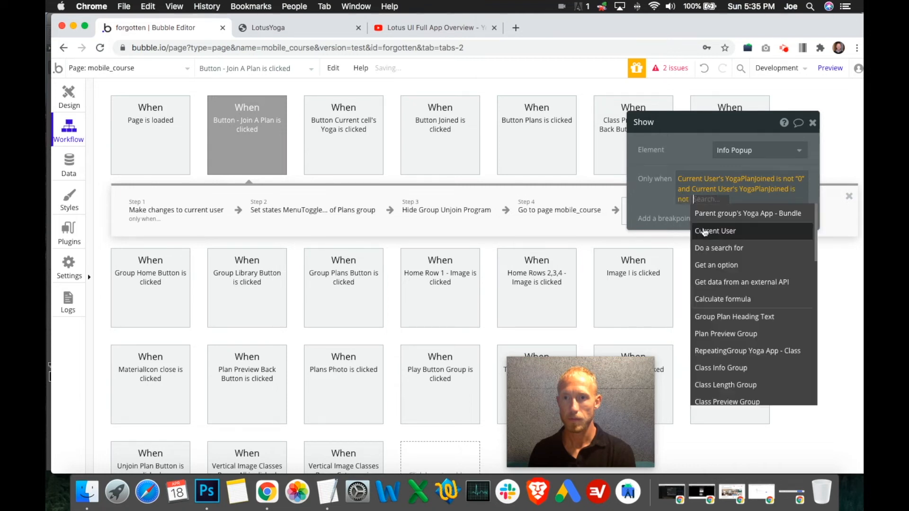
{"action": "left_click", "coordinate": [682, 199]}
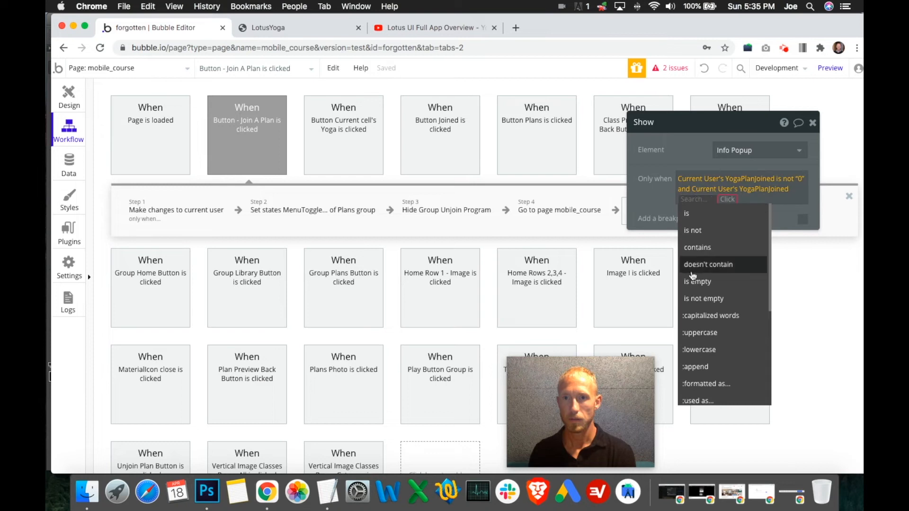
{"action": "left_click", "coordinate": [702, 299]}
{"action": "left_click", "coordinate": [657, 200]}
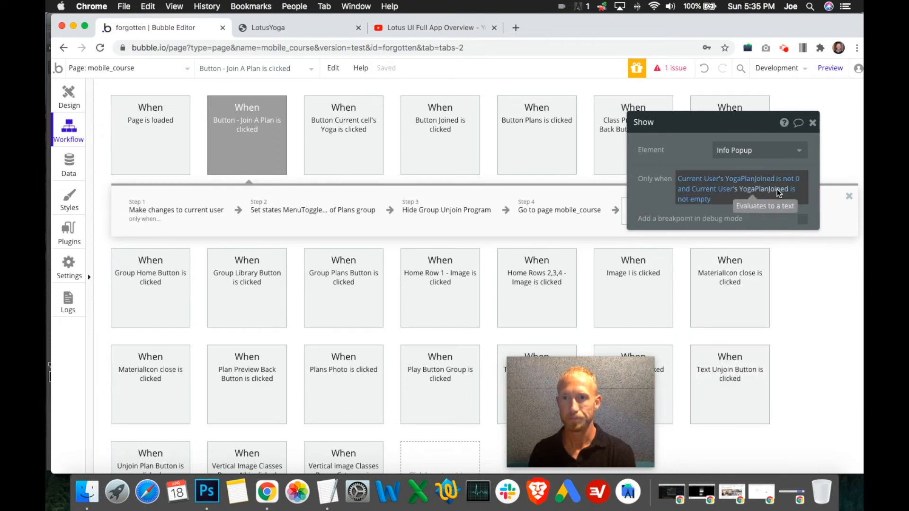
{"action": "left_click", "coordinate": [692, 200]}
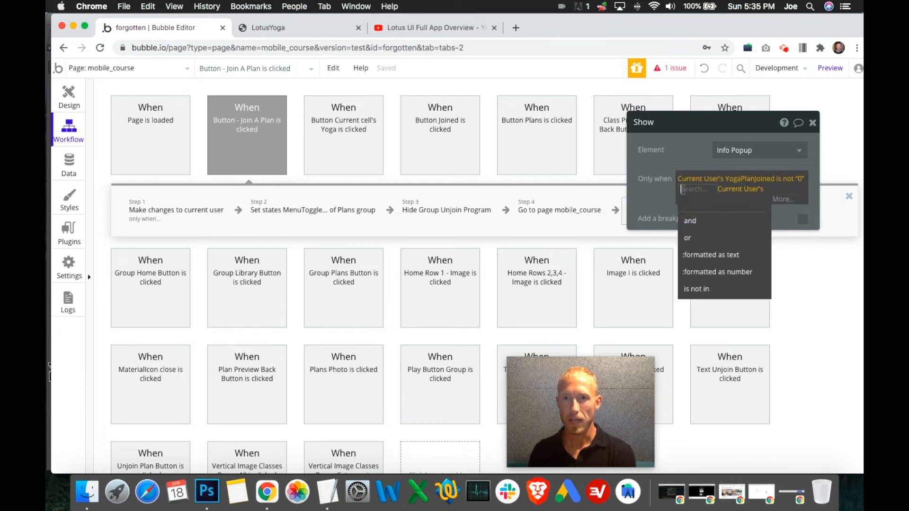
{"action": "left_click", "coordinate": [696, 238]}
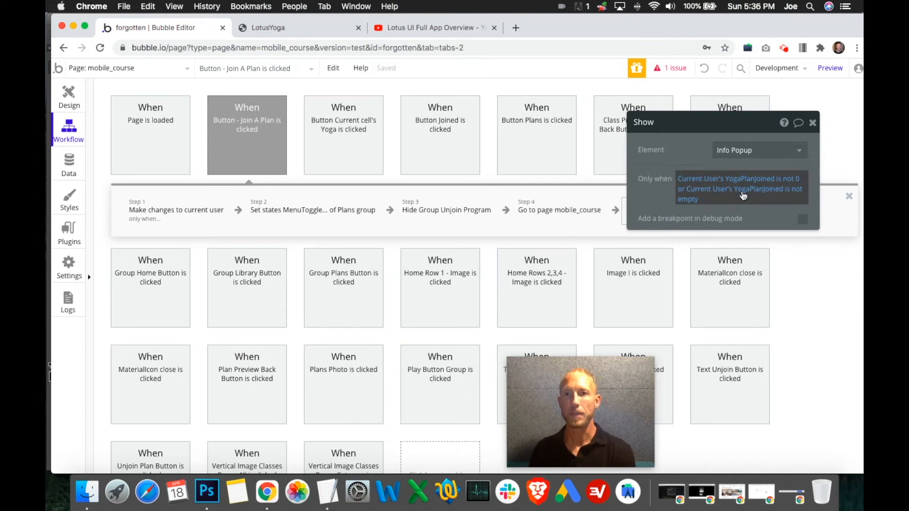
- Clear the Show Info Popup action's condition and delete the action from the Join A Plan workflow
{"action": "left_click", "coordinate": [777, 186]}
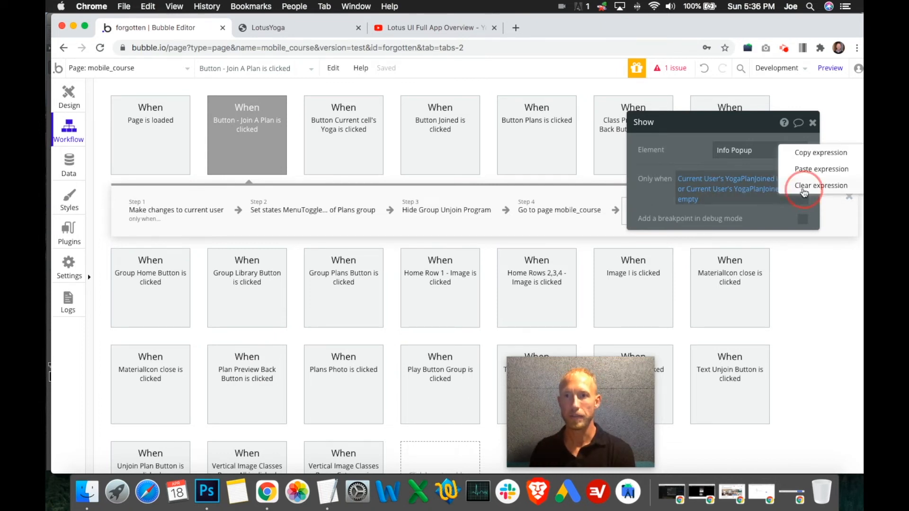
{"action": "left_click", "coordinate": [804, 189]}
{"action": "left_click", "coordinate": [813, 123]}
{"action": "left_click", "coordinate": [675, 219]}
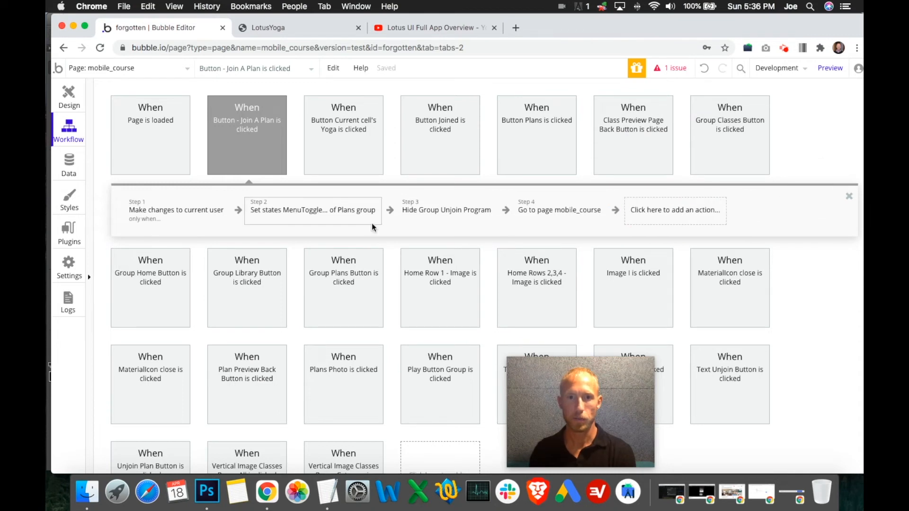
- Clear the Only when condition of the "Make changes to current user" action in the Join A Plan workflow
{"action": "left_click", "coordinate": [152, 218]}
{"action": "left_click", "coordinate": [782, 247]}
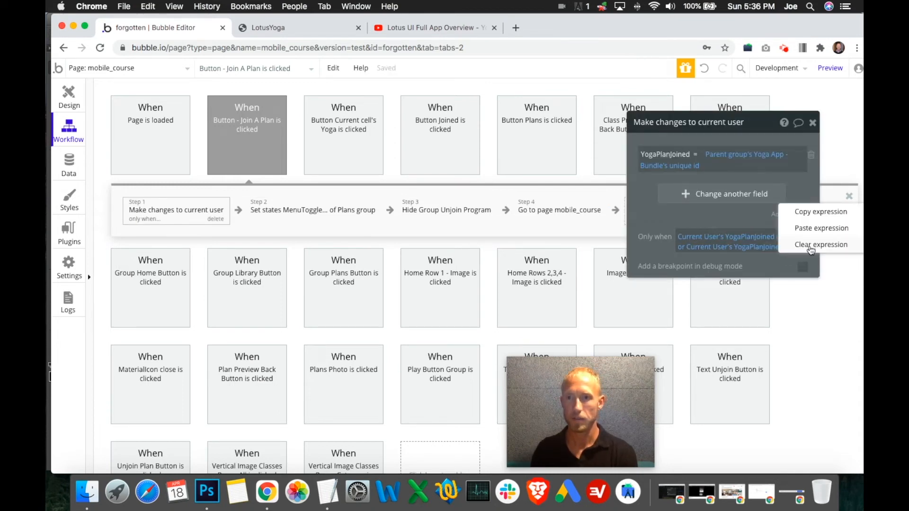
{"action": "left_click", "coordinate": [816, 246]}
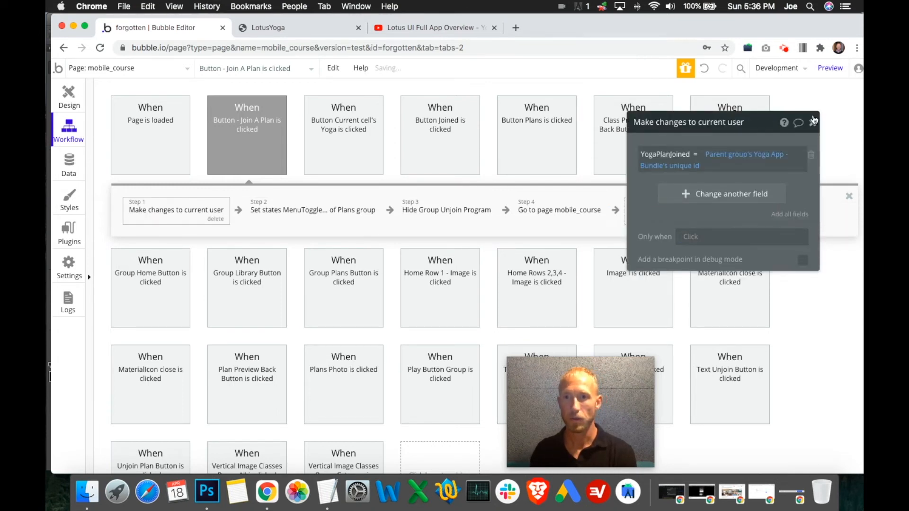
{"action": "left_click", "coordinate": [813, 122]}
- Test the Join Program button in the LotusYoga preview, dismiss the page update alert, and return to the Bubble editor's design view
{"action": "left_click", "coordinate": [68, 97]}
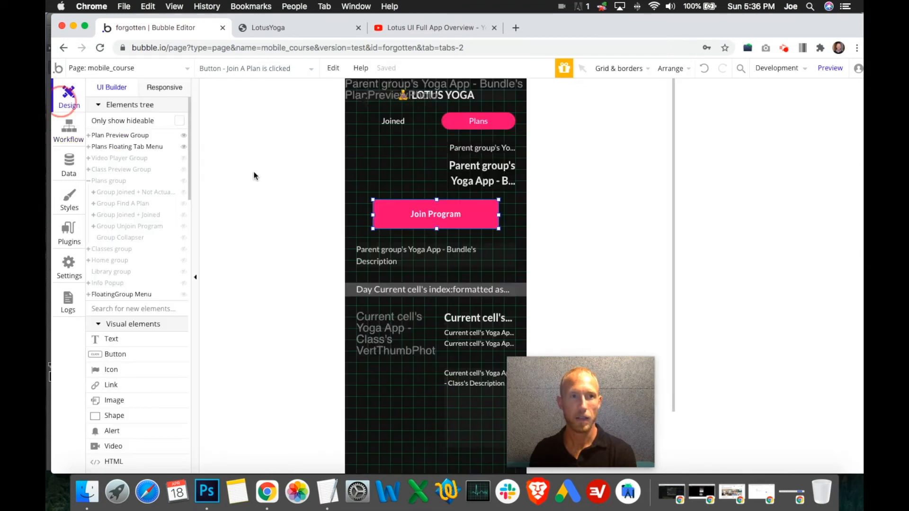
{"action": "left_click", "coordinate": [268, 28]}
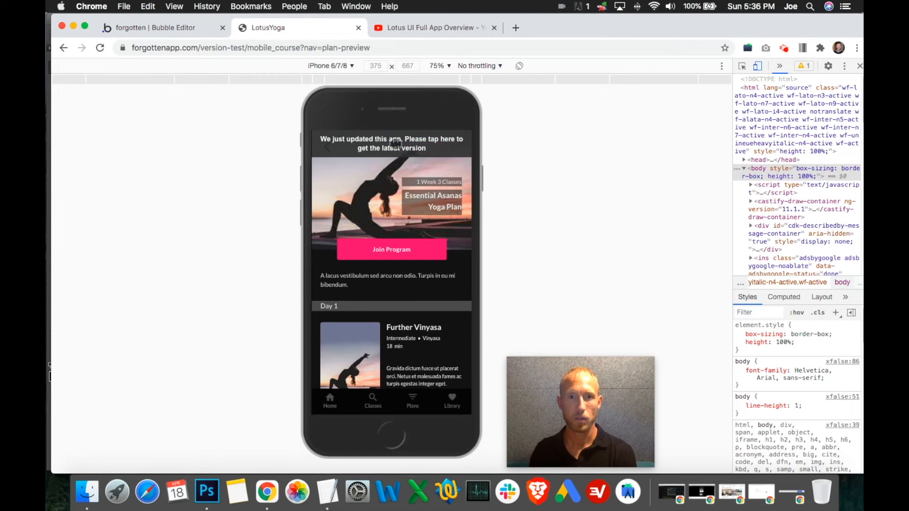
{"action": "left_click", "coordinate": [383, 258]}
{"action": "left_click", "coordinate": [556, 139]}
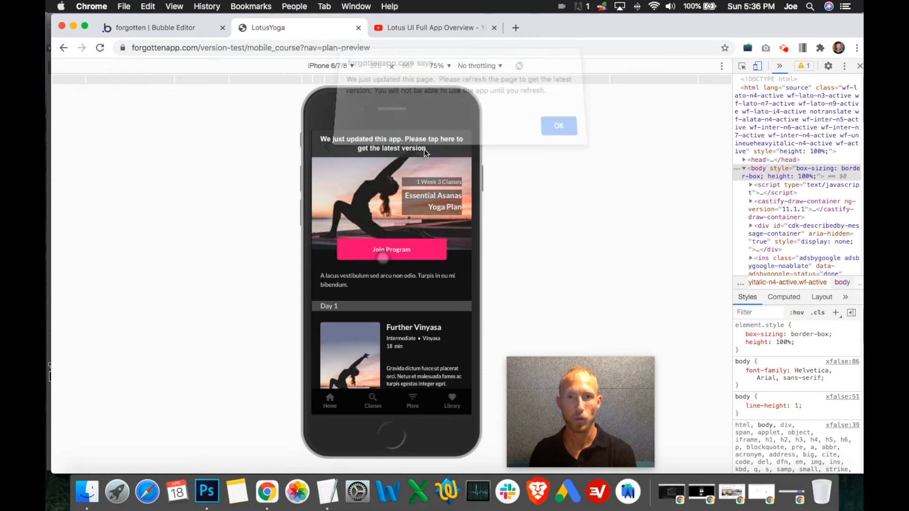
{"action": "left_click", "coordinate": [214, 27]}
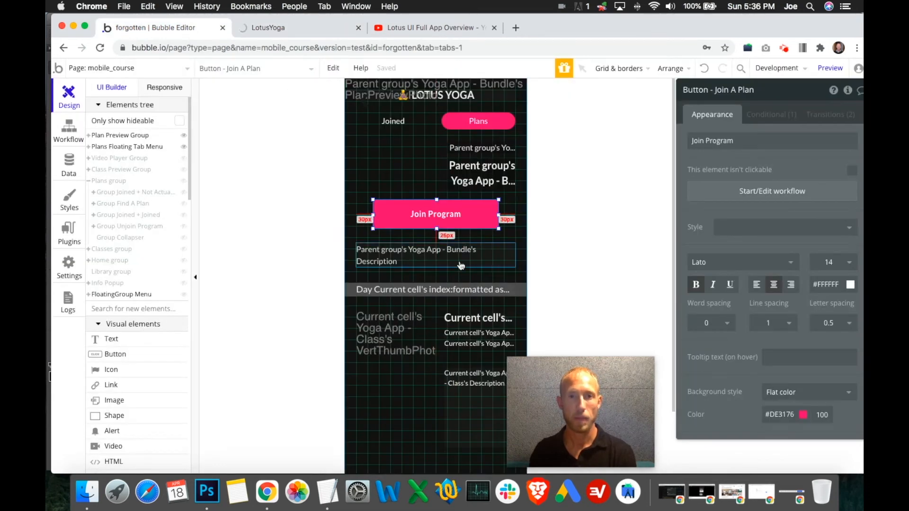
- Browse the list of plans in the LotusYoga preview and open its Joined tab to check the page
{"action": "mouse_move", "coordinate": [184, 158]}
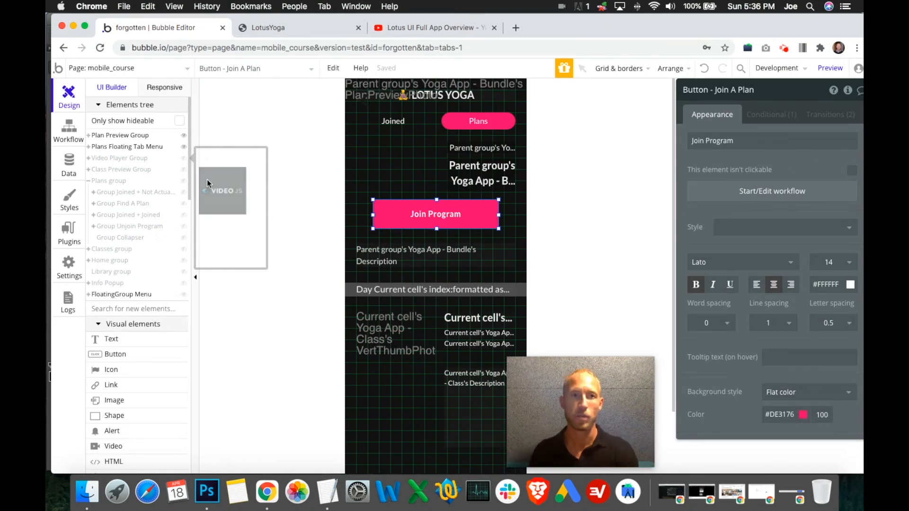
{"action": "left_click", "coordinate": [271, 27]}
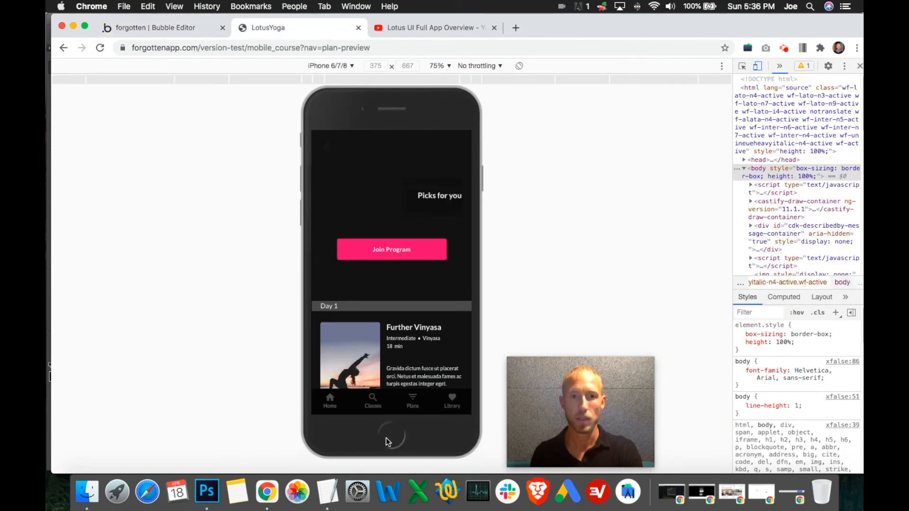
{"action": "left_click", "coordinate": [374, 400]}
{"action": "left_click", "coordinate": [414, 401]}
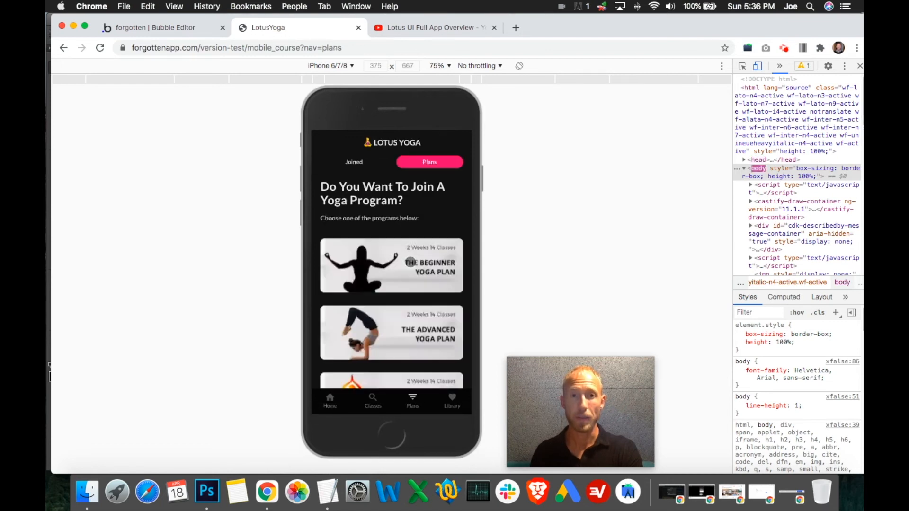
{"action": "scroll", "coordinate": [428, 302], "scroll_direction": "down", "scroll_amount": 5}
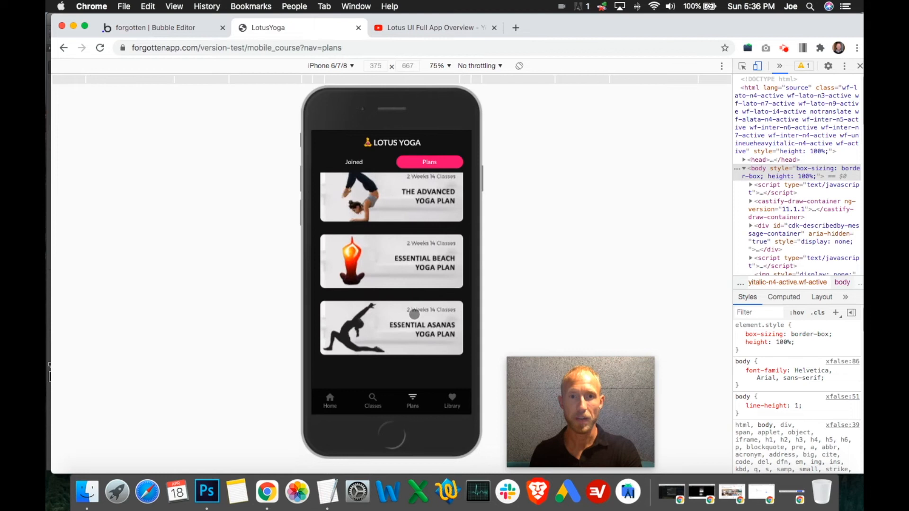
{"action": "scroll", "coordinate": [395, 254], "scroll_direction": "up", "scroll_amount": 5}
{"action": "left_click", "coordinate": [355, 154]}
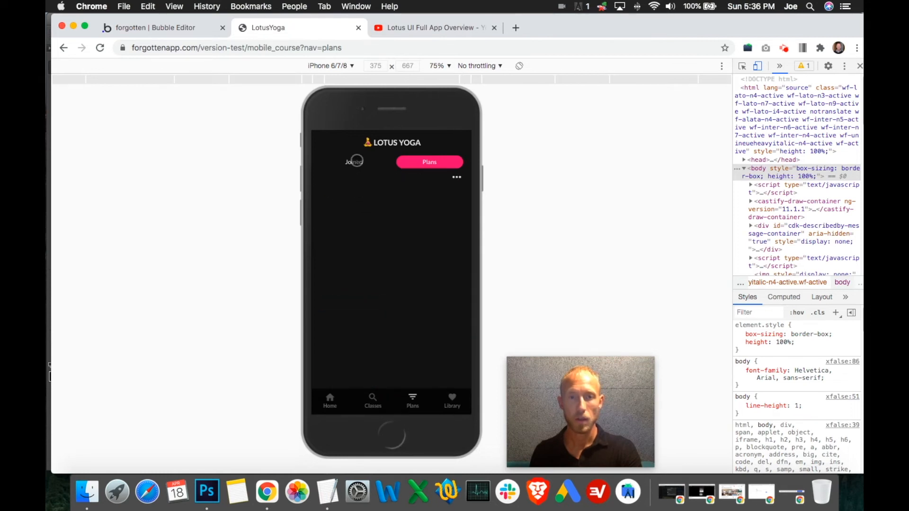
- Return to the Bubble editor, hide the plan preview and floating tab groups, and inspect the class thumbnail in Group Joined + Joined
{"action": "left_click", "coordinate": [157, 29]}
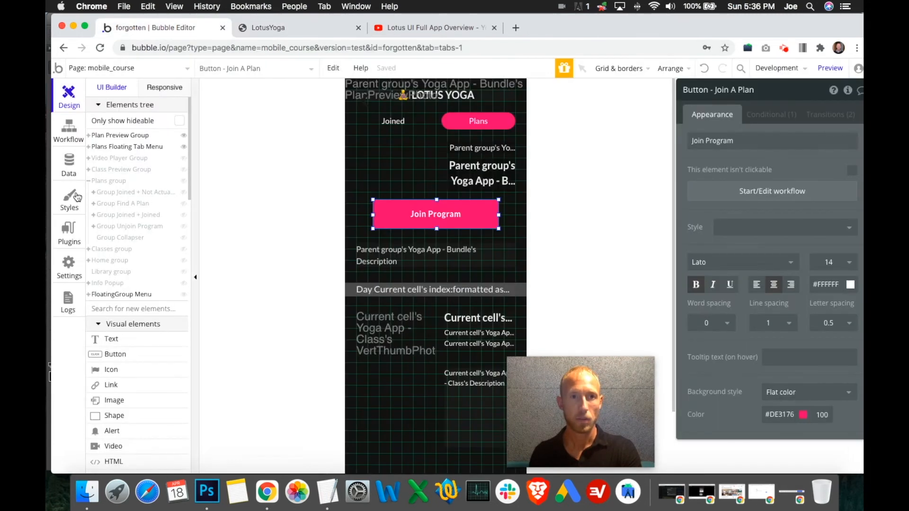
{"action": "left_click", "coordinate": [184, 147]}
{"action": "left_click", "coordinate": [184, 136]}
{"action": "left_click", "coordinate": [184, 182]}
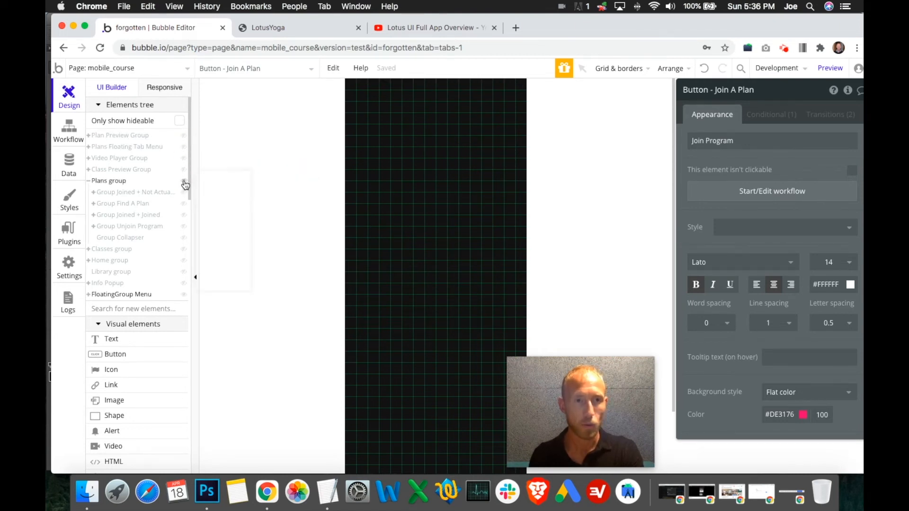
{"action": "left_click", "coordinate": [184, 216]}
{"action": "left_click", "coordinate": [184, 226]}
{"action": "left_click", "coordinate": [417, 236]}
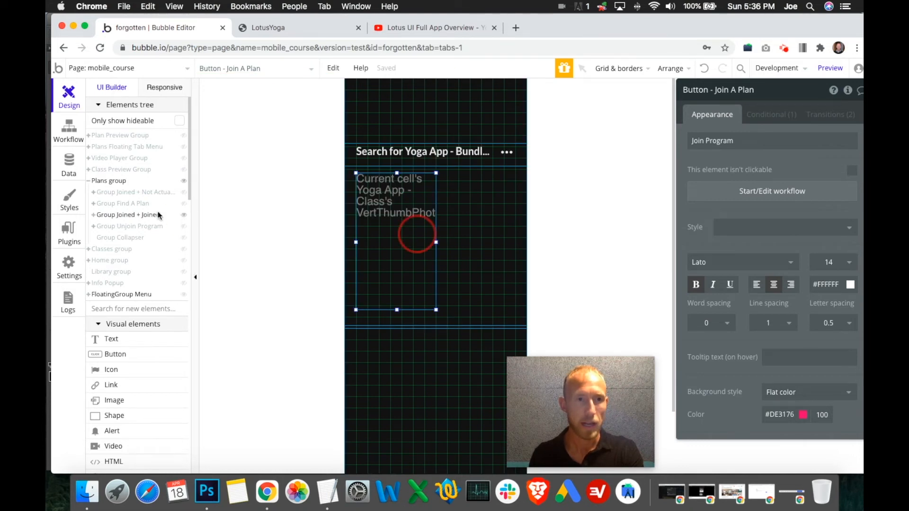
- Show the Plan Preview Group instead of the Plans group and copy its class title and category/difficulty text elements
{"action": "left_click", "coordinate": [185, 216]}
{"action": "left_click", "coordinate": [185, 184]}
{"action": "left_click", "coordinate": [185, 137]}
{"action": "left_click", "coordinate": [88, 135]}
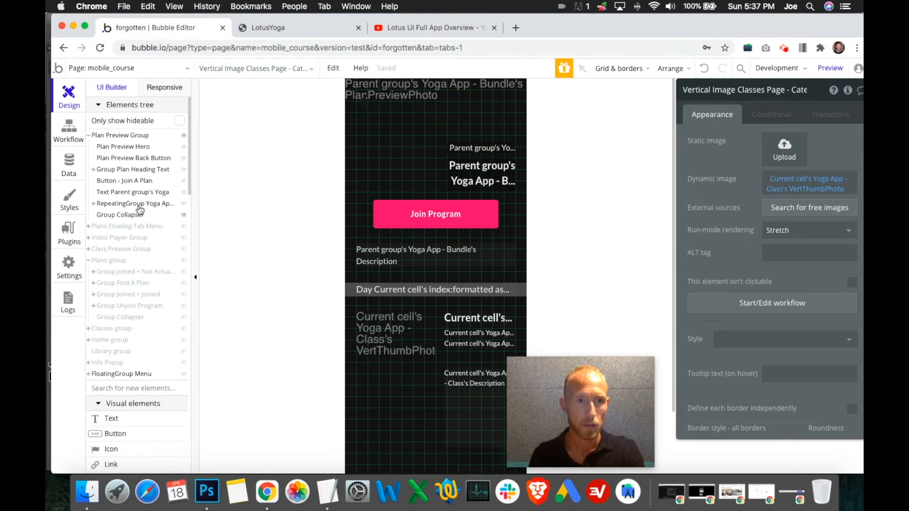
{"action": "left_click", "coordinate": [477, 320]}
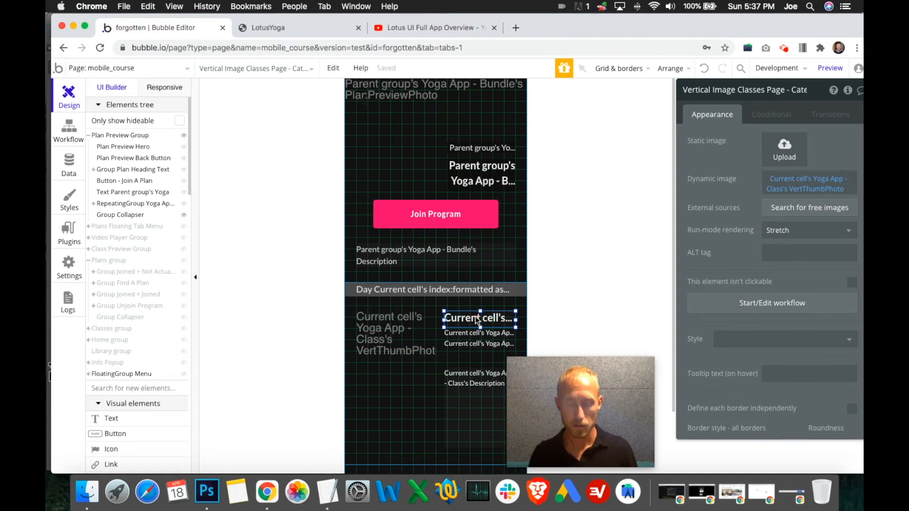
{"action": "scroll", "coordinate": [476, 316], "scroll_direction": "down", "scroll_amount": 2}
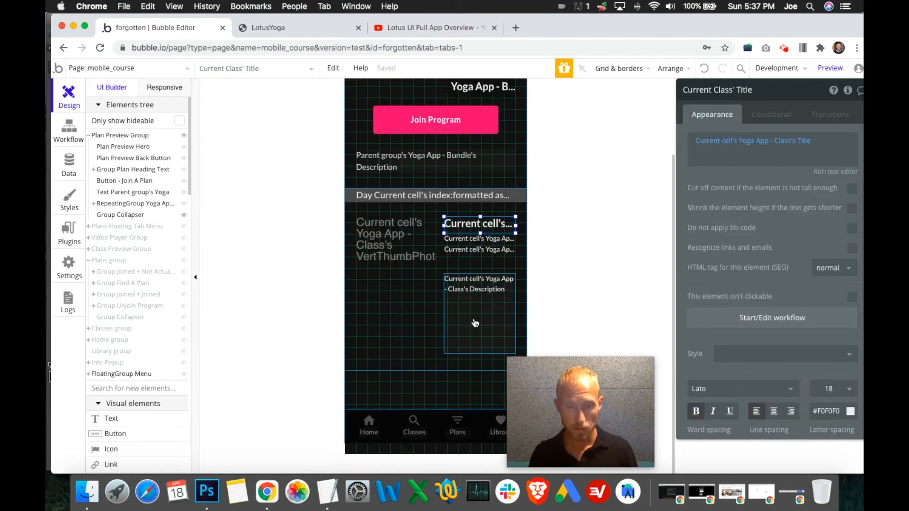
{"action": "left_click", "coordinate": [472, 240]}
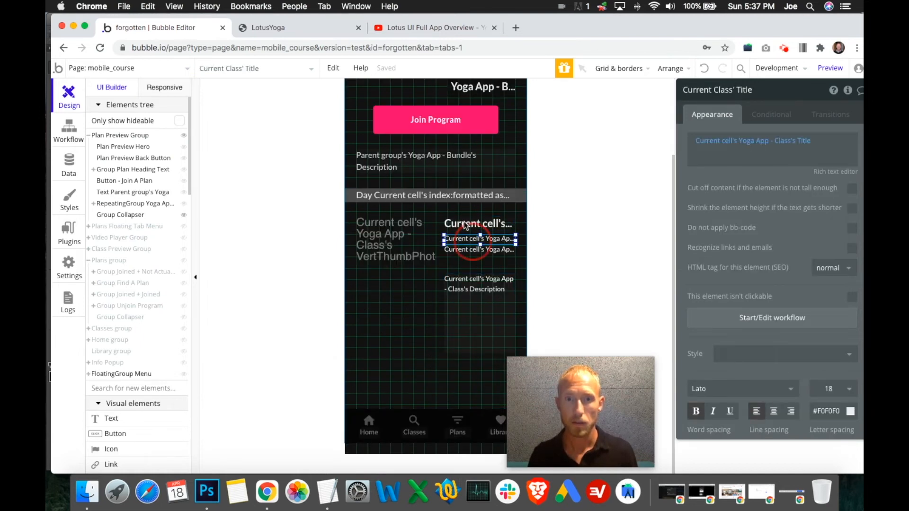
{"action": "left_click", "coordinate": [465, 223]}
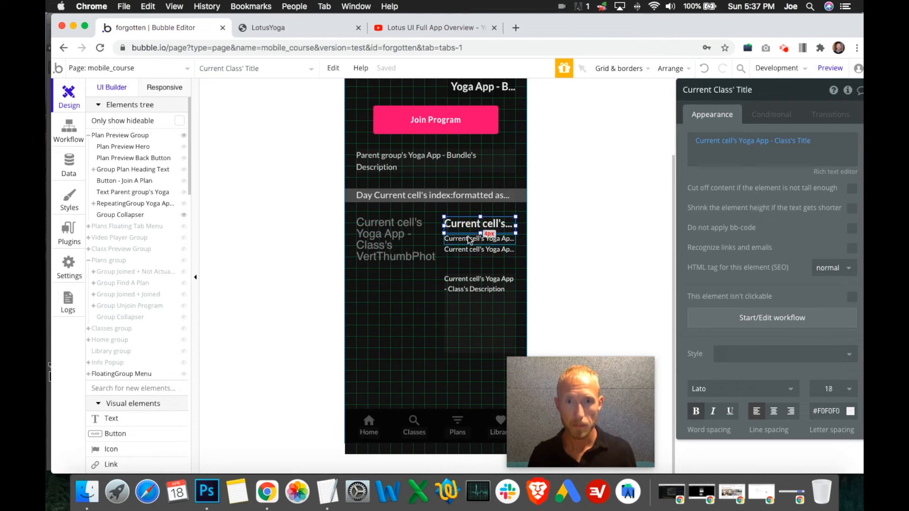
{"action": "left_click", "coordinate": [468, 242], "text": "shift"}
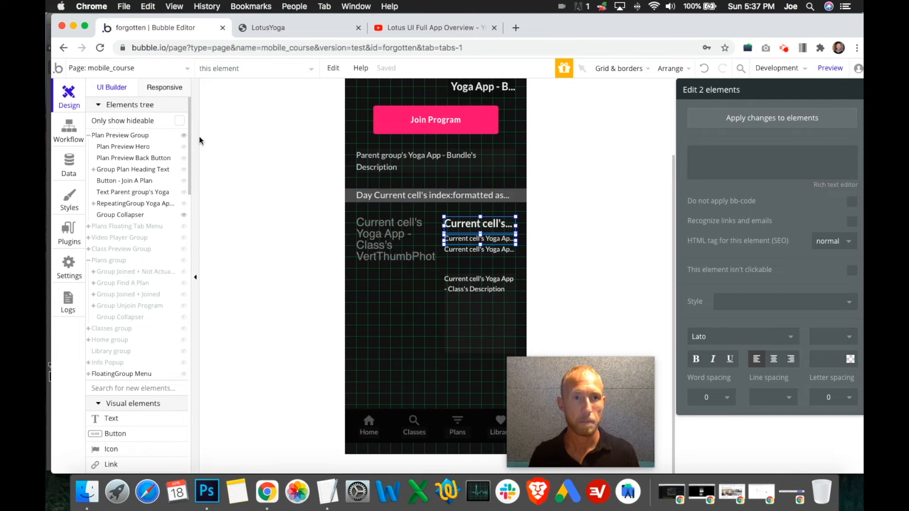
- Paste the two class texts into the repeating group of Group Joined + Joined and position them beside the class thumbnail
{"action": "left_click", "coordinate": [184, 136]}
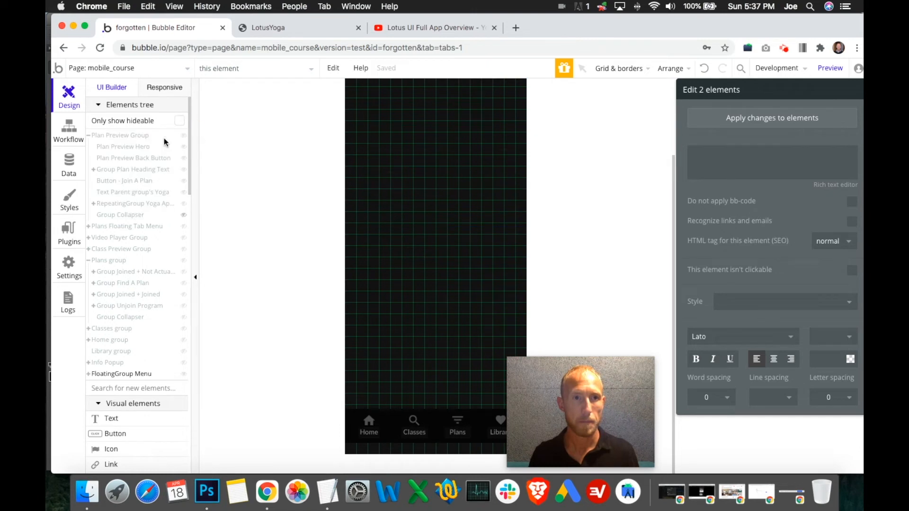
{"action": "left_click", "coordinate": [88, 137]}
{"action": "left_click", "coordinate": [185, 181]}
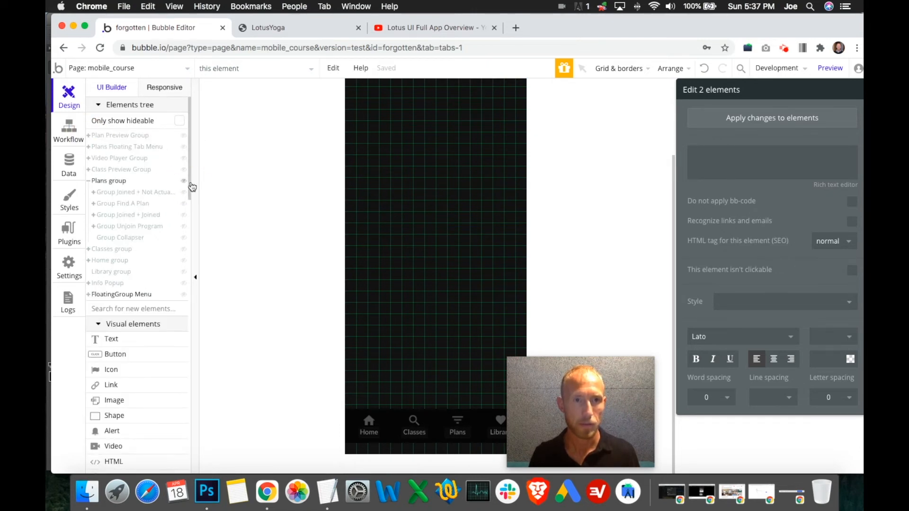
{"action": "left_click", "coordinate": [183, 215]}
{"action": "left_click", "coordinate": [94, 215]}
{"action": "left_click", "coordinate": [465, 230]}
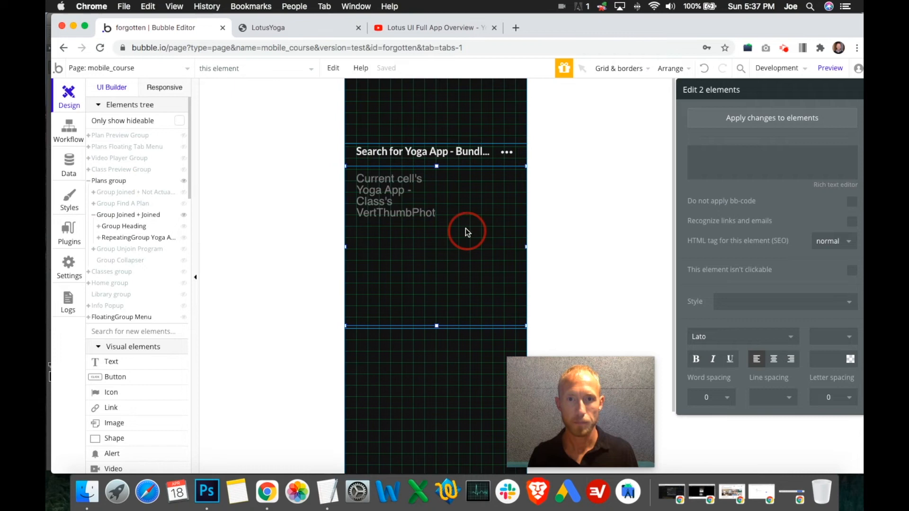
{"action": "key", "text": "super+v"}
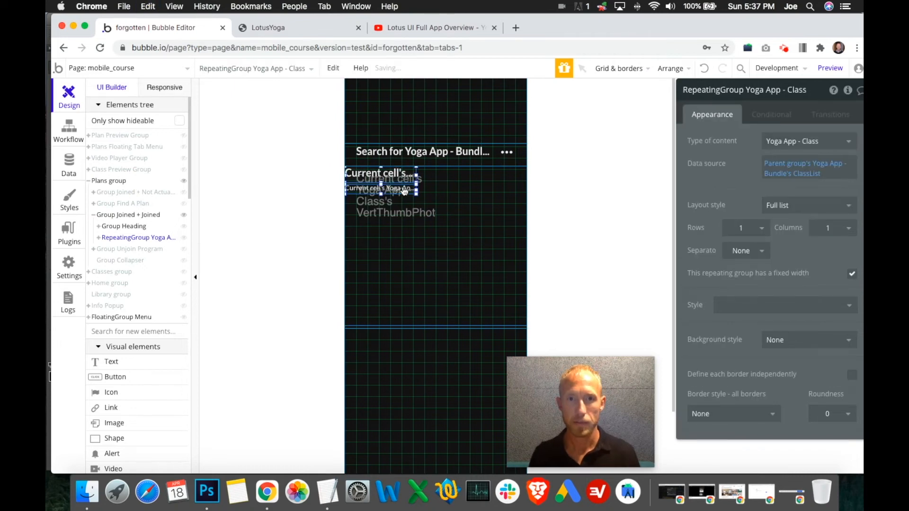
{"action": "left_click_drag", "start_coordinate": [396, 179], "coordinate": [496, 224]}
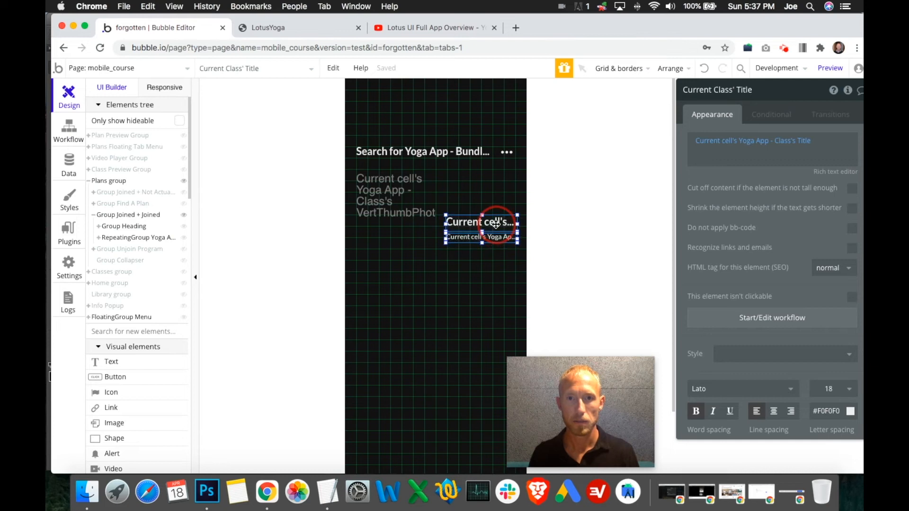
- Set the X position of both the pasted class title and the category/difficulty text to 176
{"action": "left_click", "coordinate": [407, 232]}
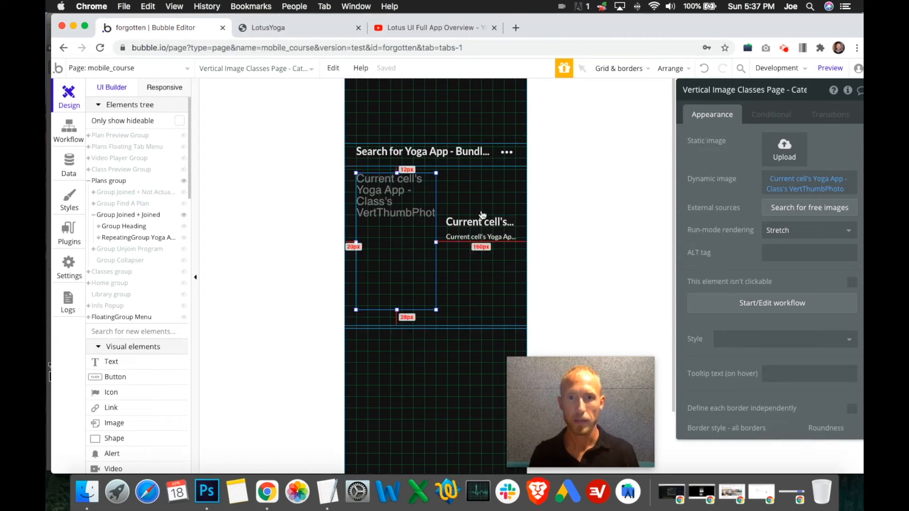
{"action": "left_click", "coordinate": [490, 230]}
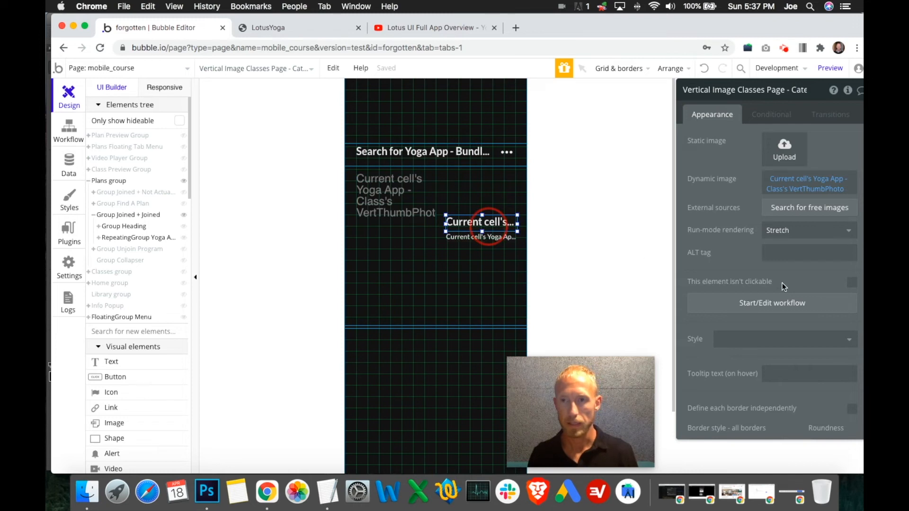
{"action": "scroll", "coordinate": [789, 288], "scroll_direction": "down", "scroll_amount": 10}
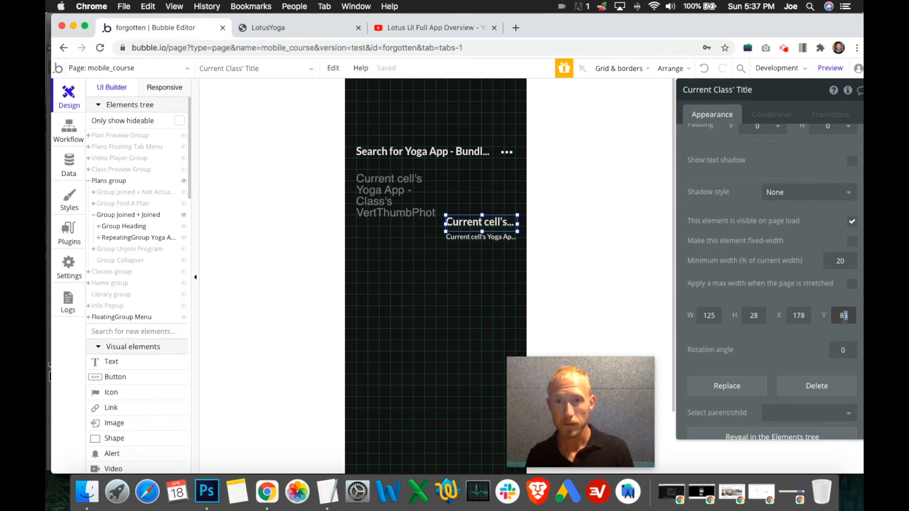
{"action": "type", "text": "0"}
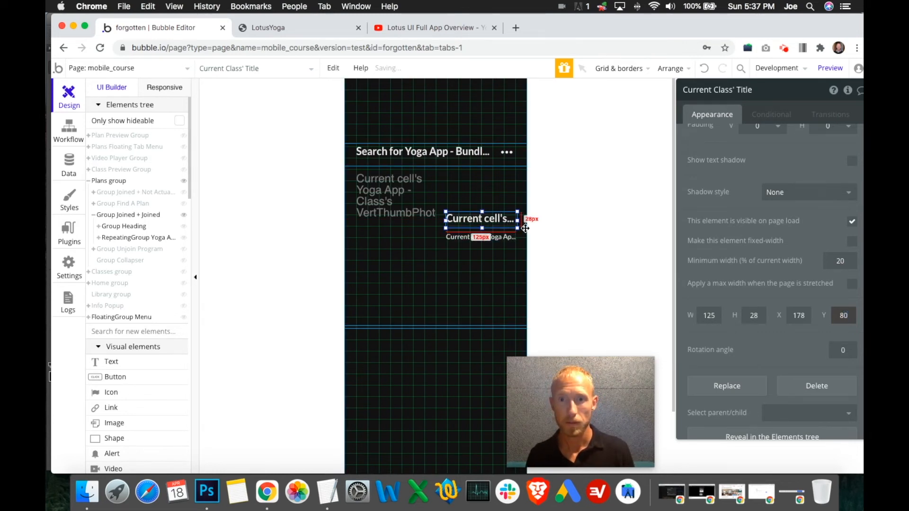
{"action": "key", "text": "super+z"}
{"action": "left_click", "coordinate": [804, 316]}
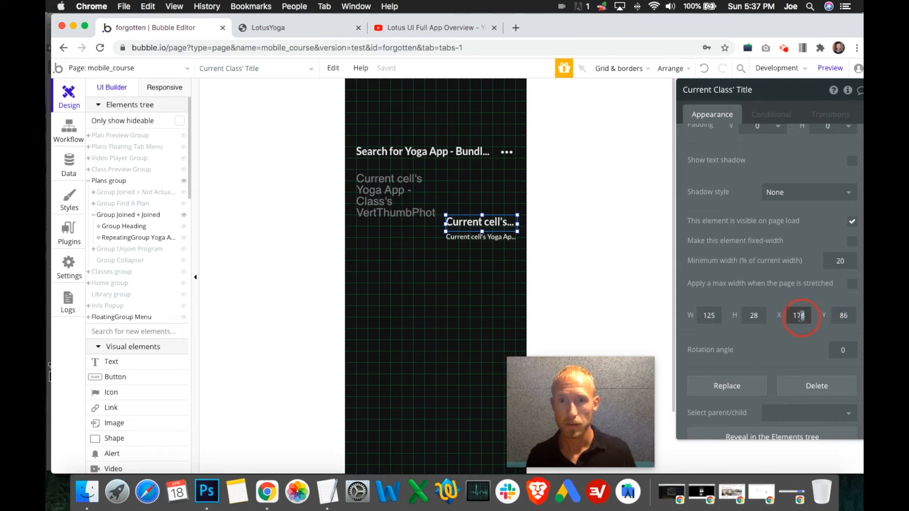
{"action": "type", "text": "6"}
{"action": "left_click", "coordinate": [488, 239]}
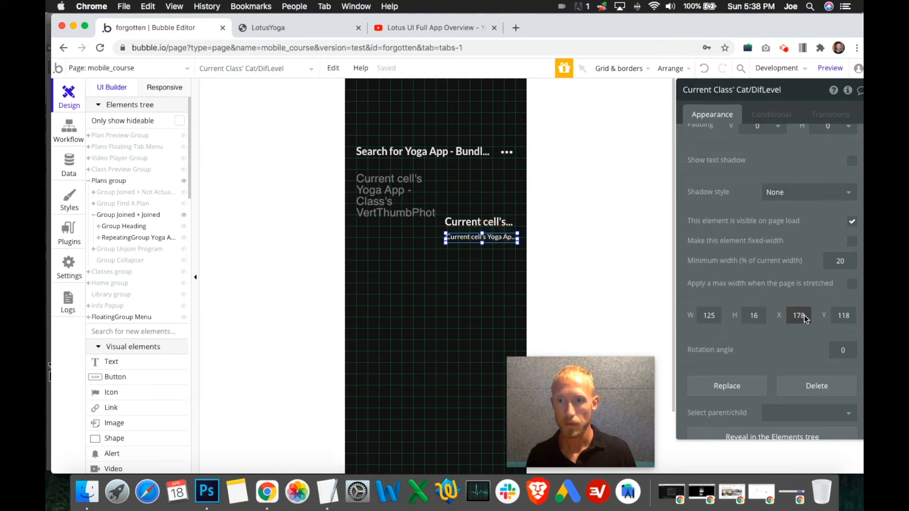
{"action": "type", "text": "6"}
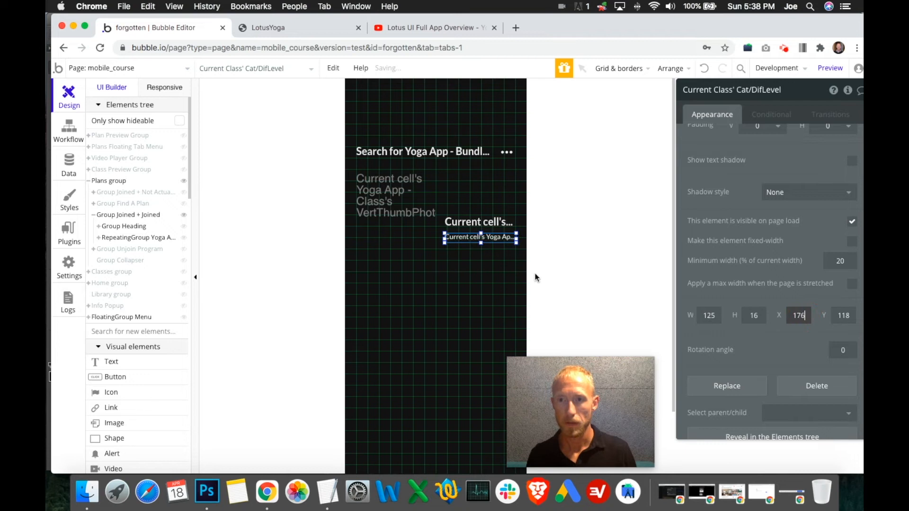
- Move the category/difficulty text above the class title by setting its Y position to 68
{"action": "left_click", "coordinate": [496, 226]}
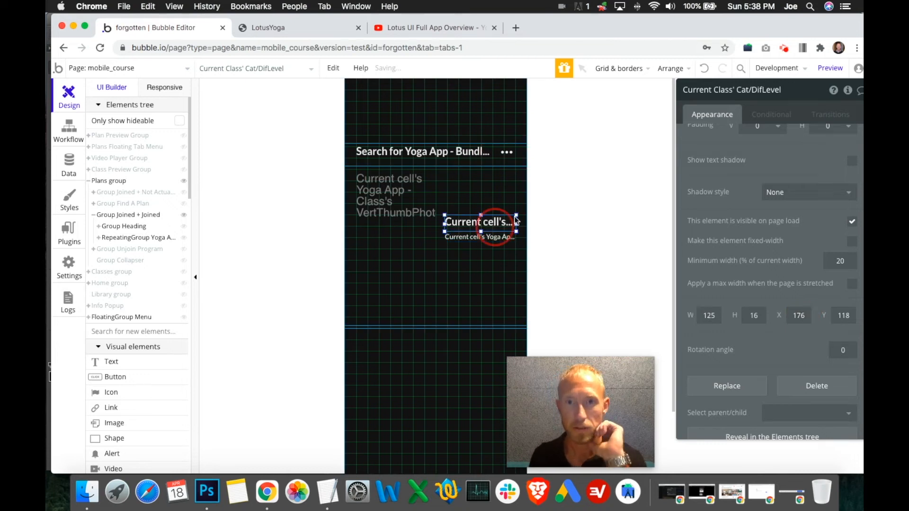
{"action": "left_click", "coordinate": [485, 241]}
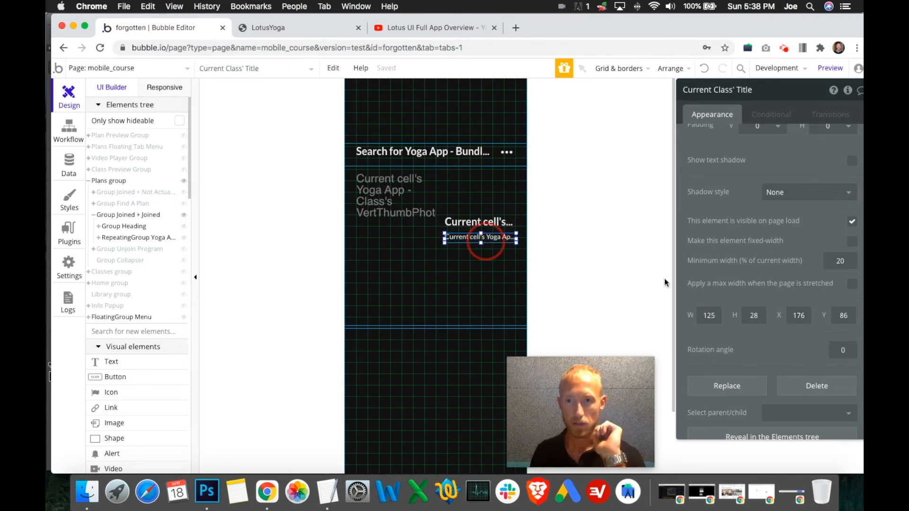
{"action": "left_click", "coordinate": [845, 318]}
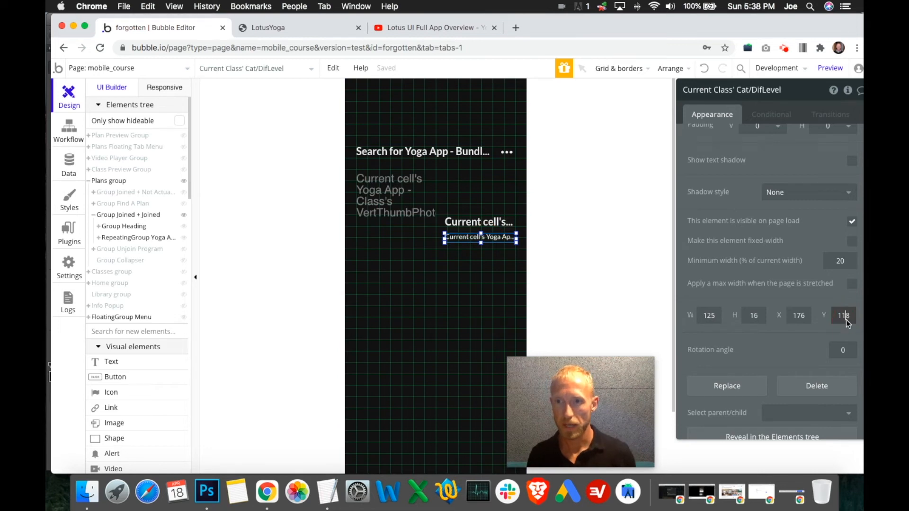
{"action": "key", "text": "Return"}
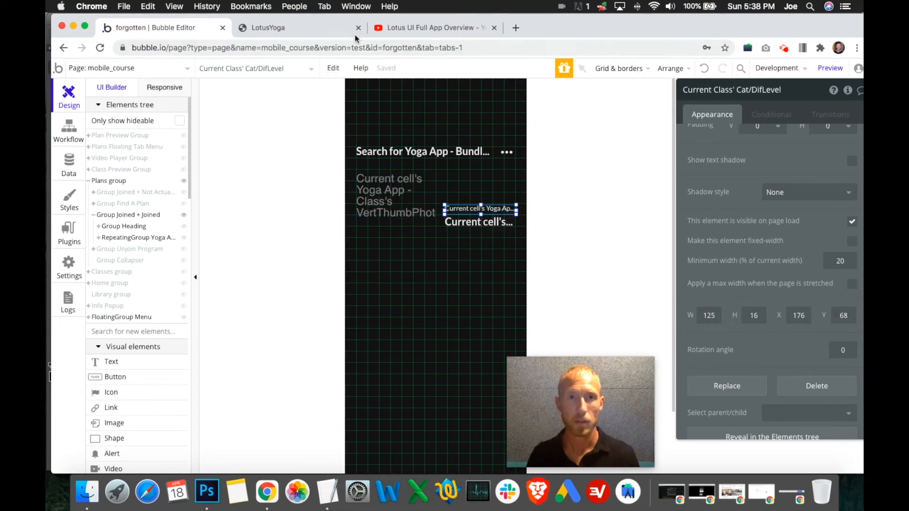
- Clear the category/difficulty text beside the class thumbnail and enter "Day" as its content, following the reference video's layout
{"action": "left_click", "coordinate": [402, 28]}
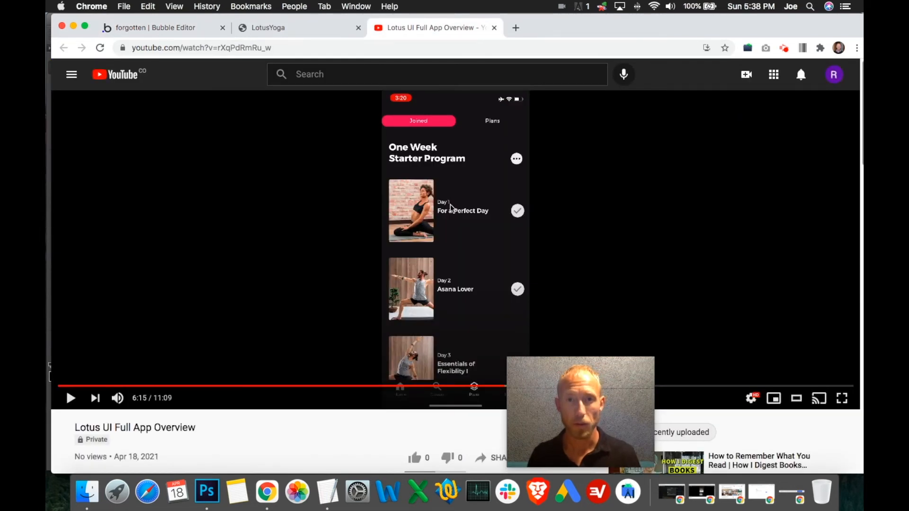
{"action": "left_click", "coordinate": [161, 27]}
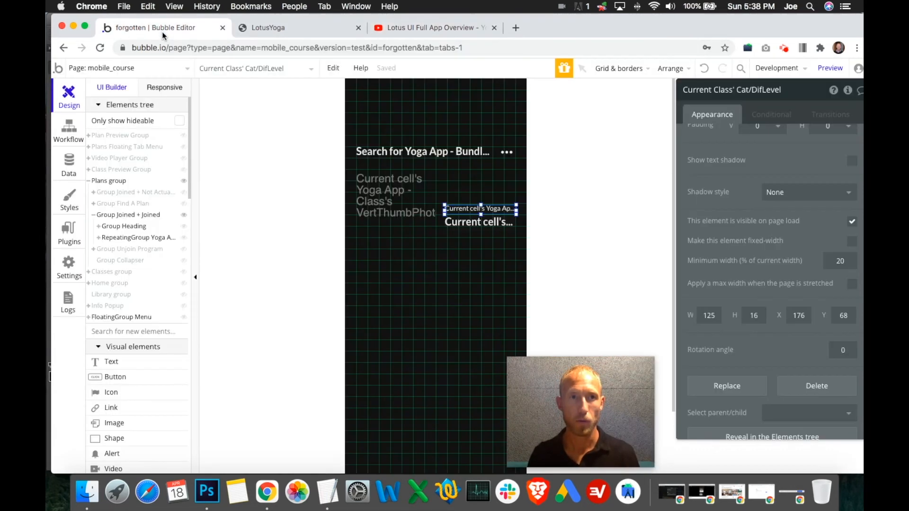
{"action": "right_click", "coordinate": [758, 151]}
{"action": "left_click", "coordinate": [808, 154]}
{"action": "right_click", "coordinate": [758, 151]}
{"action": "left_click", "coordinate": [807, 152]}
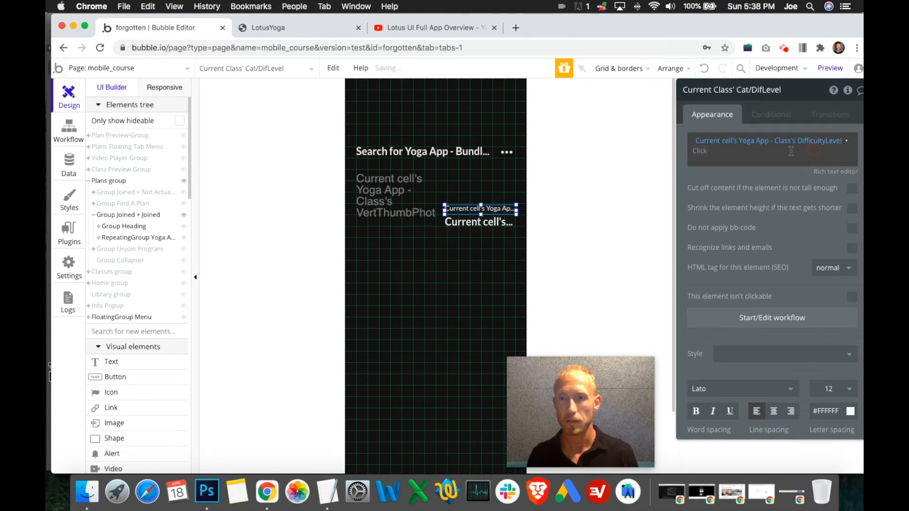
{"action": "left_click", "coordinate": [752, 141]}
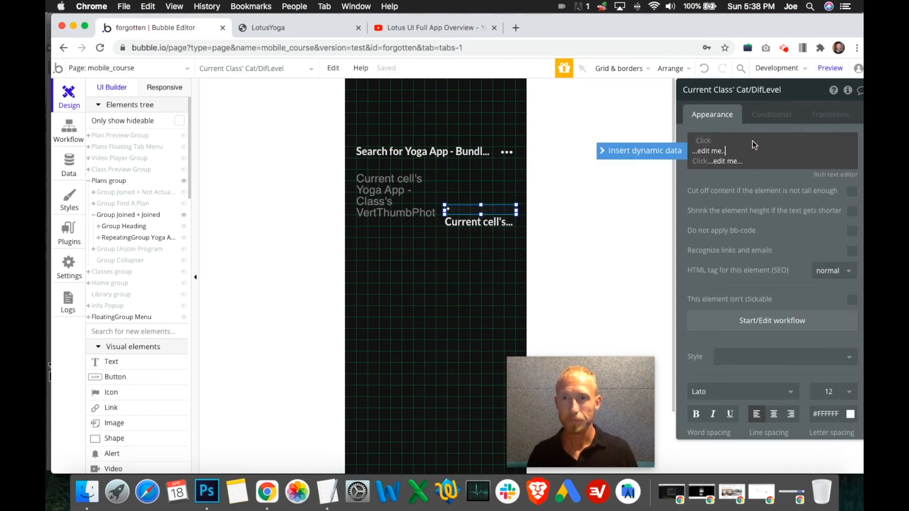
{"action": "left_click", "coordinate": [781, 146]}
{"action": "left_click", "coordinate": [768, 137]}
{"action": "type", "text": "Day"}
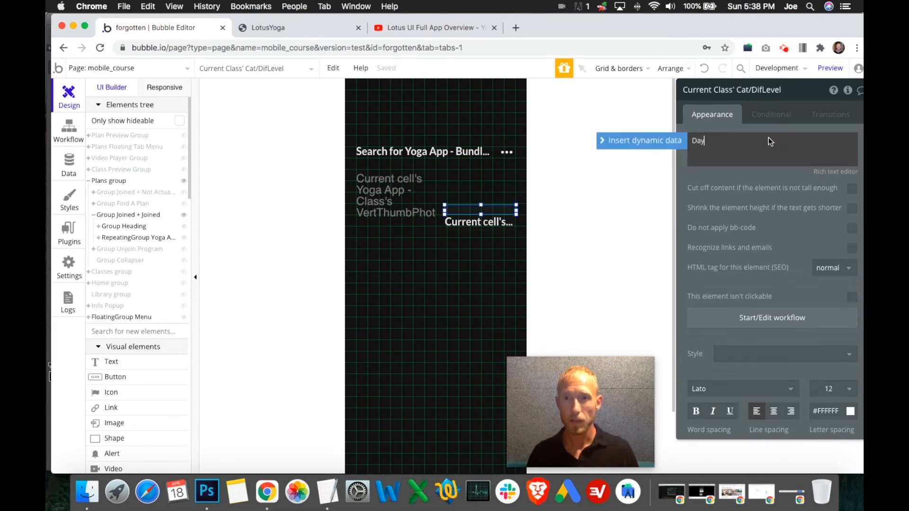
- Append the dynamic value Current cell's index after the word "Day" in the small text above the class title
{"action": "left_click", "coordinate": [656, 144]}
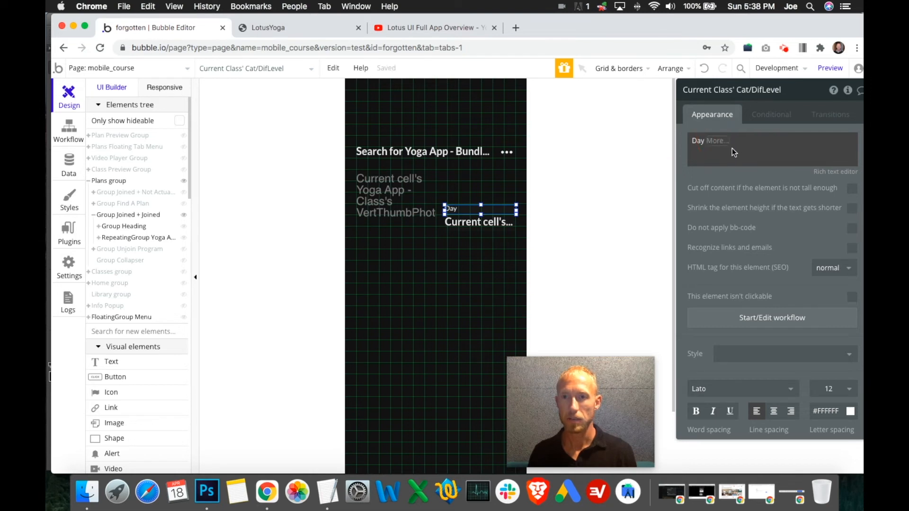
{"action": "left_click", "coordinate": [718, 141]}
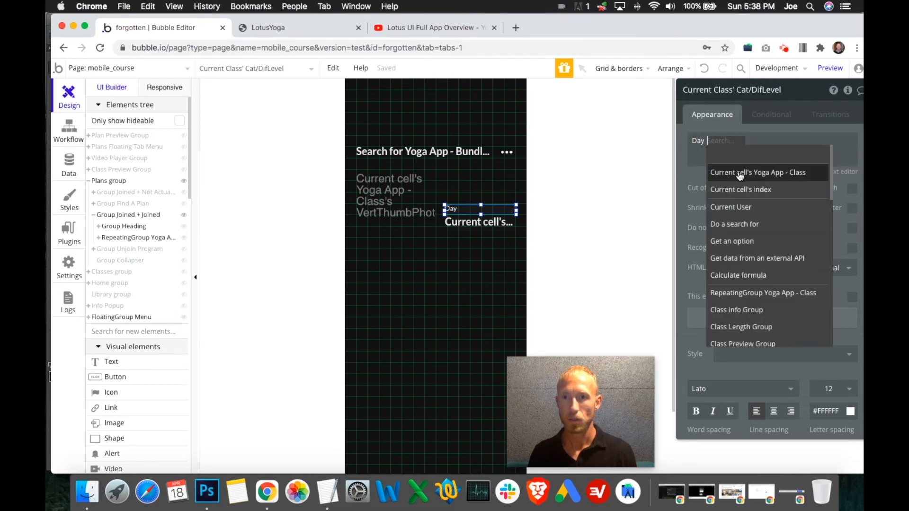
{"action": "left_click", "coordinate": [741, 189]}
{"action": "left_click", "coordinate": [727, 157]}
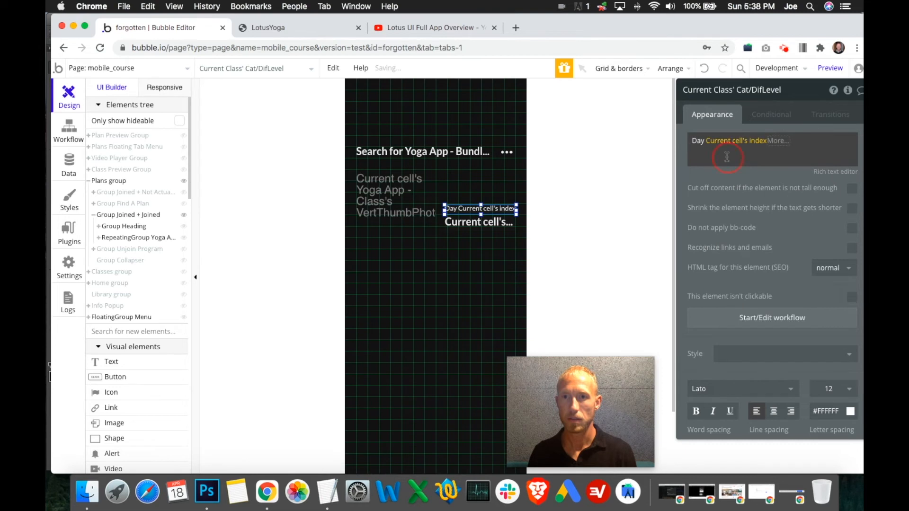
- Check the class title text's dynamic expression and reload the LotusYoga app preview
{"action": "left_click", "coordinate": [488, 226]}
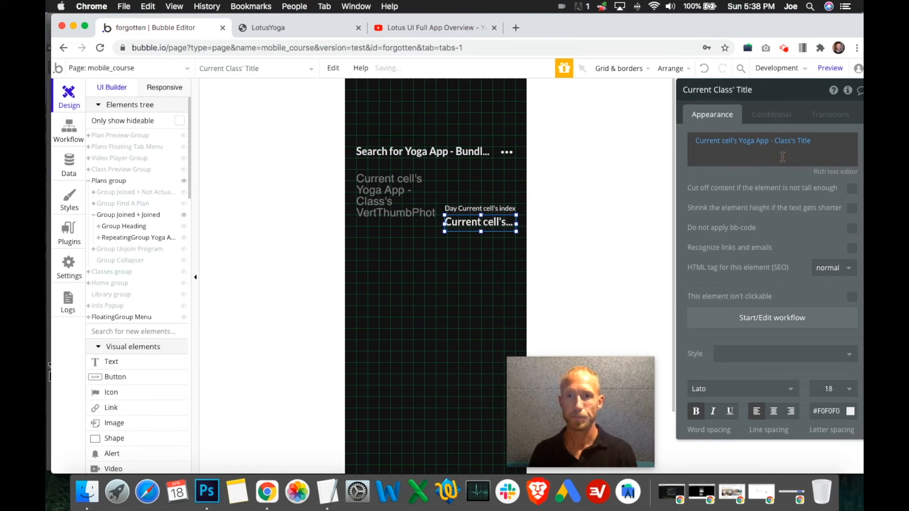
{"action": "left_click", "coordinate": [783, 157]}
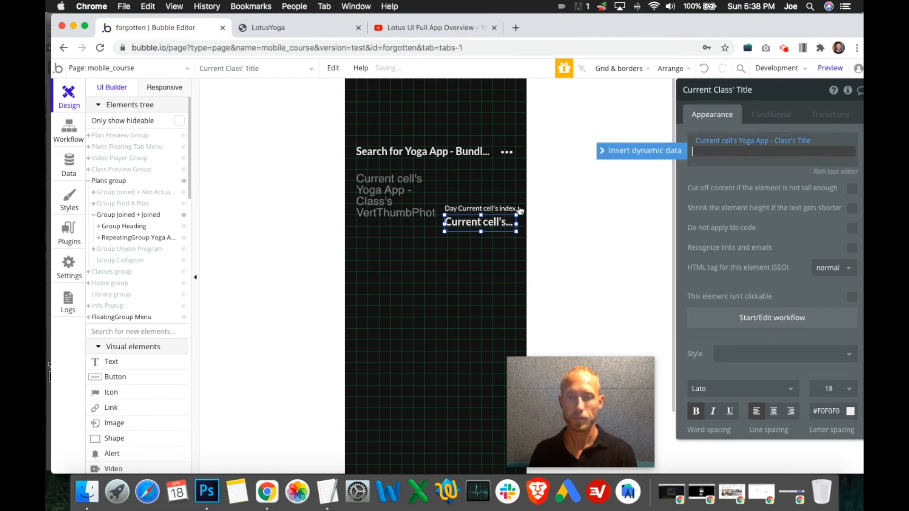
{"action": "left_click", "coordinate": [305, 30]}
{"action": "key", "text": "super+r"}
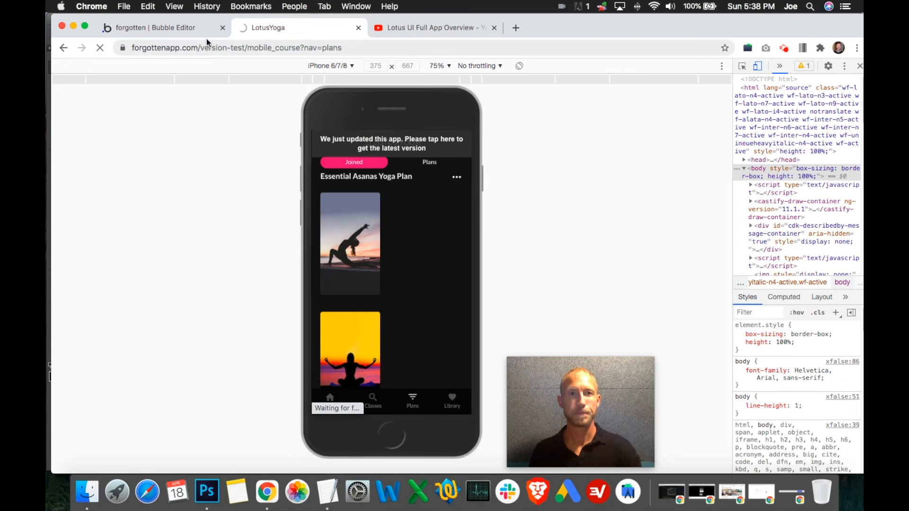
{"action": "left_click", "coordinate": [191, 29]}
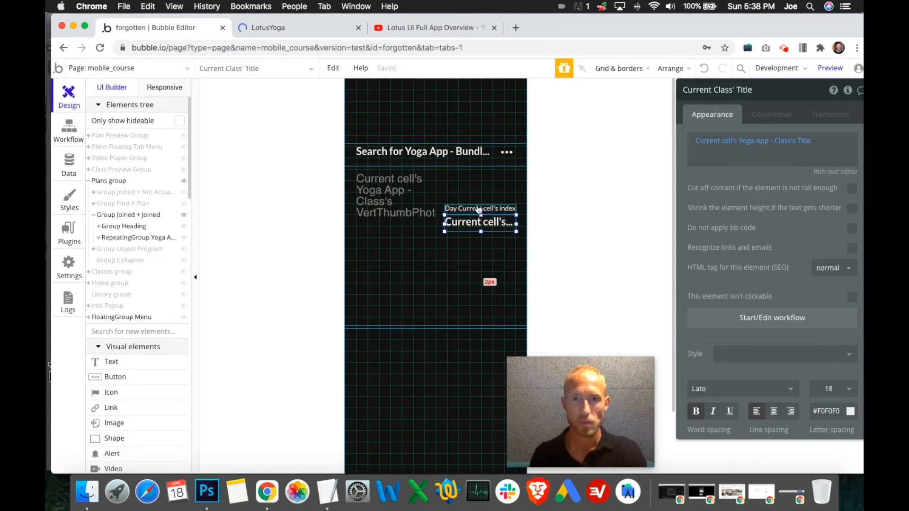
- Compare the thumbnail sizes of the joined plan and the Classes page in the Lotus UI overview video, and return to the Bubble editor
{"action": "left_click", "coordinate": [404, 27]}
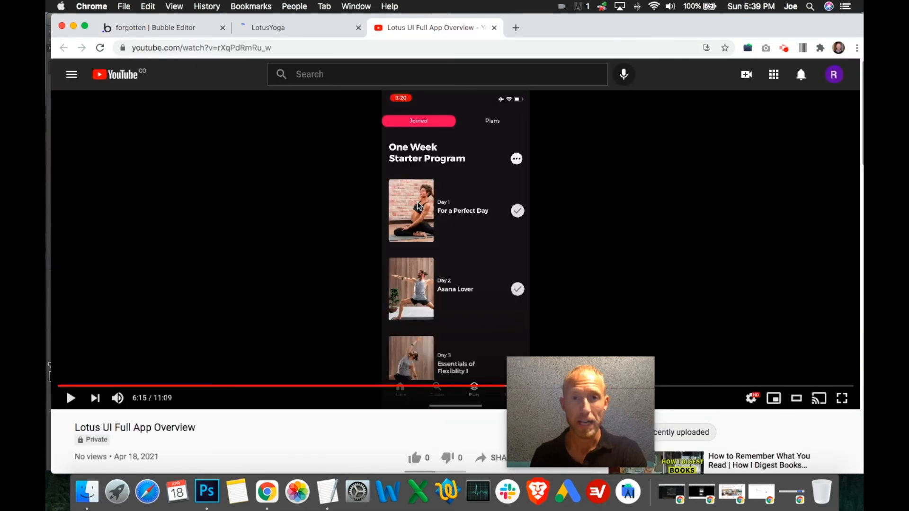
{"action": "left_click_drag", "start_coordinate": [596, 410], "coordinate": [714, 404]}
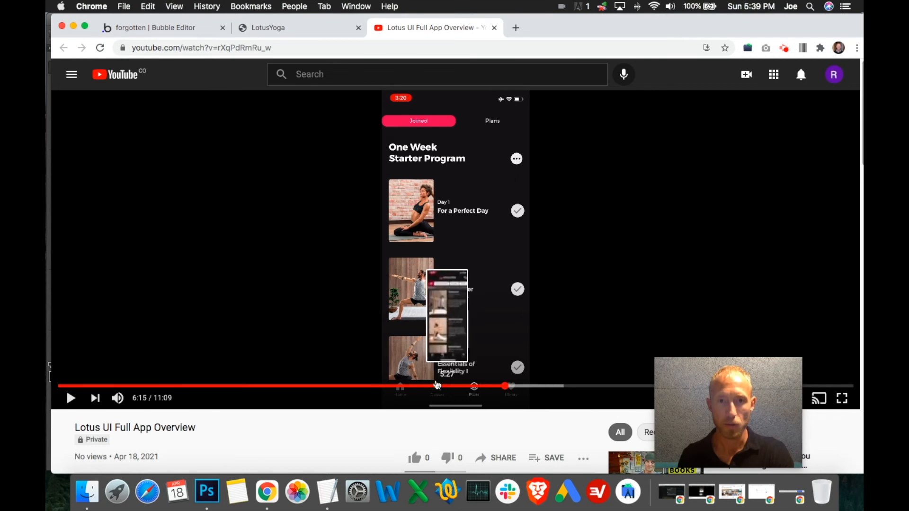
{"action": "left_click", "coordinate": [438, 386]}
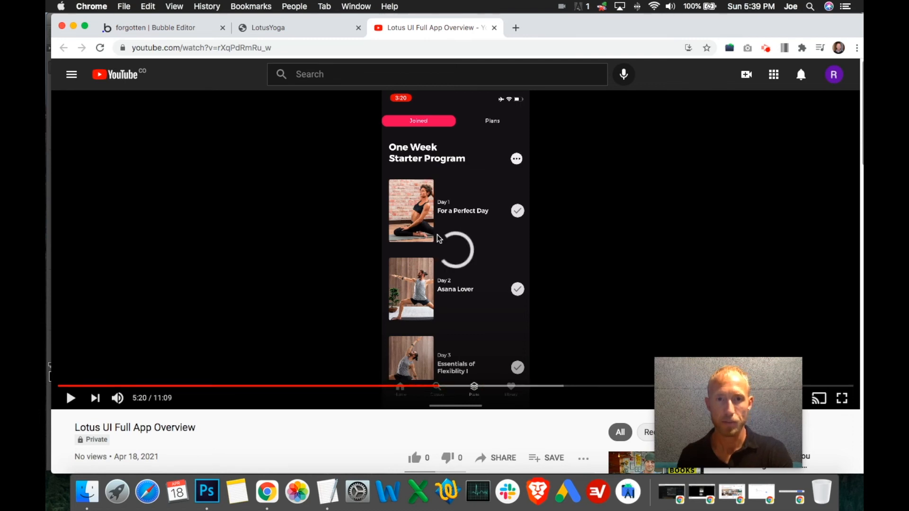
{"action": "left_click", "coordinate": [450, 238]}
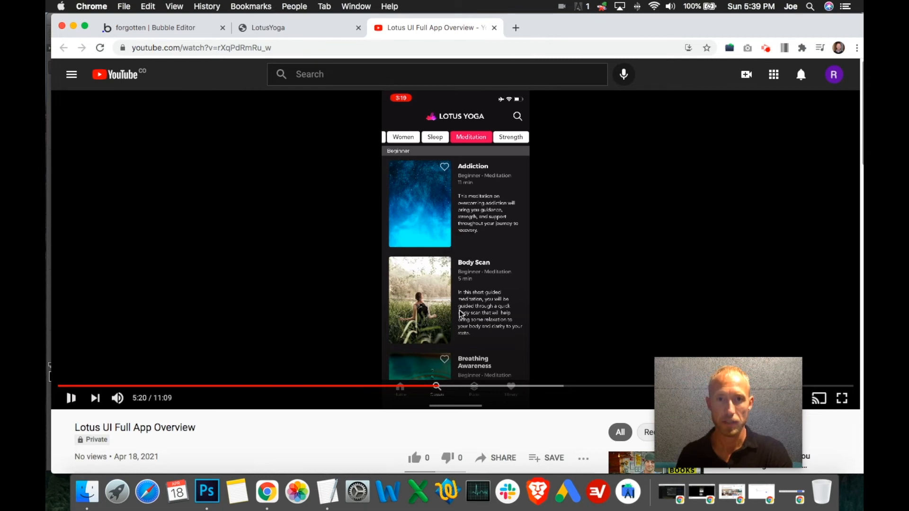
{"action": "left_click", "coordinate": [250, 28]}
{"action": "left_click", "coordinate": [197, 26]}
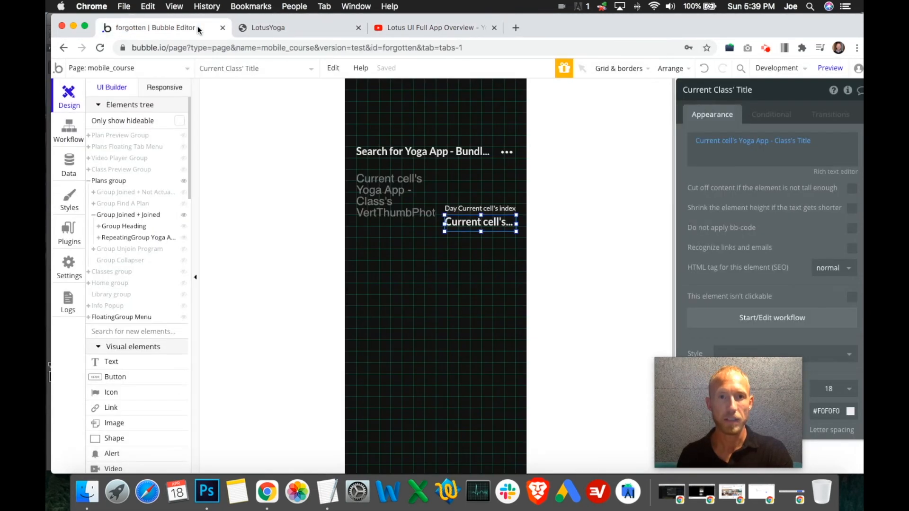
- Resize the class thumbnail image in the Joined + Joined repeating group to a width of 126 and a height of 216
{"action": "left_click", "coordinate": [433, 239]}
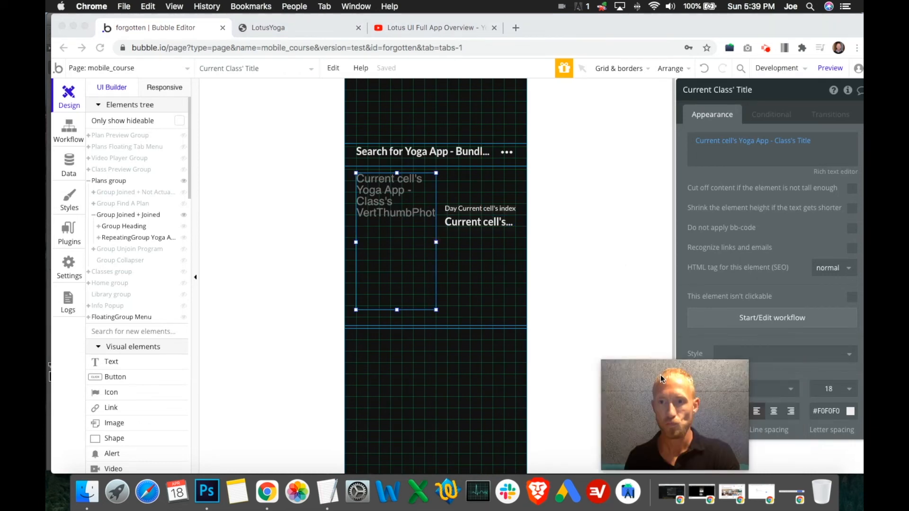
{"action": "scroll", "coordinate": [761, 323], "scroll_direction": "down", "scroll_amount": 10}
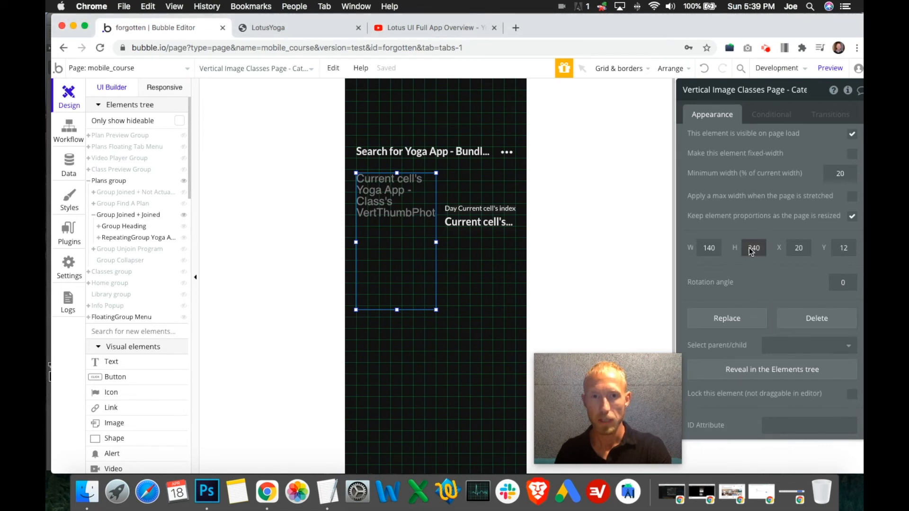
{"action": "left_click", "coordinate": [757, 251]}
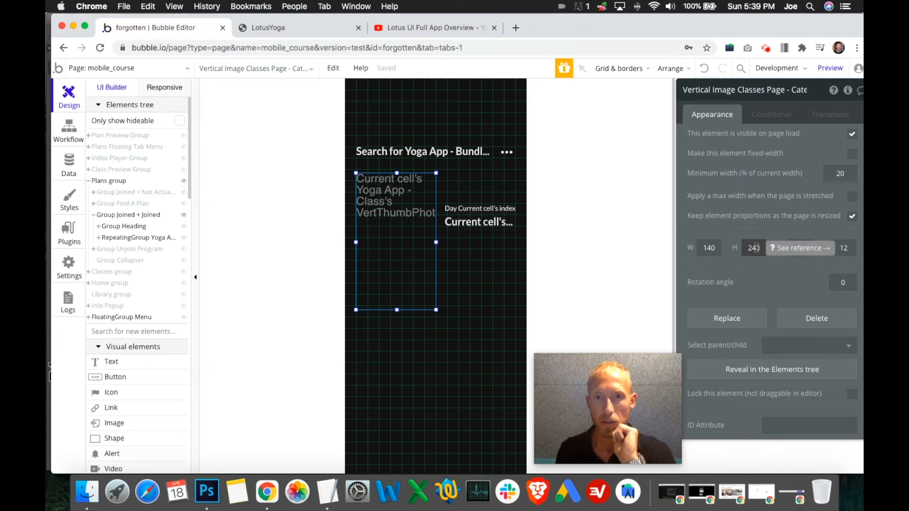
{"action": "left_click", "coordinate": [719, 252]}
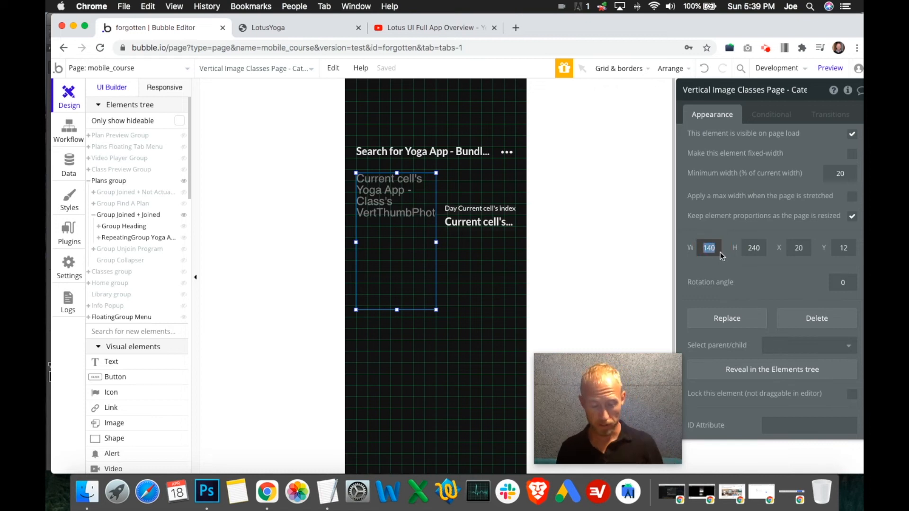
{"action": "type", "text": "126"}
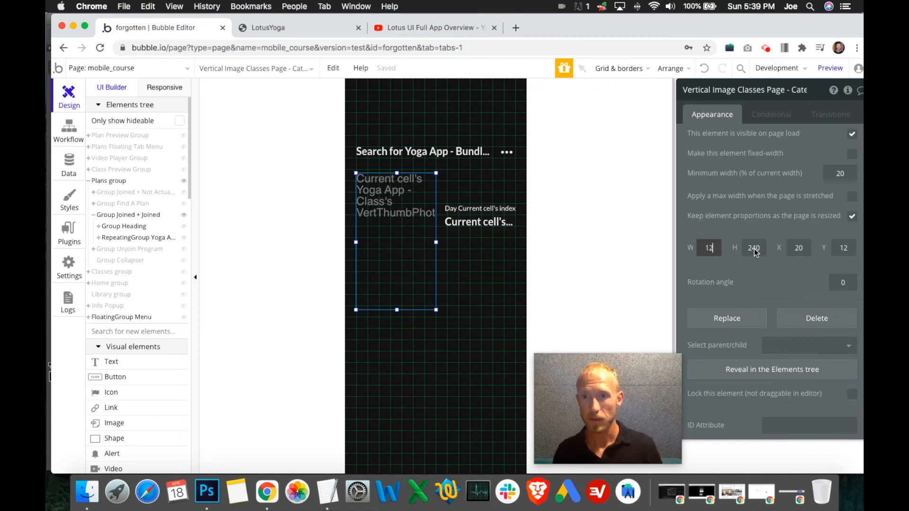
{"action": "left_click", "coordinate": [755, 251]}
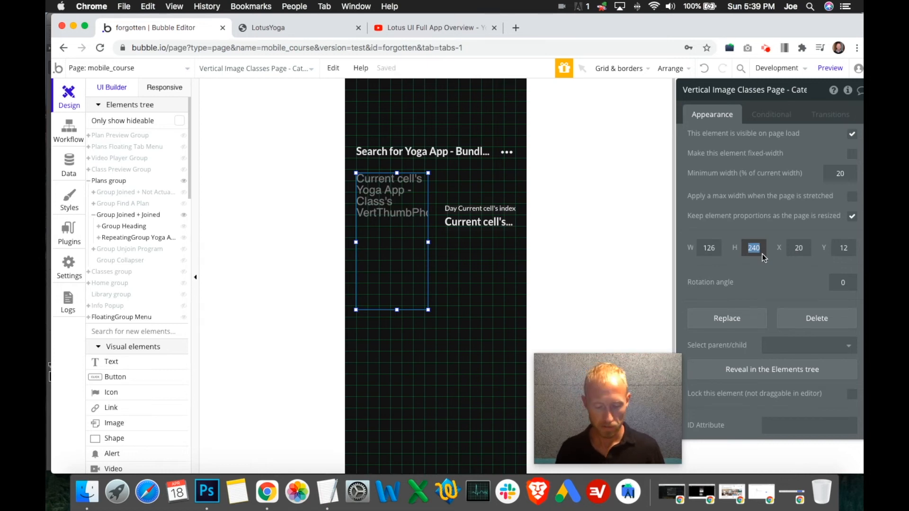
{"action": "type", "text": "116"}
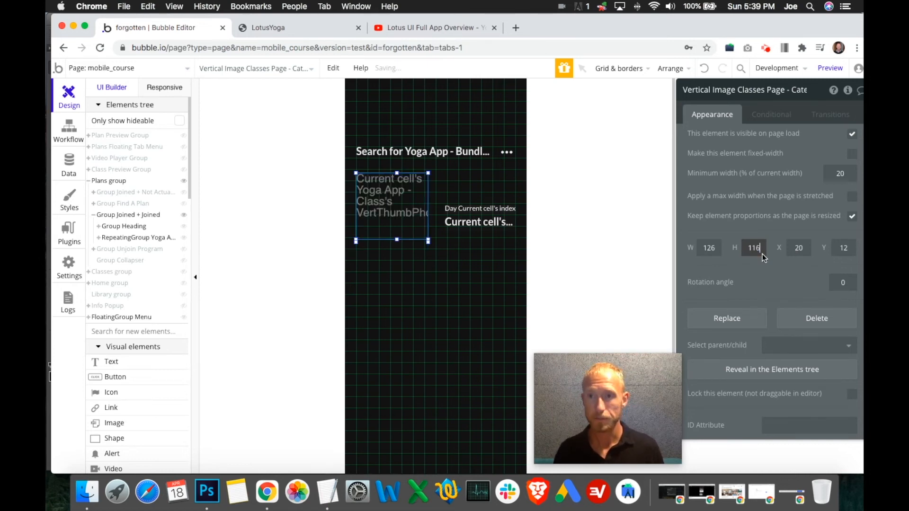
{"action": "key", "text": "BackSpace"}
{"action": "type", "text": "216"}
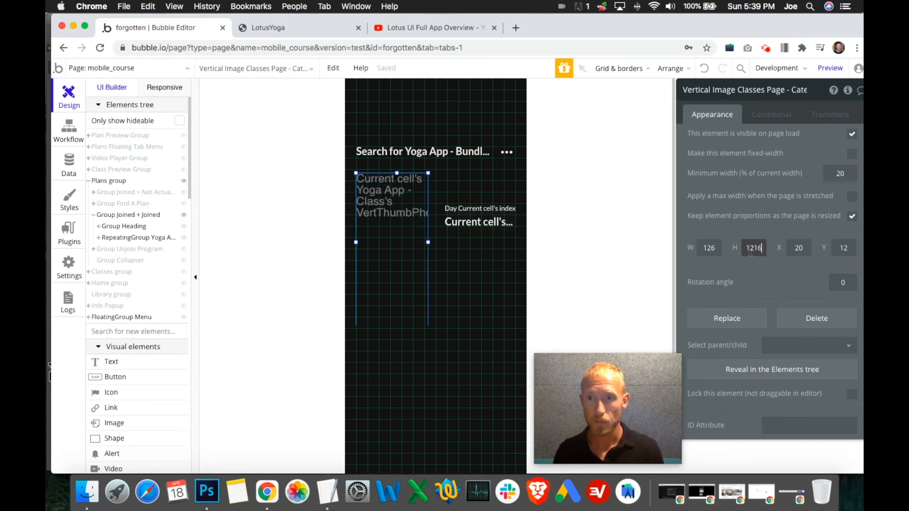
{"action": "key", "text": "BackSpace"}
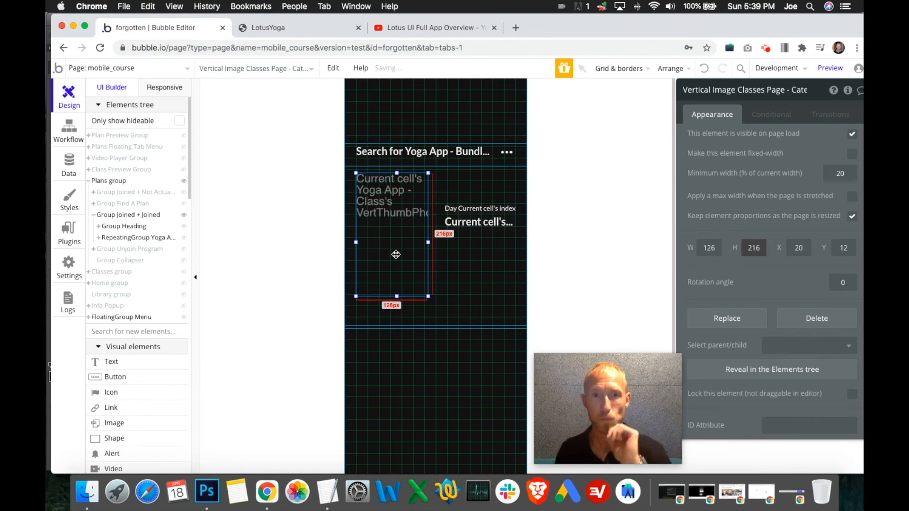
- Shorten the class repeating group in Group Joined + Joined to a height of 257 to fit the smaller thumbnail
{"action": "left_click", "coordinate": [406, 310]}
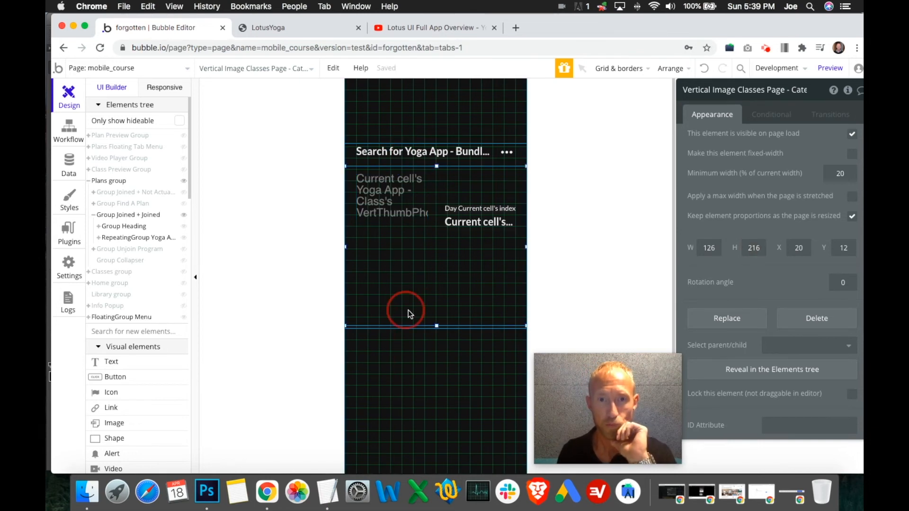
{"action": "left_click_drag", "start_coordinate": [437, 326], "coordinate": [436, 327]}
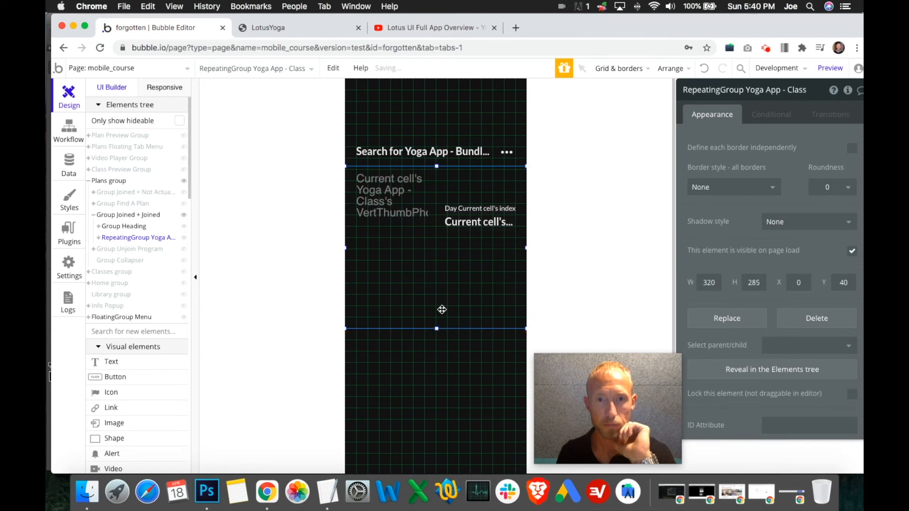
{"action": "left_click", "coordinate": [703, 69]}
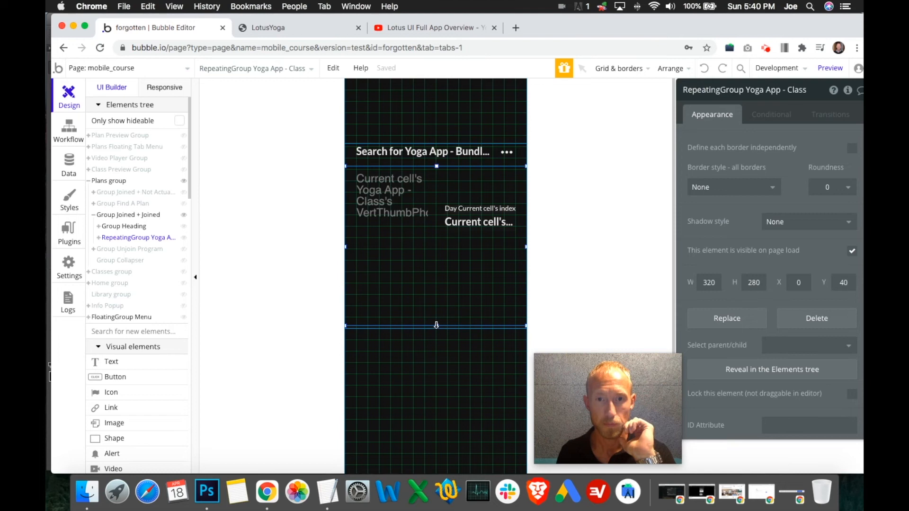
{"action": "left_click_drag", "start_coordinate": [437, 326], "coordinate": [436, 306]}
{"action": "left_click", "coordinate": [434, 262]}
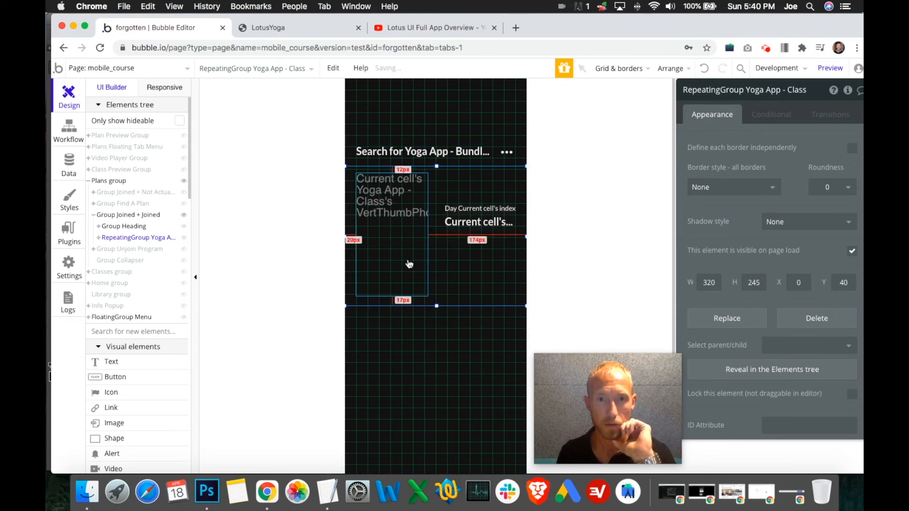
{"action": "left_click_drag", "start_coordinate": [437, 307], "coordinate": [437, 313]}
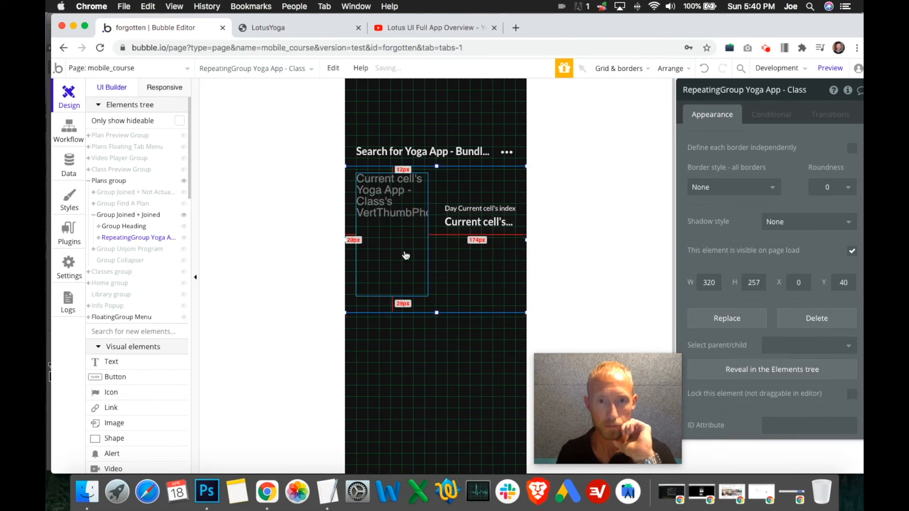
{"action": "left_click", "coordinate": [439, 328]}
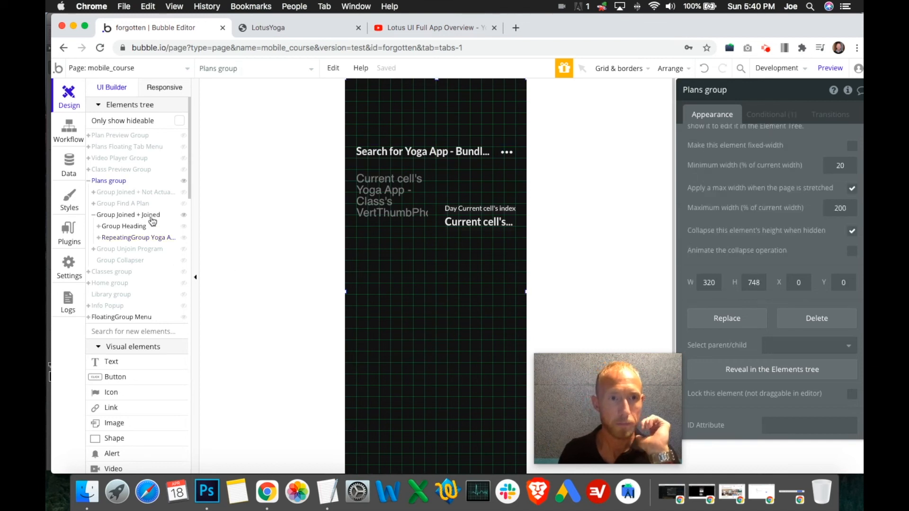
{"action": "left_click", "coordinate": [413, 284]}
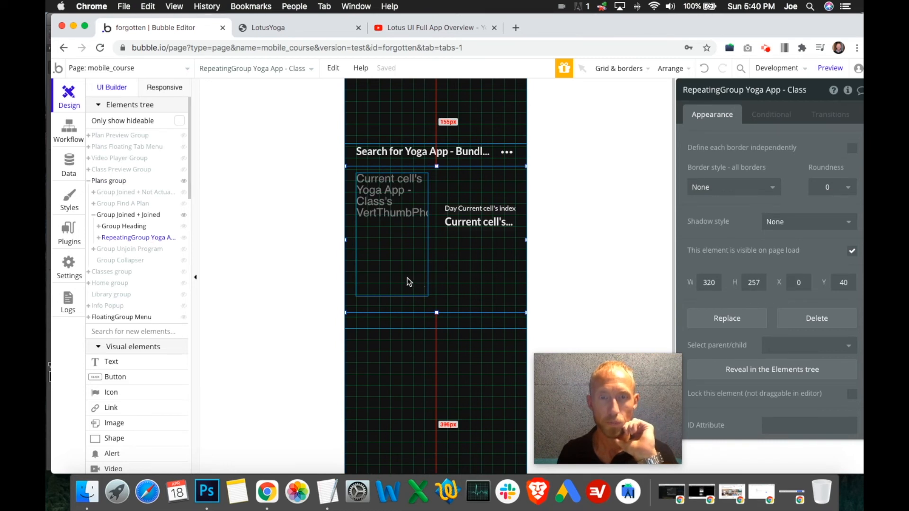
- Nudge the class thumbnail image up by 3 px within the repeating group
{"action": "left_click", "coordinate": [409, 282]}
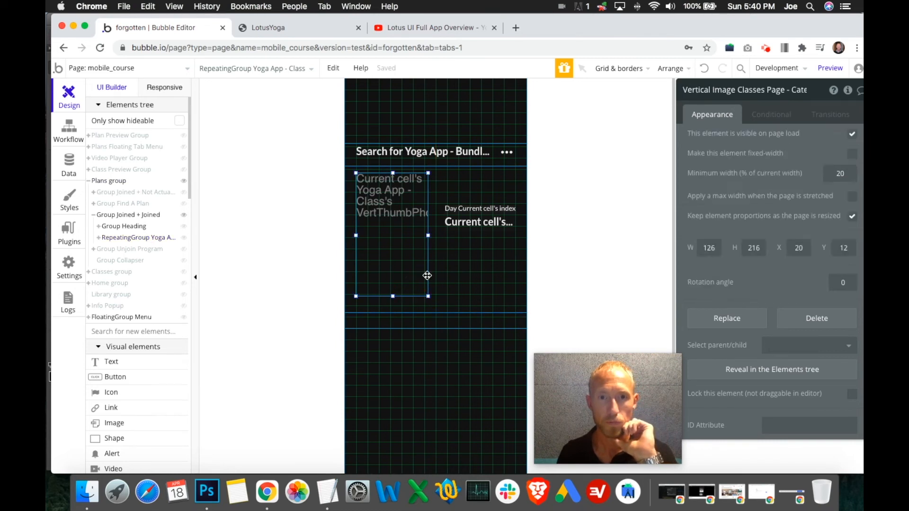
{"action": "key", "text": "Up"}
{"action": "key", "text": "Up"}
{"action": "key", "text": "Up"}
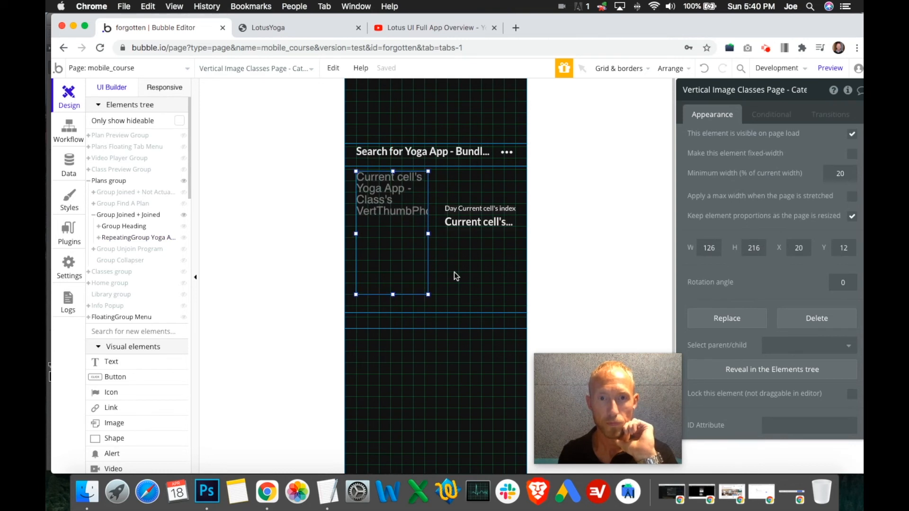
- Nudge the class thumbnail image up to Y 6 and shorten the class repeating group to a height of 245
{"action": "key", "text": "Up"}
{"action": "key", "text": "Up"}
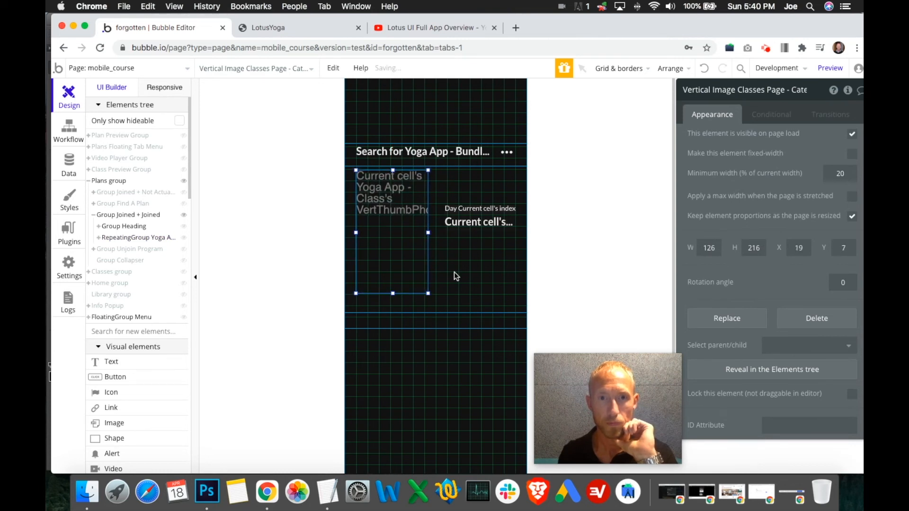
{"action": "left_click", "coordinate": [436, 310]}
{"action": "left_click_drag", "start_coordinate": [437, 314], "coordinate": [436, 304]}
- Resize the class thumbnail image in the Joined + Joined repeating group to a width of 112 and a height of 192
{"action": "left_click", "coordinate": [399, 266]}
{"action": "left_click", "coordinate": [402, 266]}
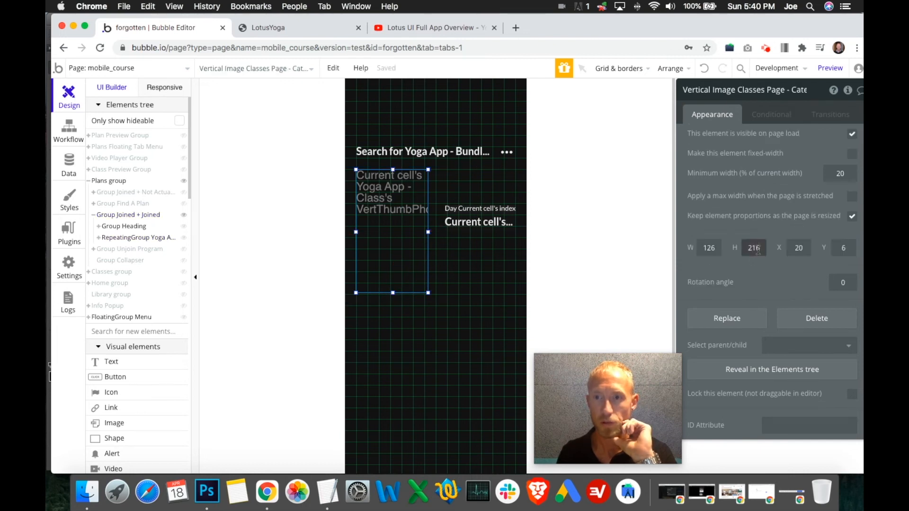
{"action": "left_click_drag", "start_coordinate": [754, 248], "coordinate": [766, 273]}
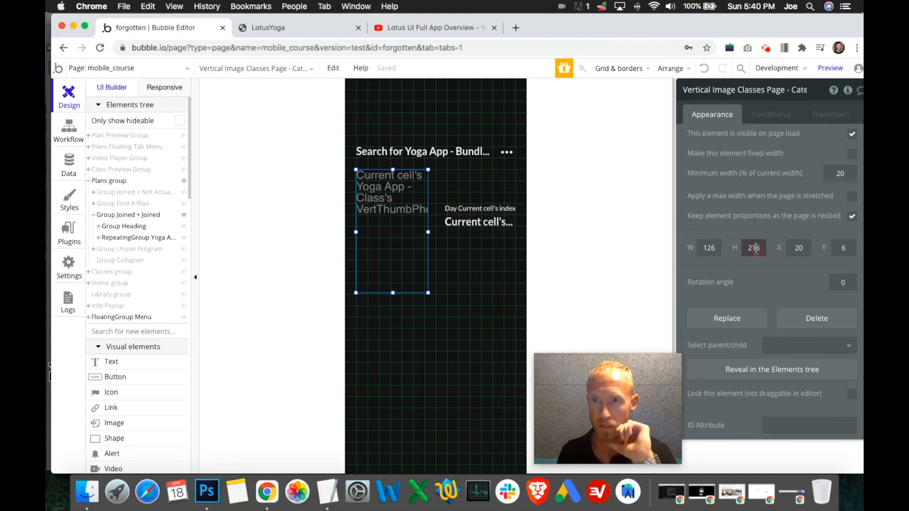
{"action": "type", "text": "19"}
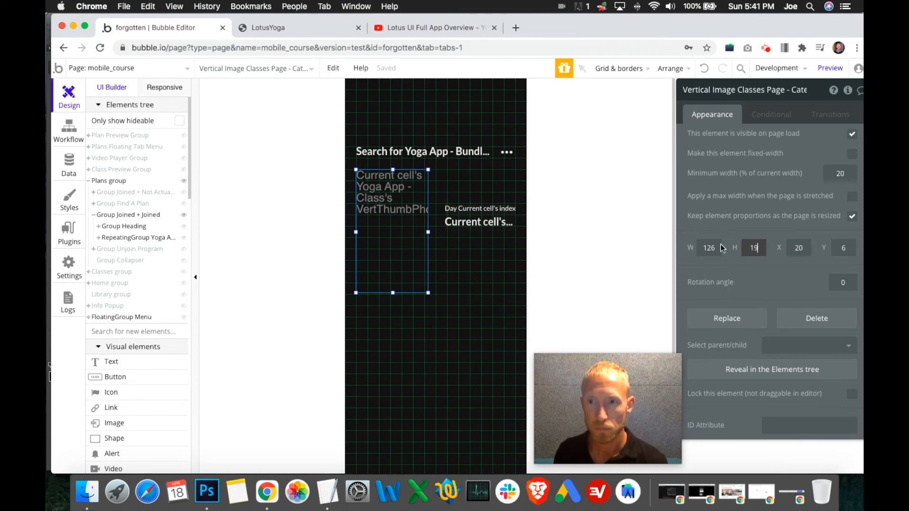
{"action": "type", "text": "2"}
{"action": "left_click", "coordinate": [706, 249]}
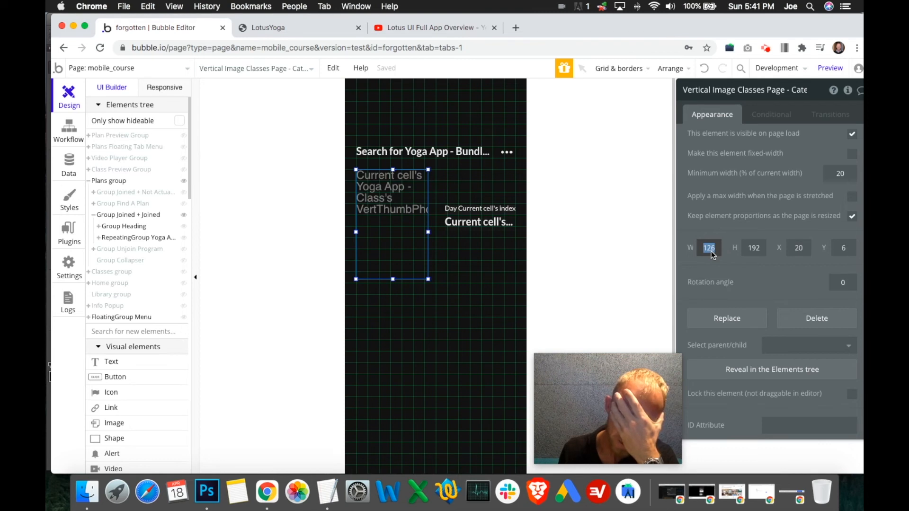
{"action": "left_click", "coordinate": [718, 249]}
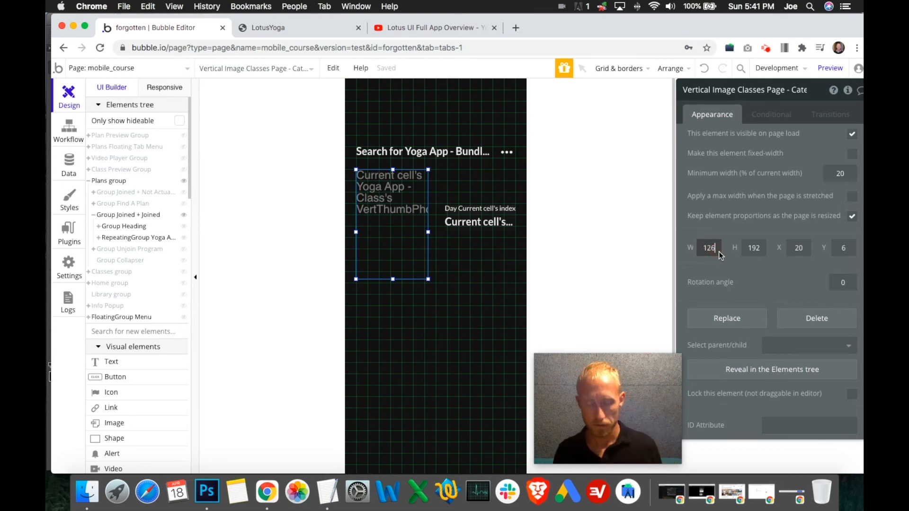
{"action": "key", "text": "BackSpace"}
{"action": "key", "text": "BackSpace"}
{"action": "type", "text": "12"}
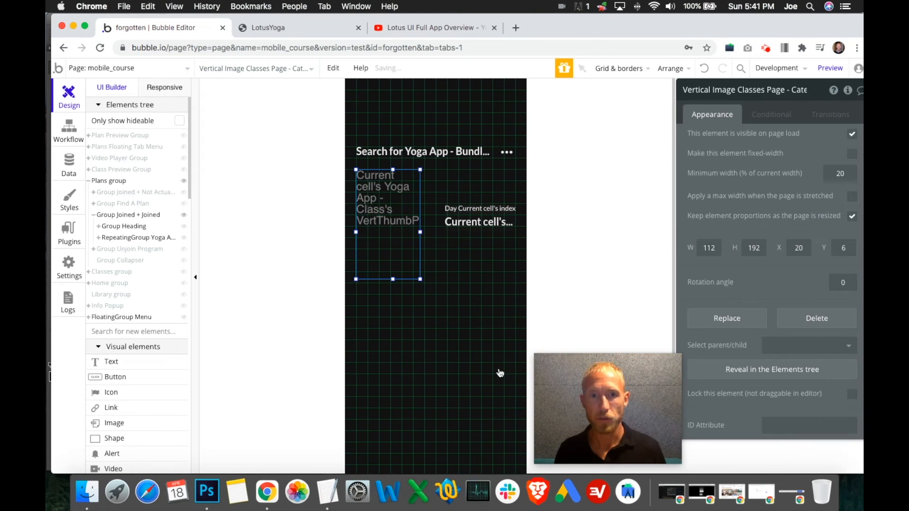
- Shorten the class repeating group in Group Joined + Joined to a height of 232
{"action": "left_click", "coordinate": [445, 281]}
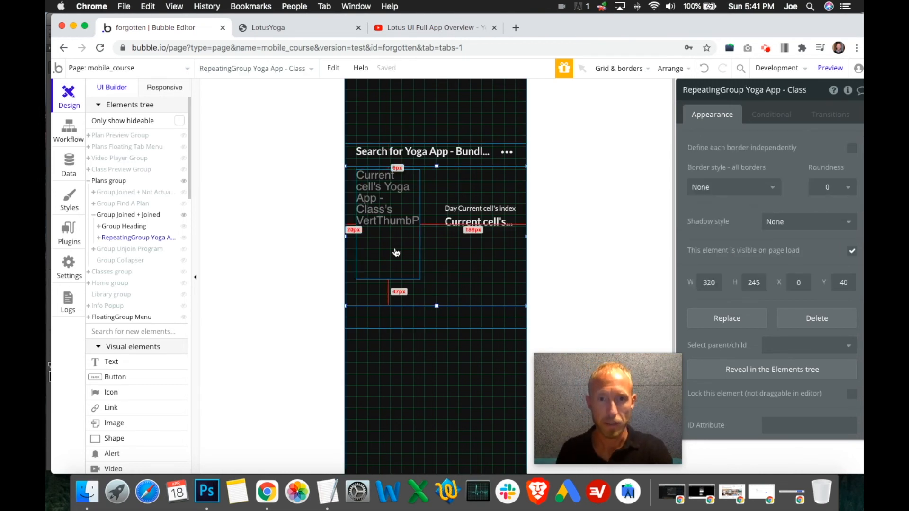
{"action": "left_click_drag", "start_coordinate": [436, 306], "coordinate": [437, 299]}
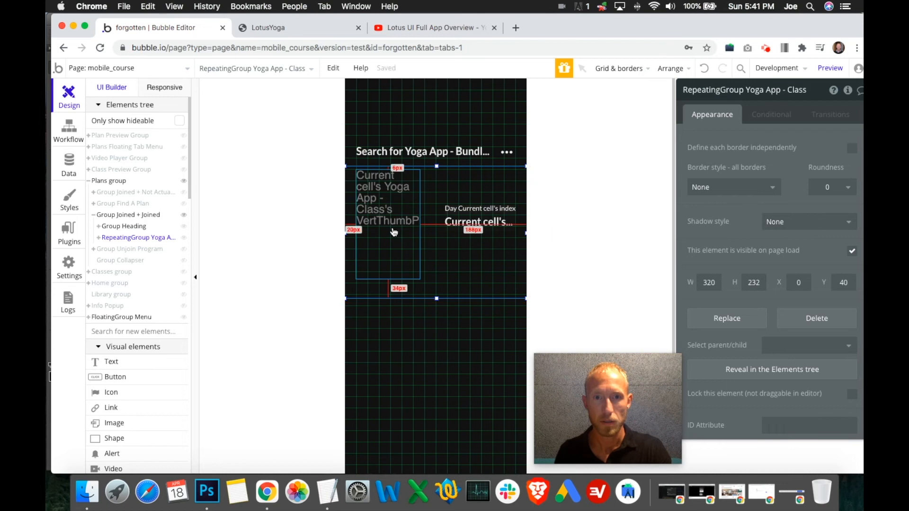
{"action": "left_click", "coordinate": [488, 212]}
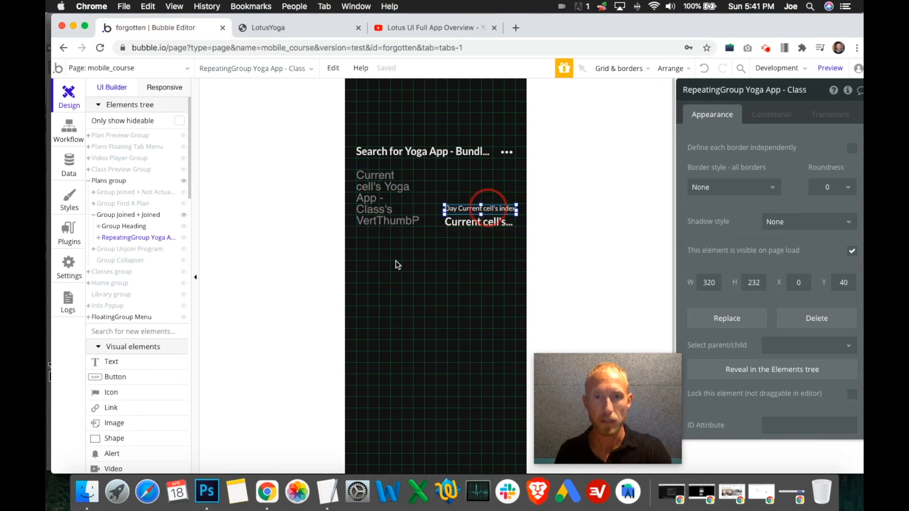
{"action": "left_click", "coordinate": [386, 231]}
{"action": "left_click", "coordinate": [463, 253]}
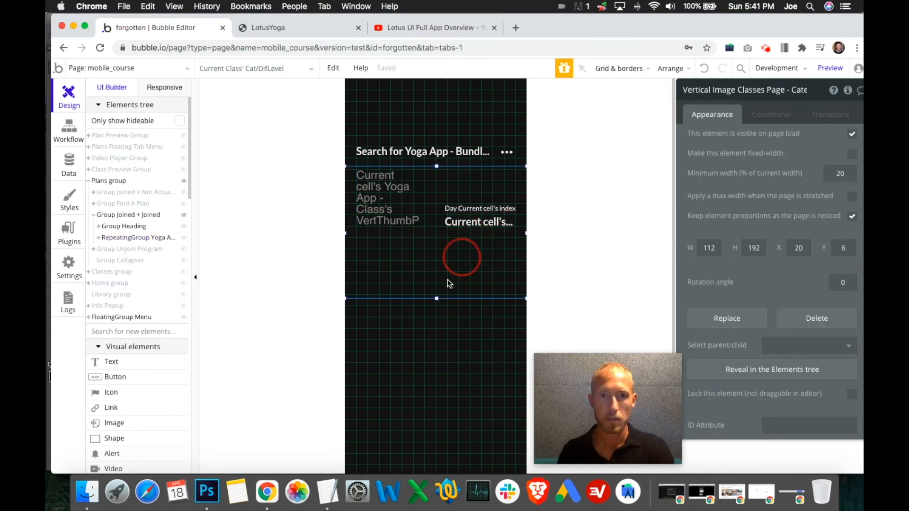
- Reduce the height of the parent Group Joined + Joined to 285
{"action": "left_click", "coordinate": [428, 316]}
{"action": "left_click_drag", "start_coordinate": [436, 327], "coordinate": [438, 307]}
{"action": "left_click_drag", "start_coordinate": [438, 307], "coordinate": [437, 305]}
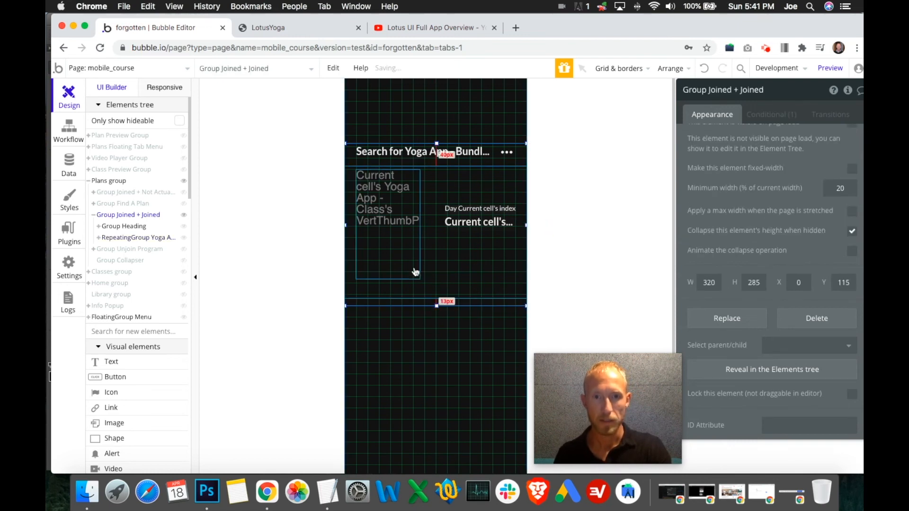
- Show Group Find A Plan in place of Group Joined + Joined and shorten it to a height of 285
{"action": "left_click", "coordinate": [185, 216]}
{"action": "left_click", "coordinate": [184, 204]}
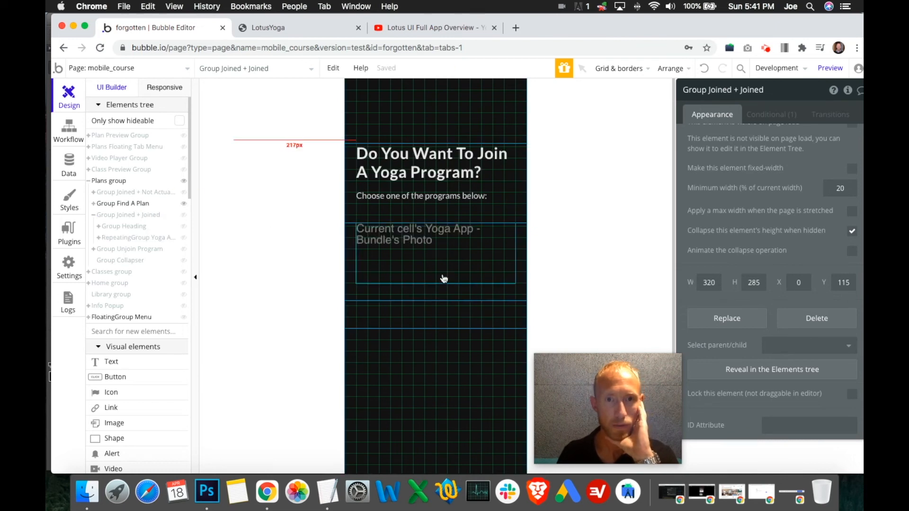
{"action": "left_click", "coordinate": [439, 317]}
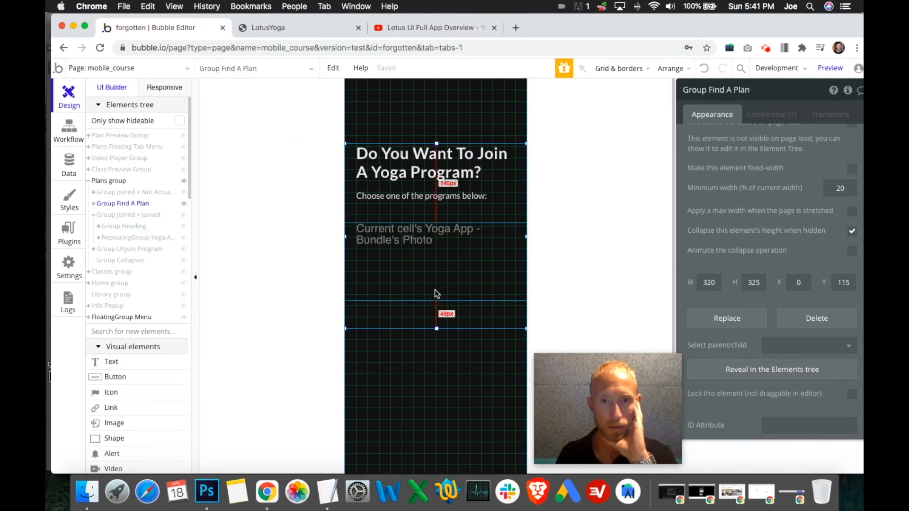
{"action": "left_click", "coordinate": [437, 327]}
{"action": "left_click_drag", "start_coordinate": [438, 318], "coordinate": [437, 306]}
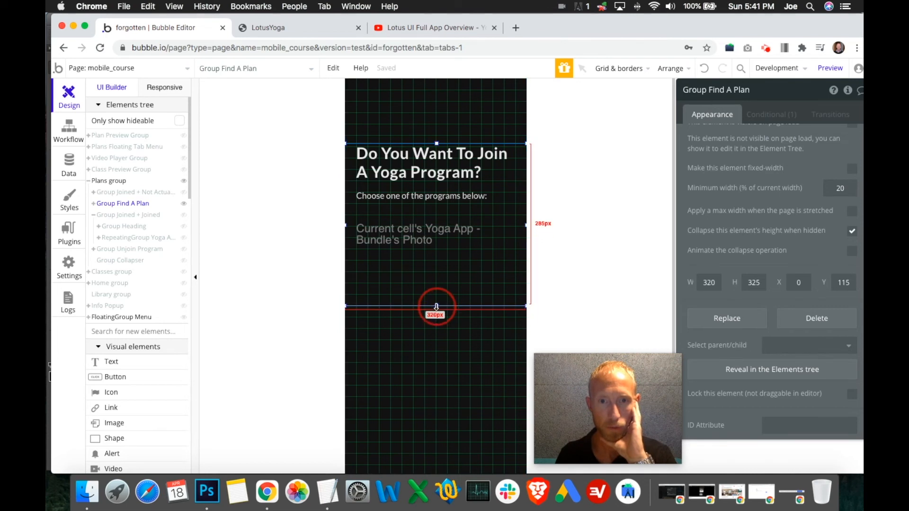
- In Group Joined + Not Actually Joined, move the yoga pose image closer to the heading and shorten the group to a height of 285
{"action": "left_click", "coordinate": [184, 216]}
{"action": "left_click", "coordinate": [183, 193]}
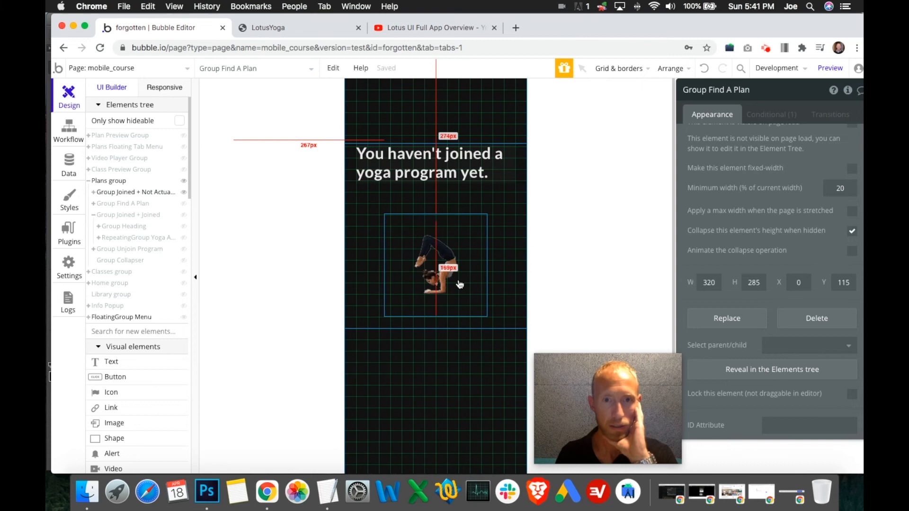
{"action": "left_click", "coordinate": [442, 290]}
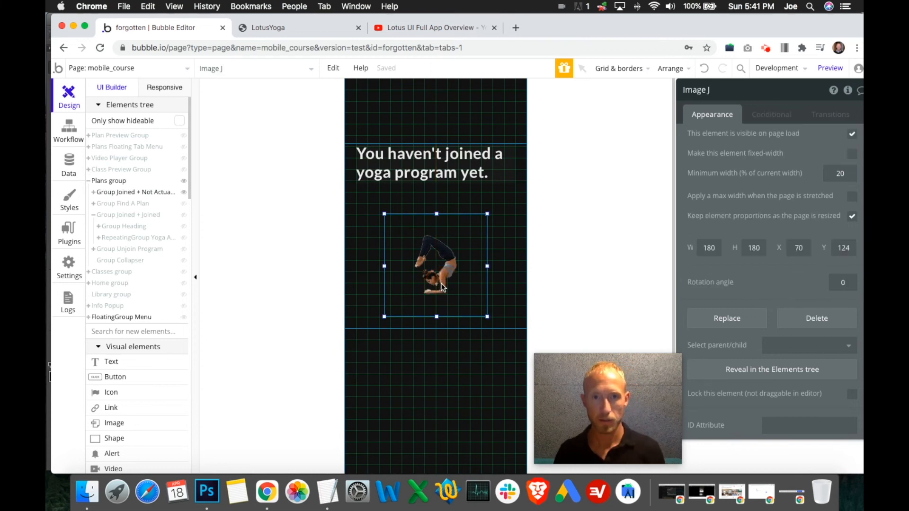
{"action": "key", "text": "Up"}
{"action": "key", "text": "Up"}
{"action": "key", "text": "Up"}
{"action": "key", "text": "Up"}
{"action": "key", "text": "Up"}
{"action": "key", "text": "Up"}
{"action": "key", "text": "Up"}
{"action": "key", "text": "Up"}
{"action": "key", "text": "Up"}
{"action": "key", "text": "Up"}
{"action": "key", "text": "Up"}
{"action": "key", "text": "Up"}
{"action": "key", "text": "Up"}
{"action": "key", "text": "Up"}
{"action": "key", "text": "Up"}
{"action": "key", "text": "Up"}
{"action": "key", "text": "Up"}
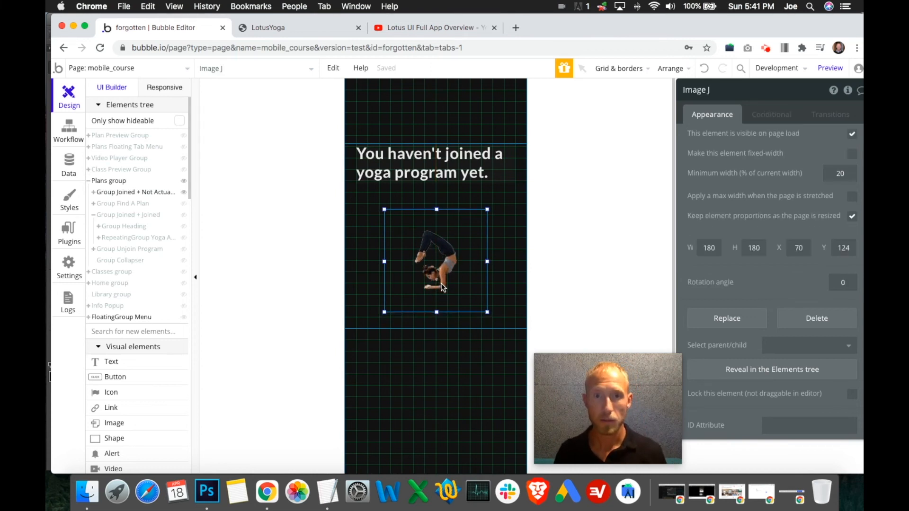
{"action": "key", "text": "Up"}
{"action": "key", "text": "Up"}
{"action": "key", "text": "Up"}
{"action": "key", "text": "Up"}
{"action": "key", "text": "Up"}
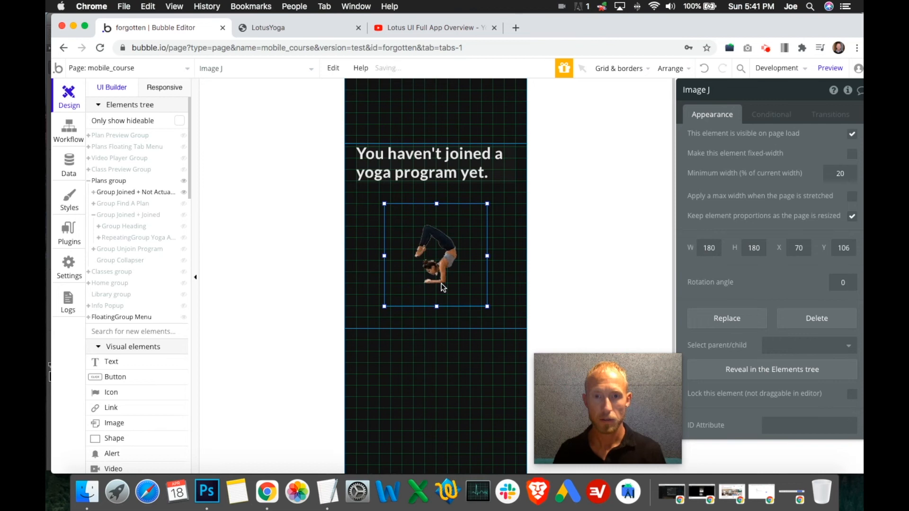
{"action": "key", "text": "Up"}
{"action": "key", "text": "Up"}
{"action": "key", "text": "Up"}
{"action": "key", "text": "Up"}
{"action": "key", "text": "Up"}
{"action": "key", "text": "Up"}
{"action": "key", "text": "Up"}
{"action": "key", "text": "Up"}
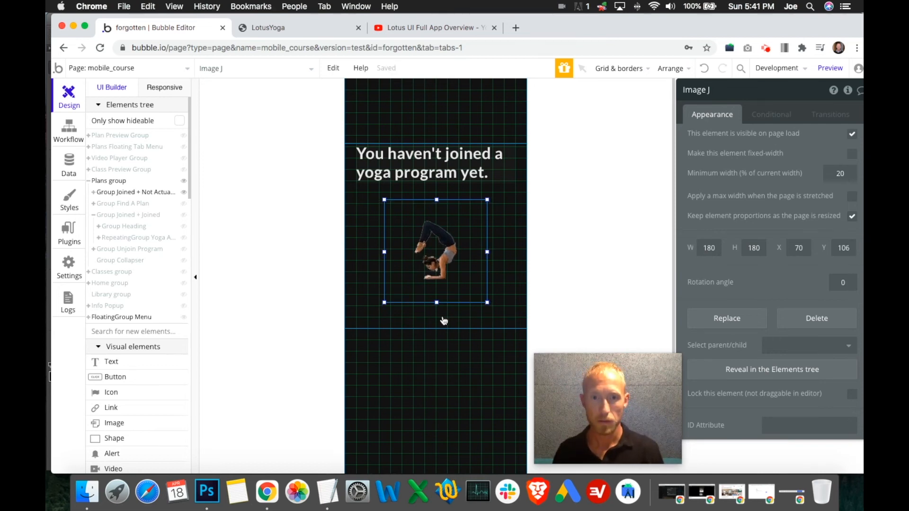
{"action": "left_click", "coordinate": [442, 319]}
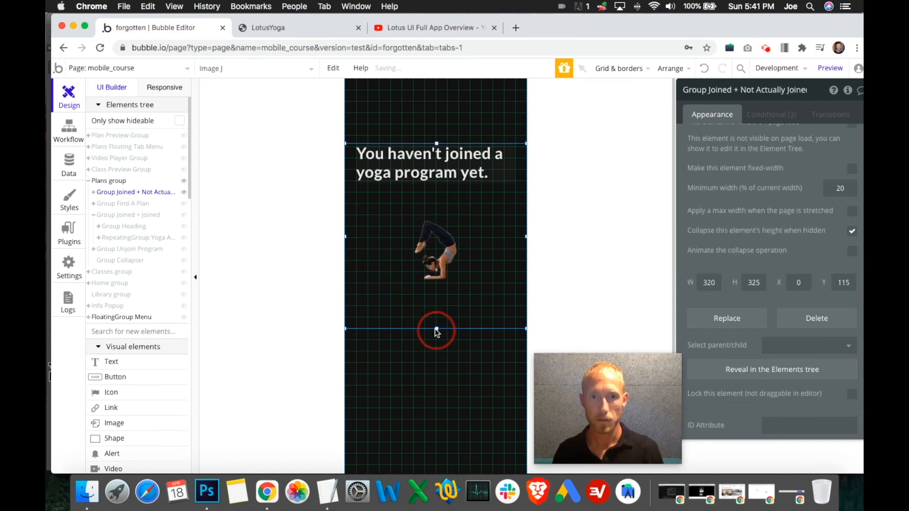
{"action": "left_click_drag", "start_coordinate": [437, 334], "coordinate": [437, 309]}
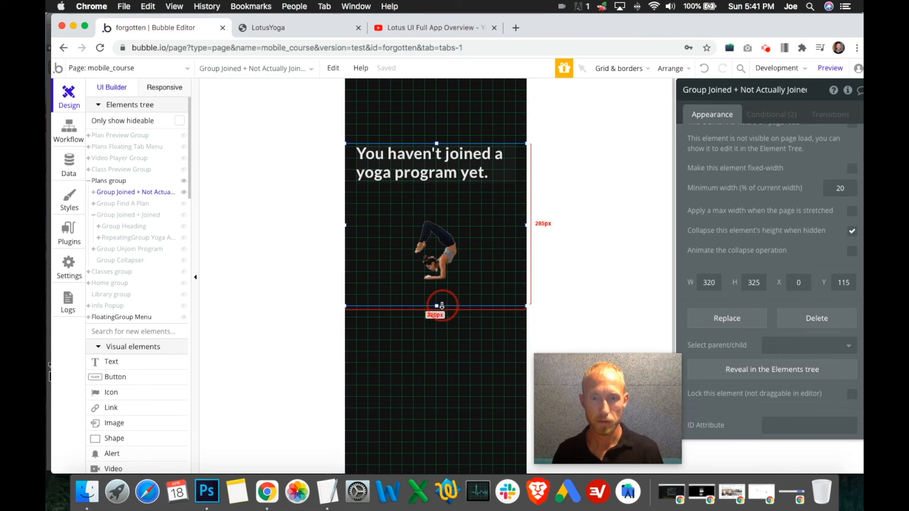
- Compare the bottom edges and heights of the three Plans subgroups by showing and hiding them in turn
{"action": "left_click", "coordinate": [184, 204]}
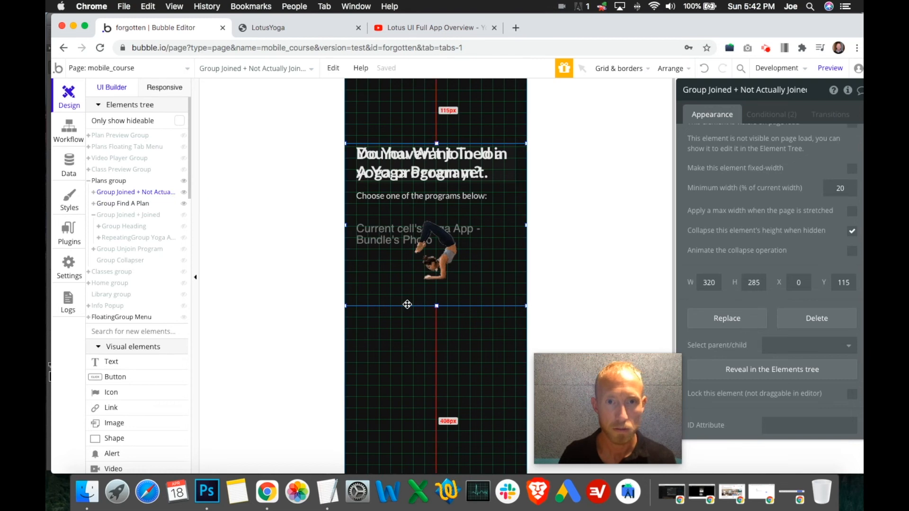
{"action": "left_click", "coordinate": [184, 196]}
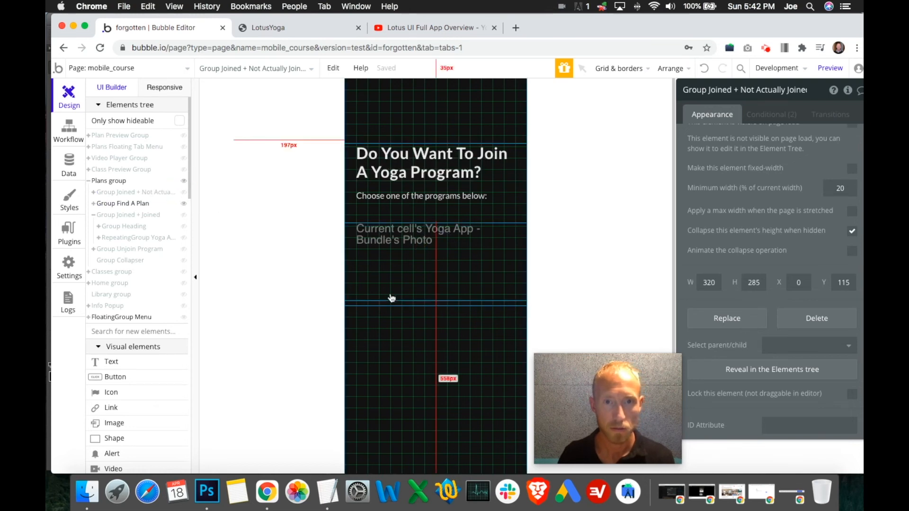
{"action": "left_click", "coordinate": [387, 304]}
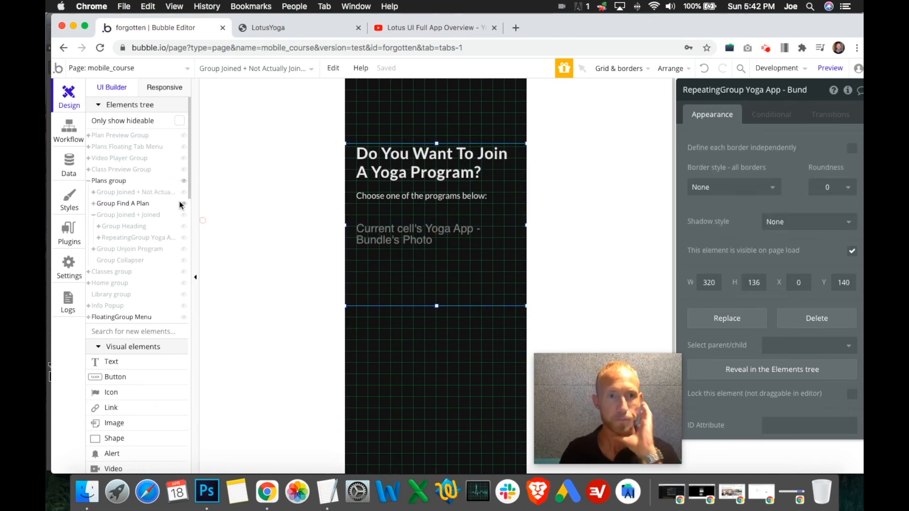
{"action": "left_click", "coordinate": [185, 204]}
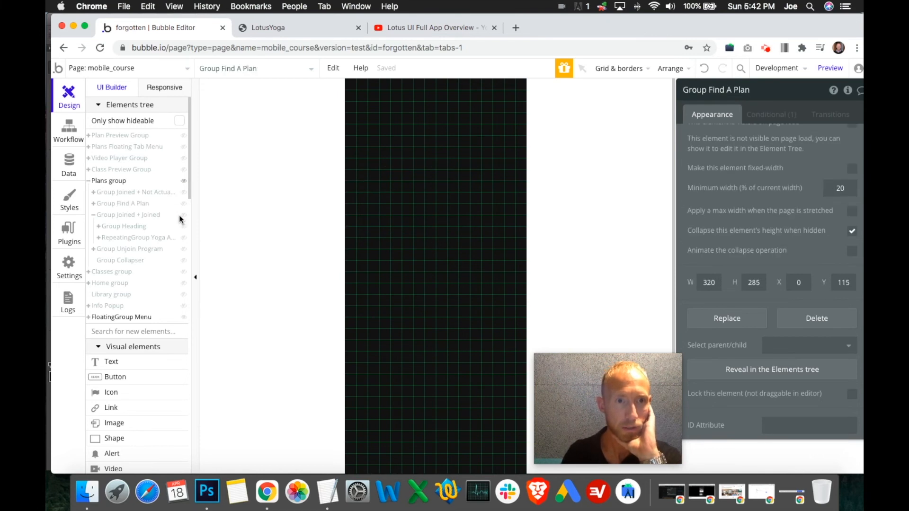
{"action": "left_click", "coordinate": [183, 215]}
{"action": "left_click", "coordinate": [379, 304]}
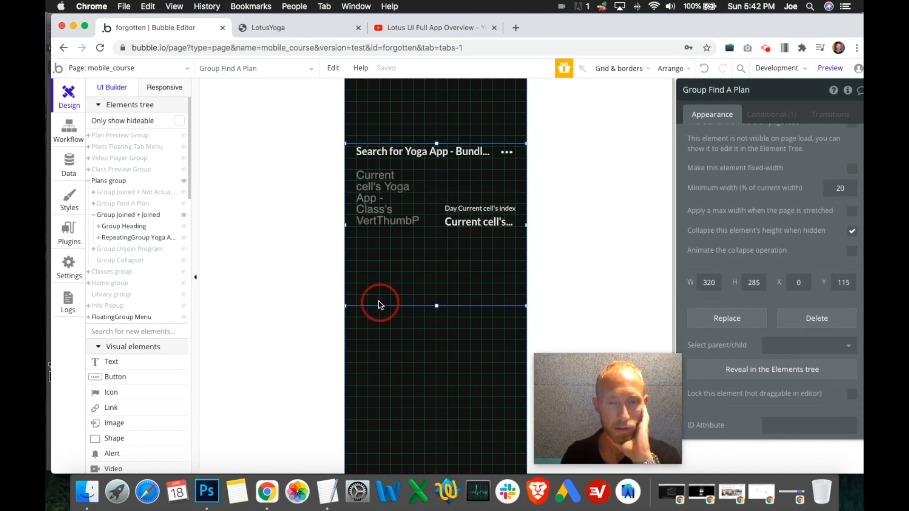
{"action": "left_click", "coordinate": [185, 194]}
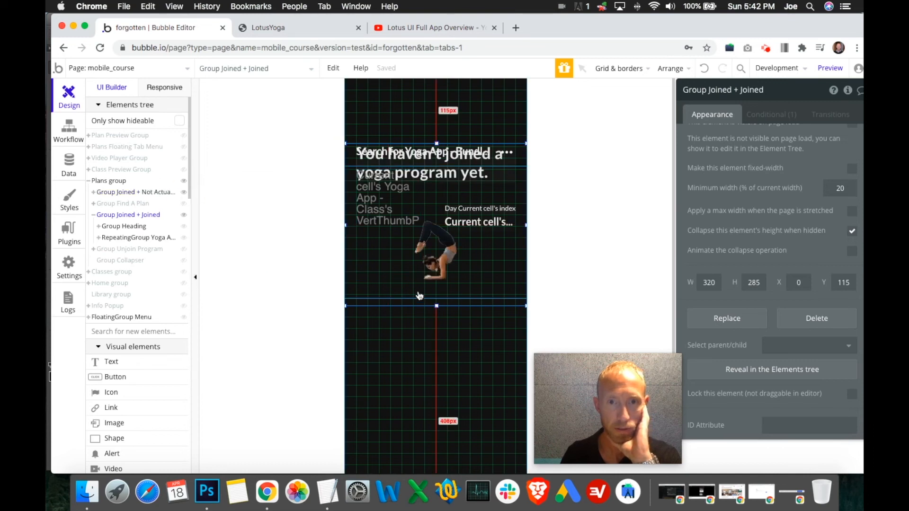
{"action": "left_click", "coordinate": [184, 193]}
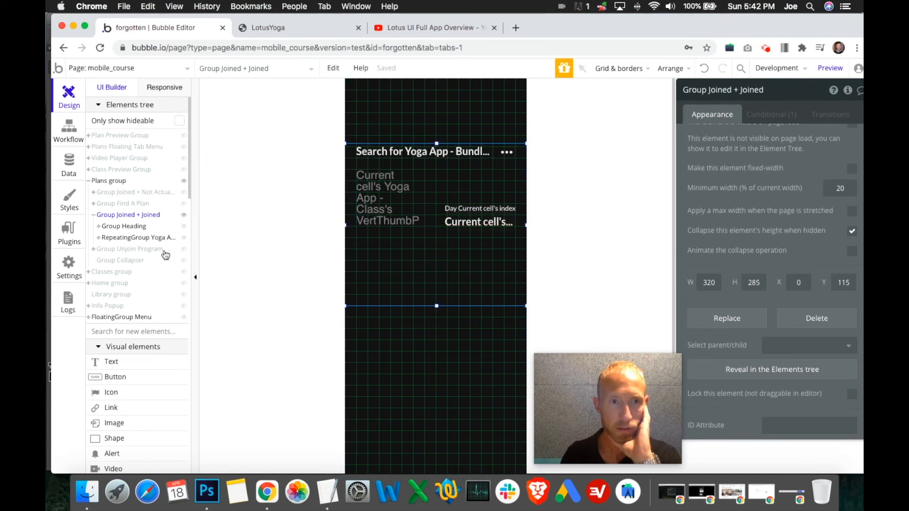
- Extend Group Collapser upward to Y 400 with a height of 348 so it meets Group Joined + Joined, and hide it again
{"action": "left_click", "coordinate": [184, 260]}
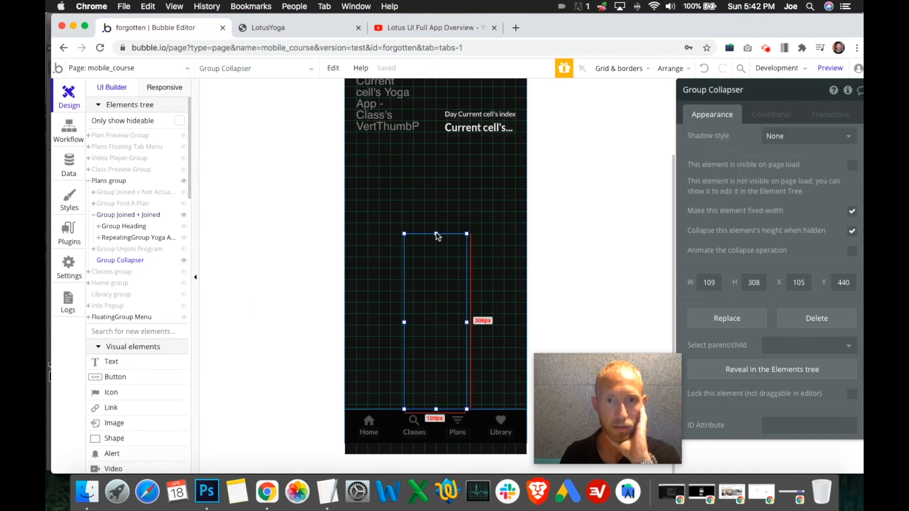
{"action": "left_click_drag", "start_coordinate": [441, 225], "coordinate": [440, 212]}
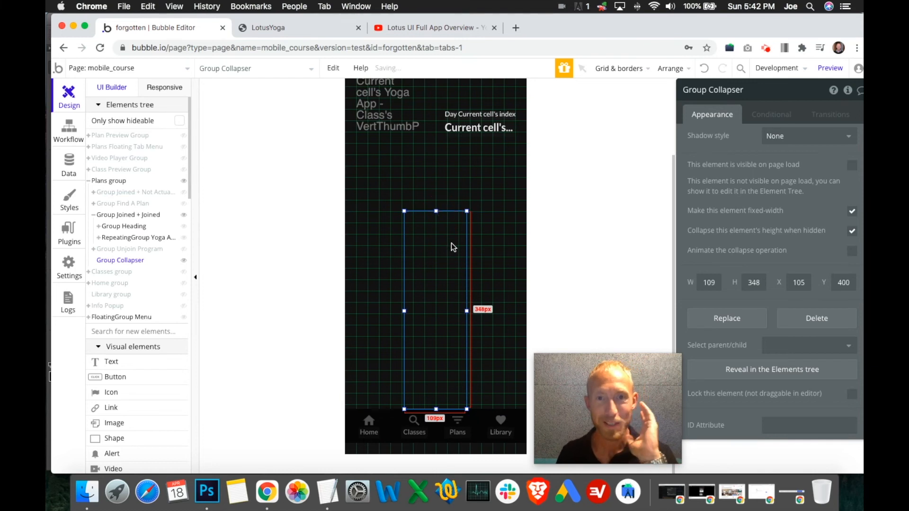
{"action": "scroll", "coordinate": [457, 248], "scroll_direction": "up", "scroll_amount": 2}
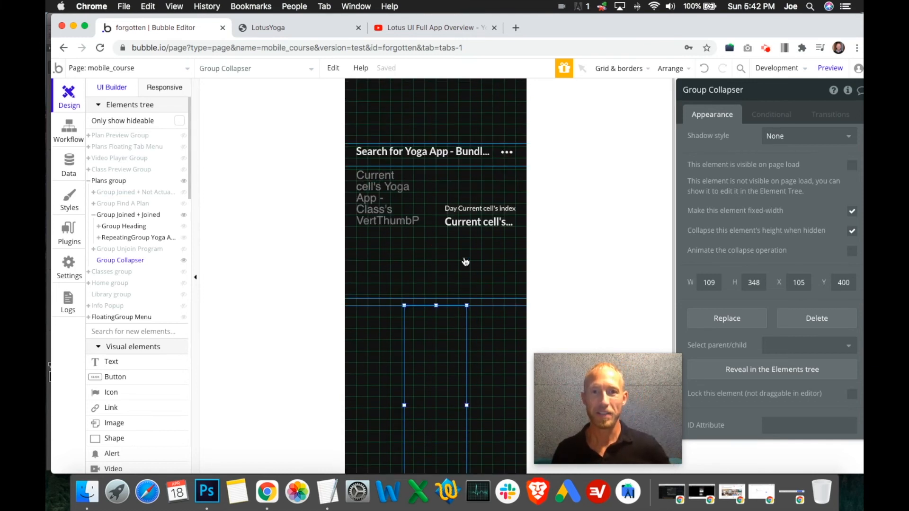
{"action": "left_click", "coordinate": [481, 301]}
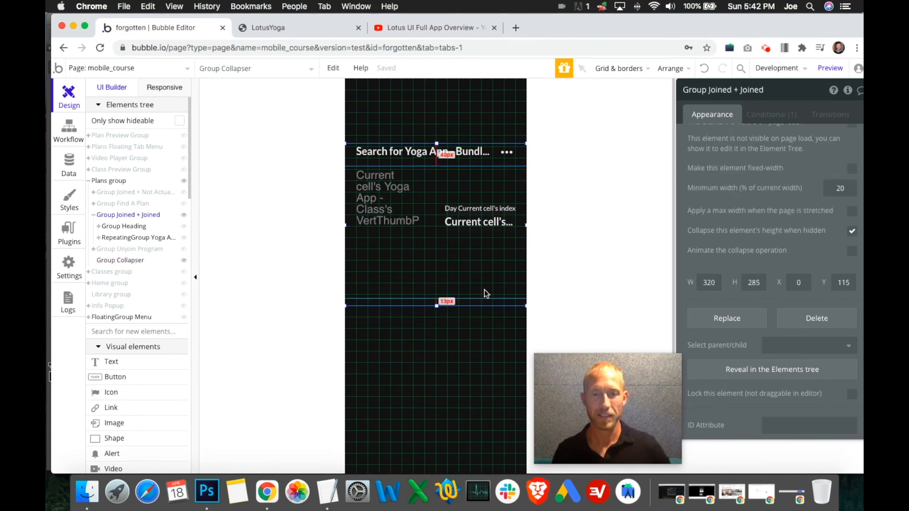
{"action": "left_click", "coordinate": [456, 315]}
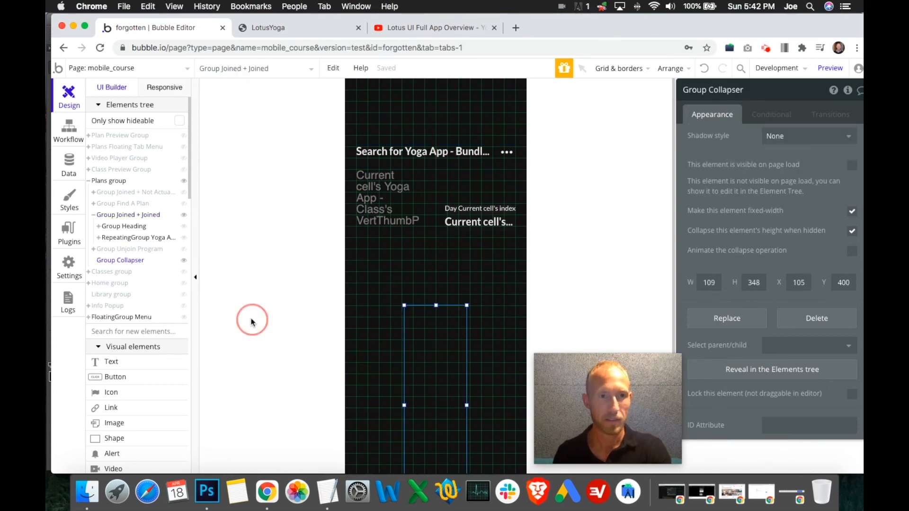
{"action": "left_click", "coordinate": [184, 260]}
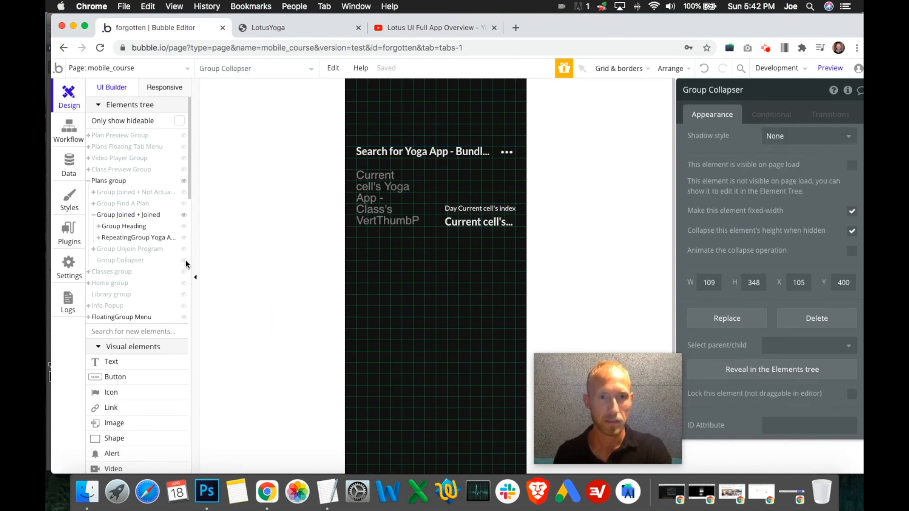
- Reload the LotusYoga preview with the resized Plans groups and return to the Bubble editor
{"action": "left_click", "coordinate": [442, 307]}
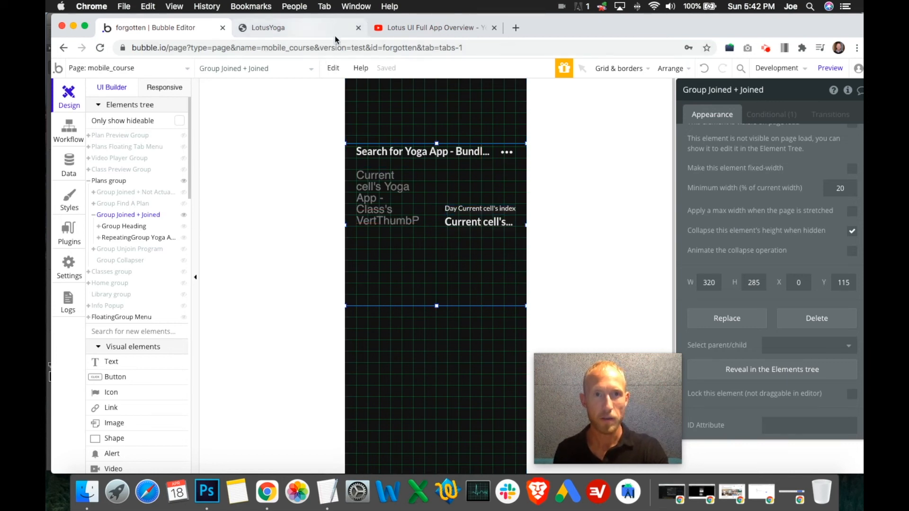
{"action": "left_click", "coordinate": [307, 28]}
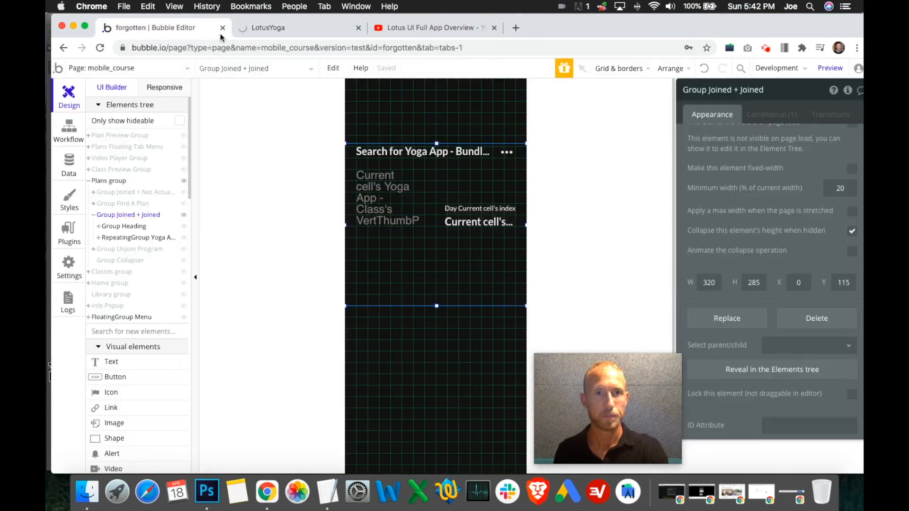
{"action": "left_click", "coordinate": [182, 27]}
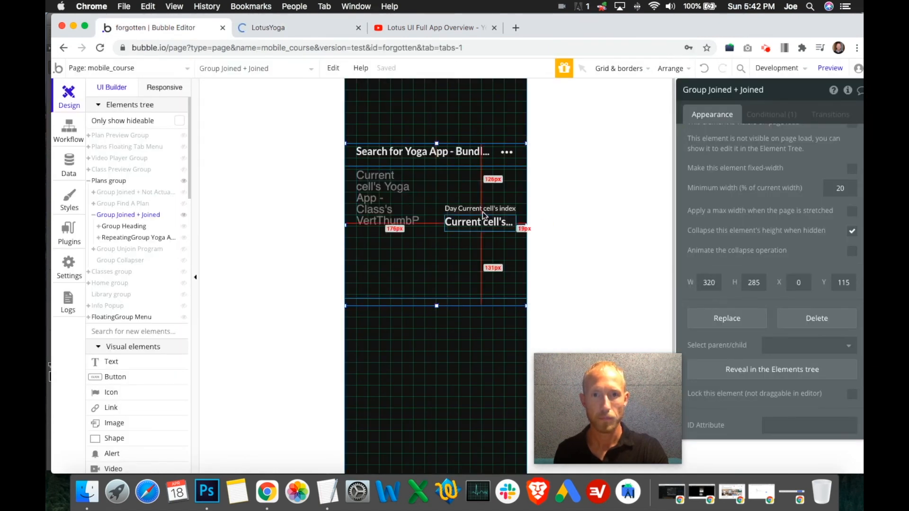
- Find the Joined screen of the One Week Starter Program in the Lotus UI Full App Overview video on YouTube and pause there
{"action": "left_click", "coordinate": [414, 27]}
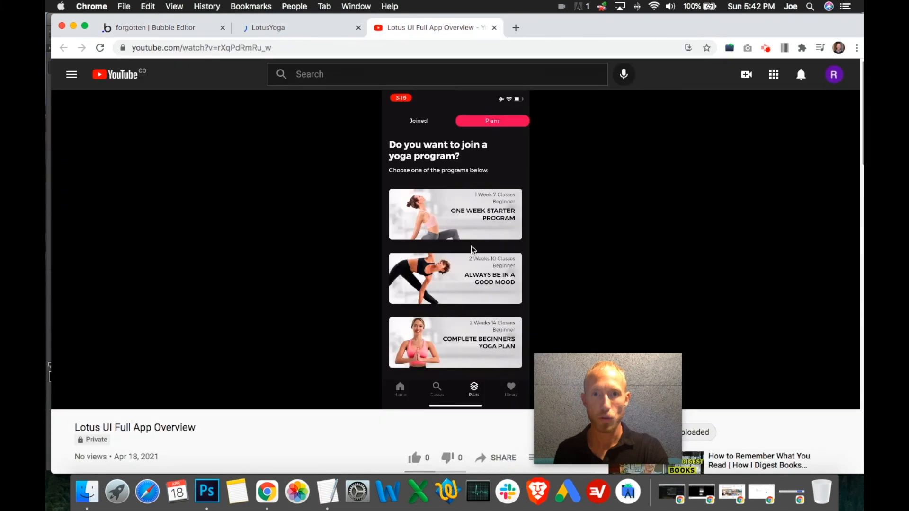
{"action": "left_click", "coordinate": [459, 329]}
{"action": "left_click_drag", "start_coordinate": [576, 382], "coordinate": [686, 375]}
{"action": "left_click", "coordinate": [509, 386]}
{"action": "left_click", "coordinate": [501, 387]}
{"action": "left_click", "coordinate": [492, 387]}
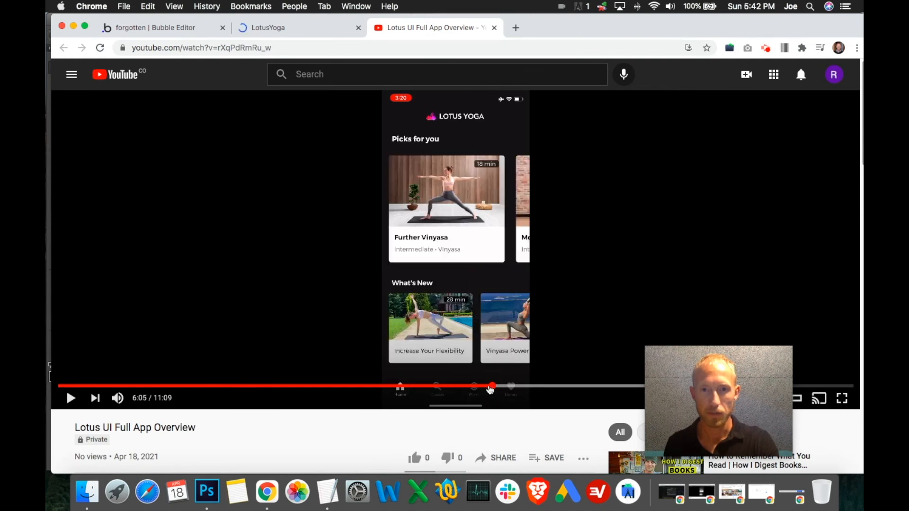
{"action": "left_click", "coordinate": [512, 386]}
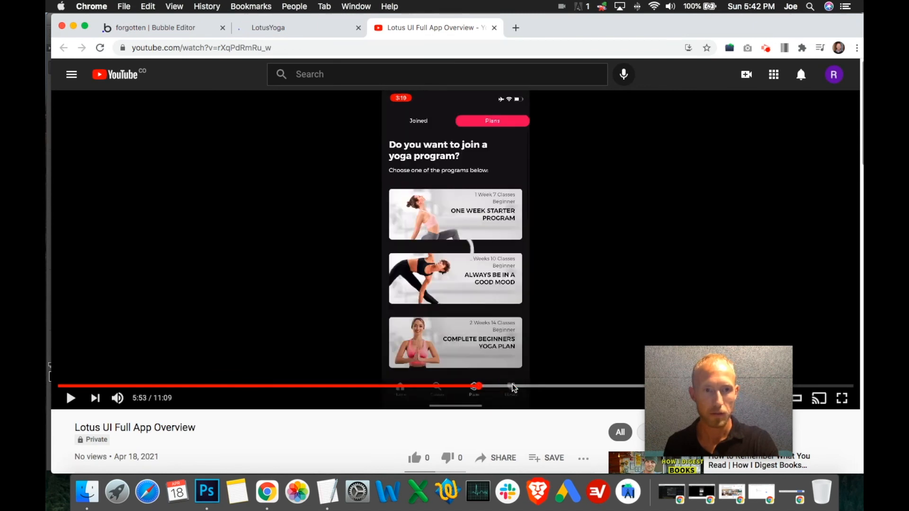
{"action": "left_click", "coordinate": [525, 387]}
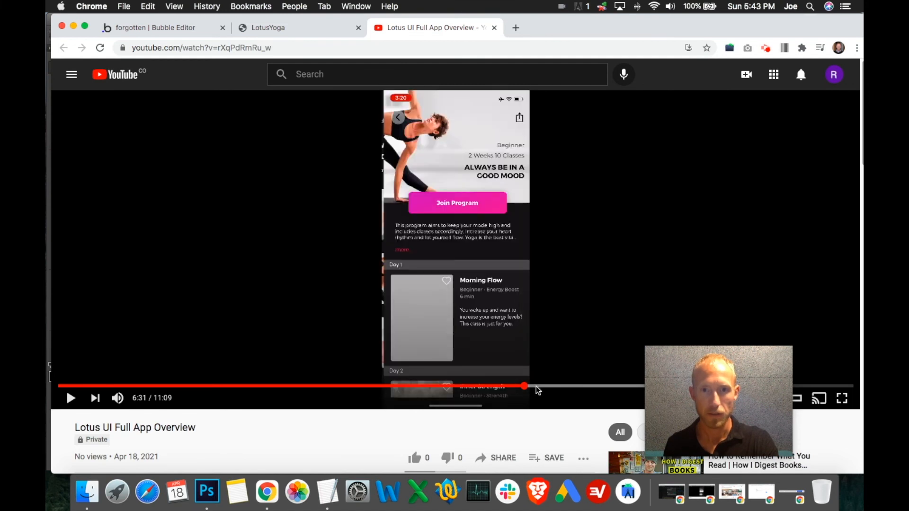
{"action": "left_click", "coordinate": [529, 387]}
{"action": "left_click", "coordinate": [76, 401]}
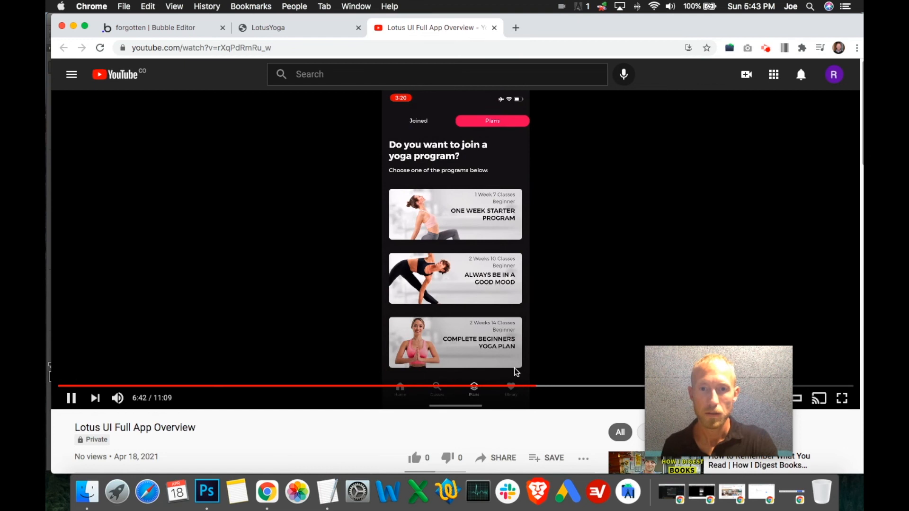
{"action": "left_click", "coordinate": [509, 386]}
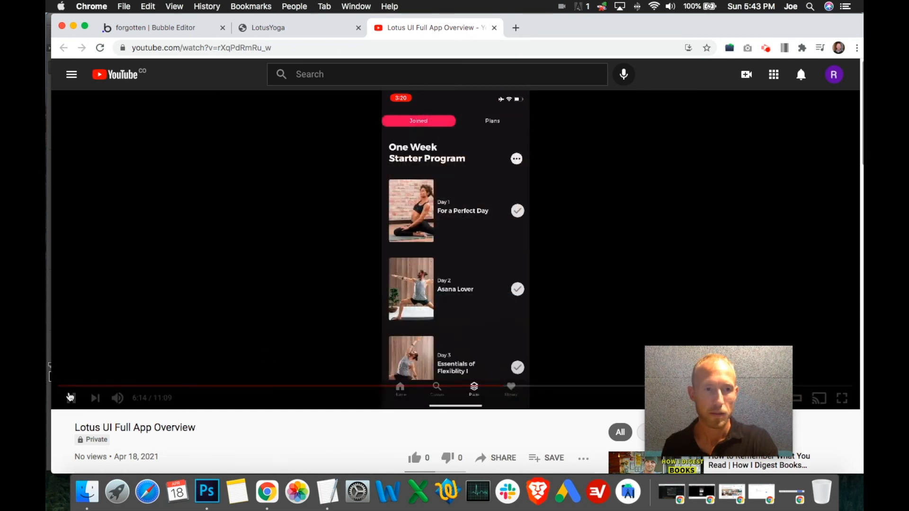
{"action": "left_click", "coordinate": [70, 396]}
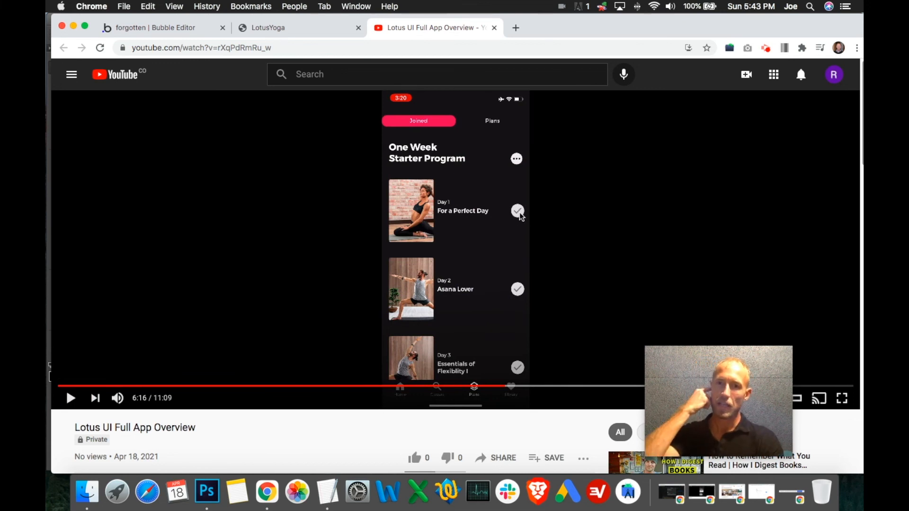
- Open the Joined view in the LotusYoga preview and look through its class list
{"action": "left_click", "coordinate": [286, 31]}
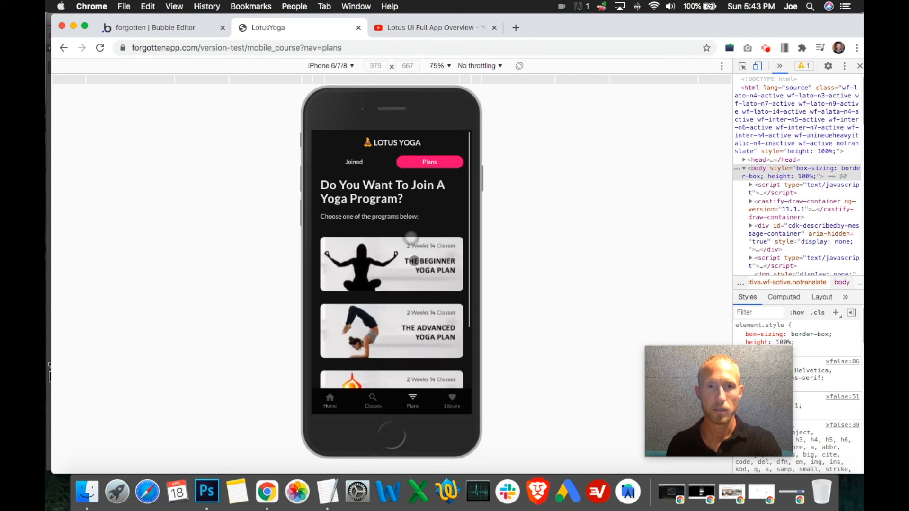
{"action": "left_click", "coordinate": [355, 162]}
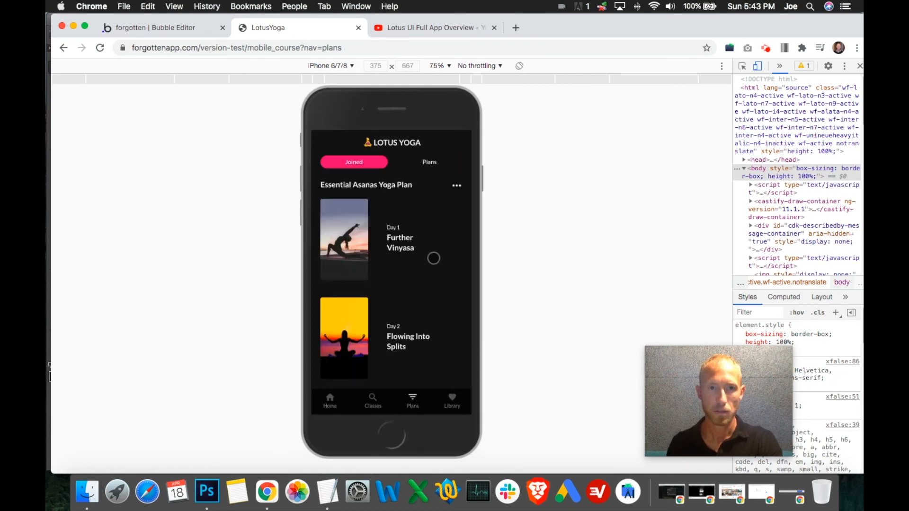
{"action": "left_click_drag", "start_coordinate": [430, 275], "coordinate": [432, 190]}
{"action": "left_click_drag", "start_coordinate": [447, 242], "coordinate": [426, 322]}
- Switch the emulated device to iPhone 5/SE and examine the Joined class list at that size
{"action": "left_click", "coordinate": [330, 66]}
{"action": "left_click", "coordinate": [360, 156]}
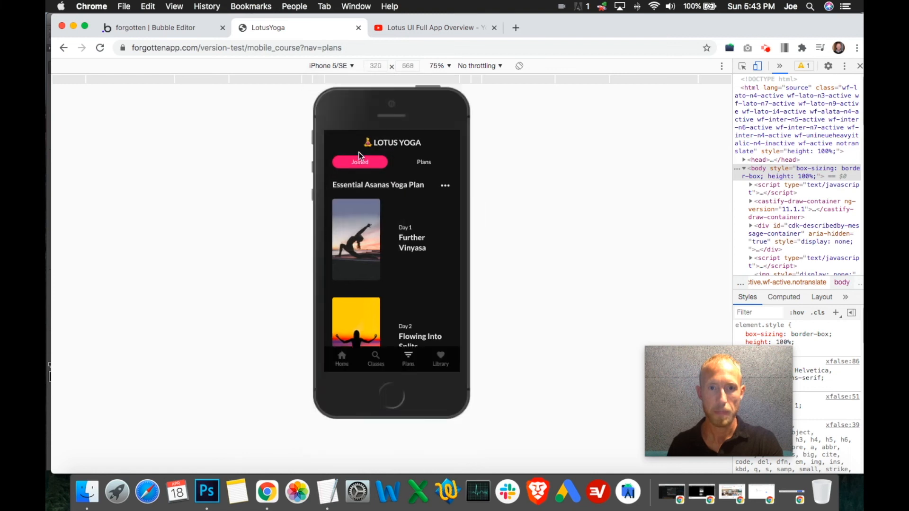
{"action": "left_click_drag", "start_coordinate": [421, 232], "coordinate": [432, 172]}
{"action": "left_click_drag", "start_coordinate": [434, 214], "coordinate": [420, 292]}
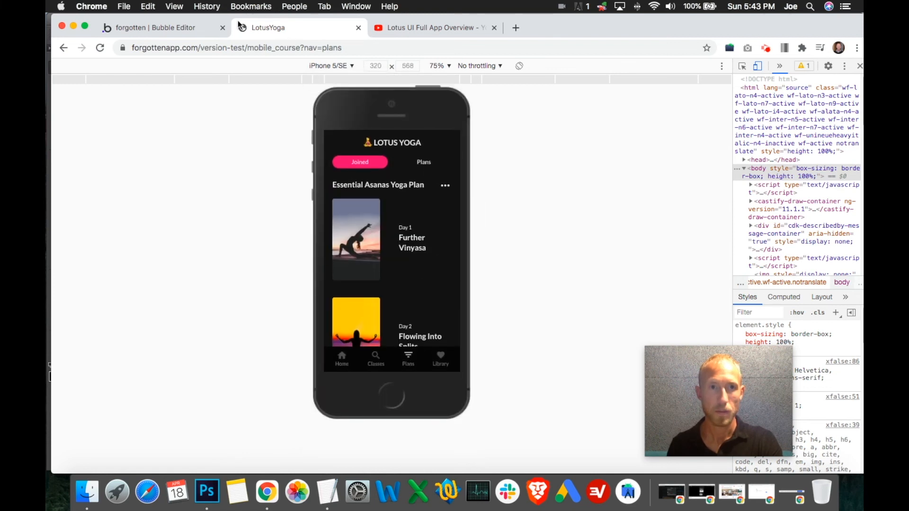
- In the Bubble editor, widen the class title text in the Joined repeating group by extending its left edge toward the thumbnail
{"action": "left_click", "coordinate": [194, 28]}
{"action": "left_click", "coordinate": [446, 225]}
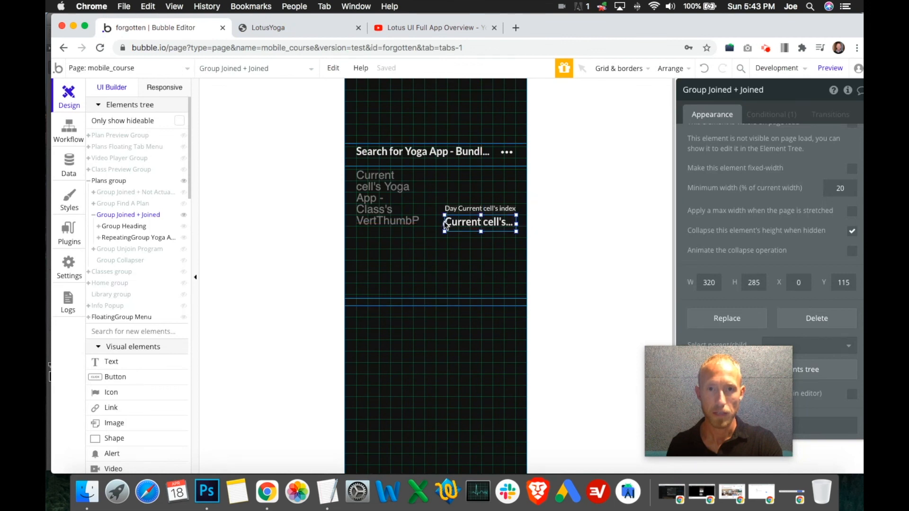
{"action": "left_click_drag", "start_coordinate": [443, 223], "coordinate": [435, 225]}
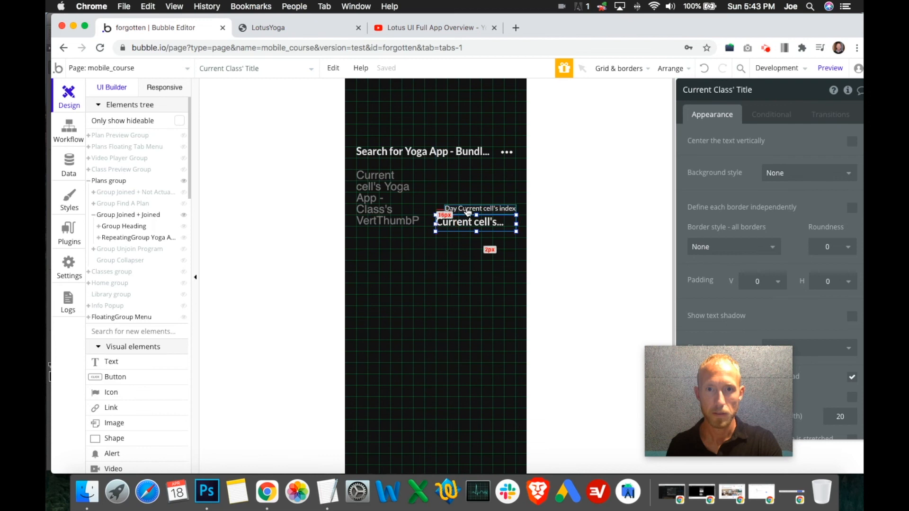
- Extend the day index text leftward to align with the class title and nudge it slightly upward
{"action": "left_click", "coordinate": [454, 211]}
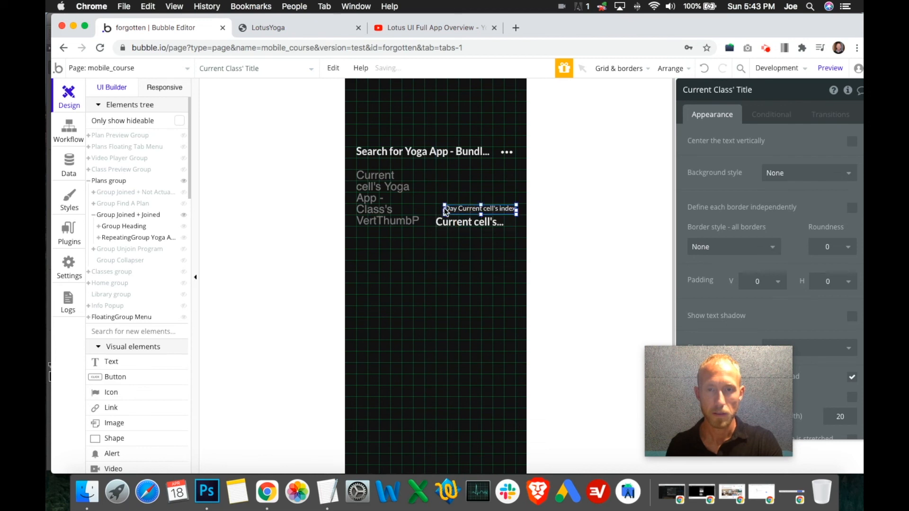
{"action": "left_click_drag", "start_coordinate": [444, 209], "coordinate": [484, 209]}
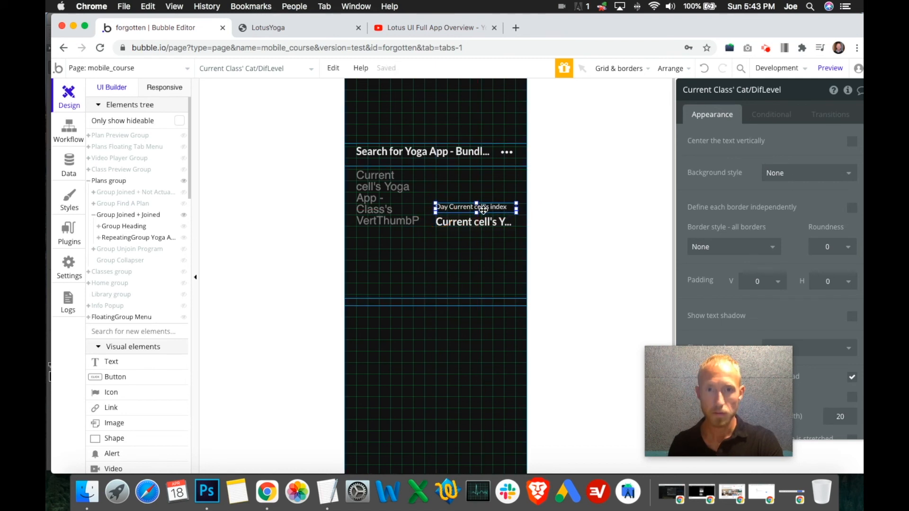
{"action": "key", "text": "Up"}
{"action": "key", "text": "Up"}
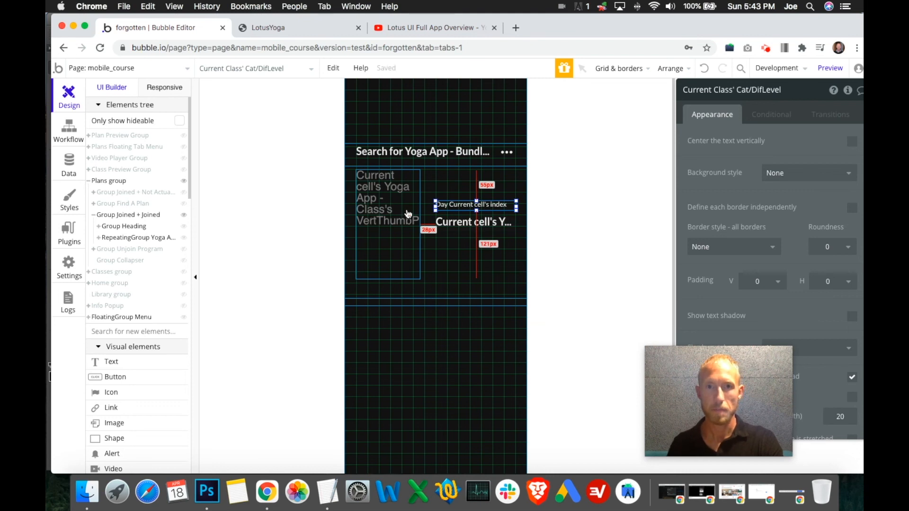
- Go back to the LotusYoga preview and reload it with the widened class texts
{"action": "left_click", "coordinate": [303, 27]}
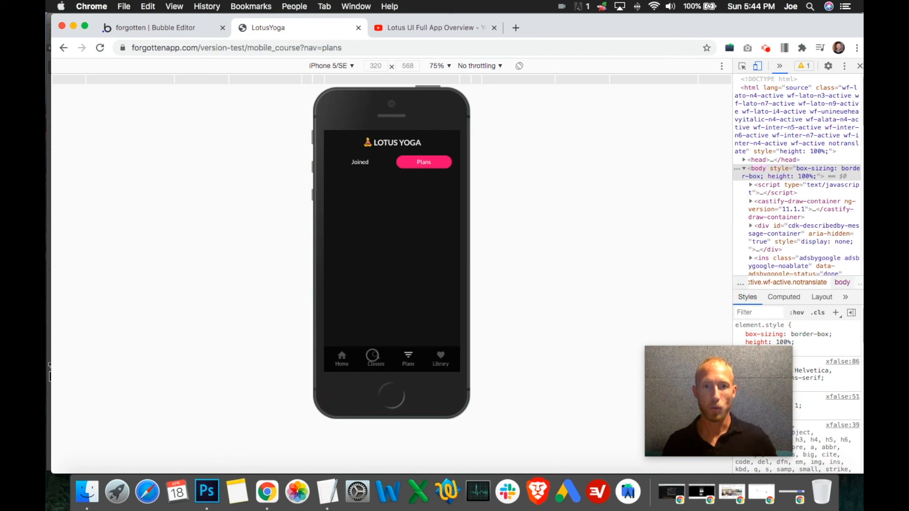
{"action": "left_click", "coordinate": [424, 161]}
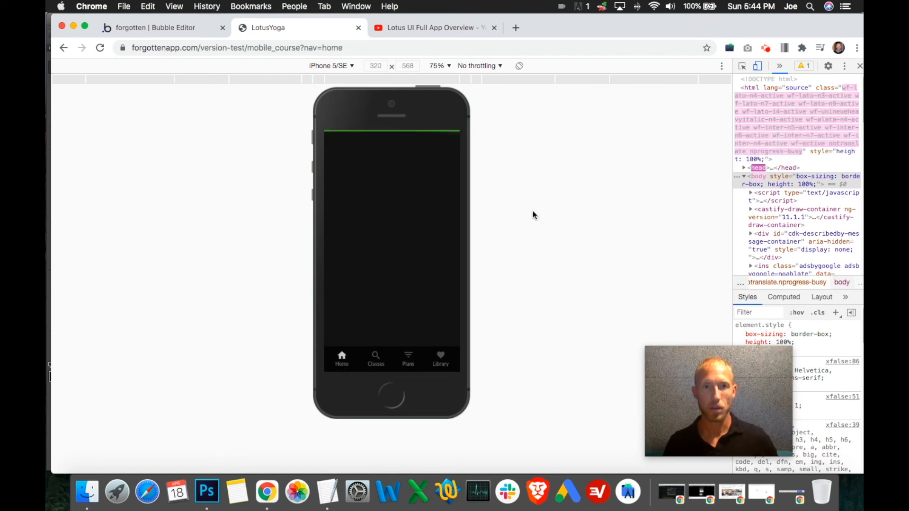
{"action": "left_click", "coordinate": [100, 49]}
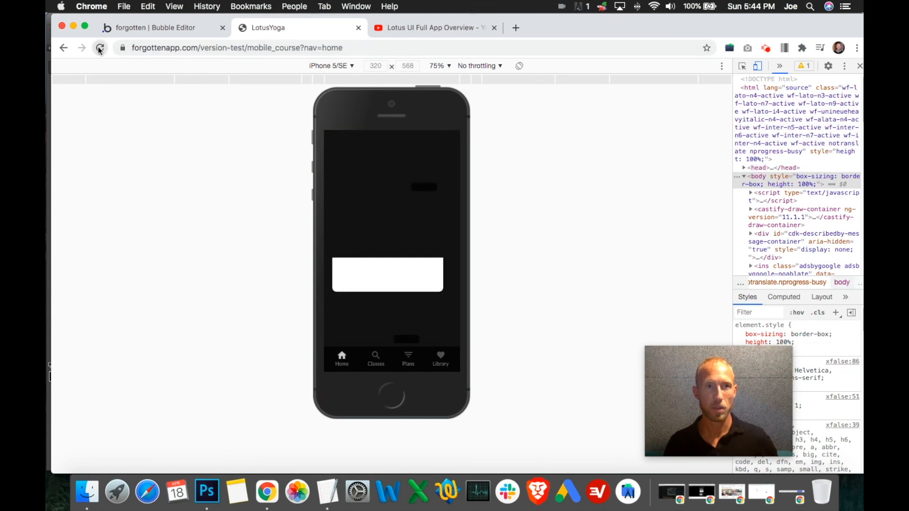
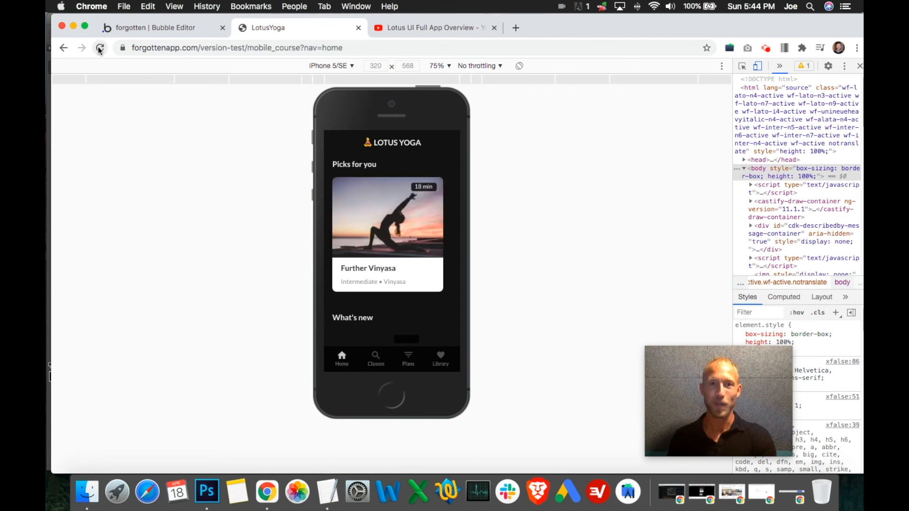
- Browse the Home page's class carousels and switch the emulated device to iPhone 6/7/8
{"action": "left_click_drag", "start_coordinate": [415, 237], "coordinate": [385, 244]}
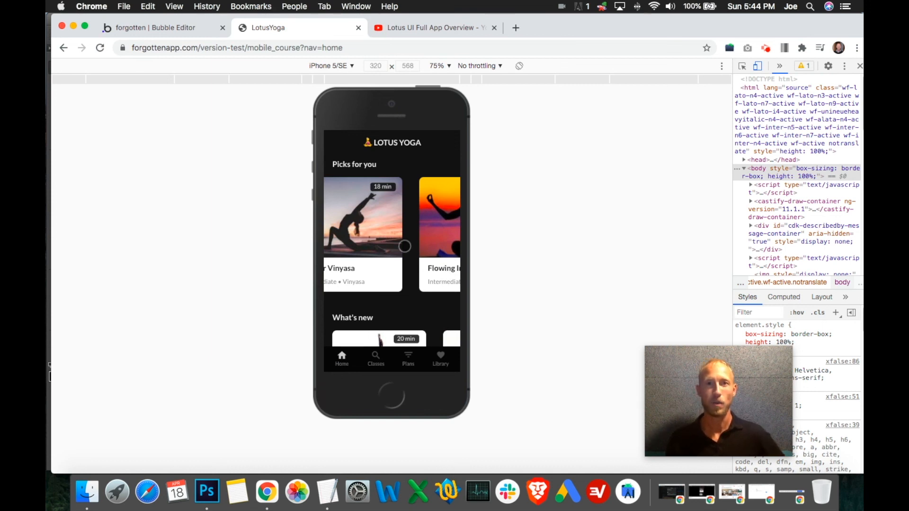
{"action": "left_click_drag", "start_coordinate": [420, 250], "coordinate": [392, 244]}
{"action": "scroll", "coordinate": [386, 165], "scroll_direction": "down", "scroll_amount": 5}
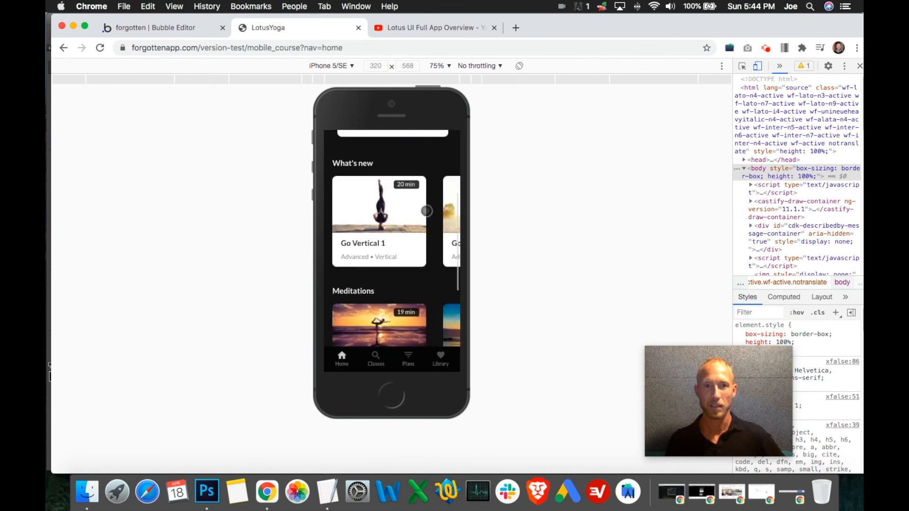
{"action": "left_click", "coordinate": [352, 68]}
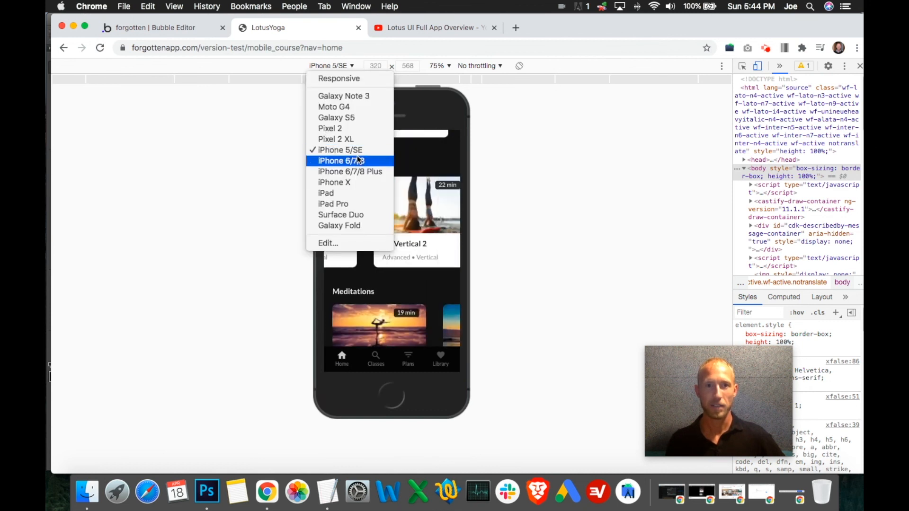
{"action": "left_click", "coordinate": [359, 160]}
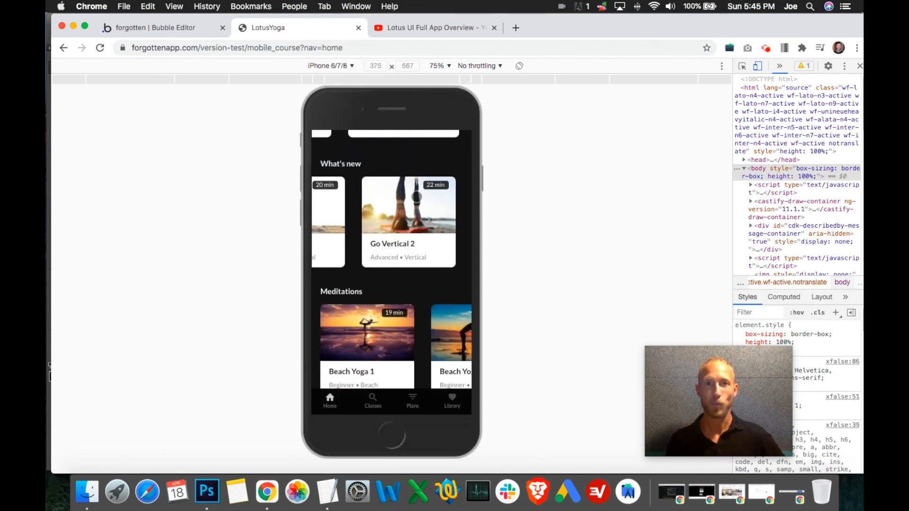
{"action": "scroll", "coordinate": [420, 231], "scroll_direction": "down", "scroll_amount": 5}
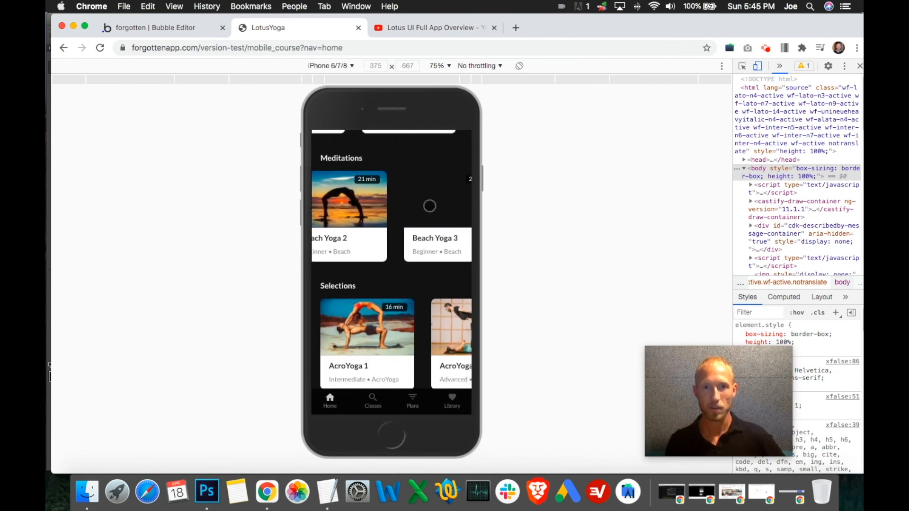
{"action": "left_click_drag", "start_coordinate": [394, 205], "coordinate": [442, 204]}
- Play the Beach Yoga 2 class video from its preview, then close it and return to the Home page
{"action": "left_click", "coordinate": [426, 209]}
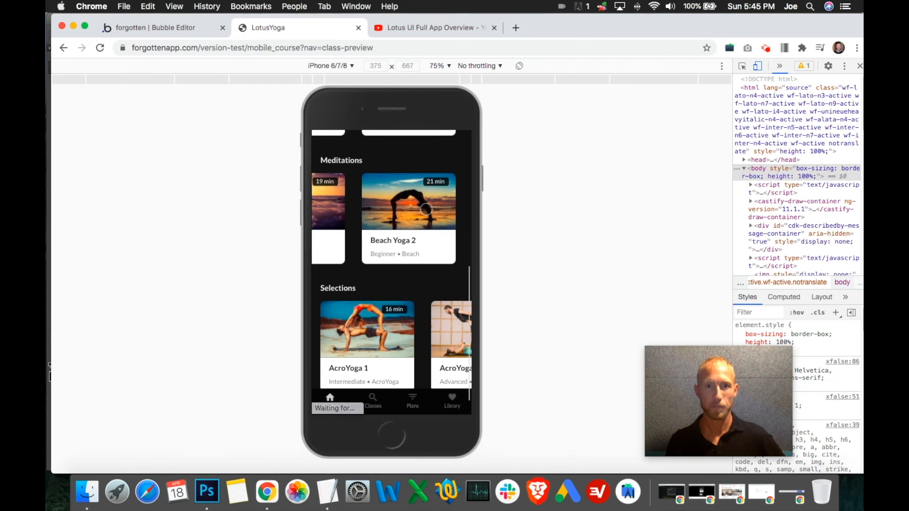
{"action": "left_click_drag", "start_coordinate": [381, 206], "coordinate": [398, 247]}
{"action": "left_click", "coordinate": [394, 300]}
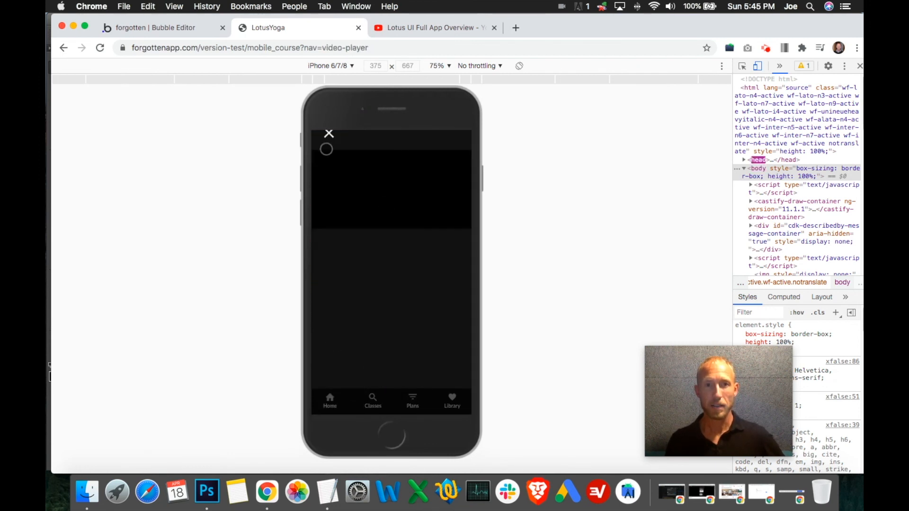
{"action": "left_click", "coordinate": [335, 179]}
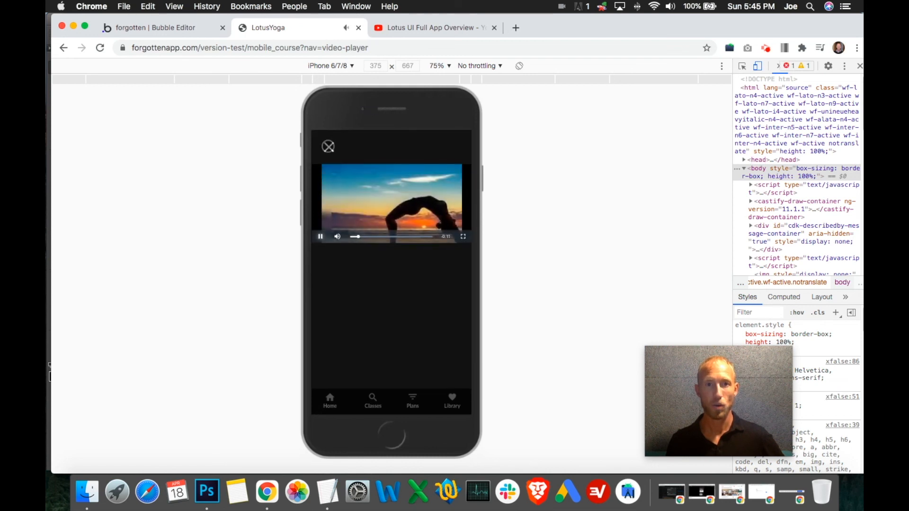
{"action": "left_click", "coordinate": [330, 145]}
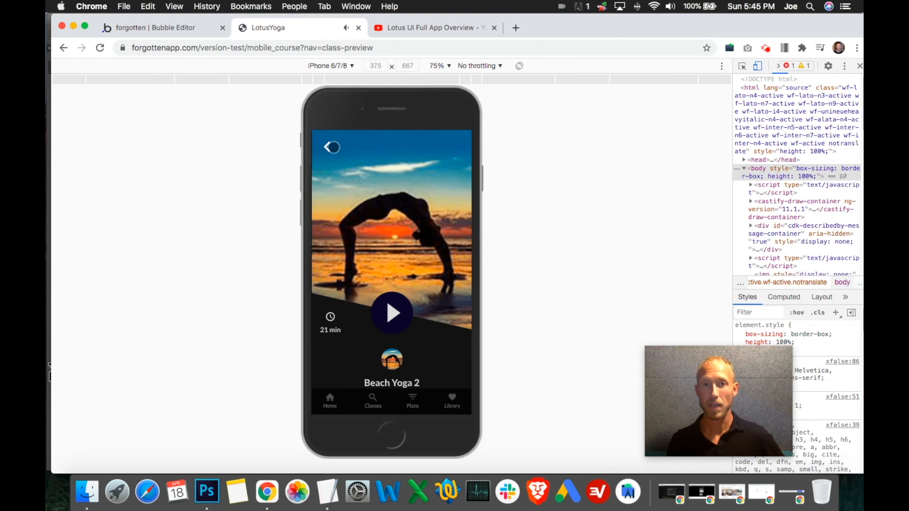
{"action": "left_click", "coordinate": [328, 147]}
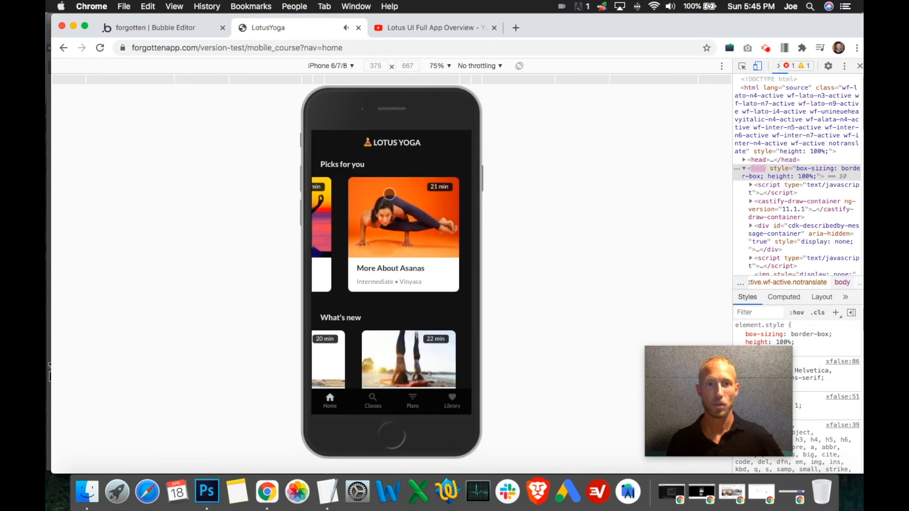
- Open the Classes page, filter it to Vertical and look through the filtered class list
{"action": "left_click_drag", "start_coordinate": [378, 366], "coordinate": [482, 360]}
{"action": "left_click", "coordinate": [374, 401]}
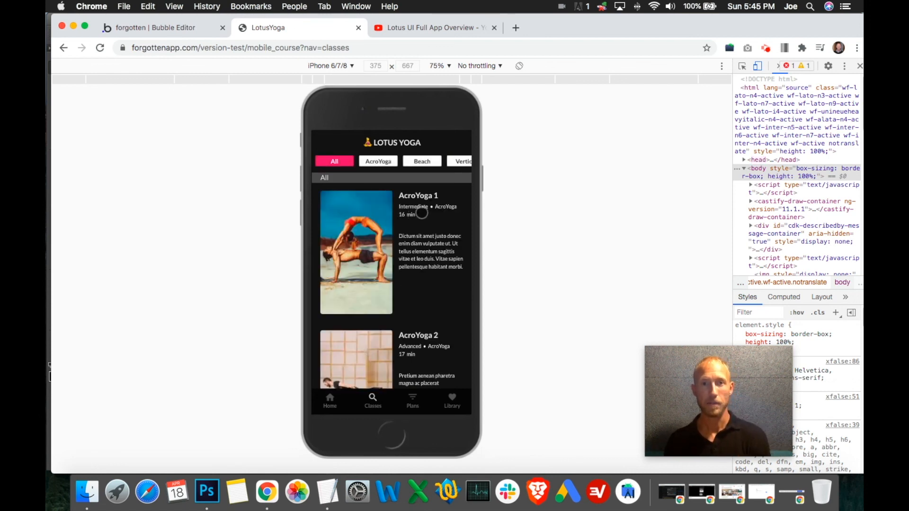
{"action": "left_click_drag", "start_coordinate": [445, 160], "coordinate": [379, 161]}
{"action": "left_click", "coordinate": [409, 160]}
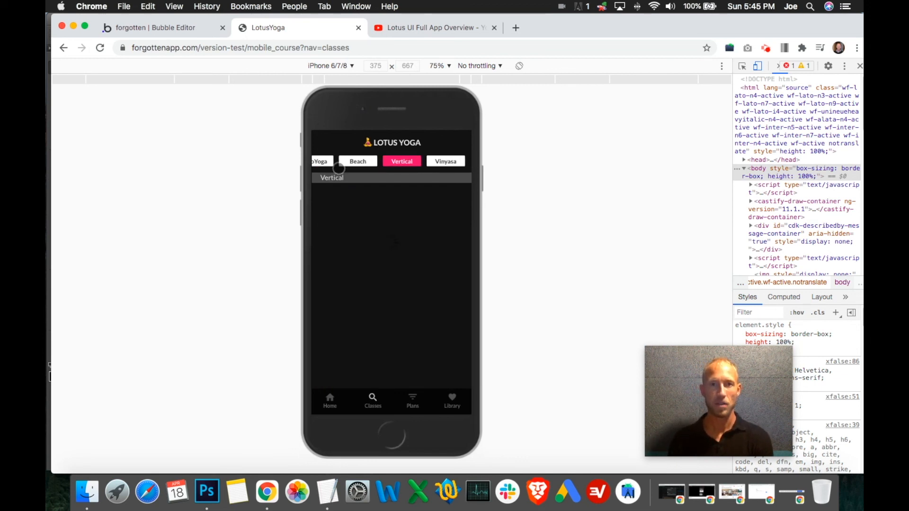
{"action": "left_click_drag", "start_coordinate": [359, 330], "coordinate": [384, 204]}
{"action": "mouse_move", "coordinate": [391, 327]}
{"action": "left_mouse_down"}
{"action": "mouse_move", "coordinate": [412, 193]}
{"action": "mouse_move", "coordinate": [398, 331]}
{"action": "left_mouse_up"}
{"action": "left_click_drag", "start_coordinate": [376, 205], "coordinate": [378, 240]}
- Open the Joined list on the Plans page and un-join the Essential Asanas Yoga Plan
{"action": "left_click", "coordinate": [413, 399]}
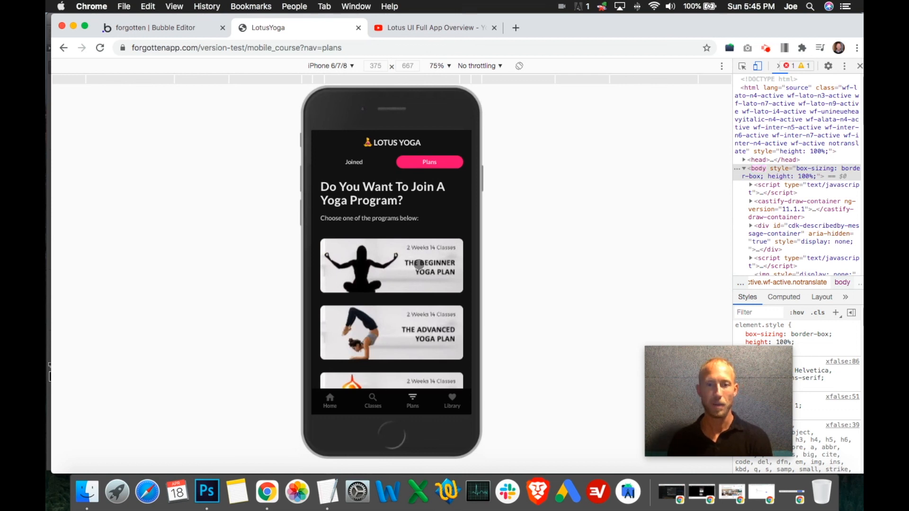
{"action": "left_click_drag", "start_coordinate": [440, 284], "coordinate": [423, 326]}
{"action": "left_click", "coordinate": [350, 162]}
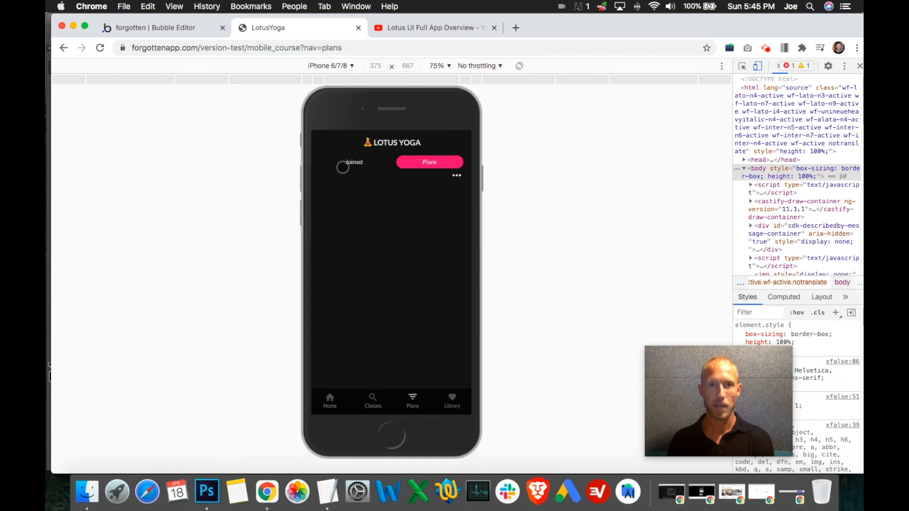
{"action": "left_click_drag", "start_coordinate": [390, 197], "coordinate": [418, 209]}
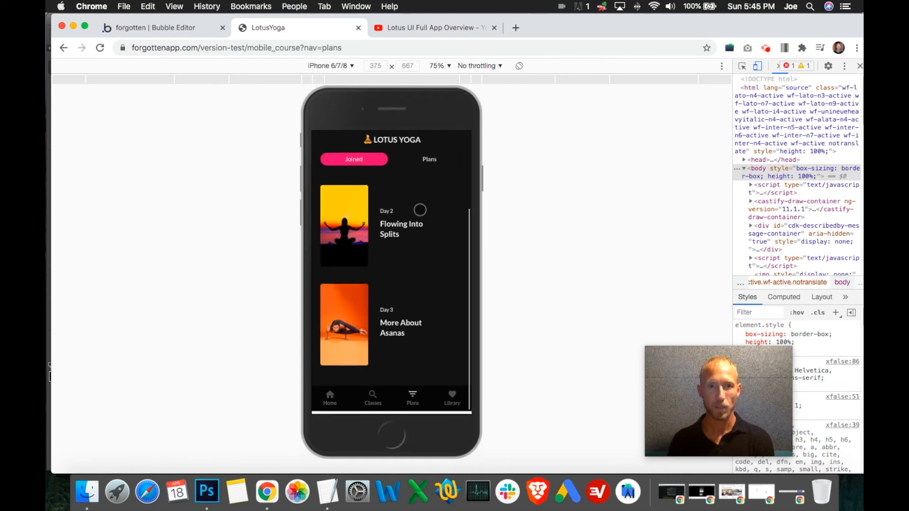
{"action": "left_click", "coordinate": [456, 186]}
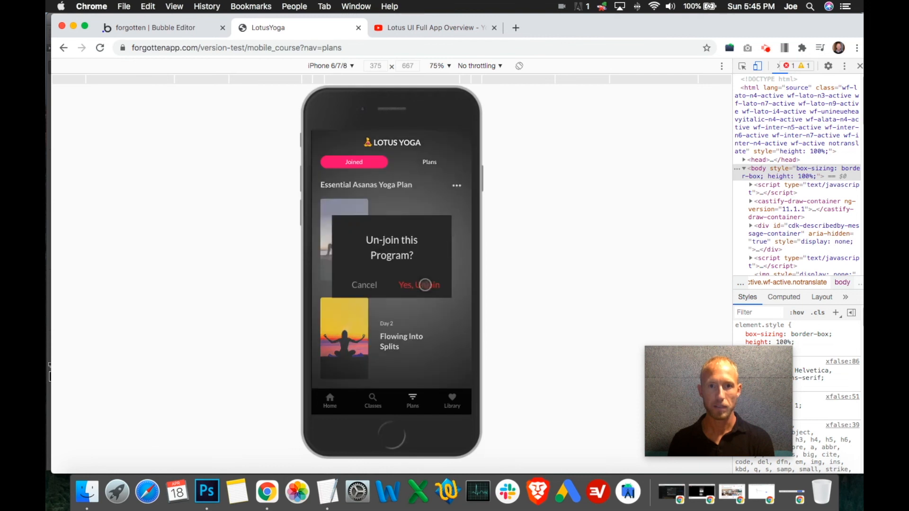
{"action": "left_click", "coordinate": [425, 284]}
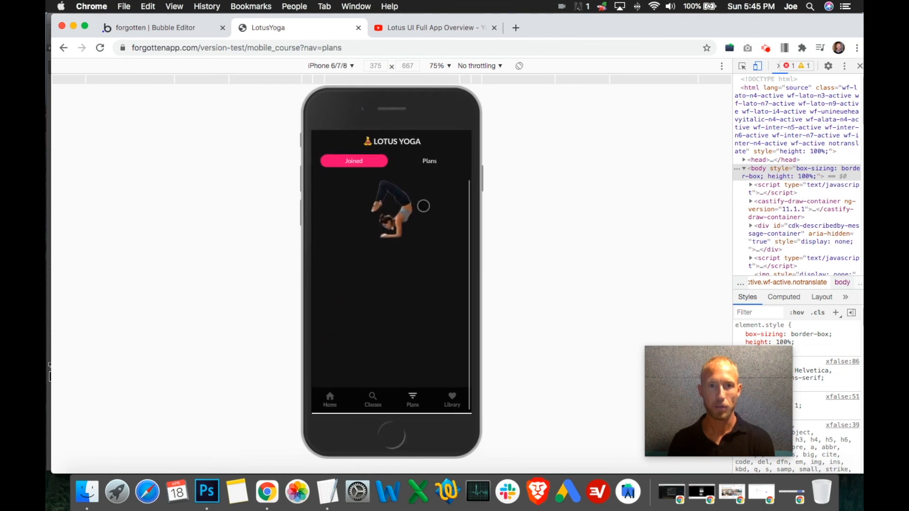
- Examine the Plans list and the empty Joined page, comparing how each subgroup scrolls
{"action": "left_click", "coordinate": [435, 164]}
{"action": "scroll", "coordinate": [434, 284], "scroll_direction": "down", "scroll_amount": 5}
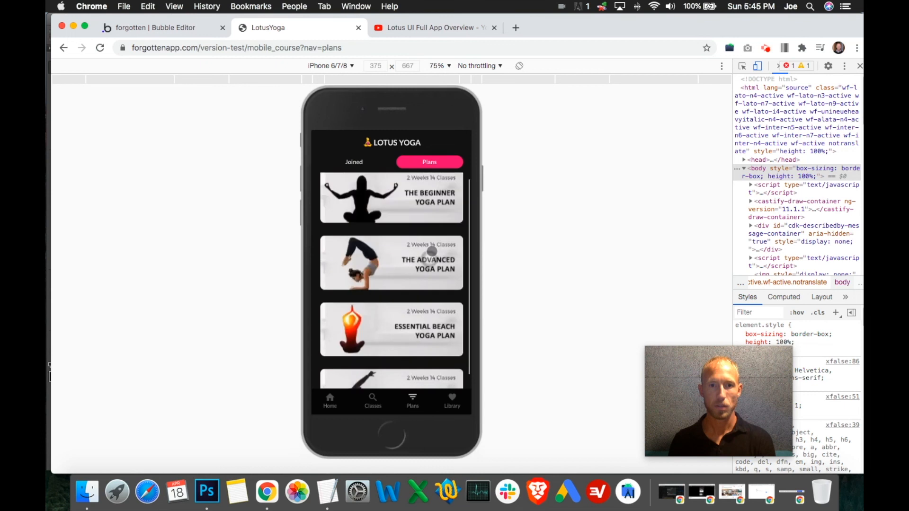
{"action": "scroll", "coordinate": [425, 346], "scroll_direction": "down", "scroll_amount": 3}
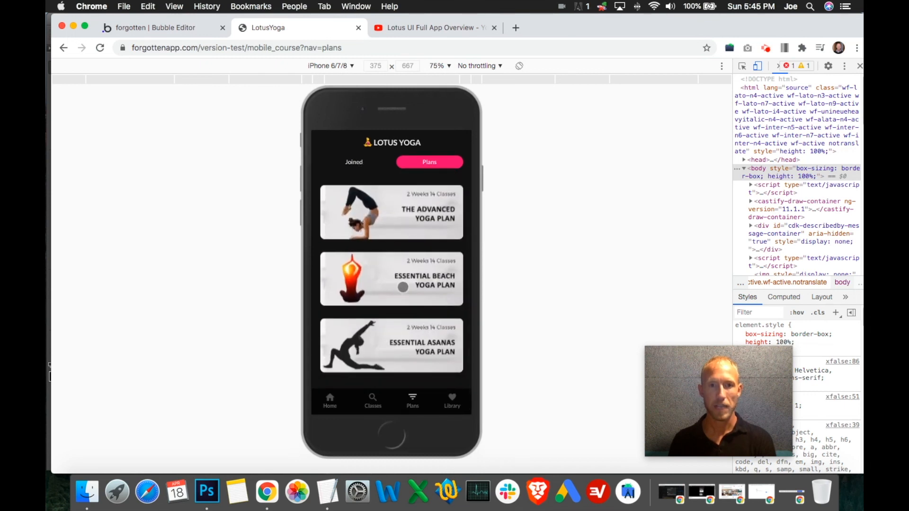
{"action": "scroll", "coordinate": [384, 382], "scroll_direction": "up", "scroll_amount": 4}
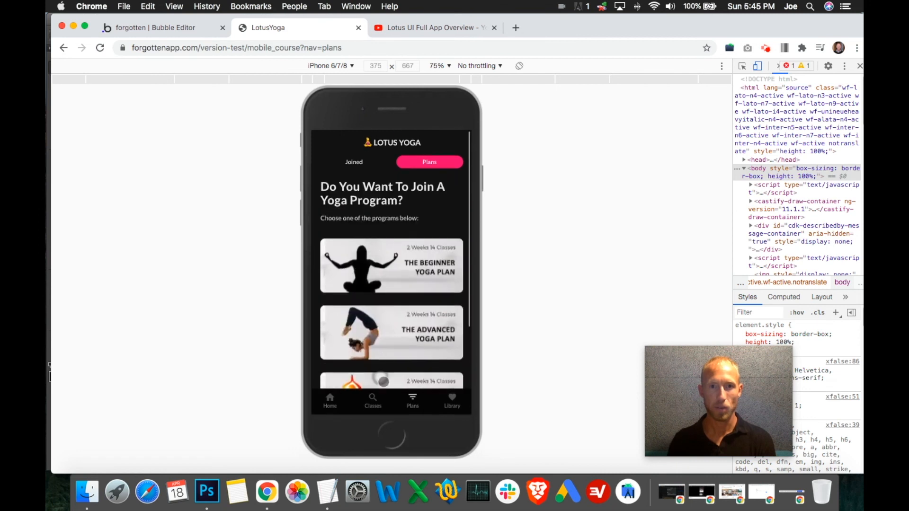
{"action": "left_click", "coordinate": [354, 162]}
{"action": "scroll", "coordinate": [419, 279], "scroll_direction": "down", "scroll_amount": 2}
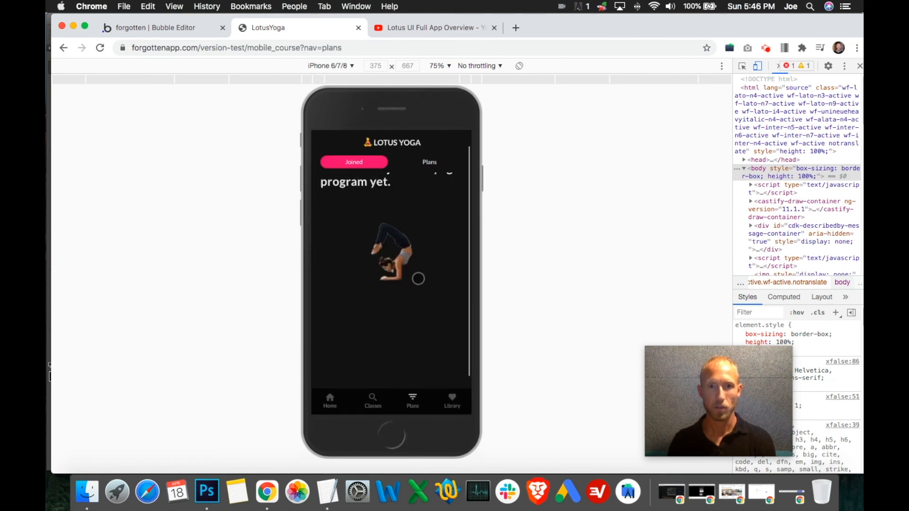
{"action": "left_click", "coordinate": [430, 162]}
{"action": "scroll", "coordinate": [427, 266], "scroll_direction": "down", "scroll_amount": 2}
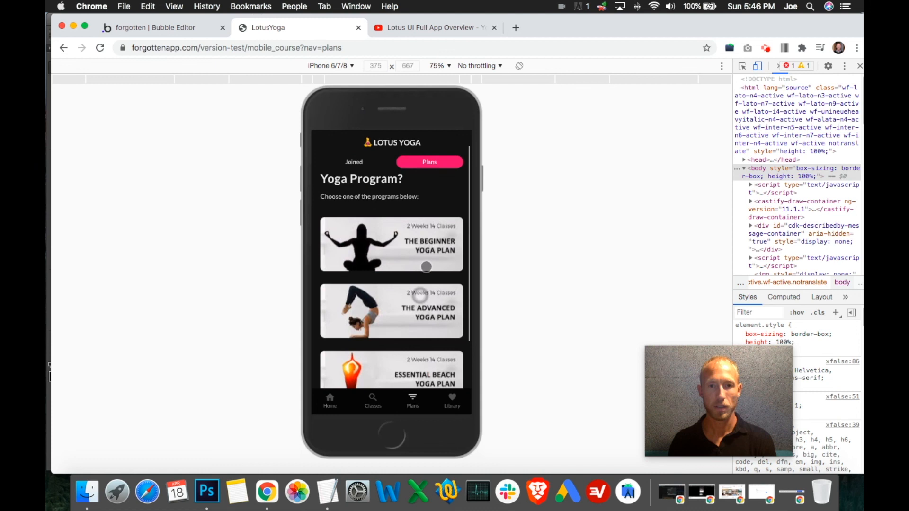
- Open the Essential Asanas Yoga Plan preview and look through its daily classes
{"action": "scroll", "coordinate": [426, 267], "scroll_direction": "down", "scroll_amount": 2}
{"action": "left_click", "coordinate": [402, 337]}
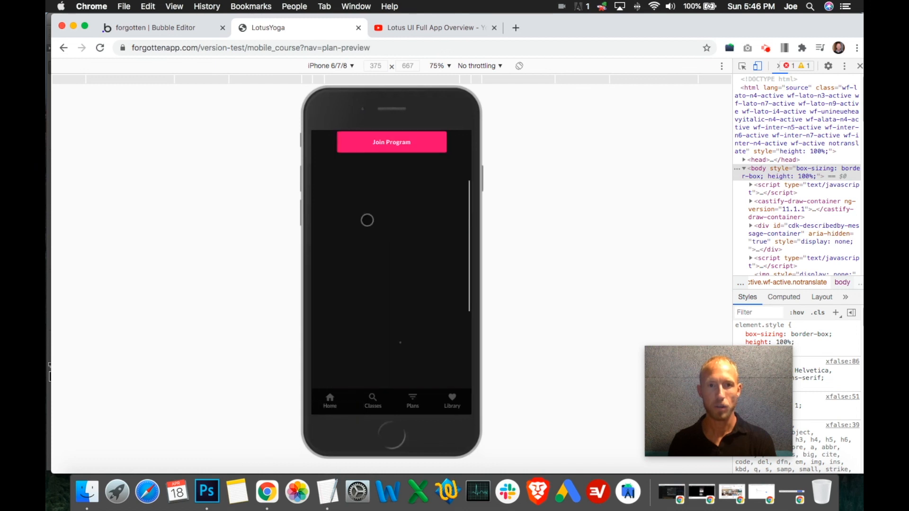
{"action": "scroll", "coordinate": [412, 284], "scroll_direction": "down", "scroll_amount": 8}
{"action": "scroll", "coordinate": [403, 296], "scroll_direction": "up", "scroll_amount": 6}
{"action": "scroll", "coordinate": [407, 265], "scroll_direction": "down", "scroll_amount": 2}
- Play the plan's Further Vinyasa class video, then close it and return to the plan preview
{"action": "left_click", "coordinate": [344, 250]}
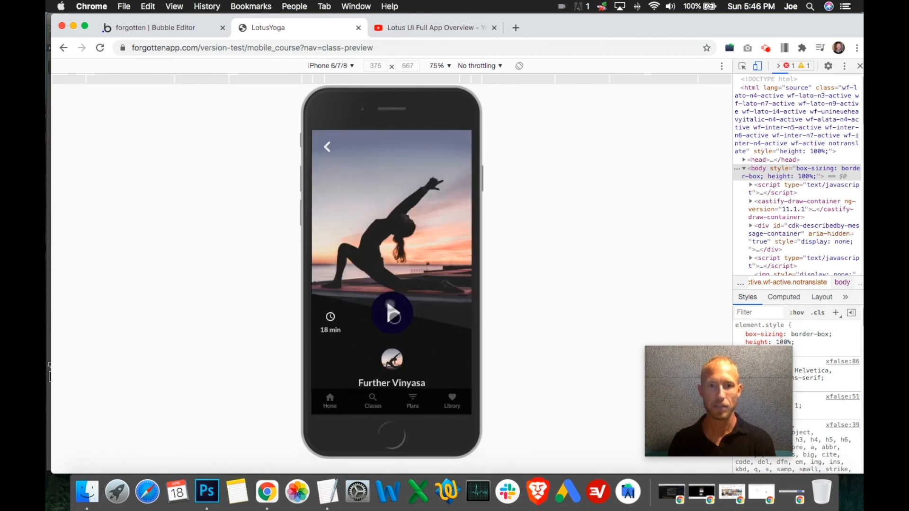
{"action": "left_click", "coordinate": [394, 315]}
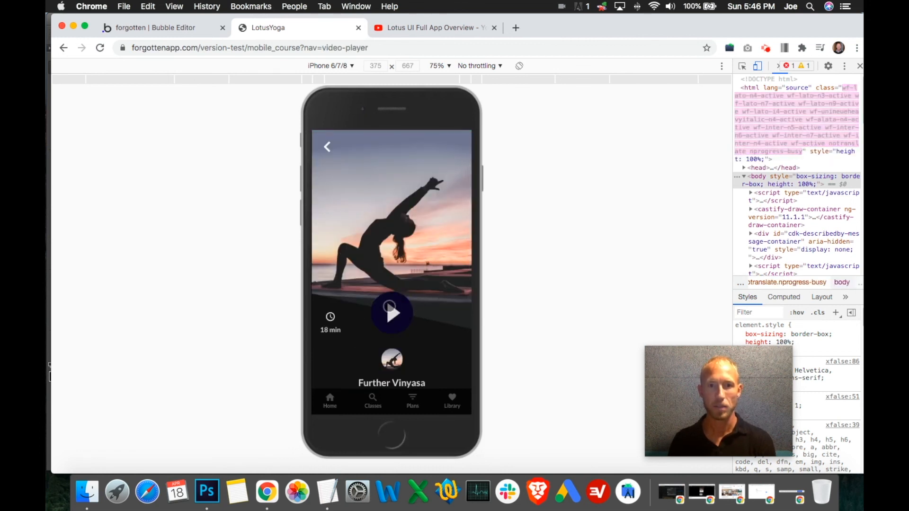
{"action": "left_click", "coordinate": [321, 238]}
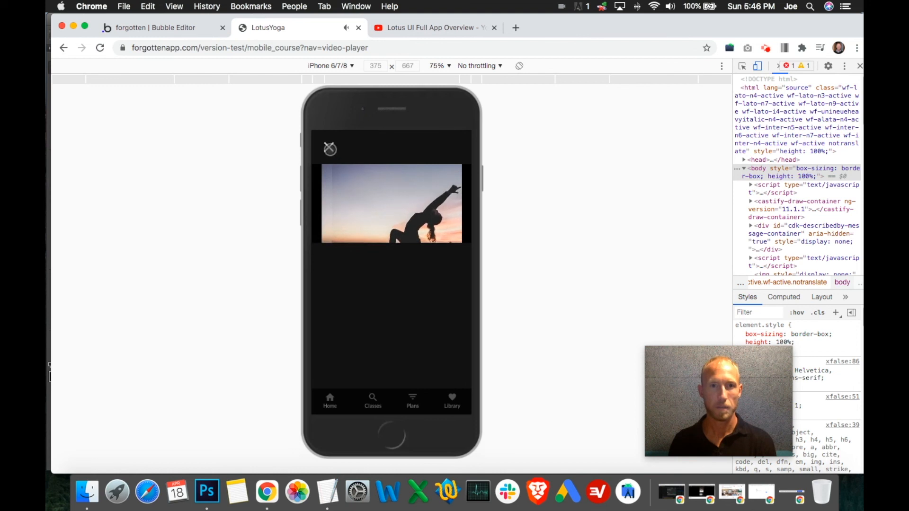
{"action": "left_click", "coordinate": [330, 147]}
{"action": "left_click", "coordinate": [328, 148]}
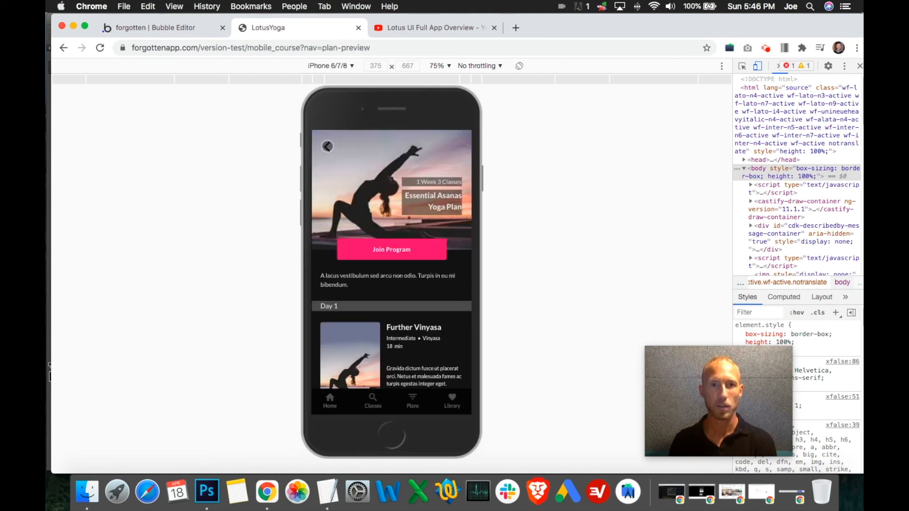
- Join the Essential Asanas Yoga Plan and examine its classes in the Joined list
{"action": "mouse_move", "coordinate": [404, 271]}
{"action": "left_mouse_down"}
{"action": "mouse_move", "coordinate": [414, 160]}
{"action": "mouse_move", "coordinate": [398, 271]}
{"action": "left_mouse_up"}
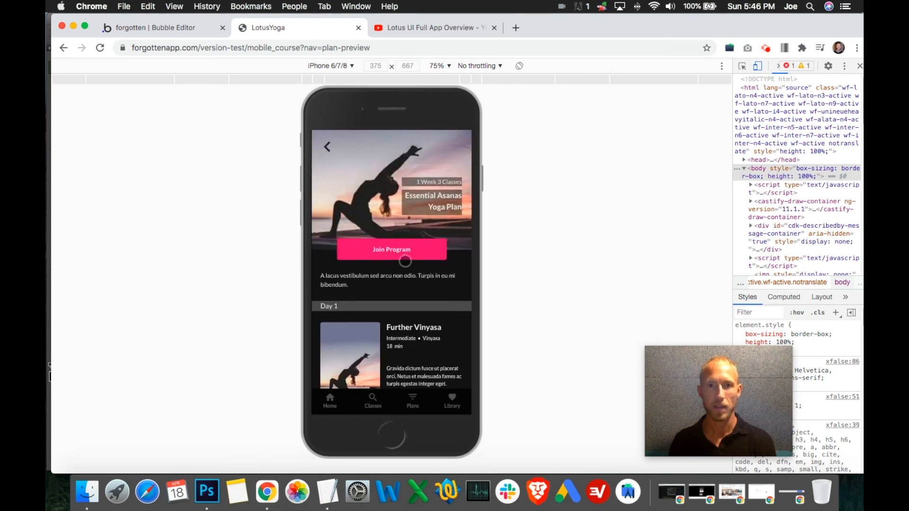
{"action": "left_click", "coordinate": [406, 255]}
{"action": "scroll", "coordinate": [434, 259], "scroll_direction": "down", "scroll_amount": 4}
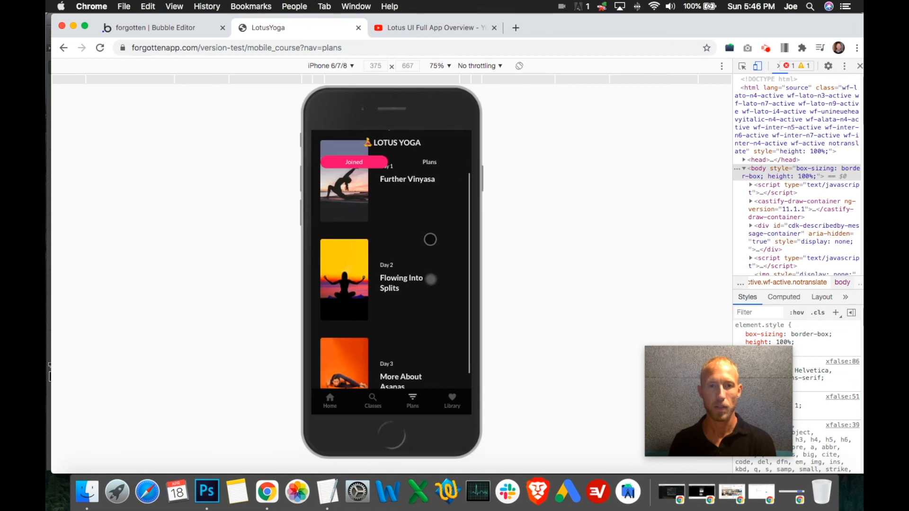
{"action": "scroll", "coordinate": [424, 205], "scroll_direction": "up", "scroll_amount": 4}
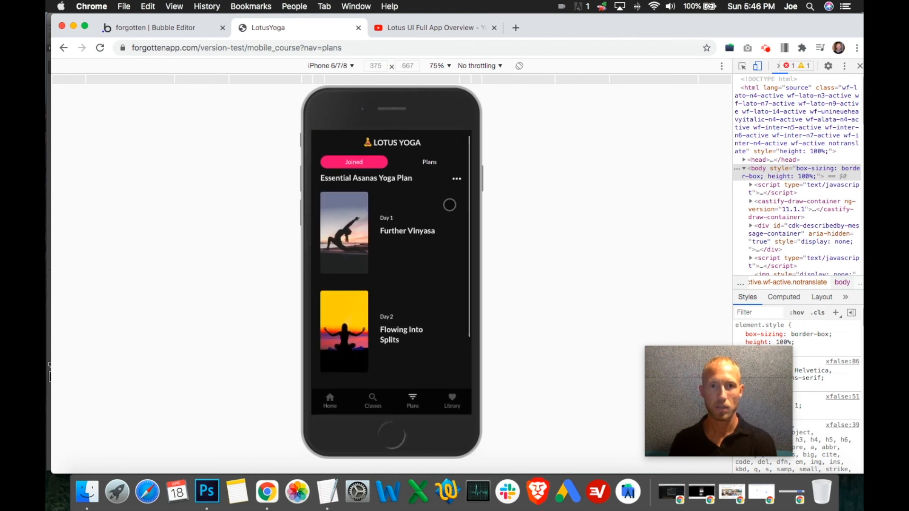
- Un-join the Essential Asanas Yoga Plan and check switching between the Joined and Plans subgroups
{"action": "left_click", "coordinate": [456, 185]}
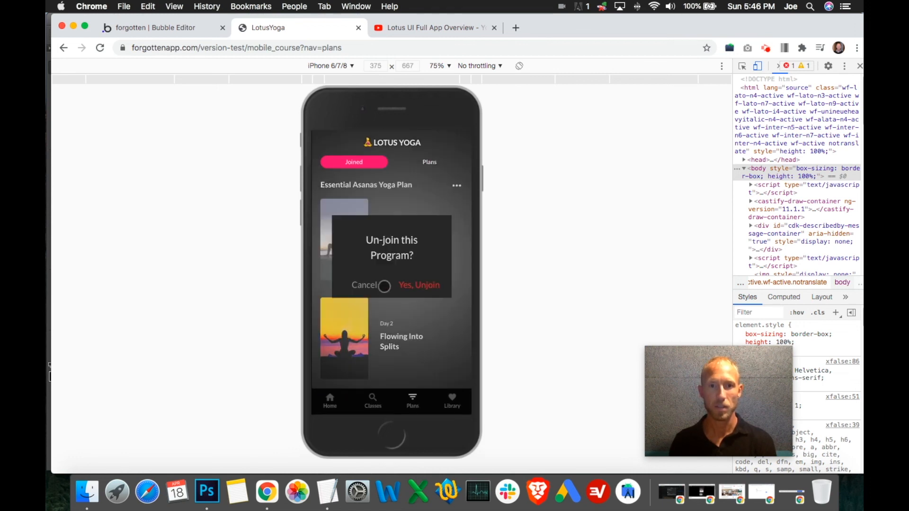
{"action": "left_click", "coordinate": [433, 285]}
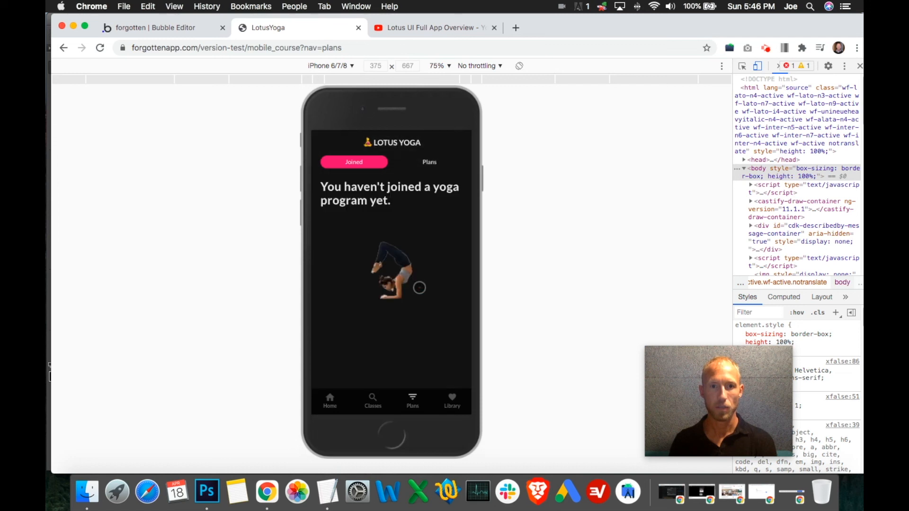
{"action": "left_click", "coordinate": [428, 162]}
{"action": "left_click", "coordinate": [359, 162]}
{"action": "left_click", "coordinate": [427, 162]}
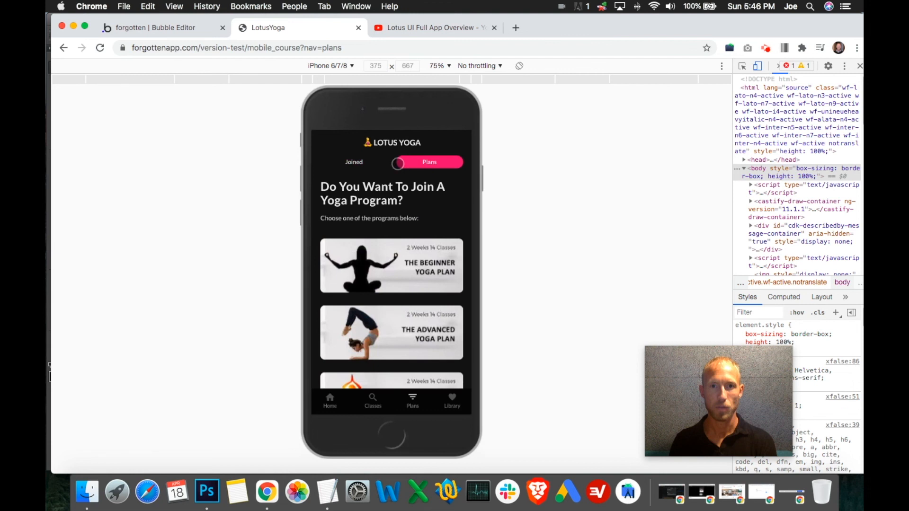
- Join The Beginner Yoga Plan and check its un-join prompt, cancelling it to stay joined
{"action": "left_click", "coordinate": [410, 263]}
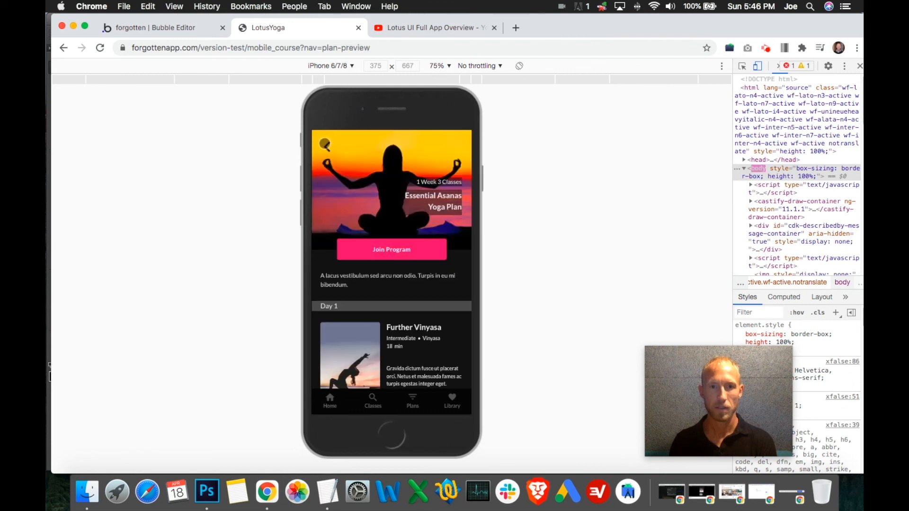
{"action": "left_click", "coordinate": [327, 145]}
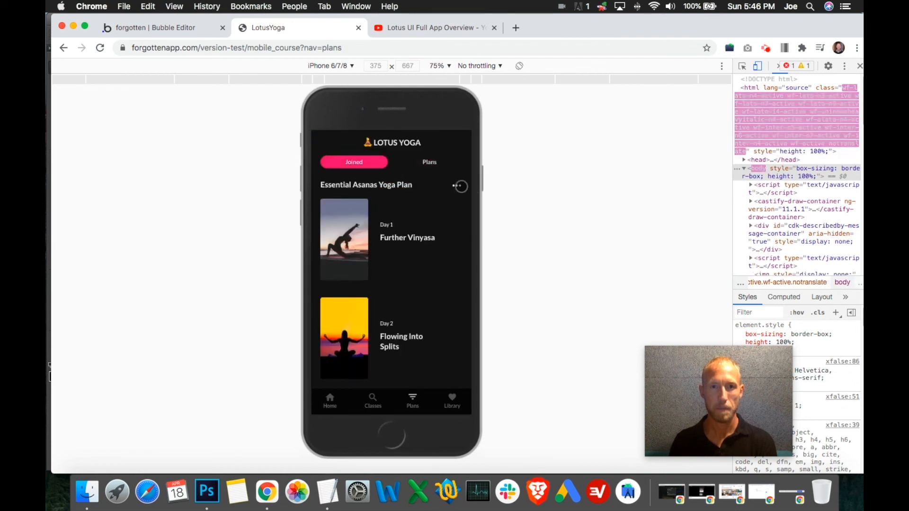
{"action": "left_click", "coordinate": [460, 186]}
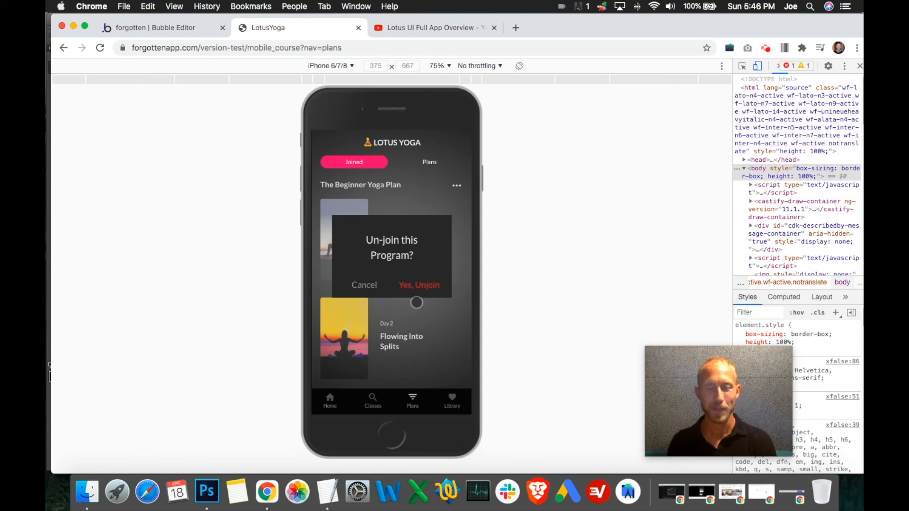
{"action": "left_click", "coordinate": [368, 283]}
- Scroll through The Beginner Yoga Plan's joined classes and return to the Plans subgroup
{"action": "left_click_drag", "start_coordinate": [422, 306], "coordinate": [425, 191]}
{"action": "left_click_drag", "start_coordinate": [422, 256], "coordinate": [404, 418]}
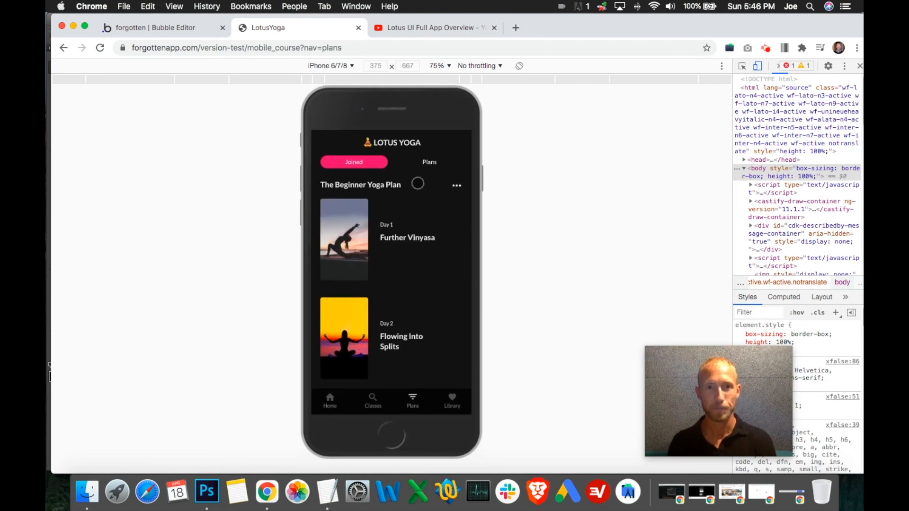
{"action": "left_click", "coordinate": [430, 163]}
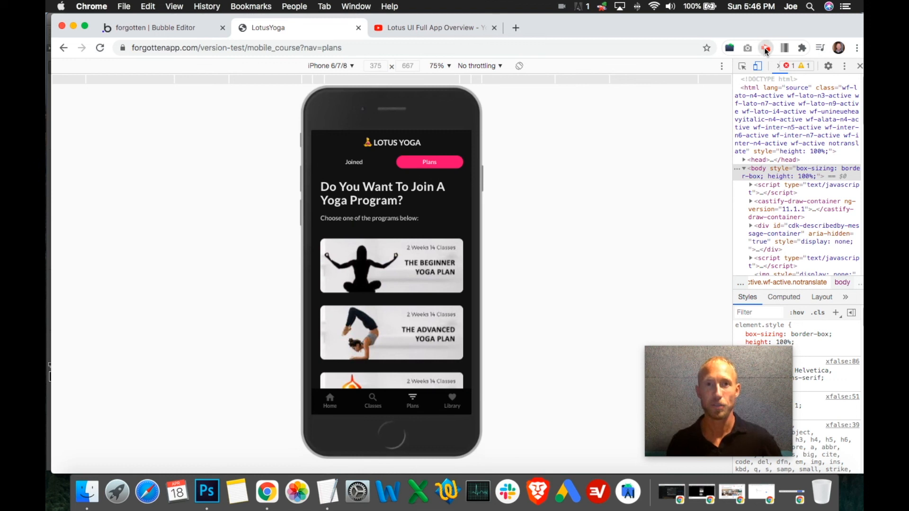
{"action": "left_click", "coordinate": [766, 48]}
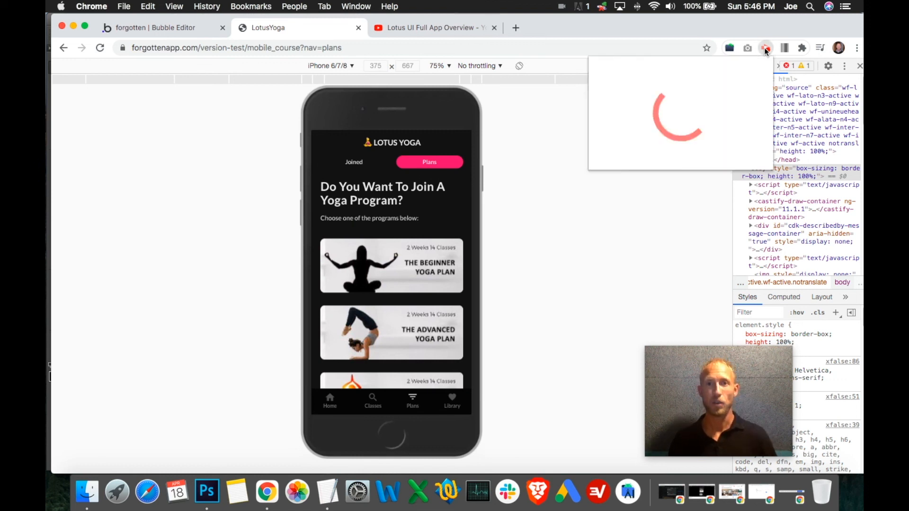